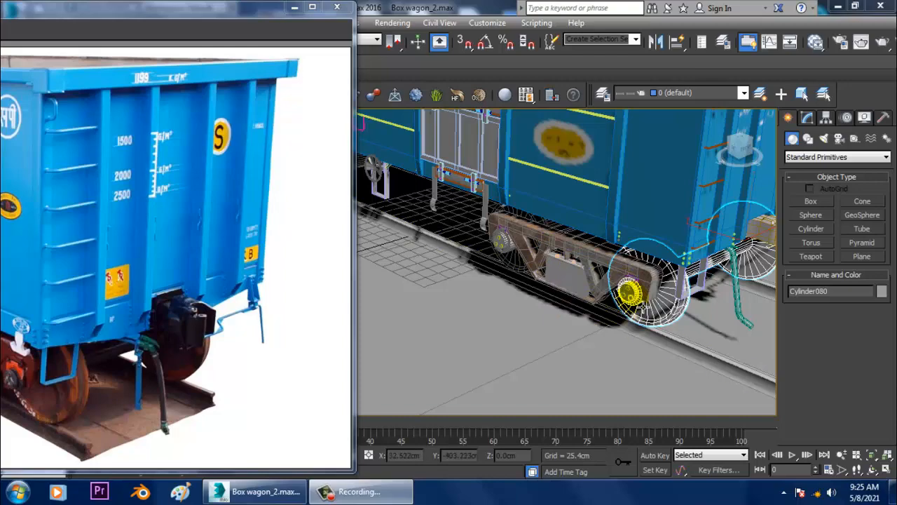
# Step: Select the front bogie's side frame and open its Unwrap UVW in the UV editor
pyautogui.scroll(8, 629, 294)
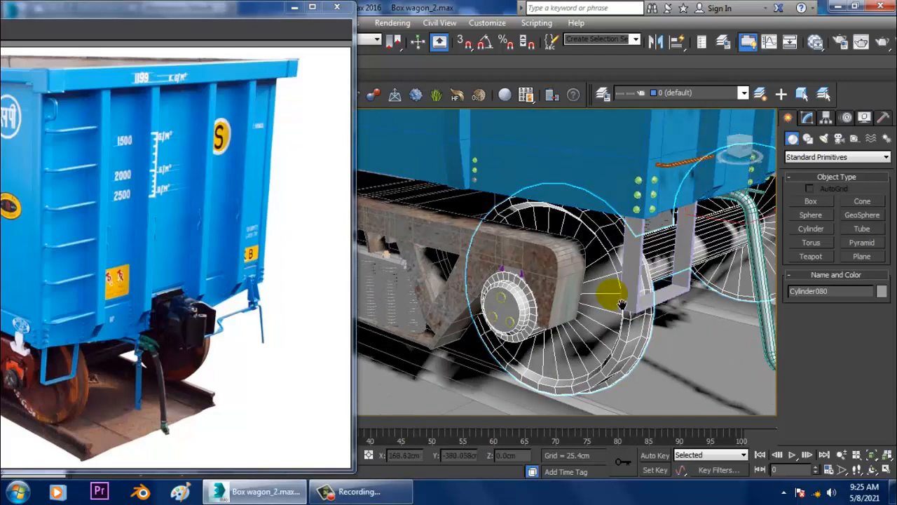
pyautogui.scroll(3, 621, 302)
pyautogui.keyDown('alt'); pyautogui.moveTo(631, 280); pyautogui.dragTo(647, 289, button='middle'); pyautogui.keyUp('alt')
pyautogui.scroll(-5, 669, 287)
pyautogui.click(600, 235)
pyautogui.keyDown('alt'); pyautogui.moveTo(599, 237); pyautogui.dragTo(589, 256, button='middle'); pyautogui.keyUp('alt')
pyautogui.scroll(-3, 572, 261)
pyautogui.scroll(4, 589, 256)
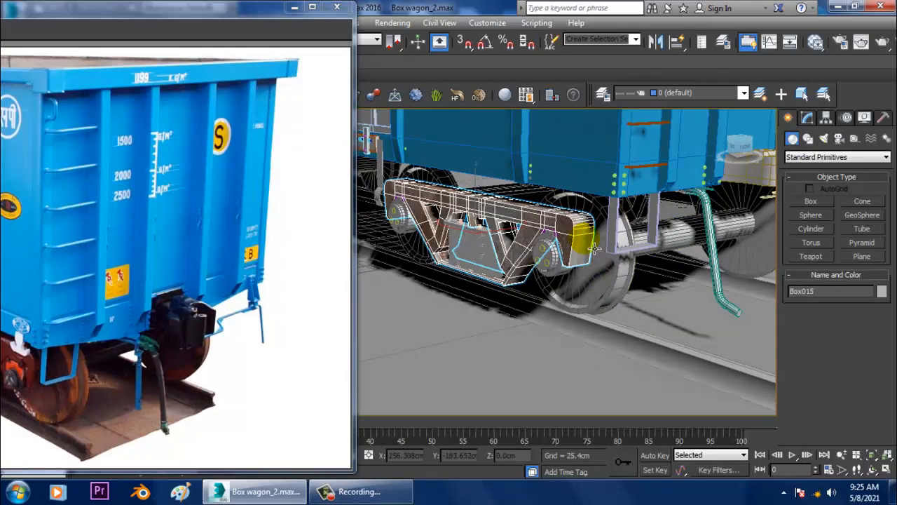
pyautogui.click(807, 117)
pyautogui.click(832, 414)
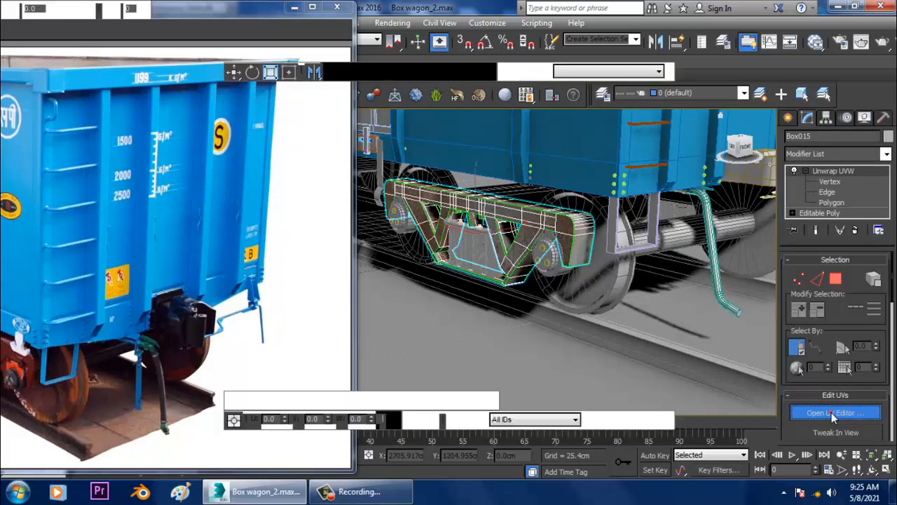
# Step: In polygon mode, select the blurry polygons on the rounded outer end of the bogie side frame
pyautogui.scroll(4, 533, 225)
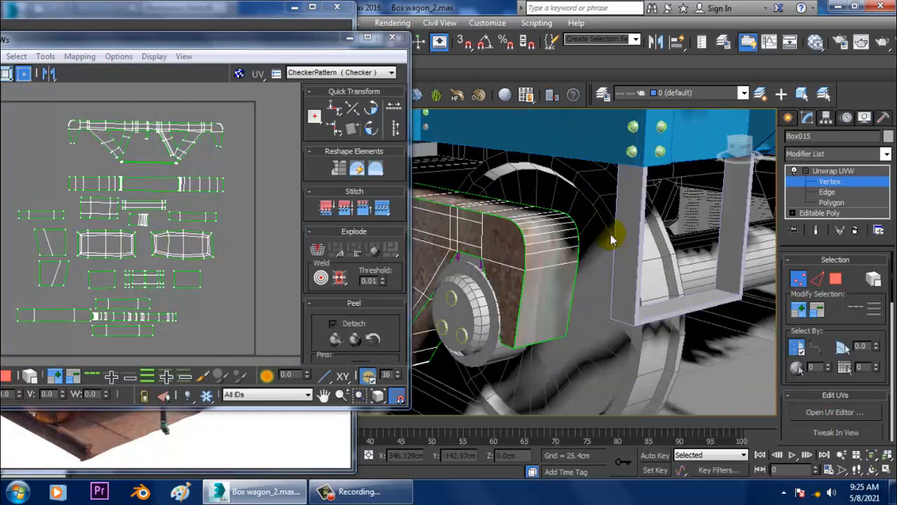
pyautogui.click(832, 202)
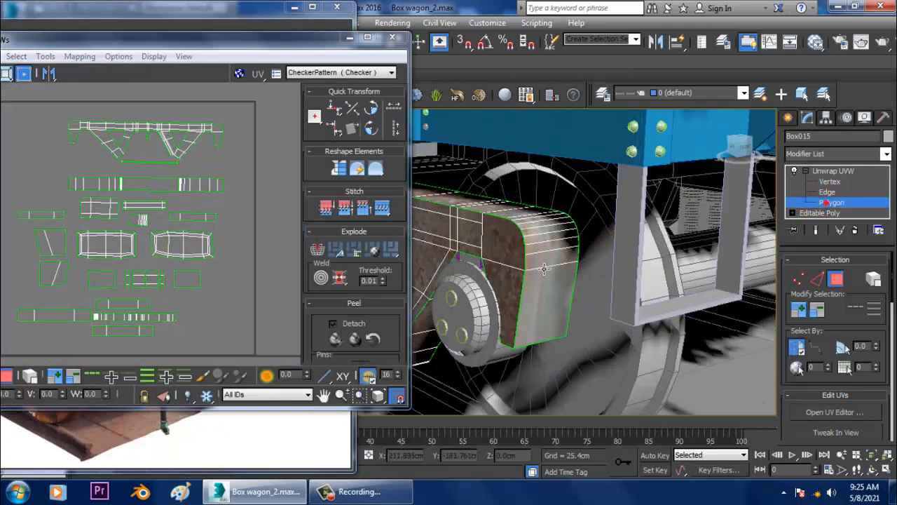
pyautogui.click(544, 311)
pyautogui.moveTo(548, 284); pyautogui.dragTo(598, 274, button='middle')
pyautogui.scroll(2, 598, 273)
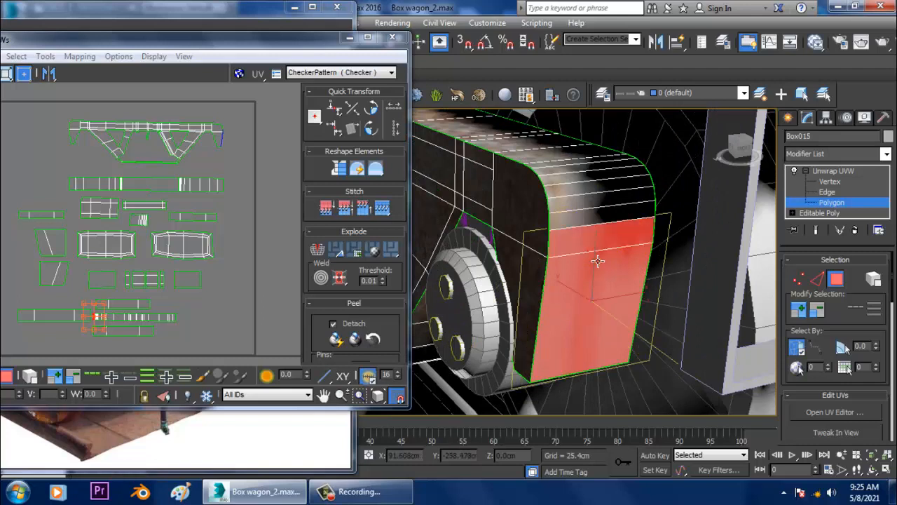
pyautogui.keyDown('ctrl'); pyautogui.click(600, 217); pyautogui.keyUp('ctrl')
pyautogui.keyDown('ctrl'); pyautogui.click(599, 210); pyautogui.keyUp('ctrl')
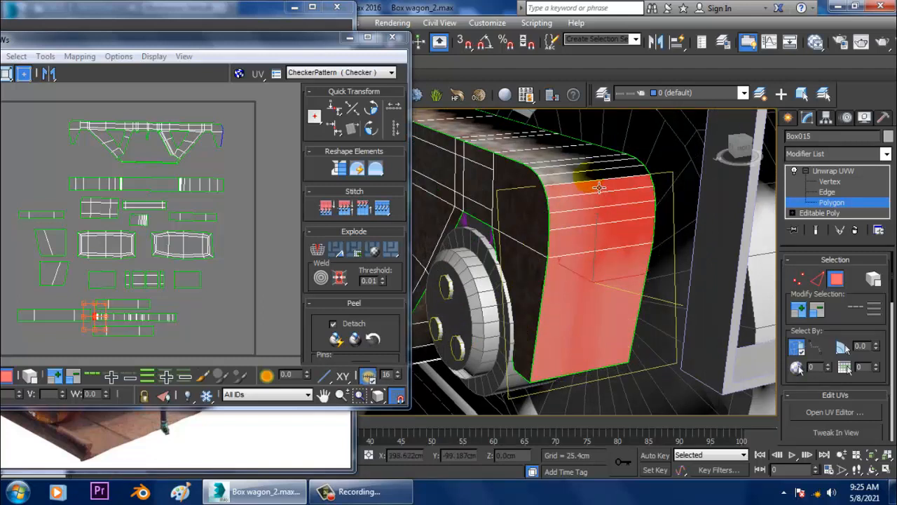
pyautogui.keyDown('ctrl'); pyautogui.click(599, 188); pyautogui.keyUp('ctrl')
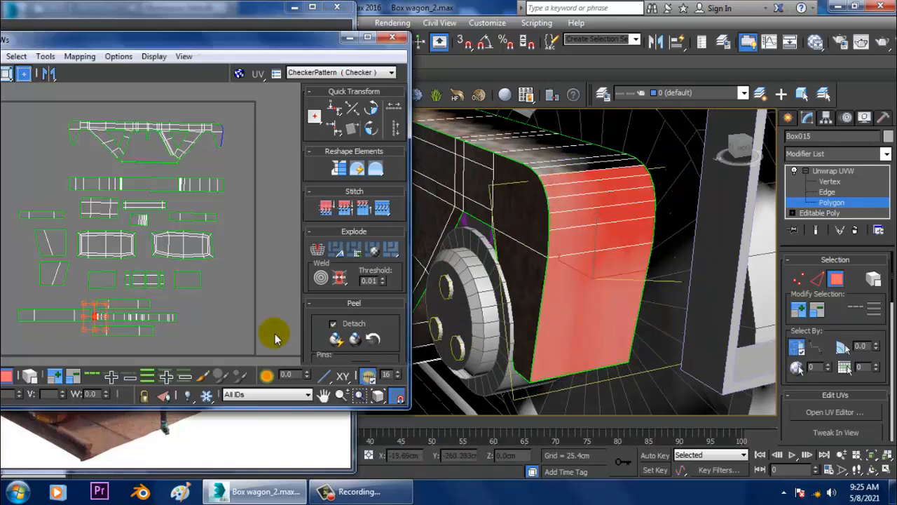
# Step: Select the whole UV strip of the frame's top and end faces and move it up in the layout, just above the upper wide strip
pyautogui.scroll(4, 170, 266)
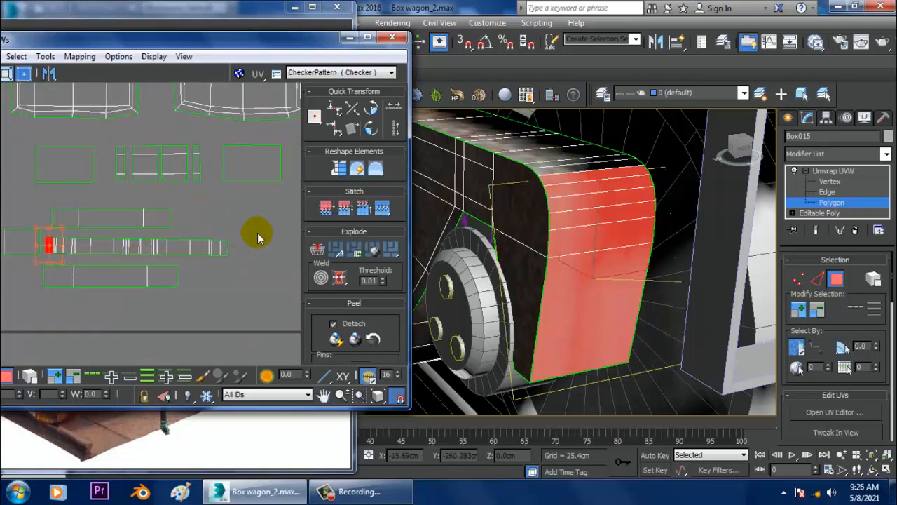
pyautogui.moveTo(37, 261); pyautogui.dragTo(43, 261)
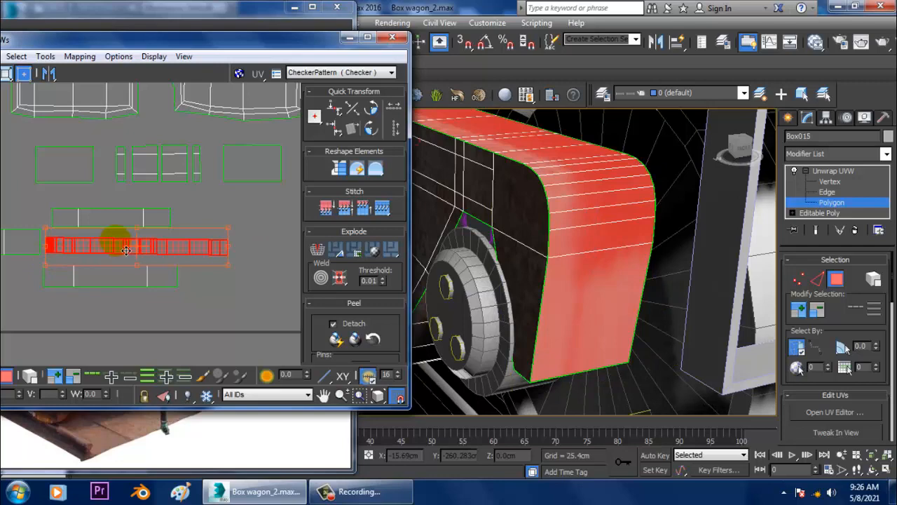
pyautogui.moveTo(126, 251)
pyautogui.mouseDown()
pyautogui.moveTo(144, 146)
pyautogui.moveTo(133, 128)
pyautogui.moveTo(169, 133)
pyautogui.moveTo(176, 238)
pyautogui.moveTo(45, 164)
pyautogui.moveTo(96, 171)
pyautogui.moveTo(155, 336)
pyautogui.moveTo(189, 163)
pyautogui.moveTo(210, 116)
pyautogui.moveTo(216, 131)
pyautogui.moveTo(203, 93)
pyautogui.mouseUp()
pyautogui.click(622, 401)
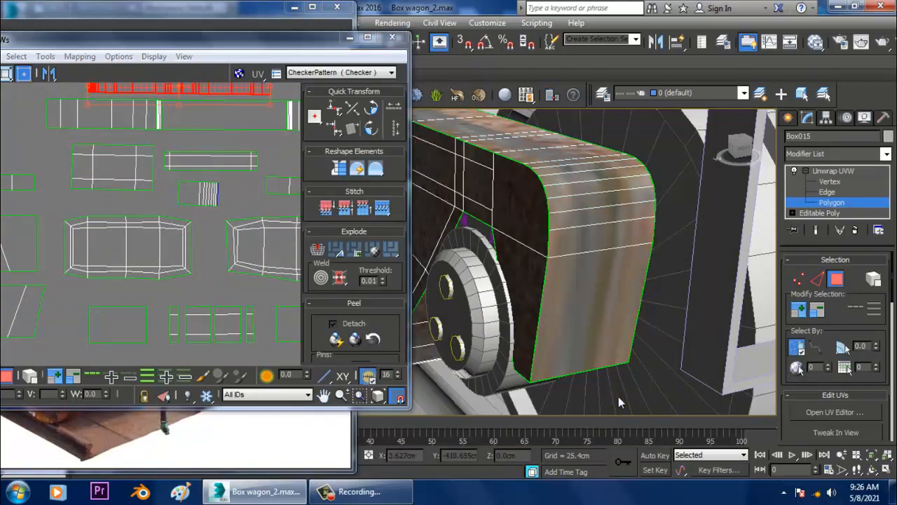
# Step: Move the UV editor aside to inspect the retextured bogie side frame, and leave polygon selection
pyautogui.scroll(-5, 613, 382)
pyautogui.keyDown('alt'); pyautogui.moveTo(613, 382); pyautogui.dragTo(632, 374, button='middle'); pyautogui.keyUp('alt')
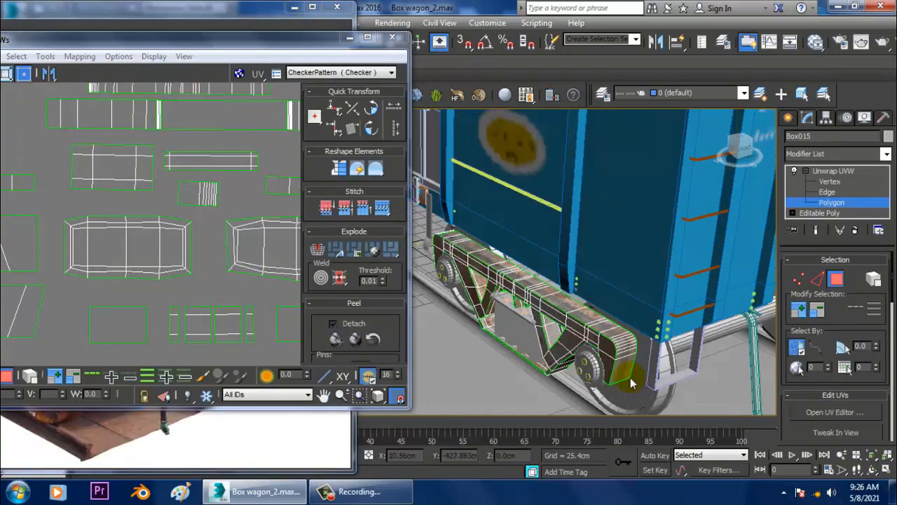
pyautogui.scroll(-4, 631, 374)
pyautogui.moveTo(617, 337); pyautogui.dragTo(586, 300, button='middle')
pyautogui.moveTo(284, 44); pyautogui.dragTo(96, 427)
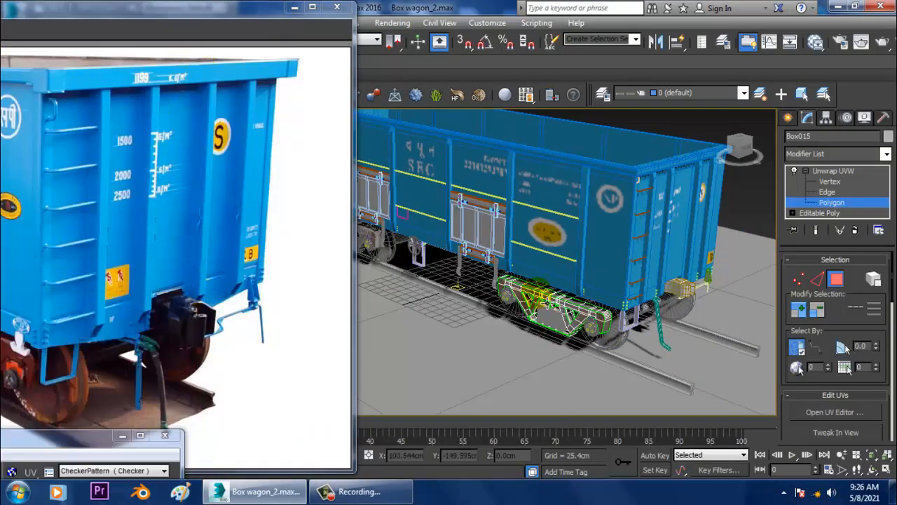
pyautogui.scroll(8, 529, 291)
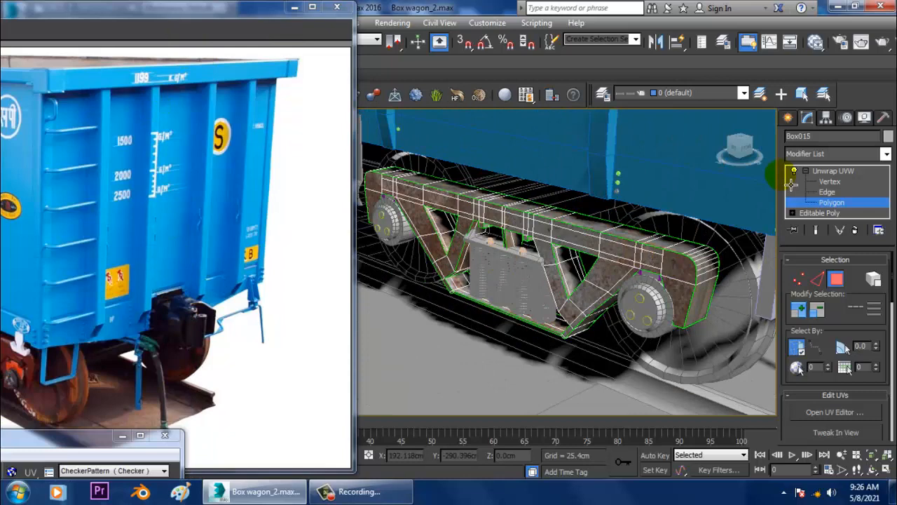
pyautogui.click(833, 171)
# Step: Select the helix coil springs at the near end of the bogie's spring pack
pyautogui.scroll(4, 554, 295)
pyautogui.click(545, 303)
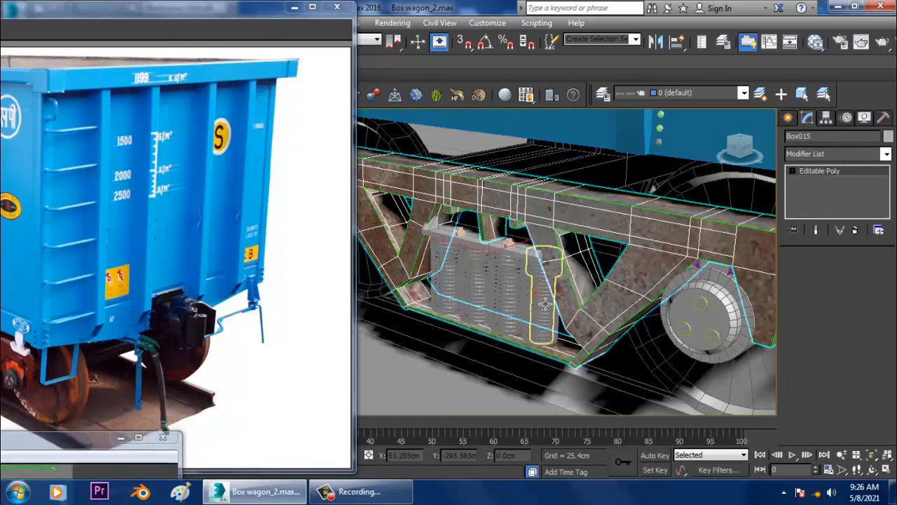
pyautogui.scroll(5, 554, 306)
pyautogui.click(569, 311)
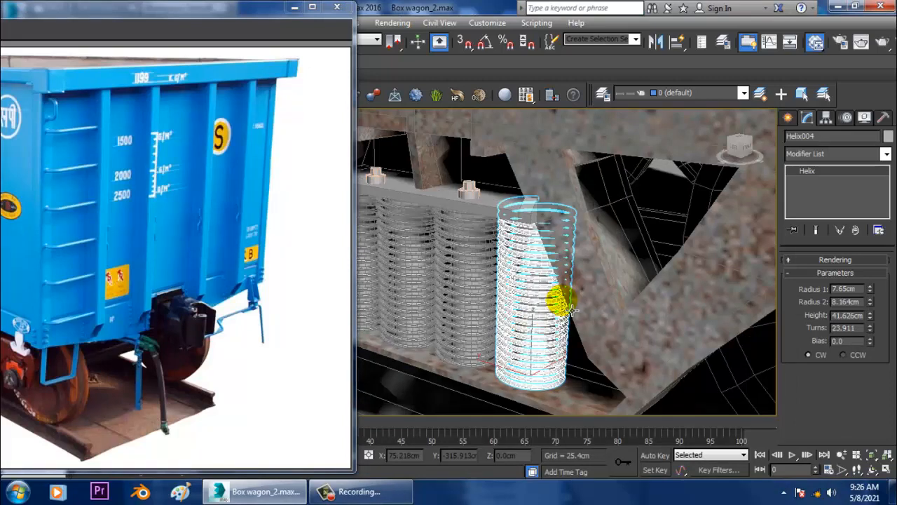
pyautogui.press('m')
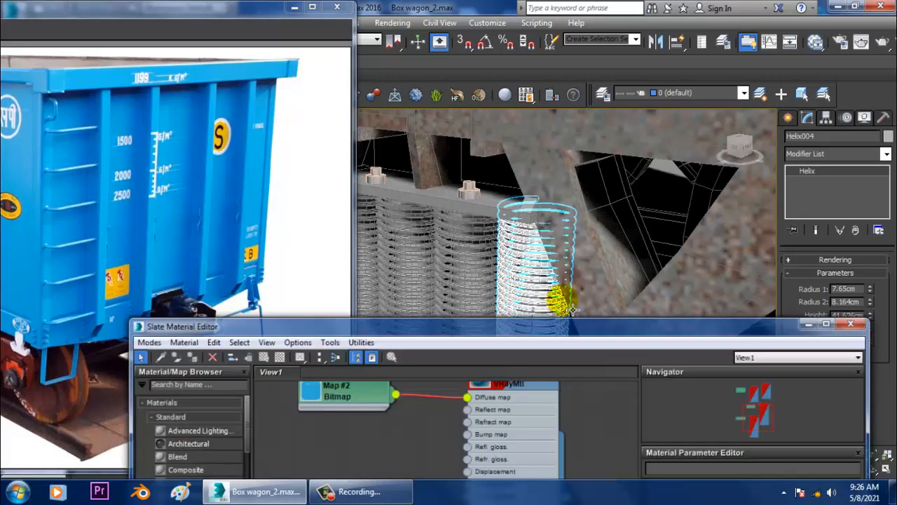
pyautogui.press('m')
pyautogui.keyDown('ctrl'); pyautogui.click(507, 328); pyautogui.keyUp('ctrl')
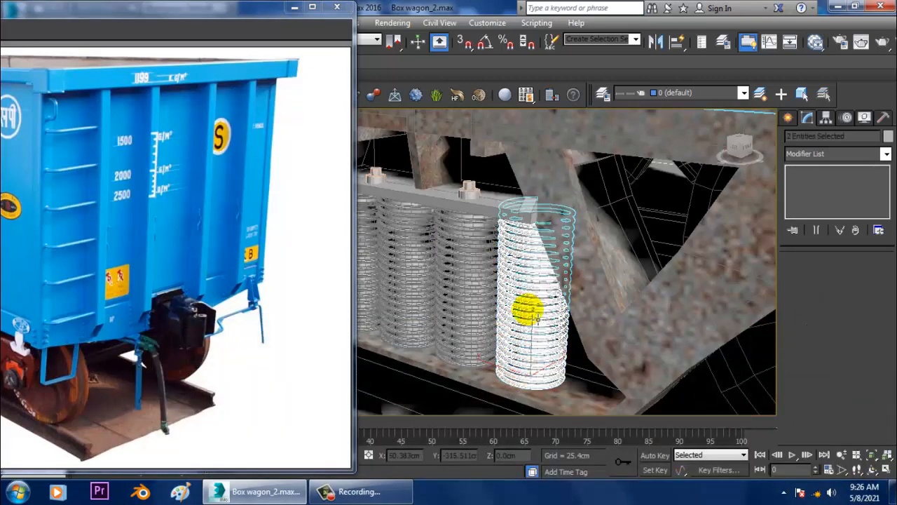
# Step: Open the Slate Material Editor at full size and add a new VRayMtl node in an empty area of the view
pyautogui.press('m')
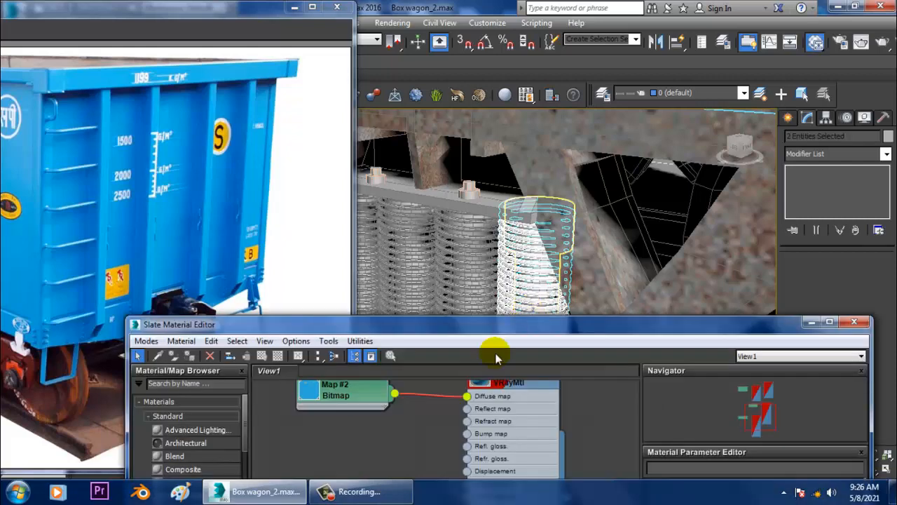
pyautogui.moveTo(521, 322); pyautogui.dragTo(439, 1)
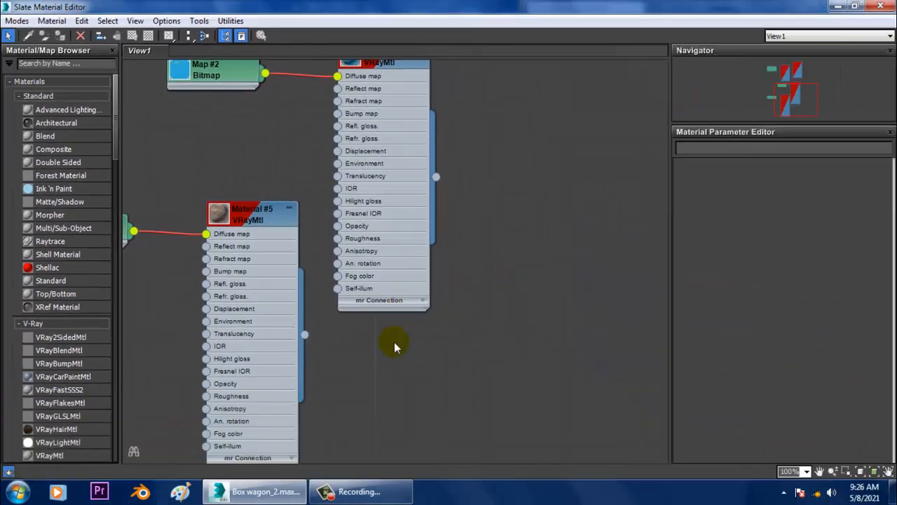
pyautogui.moveTo(382, 368); pyautogui.dragTo(374, 214, button='middle')
pyautogui.moveTo(284, 357); pyautogui.dragTo(279, 225, button='middle')
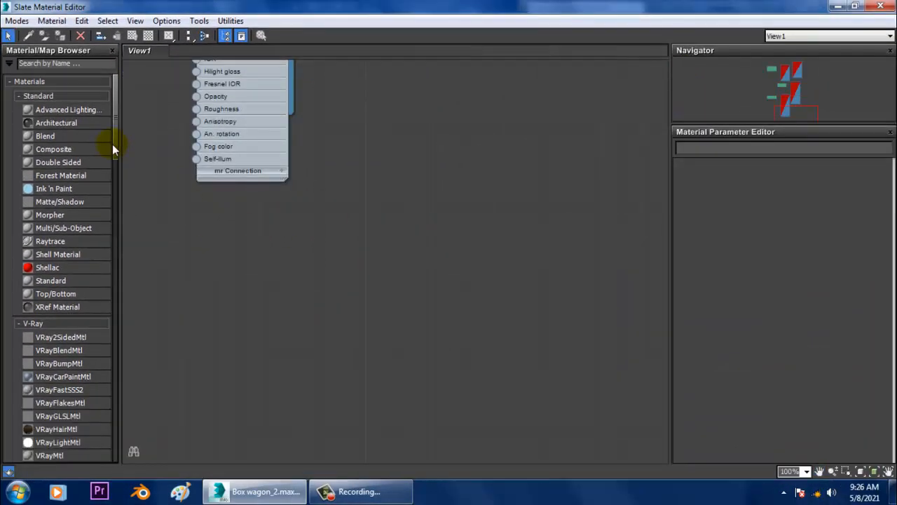
pyautogui.moveTo(112, 144); pyautogui.dragTo(125, 205)
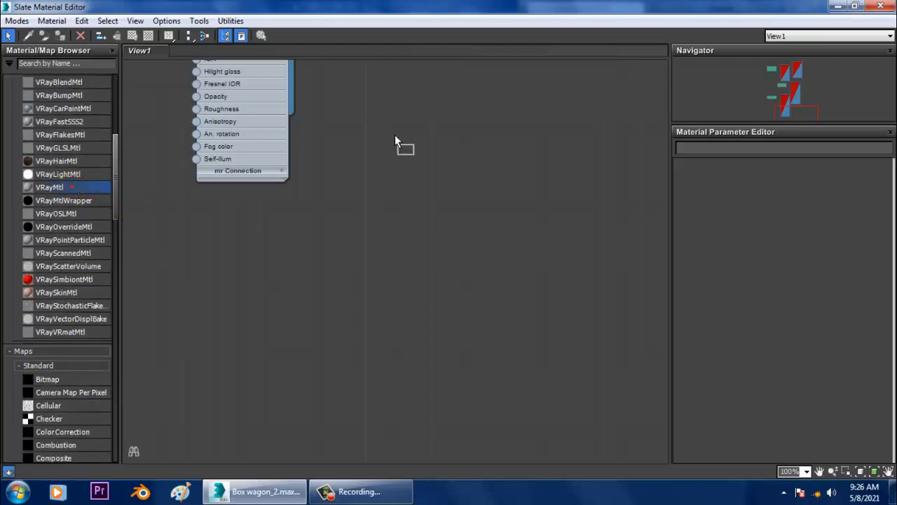
pyautogui.moveTo(395, 136); pyautogui.dragTo(397, 139)
# Step: Start a Bitmap for the new material's diffuse and browse to BOX NHL WAgon > Texture > textures in D:\April 2021
pyautogui.click(771, 179)
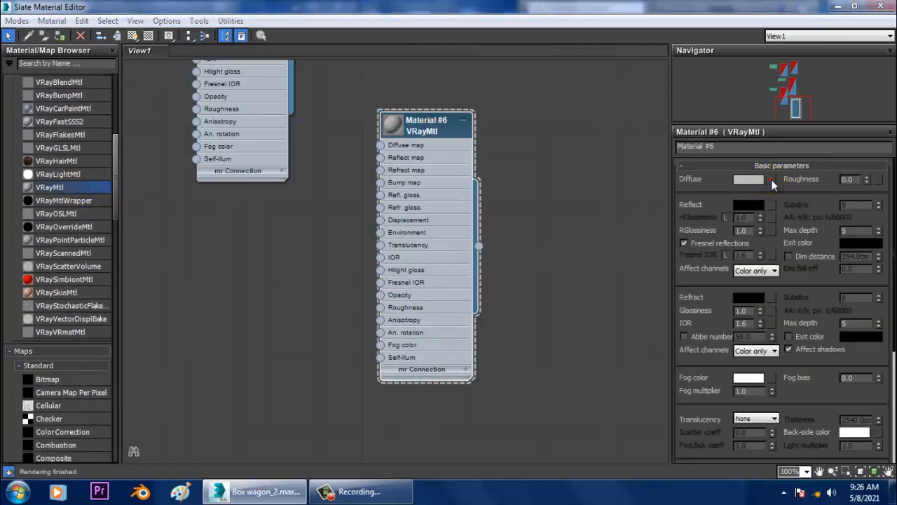
pyautogui.doubleClick(130, 156)
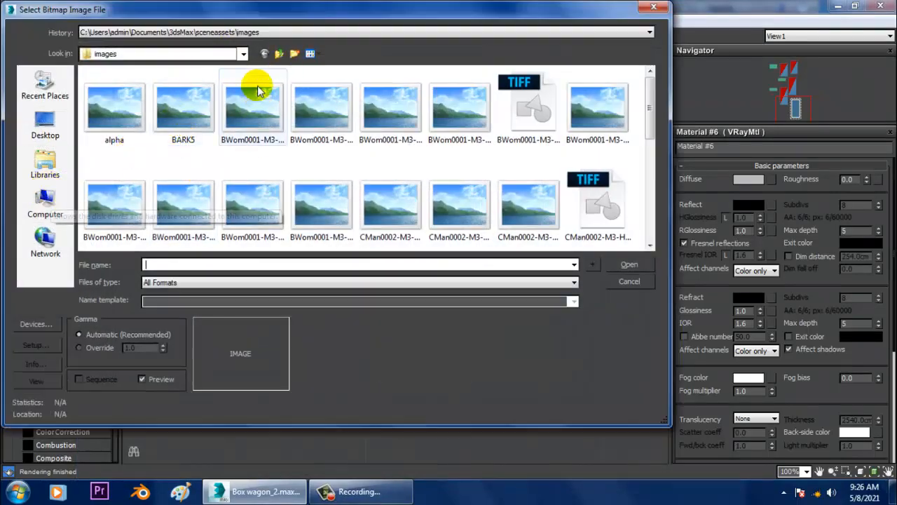
pyautogui.click(279, 54)
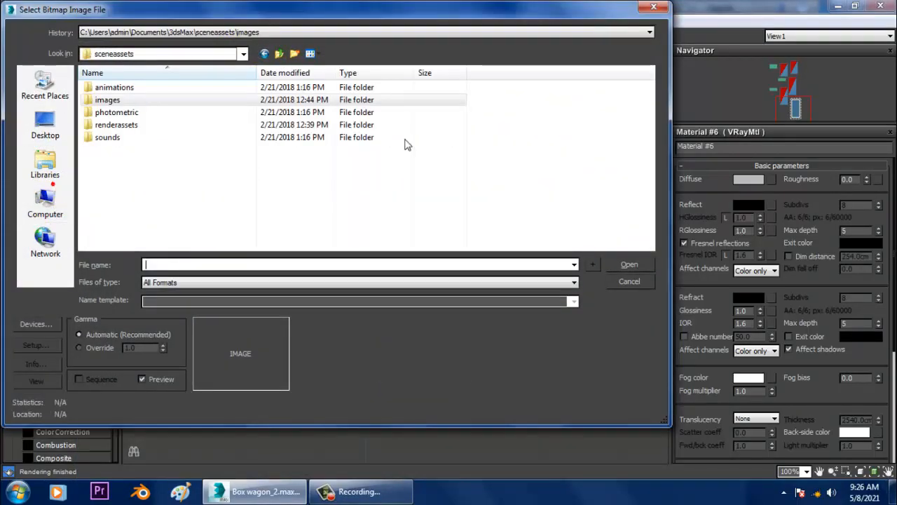
pyautogui.click(23, 201)
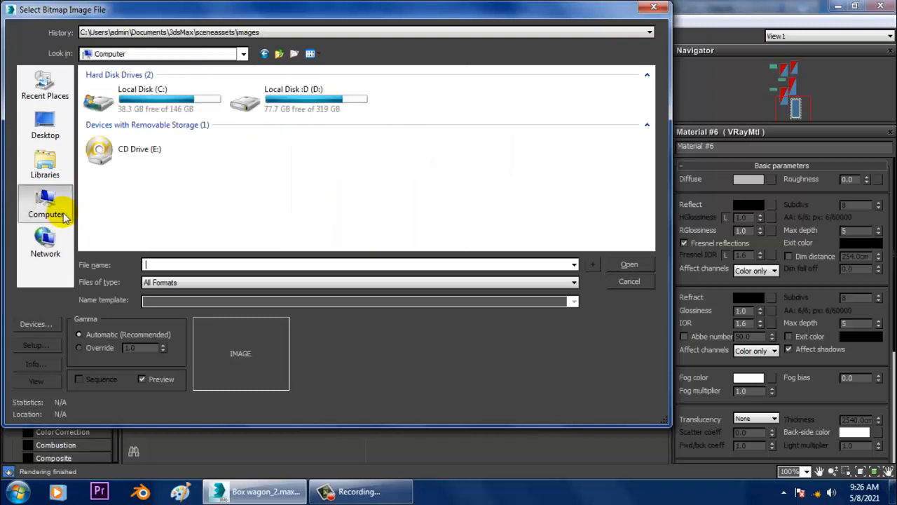
pyautogui.doubleClick(301, 104)
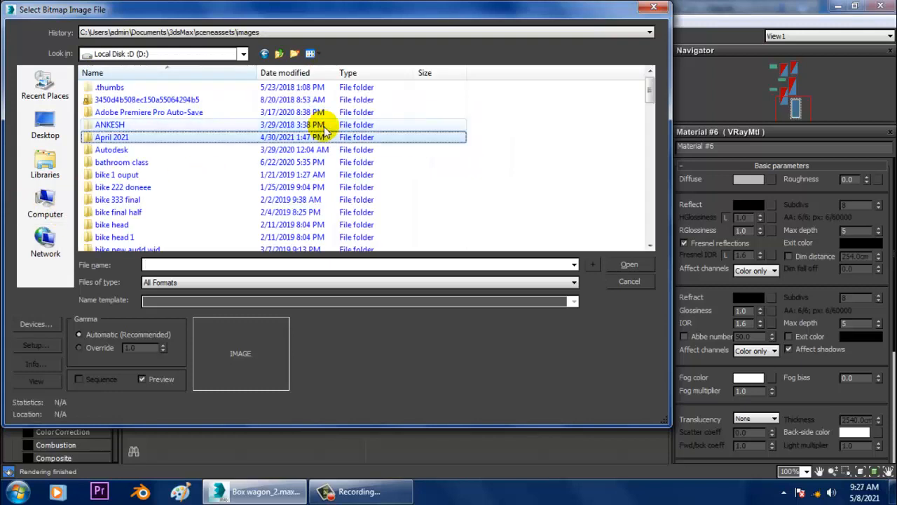
pyautogui.doubleClick(131, 139)
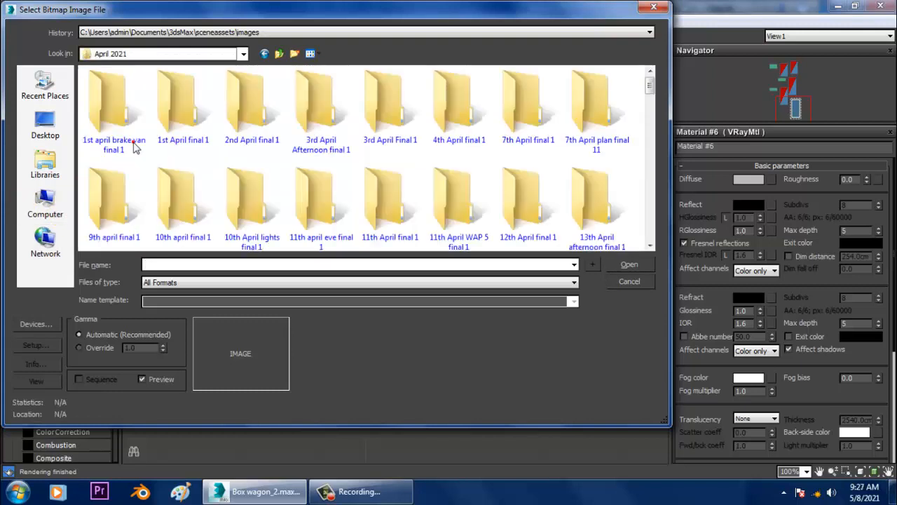
pyautogui.click(561, 127)
pyautogui.scroll(-5, 560, 127)
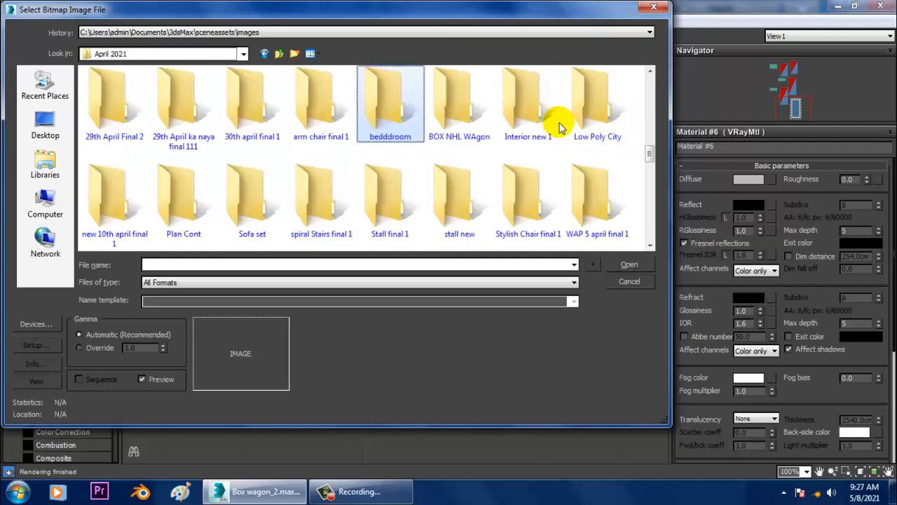
pyautogui.doubleClick(463, 98)
pyautogui.doubleClick(116, 107)
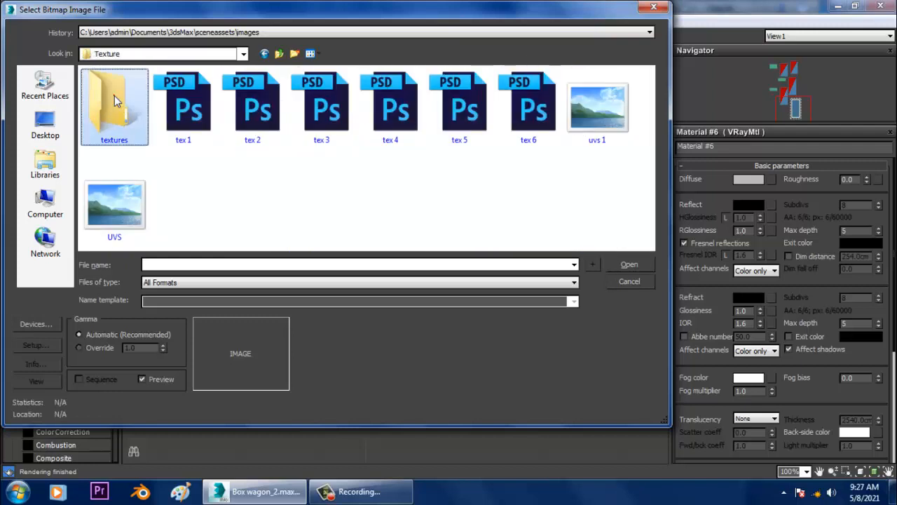
pyautogui.doubleClick(116, 106)
# Step: Load the image a4b52f8ee2ec65b8c5cc17536de1f9f2 as the diffuse bitmap and show the material in the viewport
pyautogui.click(119, 102)
pyautogui.press('Right')
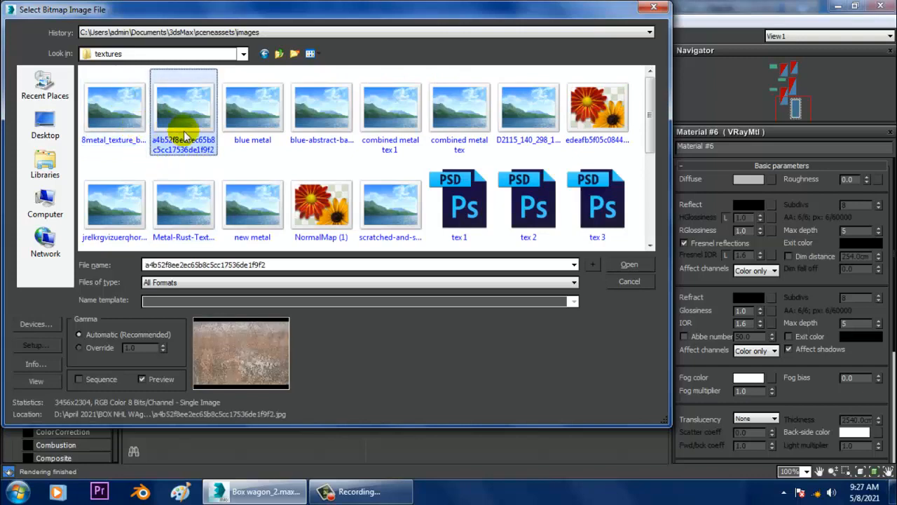
pyautogui.press('Right')
pyautogui.press('Left')
pyautogui.doubleClick(183, 109)
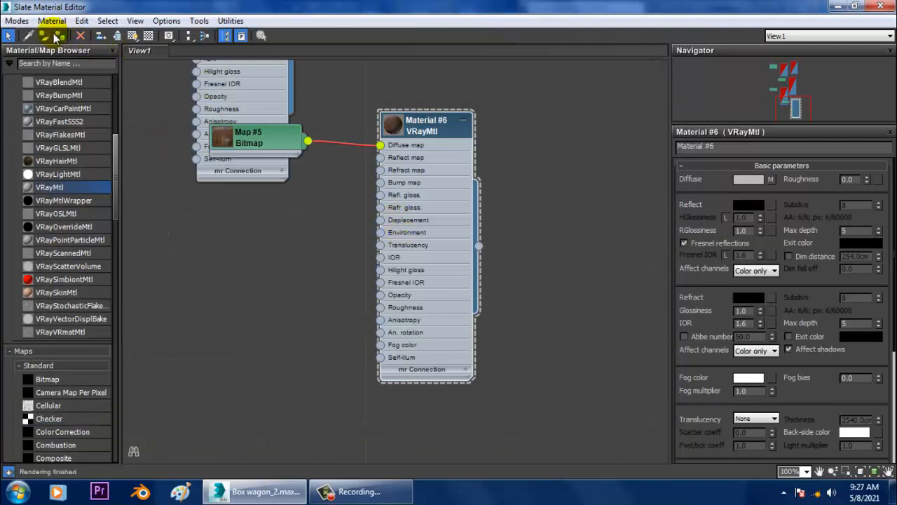
pyautogui.click(132, 35)
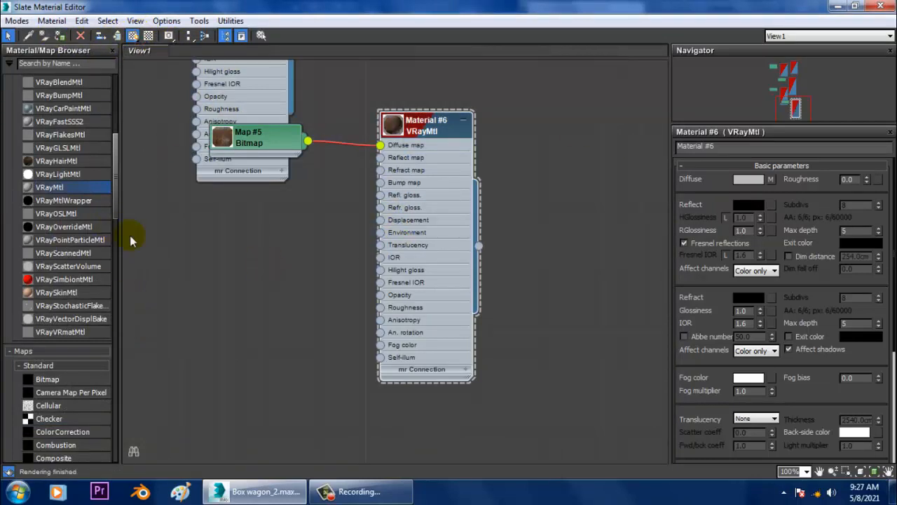
# Step: Add a Noise map node and connect it to the Bump map slot of the rusty VRayMtl, Material #6
pyautogui.moveTo(115, 185); pyautogui.dragTo(125, 235)
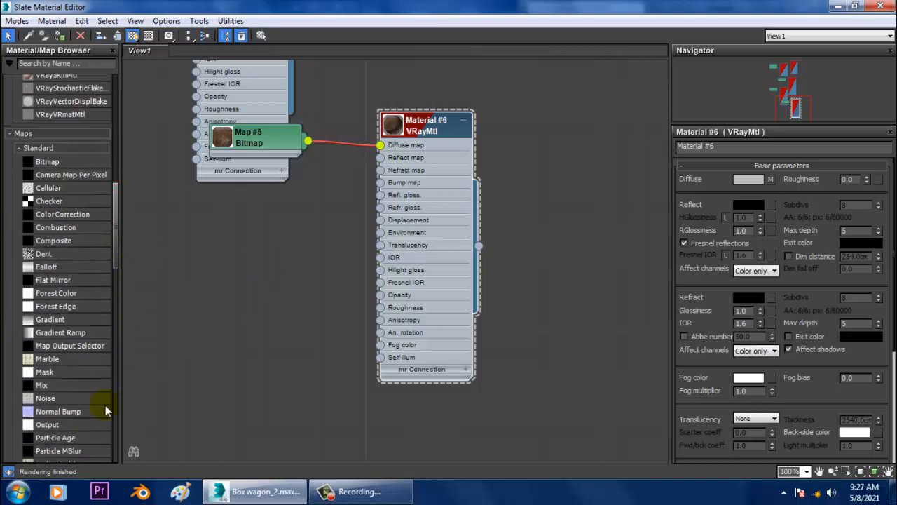
pyautogui.moveTo(214, 258); pyautogui.dragTo(186, 207)
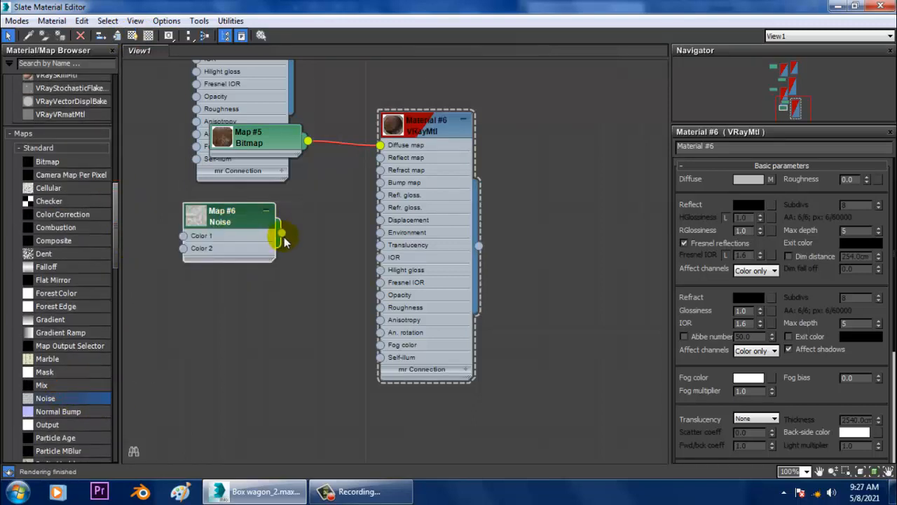
pyautogui.moveTo(284, 237); pyautogui.dragTo(380, 182)
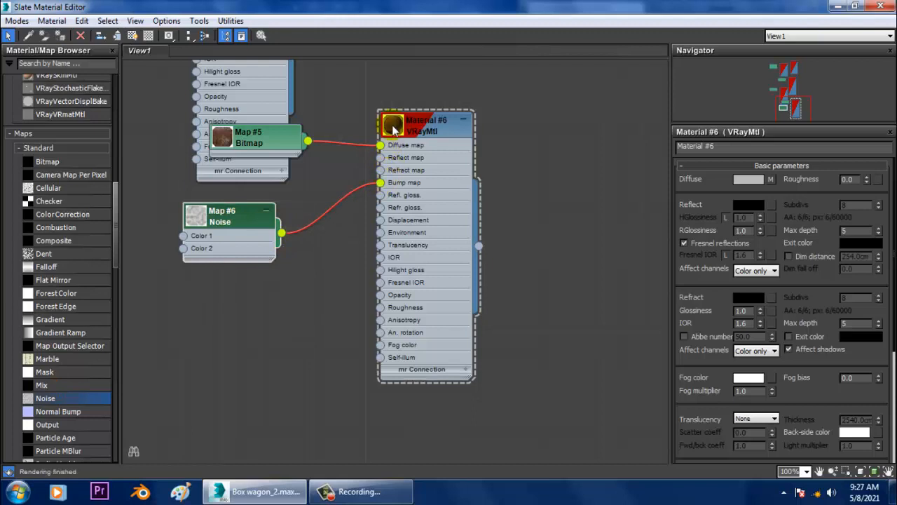
# Step: Enlarge the preview of Material #6 and set its Noise map to the Fractal type with a size of 1.0
pyautogui.doubleClick(394, 130)
pyautogui.doubleClick(219, 218)
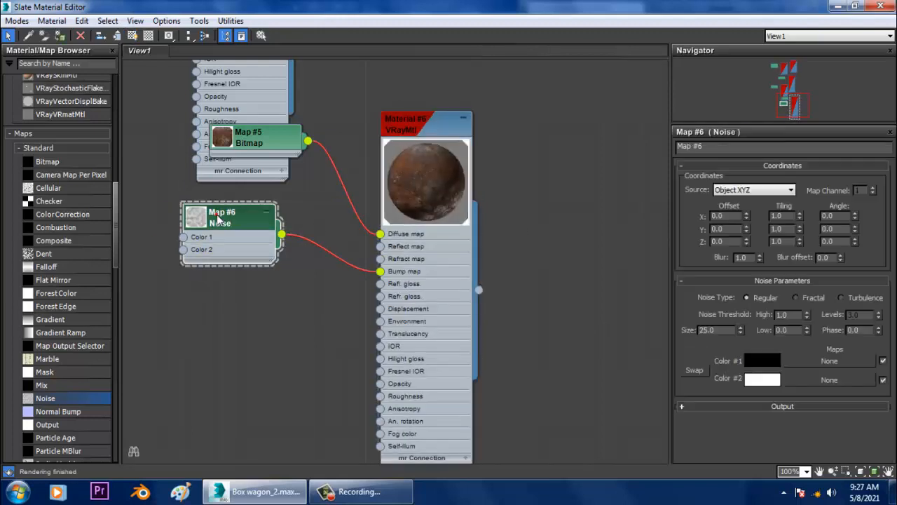
pyautogui.click(823, 306)
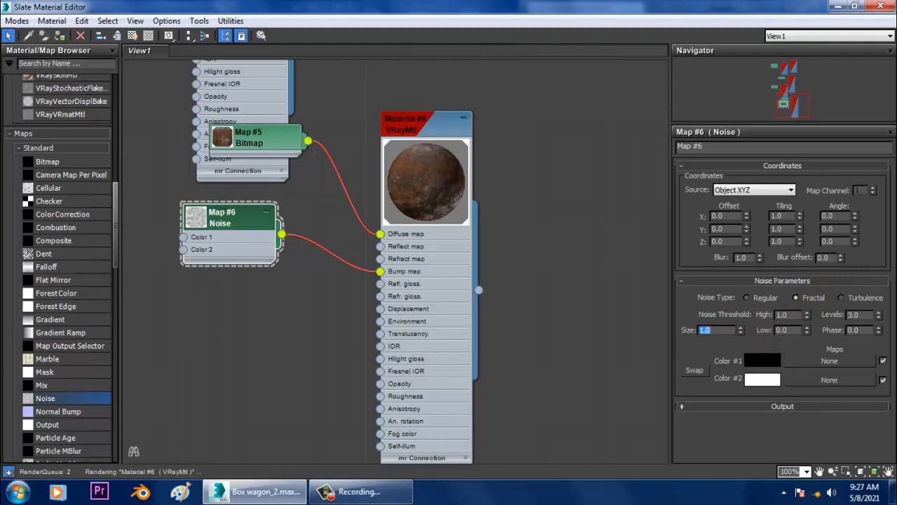
# Step: Shrink the Slate Material Editor off the springs and show Material #6 shaded in the viewport
pyautogui.doubleClick(750, 11)
pyautogui.moveTo(758, 171); pyautogui.dragTo(691, 218)
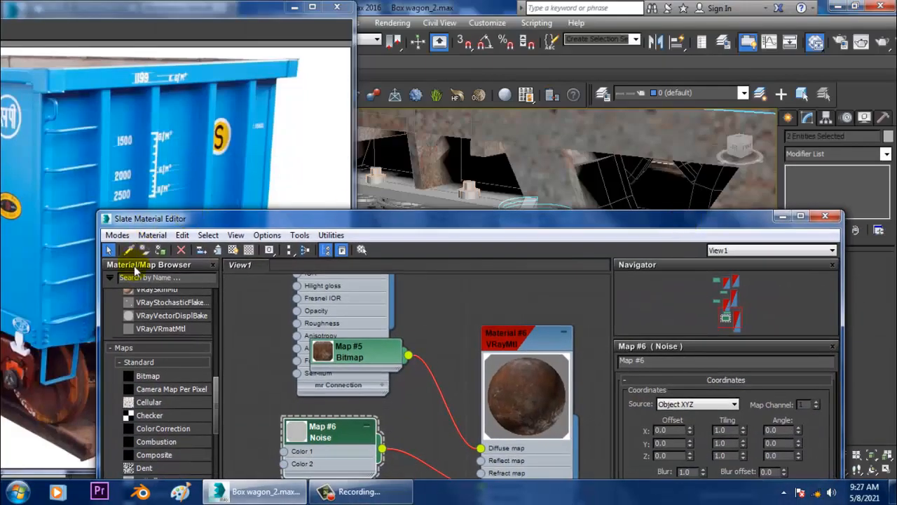
pyautogui.click(233, 250)
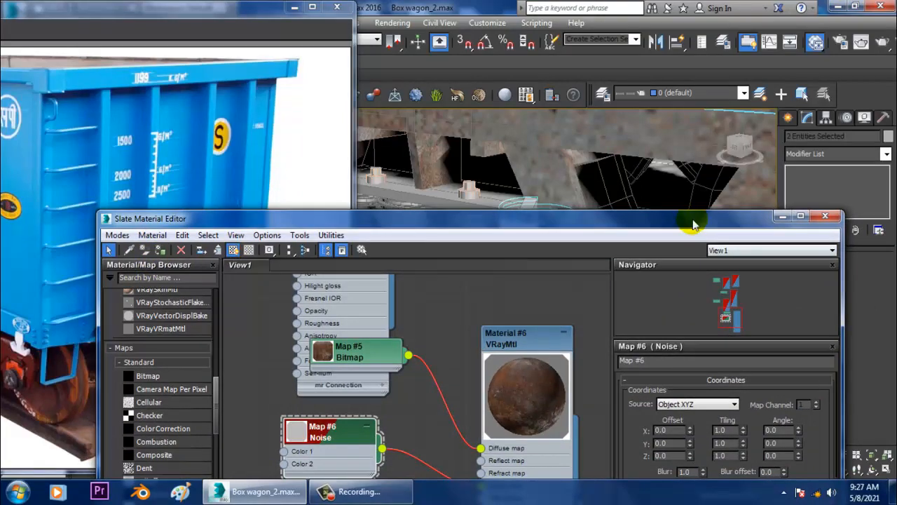
pyautogui.moveTo(691, 221)
pyautogui.mouseDown()
pyautogui.moveTo(678, 236)
pyautogui.moveTo(684, 400)
pyautogui.mouseUp()
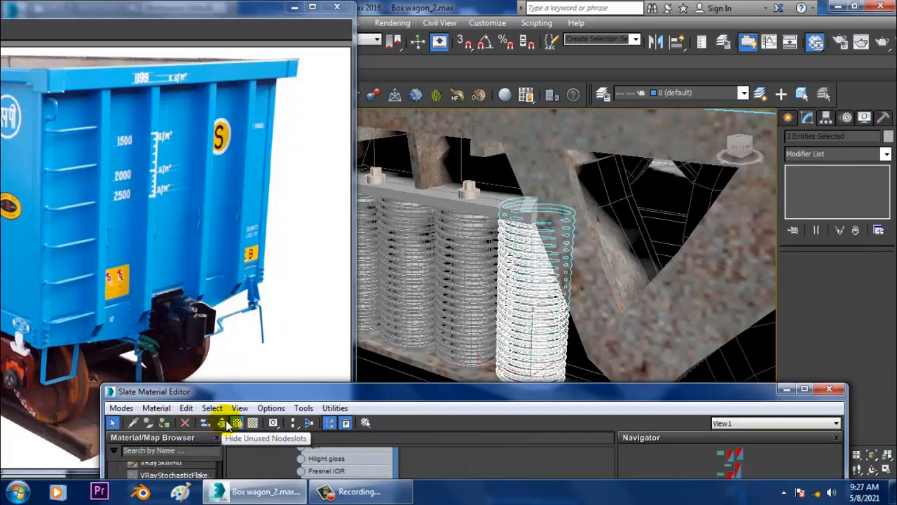
pyautogui.moveTo(305, 392); pyautogui.dragTo(326, 181)
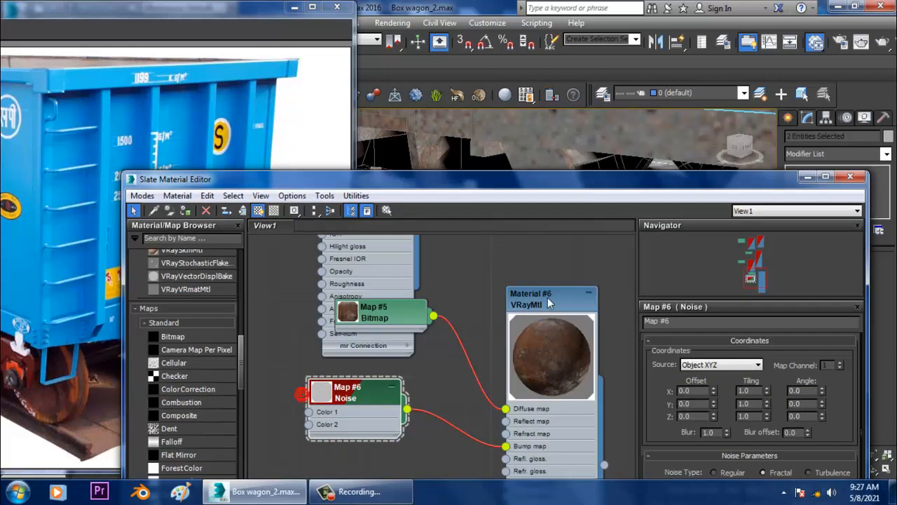
pyautogui.click(548, 297)
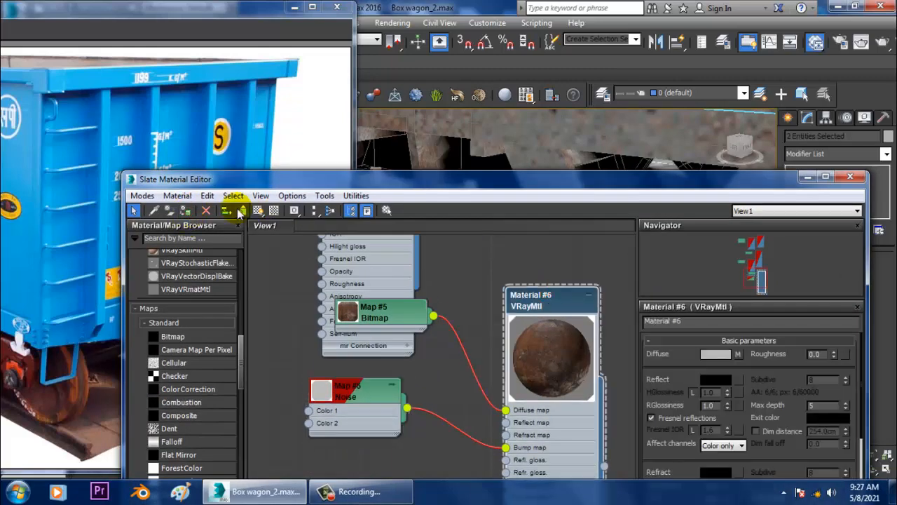
pyautogui.moveTo(456, 184); pyautogui.dragTo(432, 412)
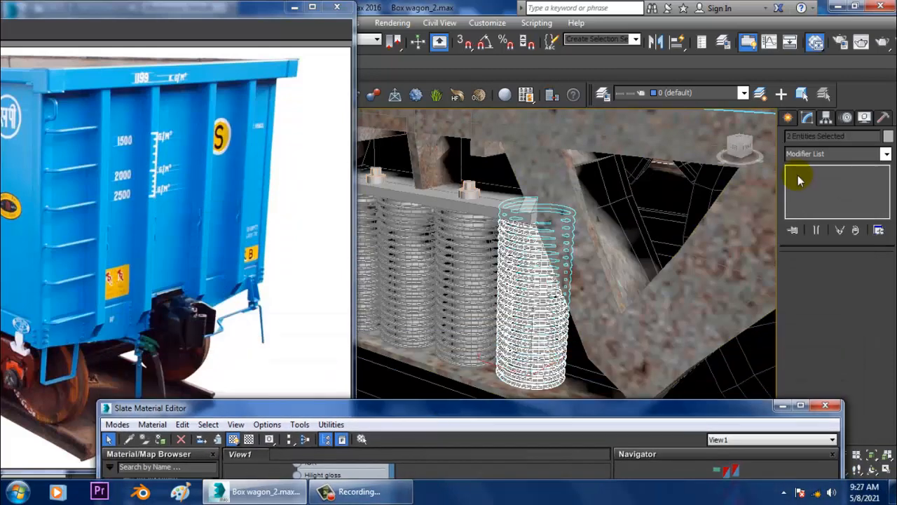
# Step: Apply a UVW Map modifier with Cylindrical mapping to the selected objects
pyautogui.click(815, 160)
pyautogui.press('u')
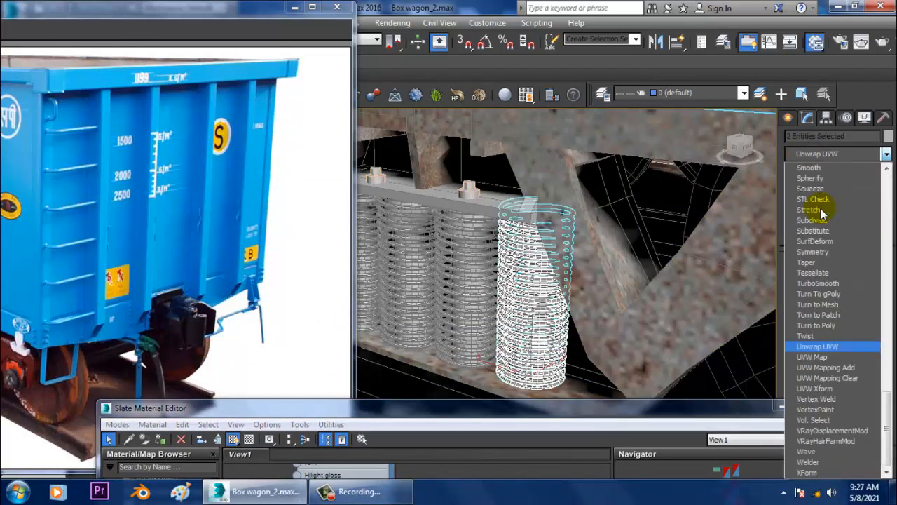
pyautogui.click(814, 357)
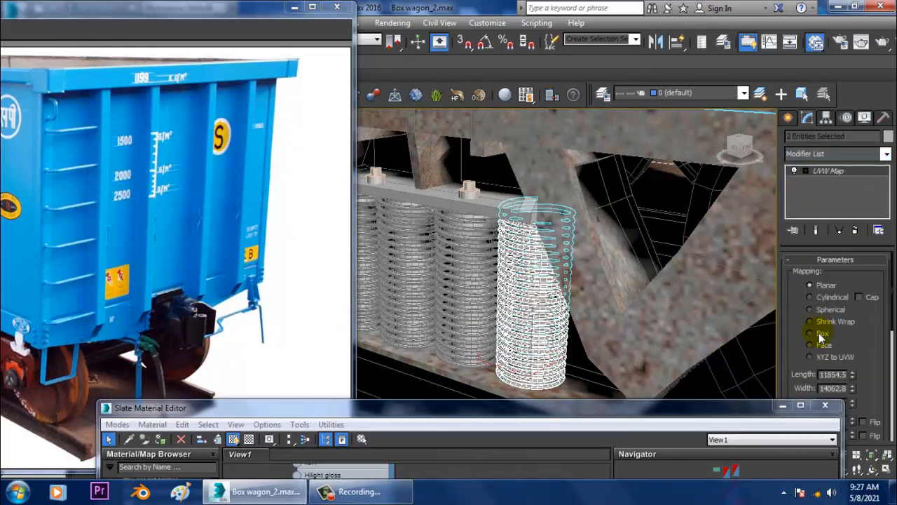
pyautogui.click(821, 334)
pyautogui.click(811, 297)
# Step: Select the brown ground plane beneath the wagon on its own
pyautogui.scroll(-6, 716, 314)
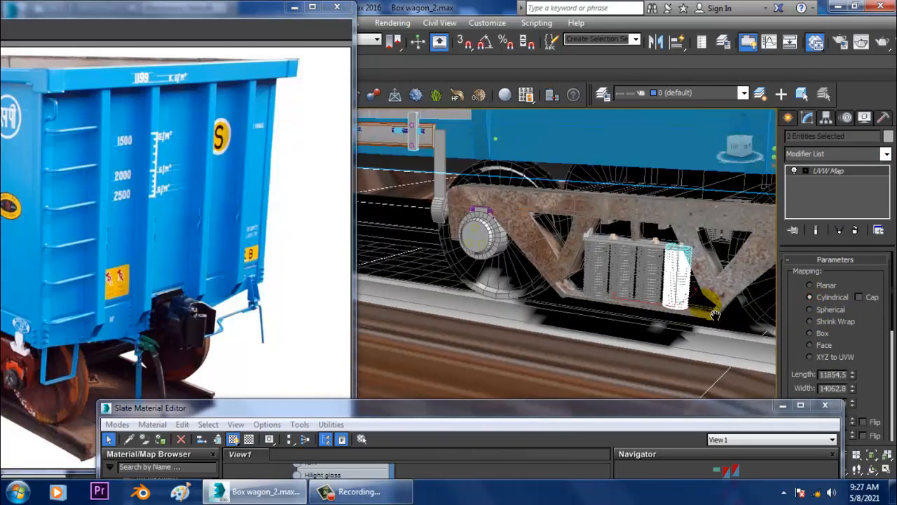
pyautogui.scroll(3, 715, 315)
pyautogui.scroll(-10, 711, 324)
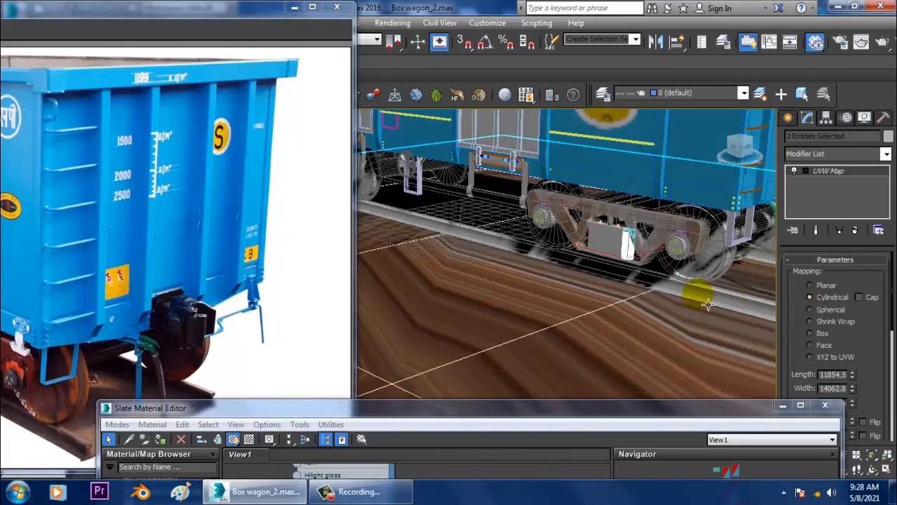
pyautogui.moveTo(710, 297); pyautogui.dragTo(712, 317, button='middle')
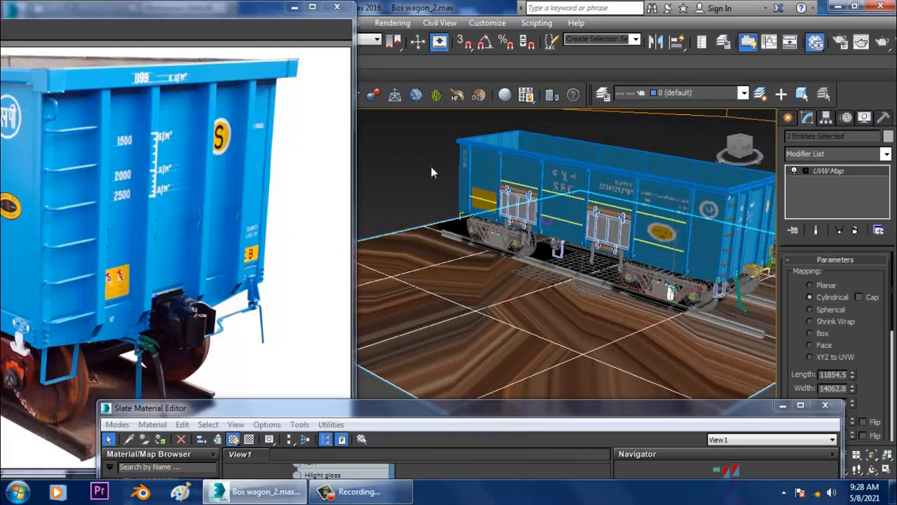
pyautogui.click(547, 383)
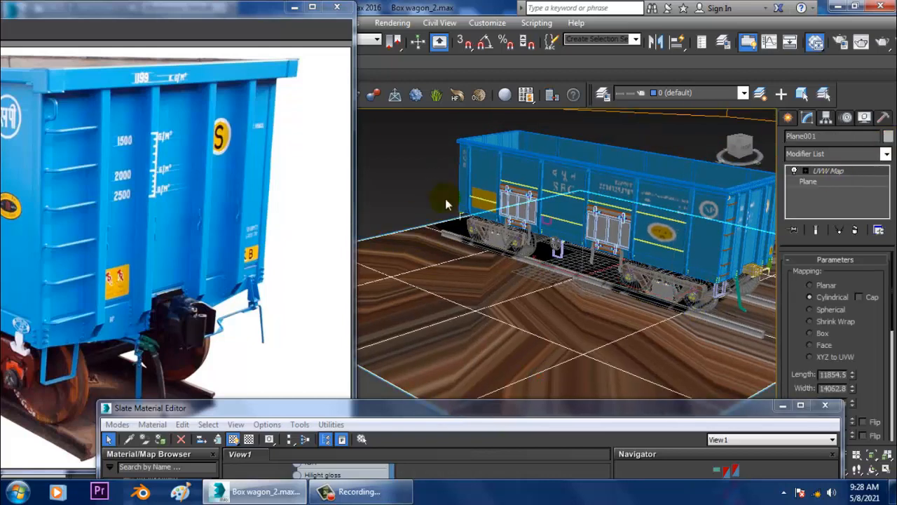
# Step: Create a new plain VRayMtl node in the Slate Material Editor, assign it to the ground plane and minimize the editor
pyautogui.press('m')
pyautogui.press('m')
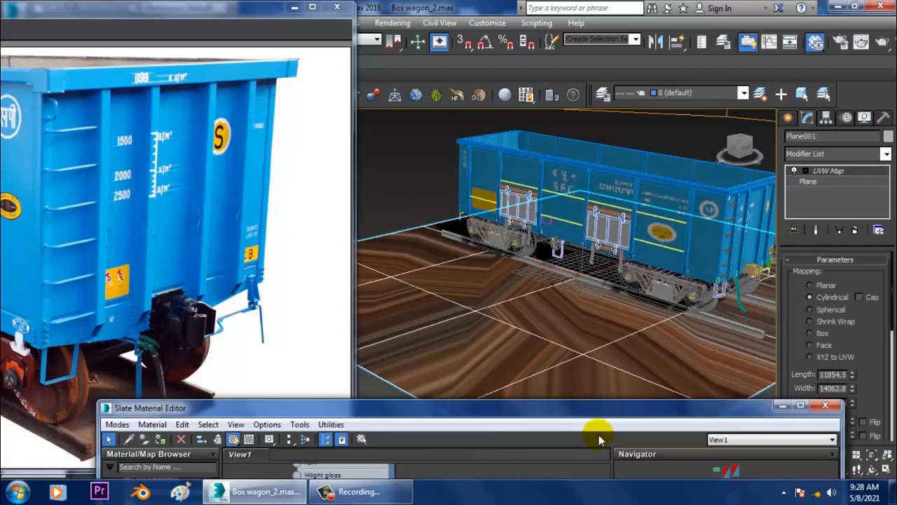
pyautogui.moveTo(596, 418); pyautogui.dragTo(502, 264)
pyautogui.moveTo(504, 184); pyautogui.dragTo(541, 77)
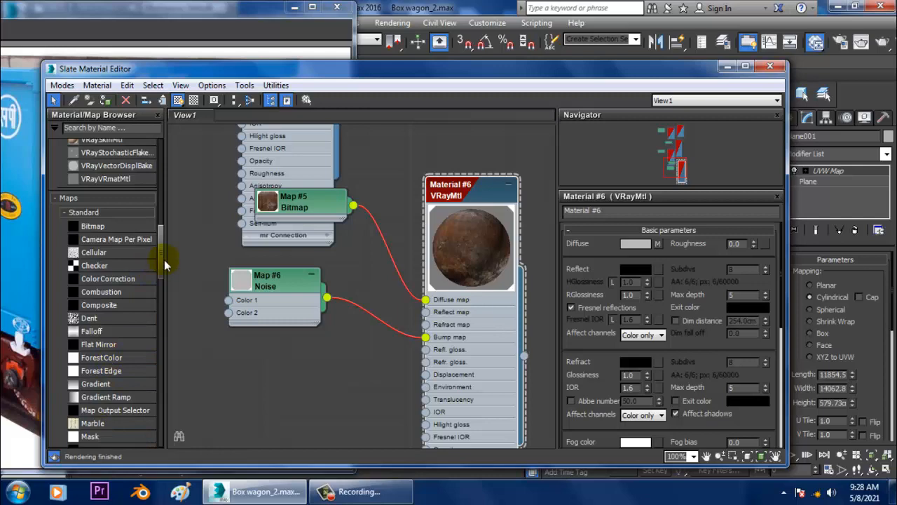
pyautogui.moveTo(163, 259); pyautogui.dragTo(166, 164)
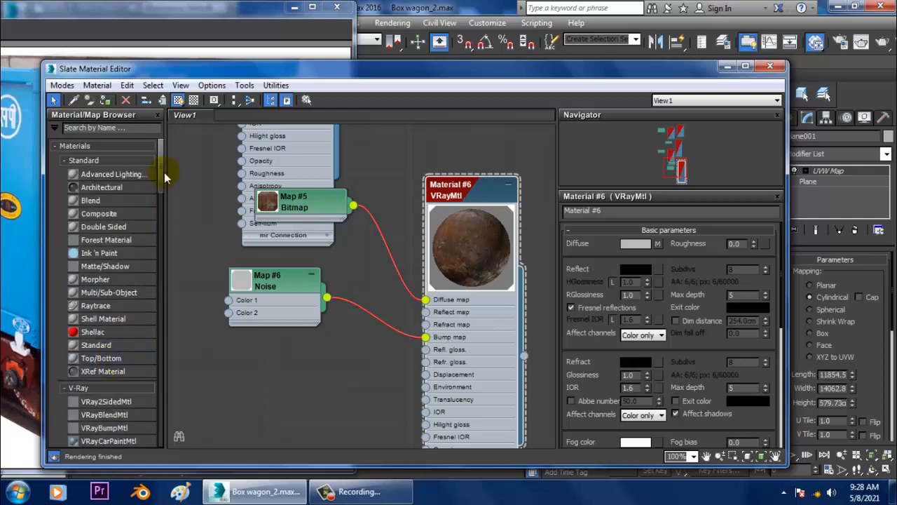
pyautogui.moveTo(161, 180); pyautogui.dragTo(185, 219)
pyautogui.moveTo(95, 286); pyautogui.dragTo(274, 382)
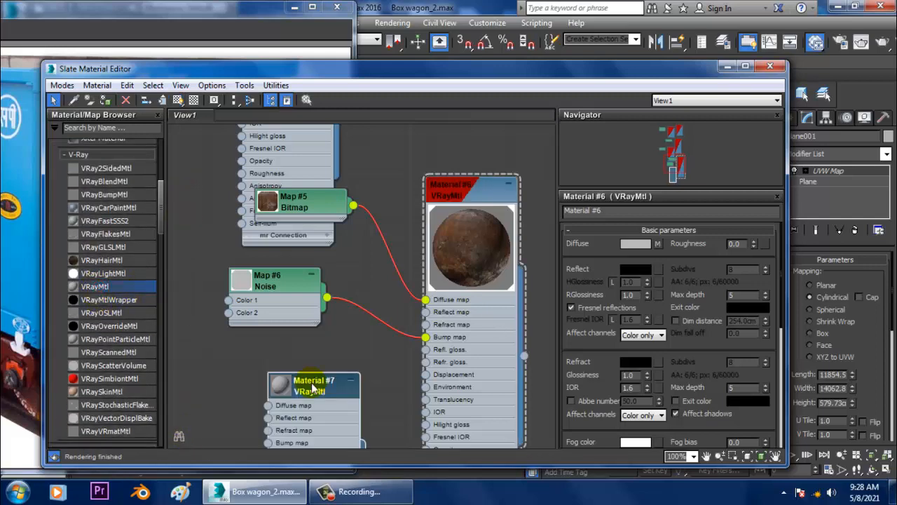
pyautogui.click(727, 66)
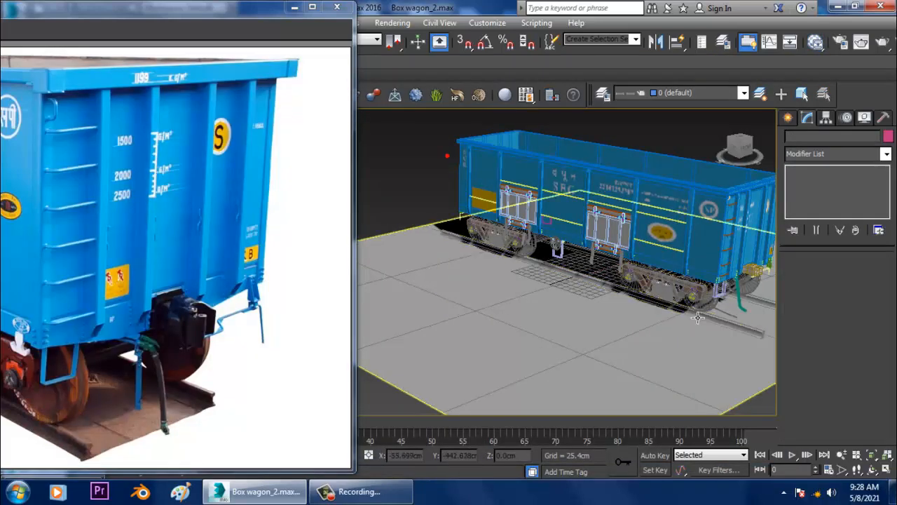
# Step: Select the rusty end spring of the bogie and remove its UVW Map modifier
pyautogui.click(676, 300)
pyautogui.press('z')
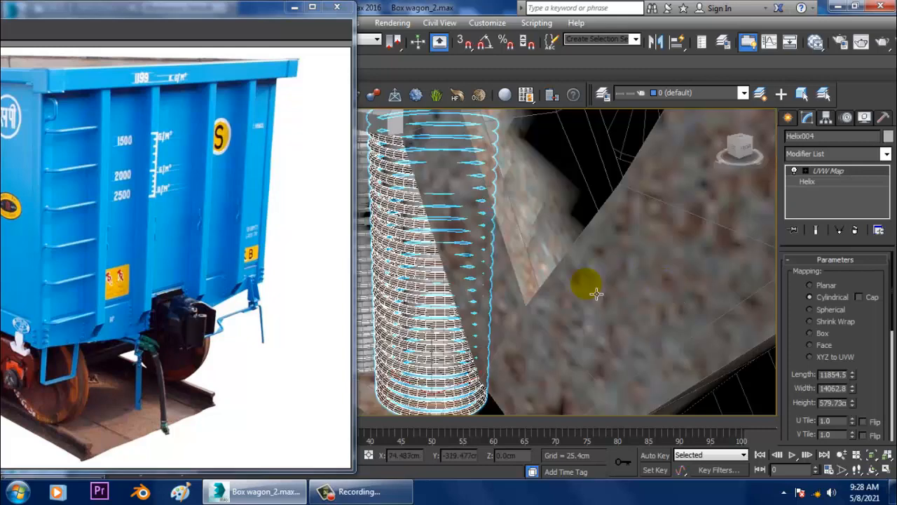
pyautogui.click(855, 231)
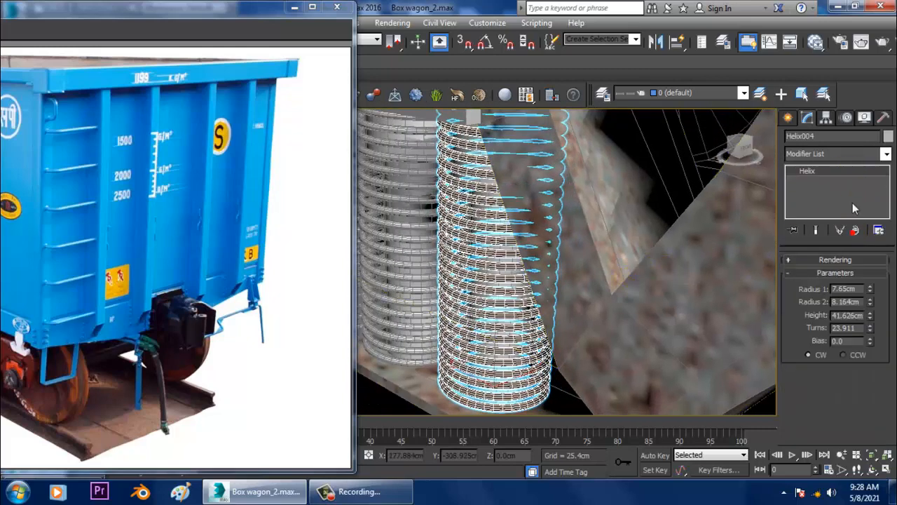
# Step: Apply a UVW Map modifier to the end spring with Cylindrical mapping and fit the gizmo to it
pyautogui.click(835, 160)
pyautogui.press('u')
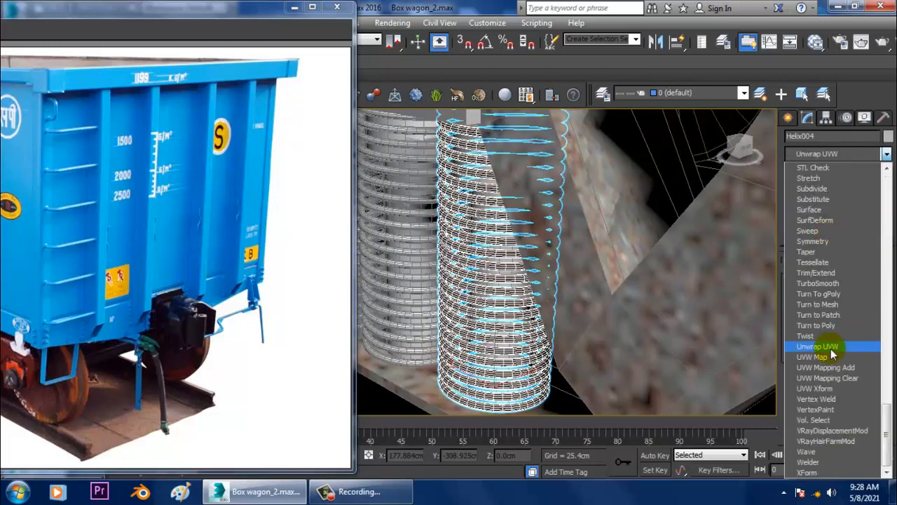
pyautogui.click(813, 356)
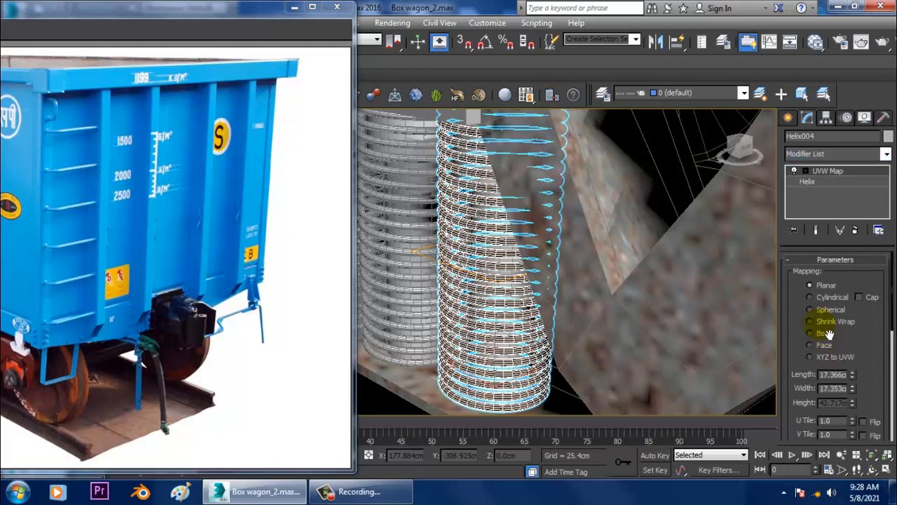
pyautogui.click(811, 297)
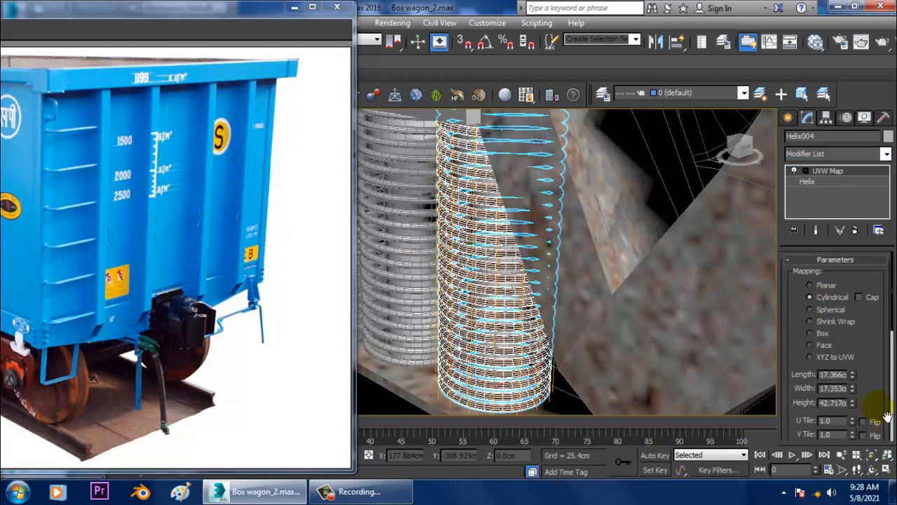
pyautogui.moveTo(880, 407); pyautogui.dragTo(862, 160)
pyautogui.click(822, 302)
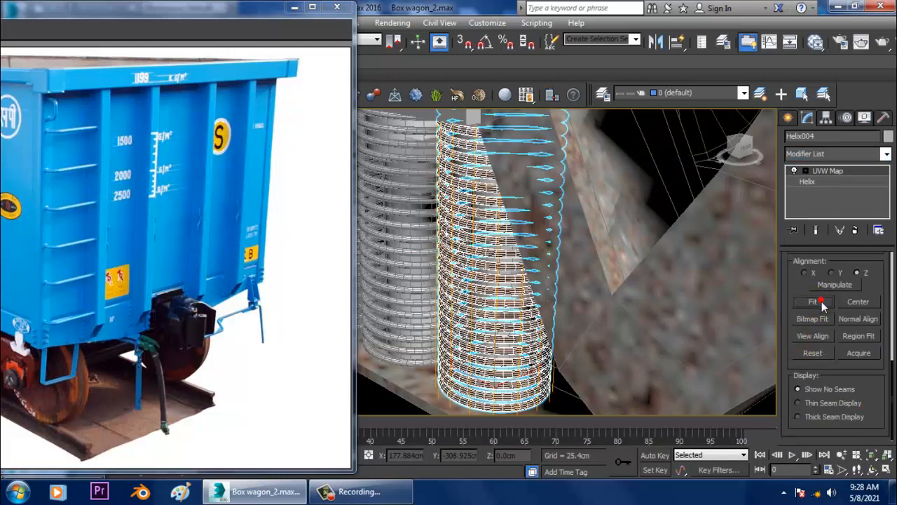
# Step: Delete the three untextured coil springs beside the rusty end spring
pyautogui.keyDown('alt'); pyautogui.moveTo(559, 251); pyautogui.dragTo(685, 206, button='middle'); pyautogui.keyUp('alt')
pyautogui.click(531, 189)
pyautogui.keyDown('ctrl'); pyautogui.click(614, 218); pyautogui.keyUp('ctrl')
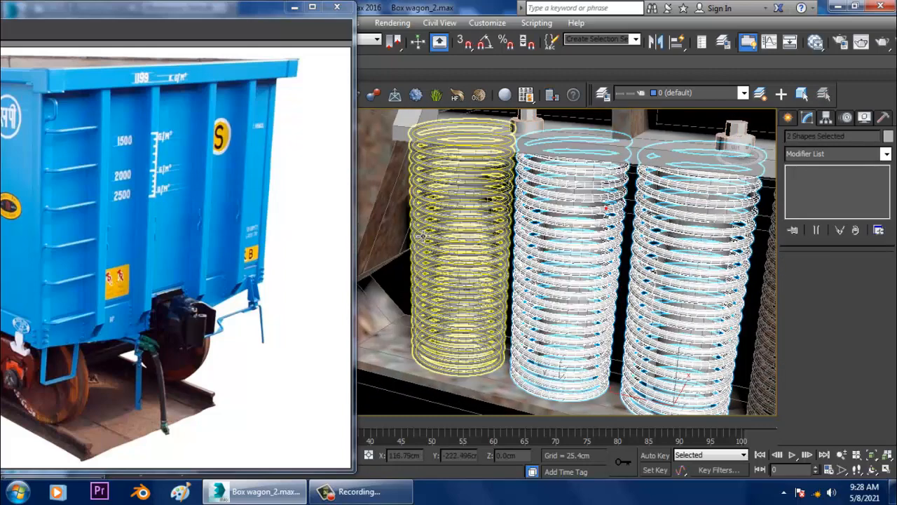
pyautogui.keyDown('ctrl'); pyautogui.click(456, 239); pyautogui.keyUp('ctrl')
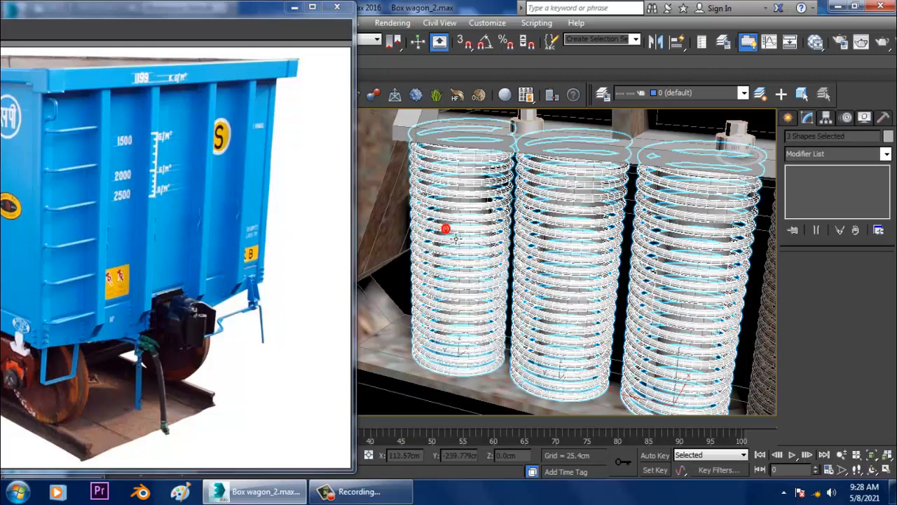
pyautogui.press('Delete')
# Step: Clone the rusty end spring as a Copy about 20 cm along Y onto the neighbouring post
pyautogui.moveTo(662, 278); pyautogui.dragTo(598, 269, button='middle')
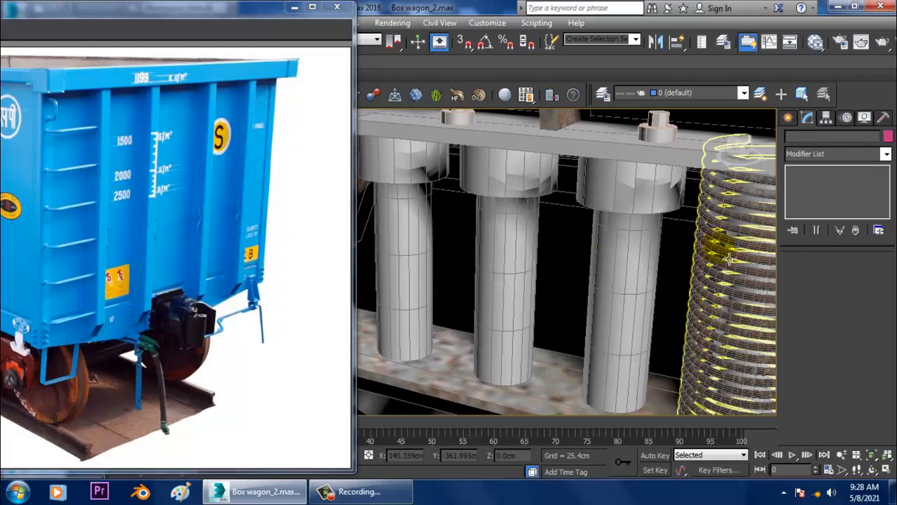
pyautogui.click(729, 260)
pyautogui.scroll(-2, 729, 259)
pyautogui.moveTo(726, 260); pyautogui.dragTo(663, 256, button='middle')
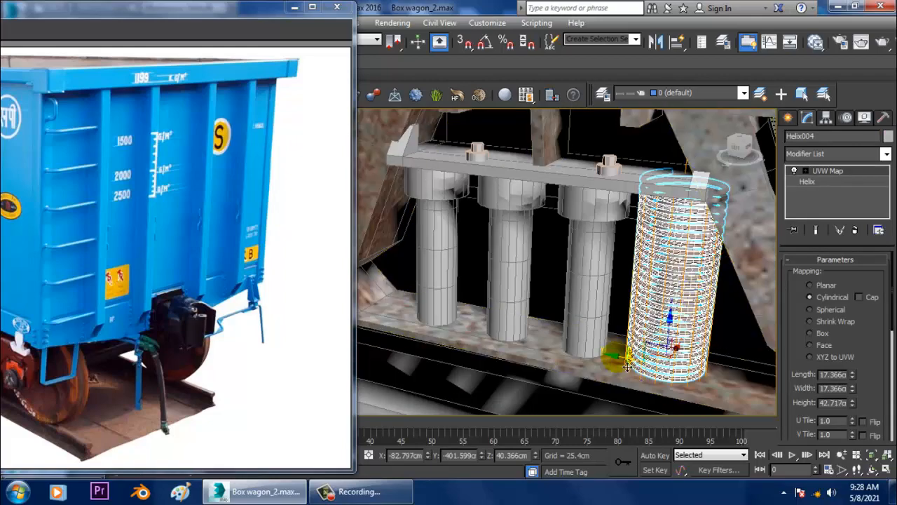
pyautogui.moveTo(641, 382)
pyautogui.keyDown('shift'); pyautogui.mouseDown()
pyautogui.moveTo(541, 368)
pyautogui.moveTo(531, 357)
pyautogui.mouseUp(); pyautogui.keyUp('shift')
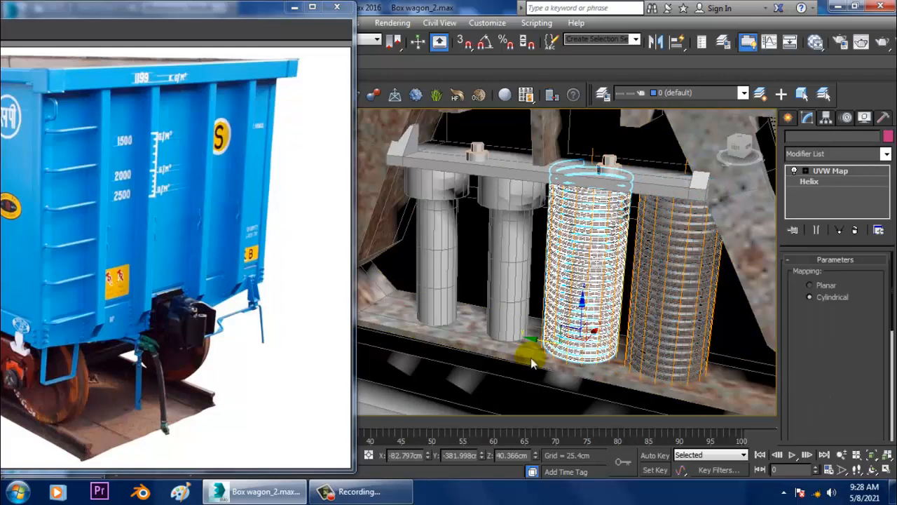
pyautogui.click(452, 300)
# Step: Clone the rusty spring as a Copy onto each of the remaining two posts, spaced about 19 to 20 cm along Y
pyautogui.moveTo(564, 302)
pyautogui.keyDown('alt'); pyautogui.mouseDown(button='middle')
pyautogui.moveTo(577, 273)
pyautogui.moveTo(558, 316)
pyautogui.mouseUp(button='middle'); pyautogui.keyUp('alt')
pyautogui.keyDown('shift'); pyautogui.moveTo(543, 357); pyautogui.dragTo(449, 359); pyautogui.keyUp('shift')
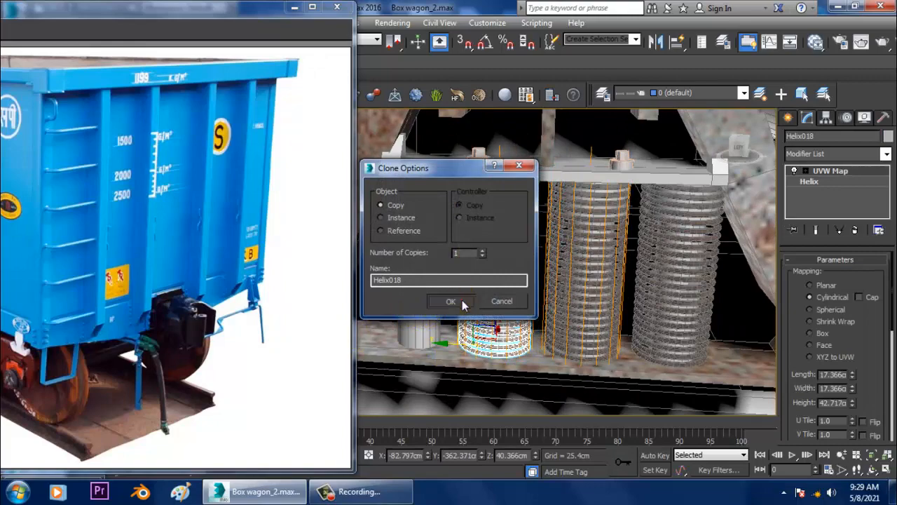
pyautogui.click(462, 300)
pyautogui.keyDown('alt'); pyautogui.moveTo(462, 300); pyautogui.dragTo(462, 352, button='middle'); pyautogui.keyUp('alt')
pyautogui.moveTo(495, 342)
pyautogui.mouseDown()
pyautogui.moveTo(423, 338)
pyautogui.moveTo(433, 345)
pyautogui.mouseUp()
pyautogui.click(452, 301)
pyautogui.moveTo(453, 302)
pyautogui.keyDown('alt'); pyautogui.mouseDown(button='middle')
pyautogui.moveTo(582, 240)
pyautogui.moveTo(571, 242)
pyautogui.mouseUp(button='middle'); pyautogui.keyUp('alt')
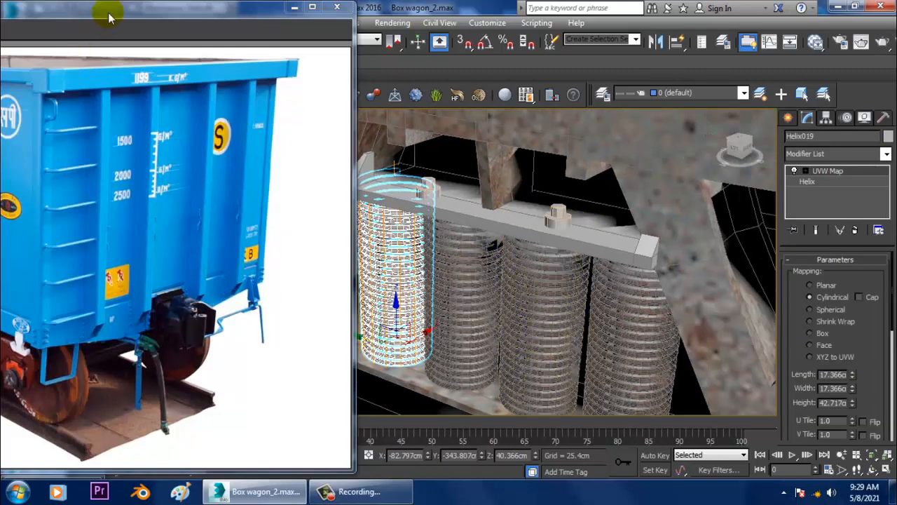
# Step: Check the full reference photo of the wagon and assign the rusty Material #6 to the plate above the coil springs
pyautogui.moveTo(108, 18); pyautogui.dragTo(239, 1)
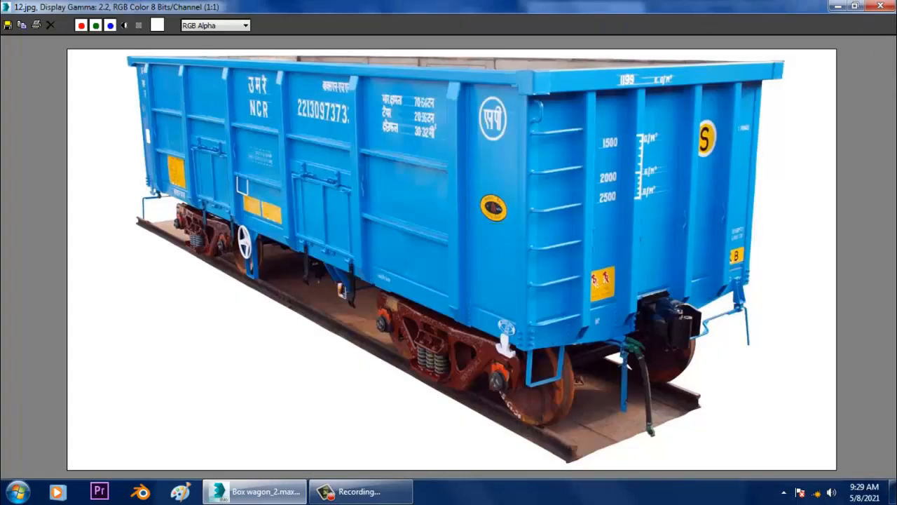
pyautogui.click(854, 6)
pyautogui.click(640, 272)
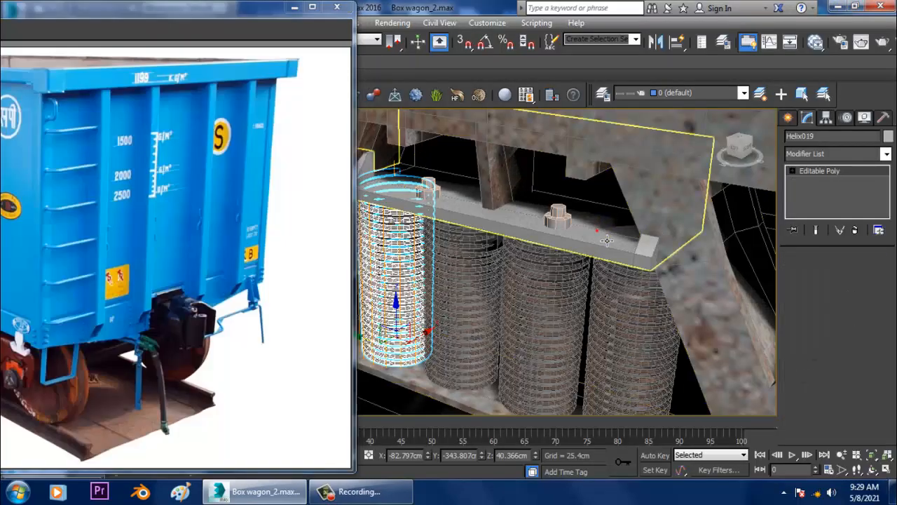
pyautogui.keyDown('alt'); pyautogui.moveTo(640, 272); pyautogui.dragTo(651, 282, button='middle'); pyautogui.keyUp('alt')
pyautogui.press('m')
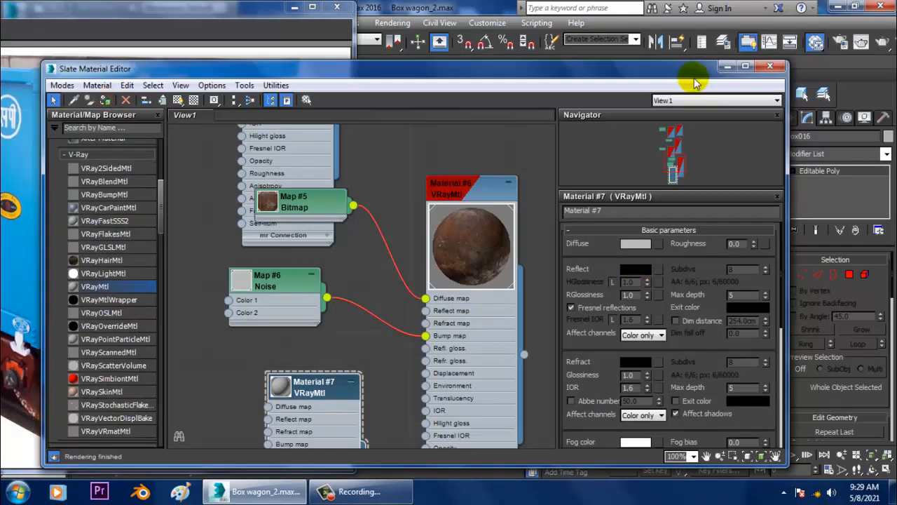
pyautogui.click(728, 66)
pyautogui.click(806, 155)
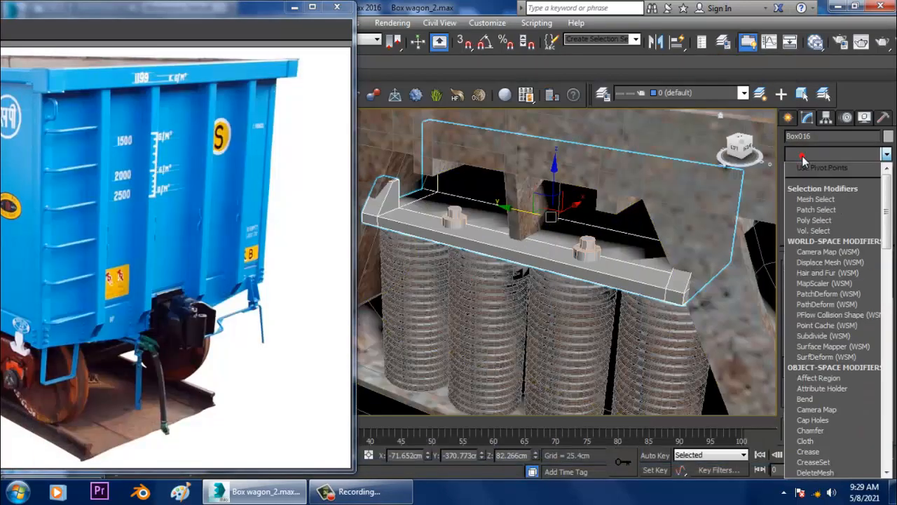
pyautogui.click(805, 157)
pyautogui.press('m')
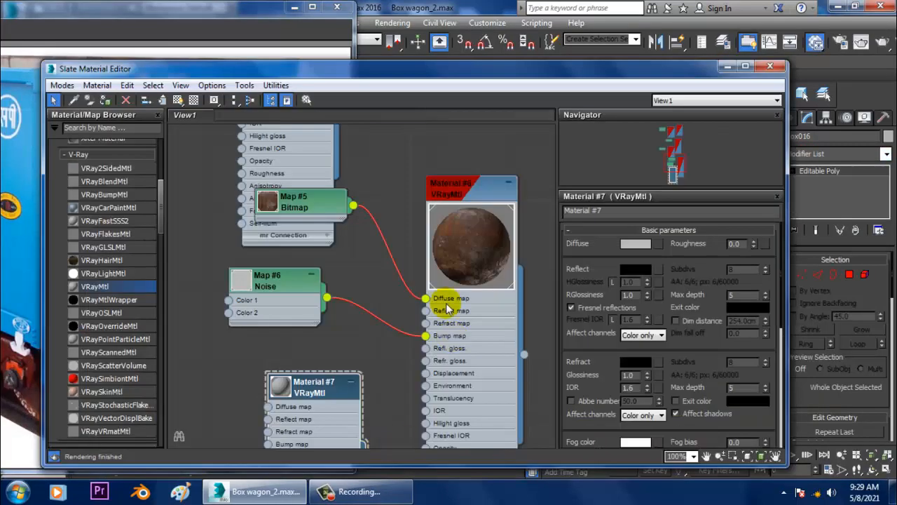
pyautogui.click(478, 225)
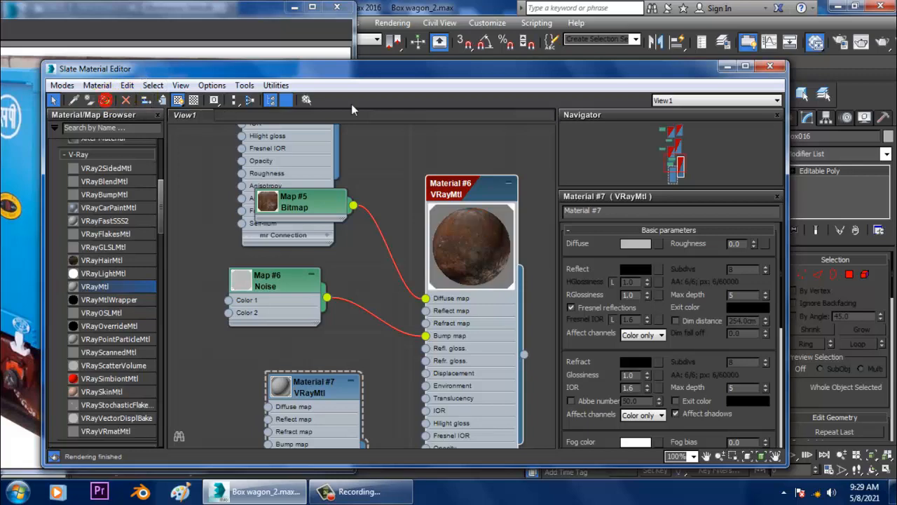
pyautogui.click(728, 66)
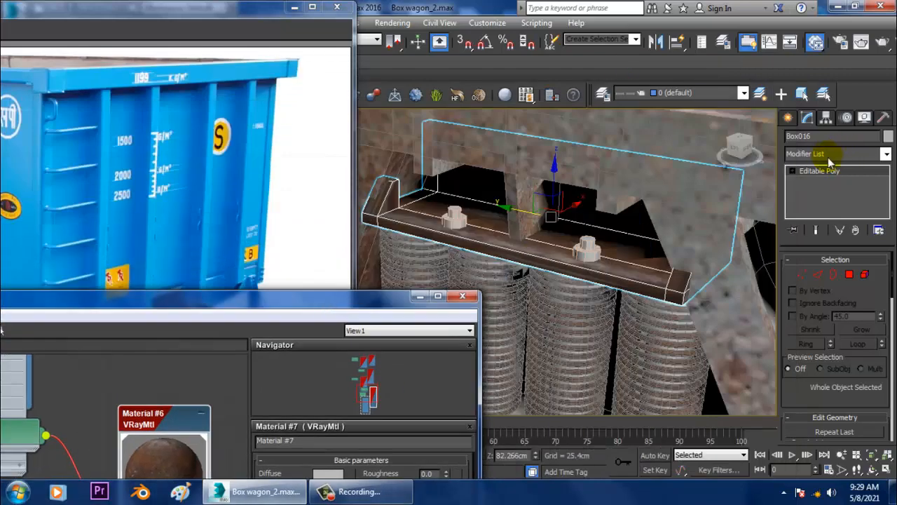
# Step: Apply a UVW Map modifier with Box mapping to the plate above the springs
pyautogui.click(831, 162)
pyautogui.scroll(-10, 834, 281)
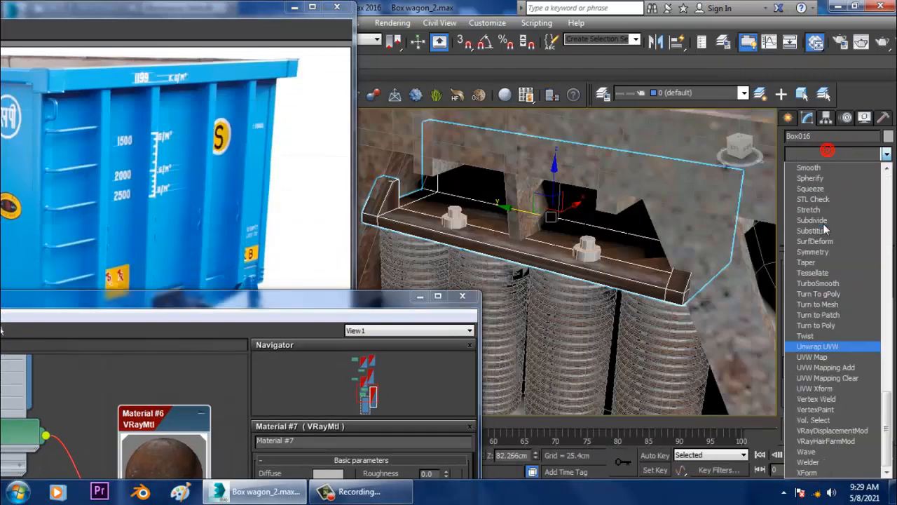
pyautogui.click(817, 357)
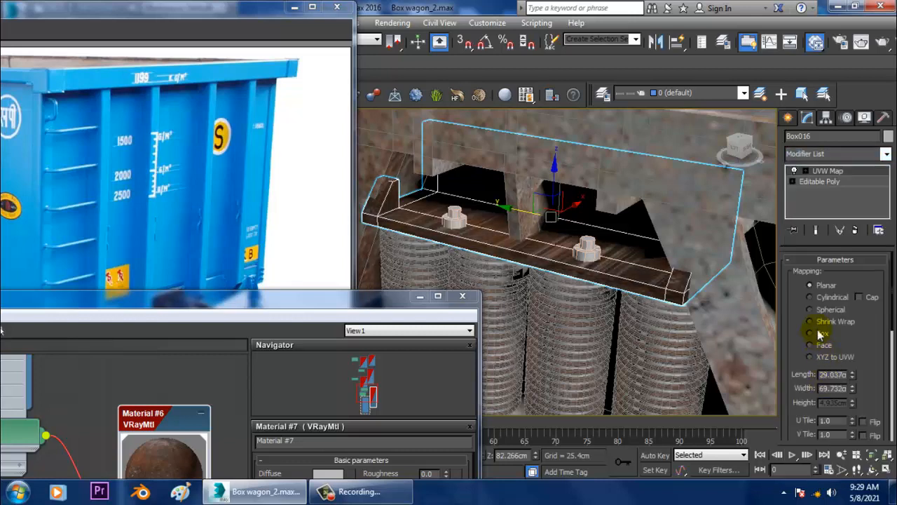
pyautogui.click(819, 334)
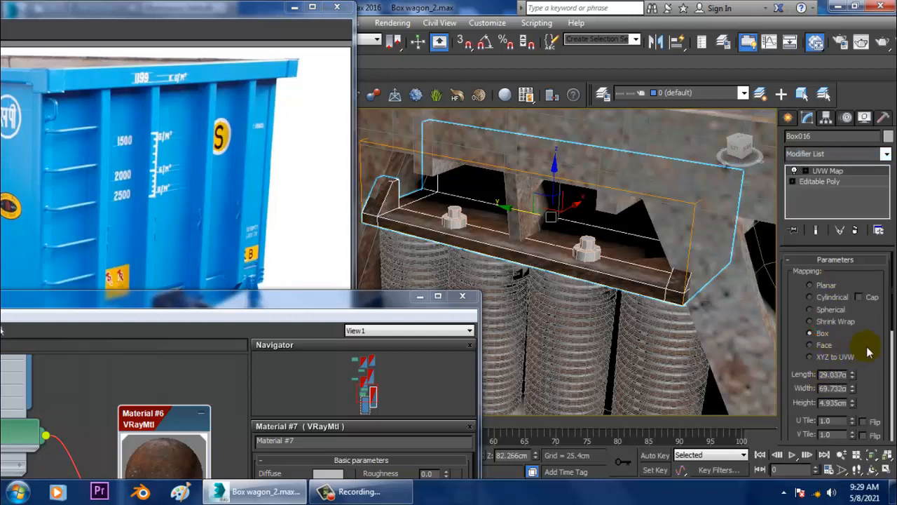
# Step: Resize the plate's box mapping gizmo to about 52.3 cm length, 57.2 cm width and 9.7 cm height
pyautogui.scroll(-2, 859, 378)
pyautogui.moveTo(853, 373); pyautogui.dragTo(863, 317)
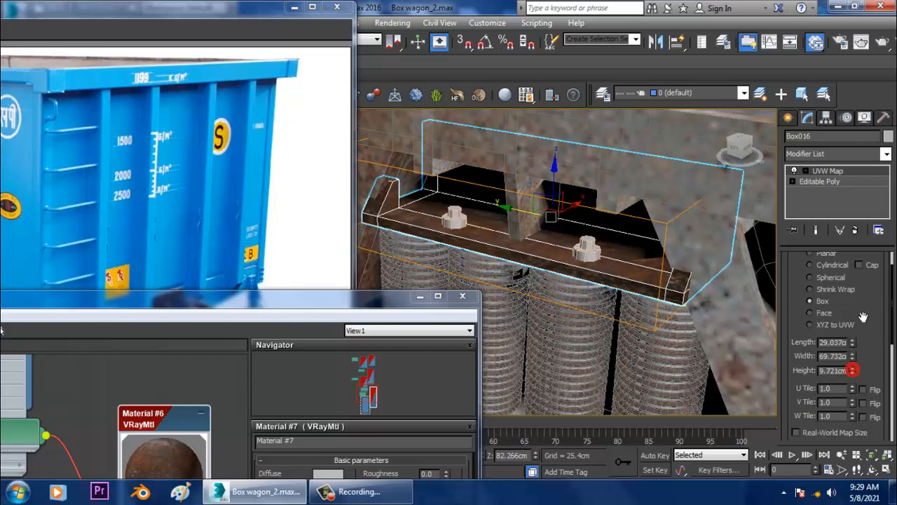
pyautogui.moveTo(854, 358); pyautogui.dragTo(860, 298)
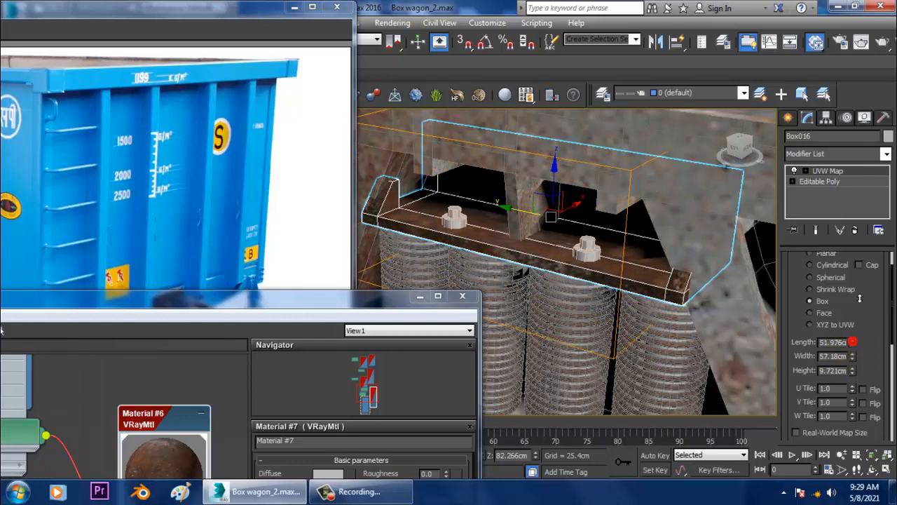
pyautogui.scroll(-8, 553, 192)
pyautogui.keyDown('alt'); pyautogui.moveTo(567, 196); pyautogui.dragTo(589, 225, button='middle'); pyautogui.keyUp('alt')
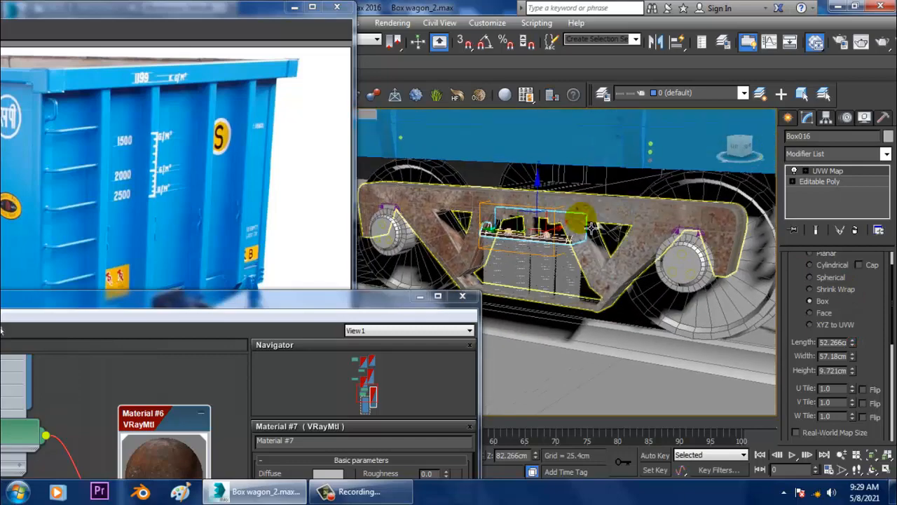
pyautogui.scroll(5, 587, 245)
pyautogui.keyDown('alt'); pyautogui.moveTo(585, 270); pyautogui.dragTo(652, 232, button='middle'); pyautogui.keyUp('alt')
pyautogui.scroll(-5, 670, 246)
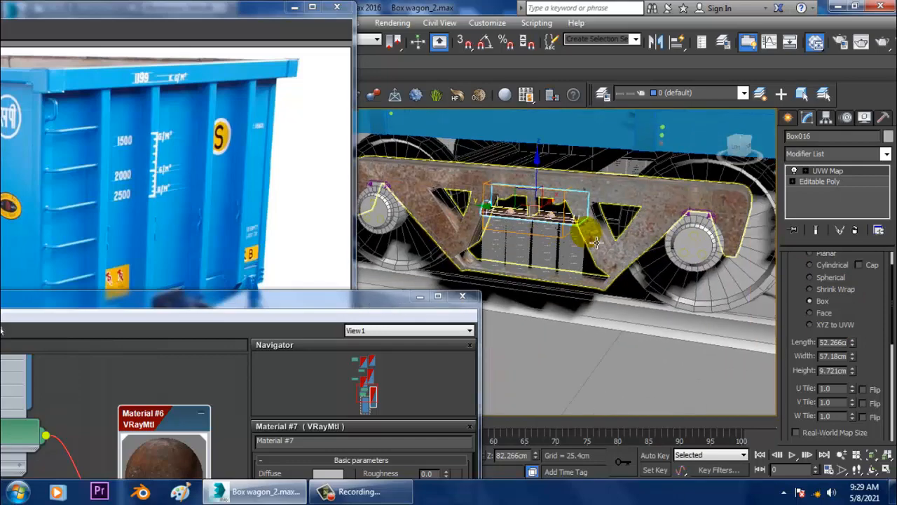
pyautogui.click(418, 296)
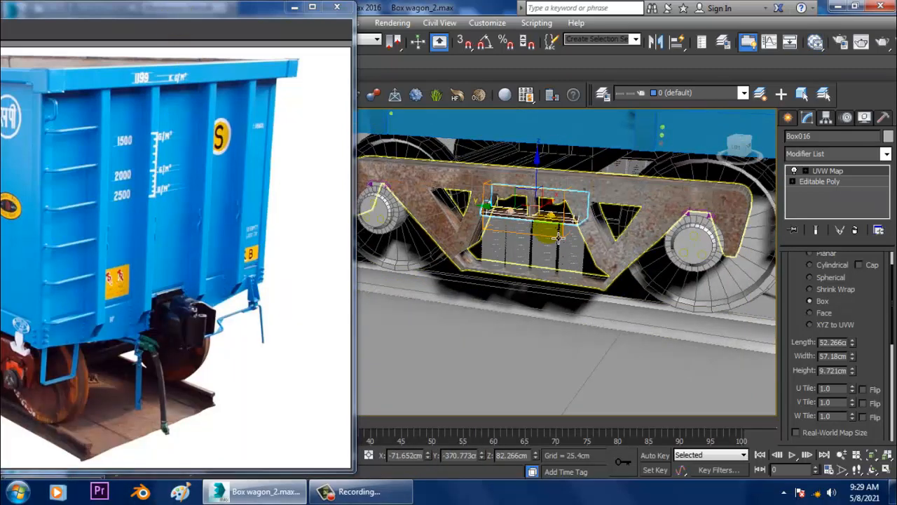
# Step: Examine the rust textures on the springs, plate and side frame up close with the edged faces hidden
pyautogui.click(744, 277)
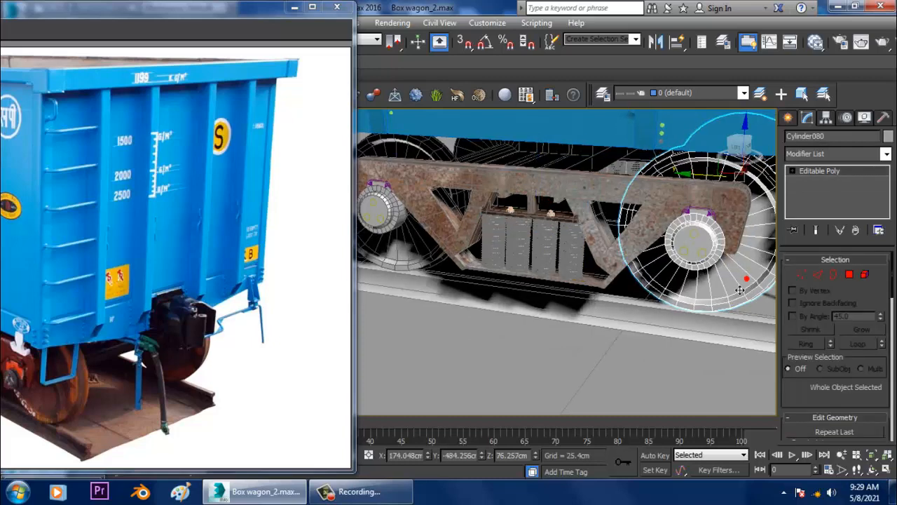
pyautogui.keyDown('alt'); pyautogui.moveTo(744, 277); pyautogui.dragTo(497, 239, button='middle'); pyautogui.keyUp('alt')
pyautogui.press('F4')
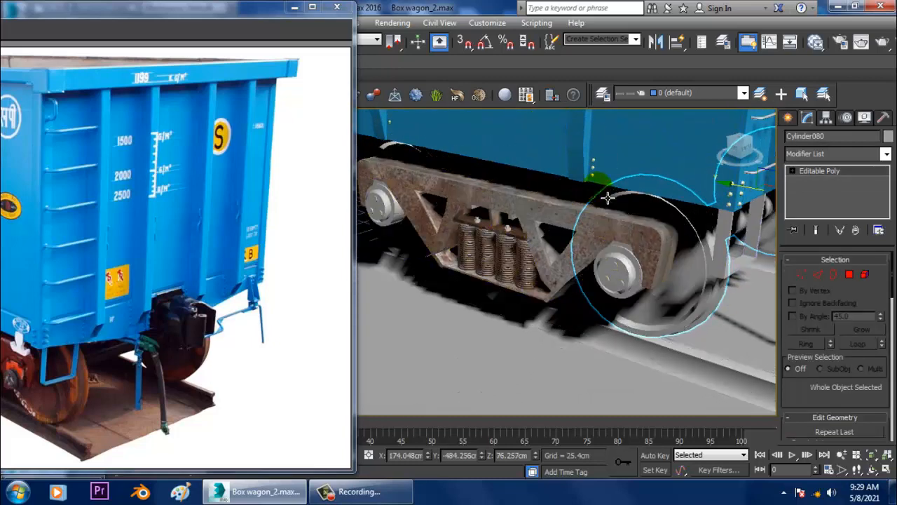
pyautogui.scroll(4, 605, 218)
pyautogui.moveTo(581, 242); pyautogui.dragTo(694, 210, button='middle')
pyautogui.scroll(4, 601, 242)
pyautogui.scroll(2, 607, 225)
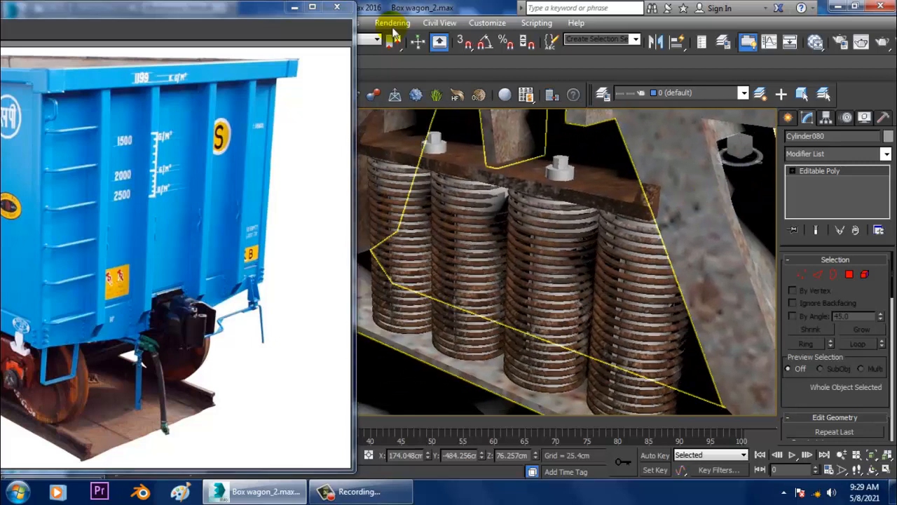
pyautogui.moveTo(603, 218); pyautogui.dragTo(560, 186, button='middle')
pyautogui.moveTo(655, 236); pyautogui.dragTo(554, 226, button='middle')
pyautogui.click(555, 226)
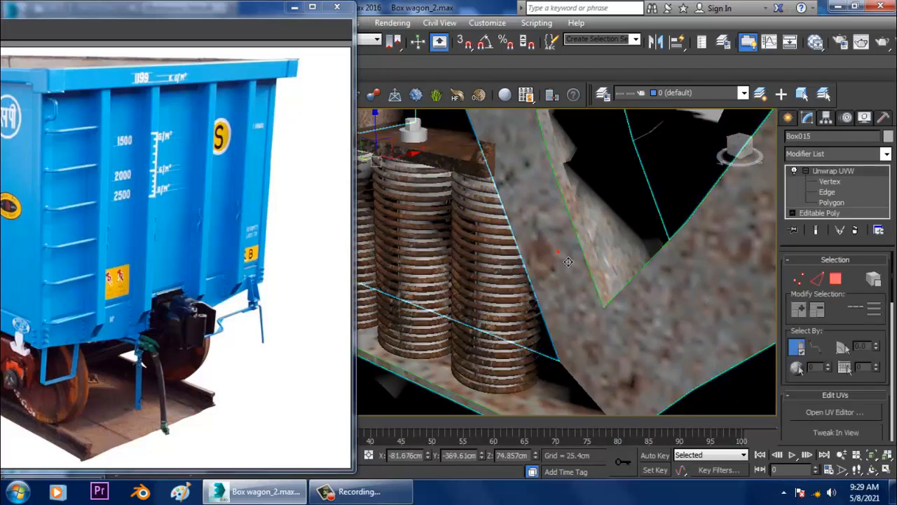
# Step: Isolate the wheelset beside the side frame and display its edged faces
pyautogui.scroll(-6, 506, 275)
pyautogui.moveTo(709, 303); pyautogui.dragTo(544, 243, button='middle')
pyautogui.click(623, 324)
pyautogui.hotkey('alt', 'q')
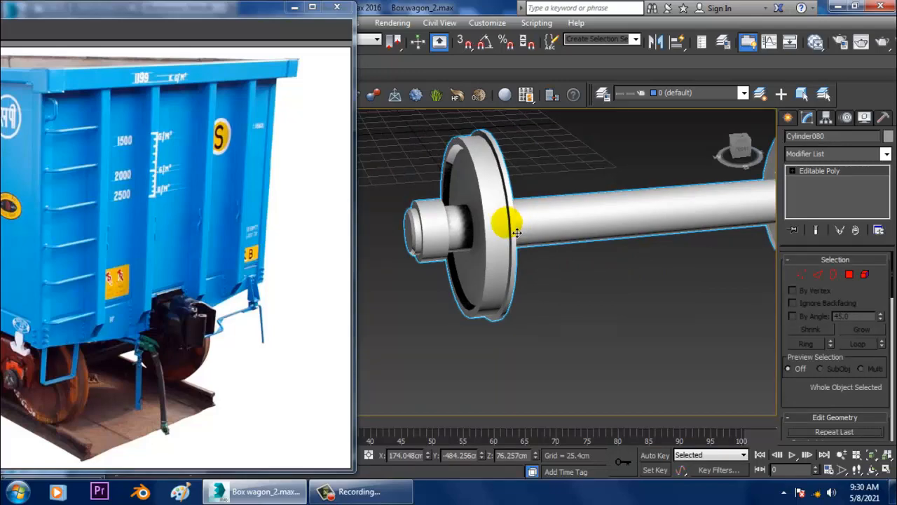
pyautogui.press('F4')
pyautogui.keyDown('alt'); pyautogui.moveTo(540, 256); pyautogui.dragTo(553, 209, button='middle'); pyautogui.keyUp('alt')
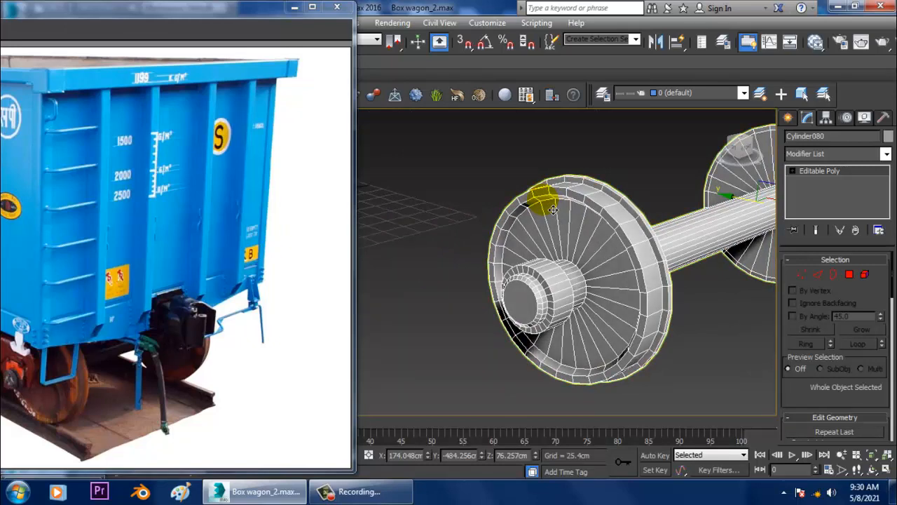
pyautogui.keyDown('alt'); pyautogui.moveTo(553, 209); pyautogui.dragTo(561, 232, button='middle'); pyautogui.keyUp('alt')
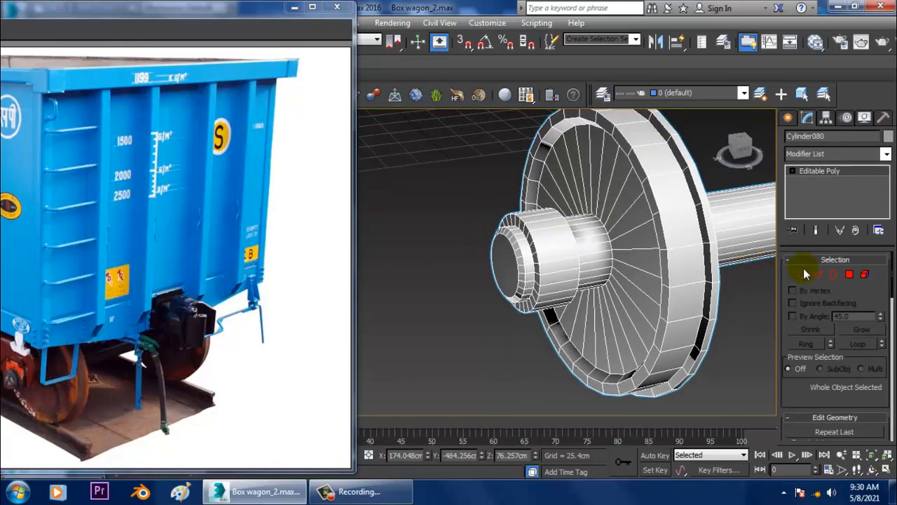
# Step: Select all polygons of the axle's thick end cap outside the wheel
pyautogui.click(848, 276)
pyautogui.keyDown('alt'); pyautogui.moveTo(631, 267); pyautogui.dragTo(654, 274, button='middle'); pyautogui.keyUp('alt')
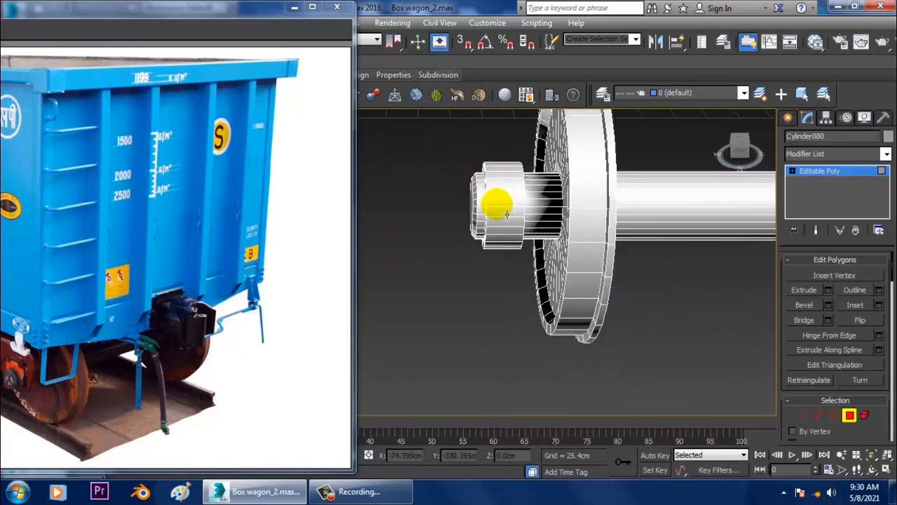
pyautogui.keyDown('alt'); pyautogui.moveTo(497, 198); pyautogui.dragTo(500, 213, button='middle'); pyautogui.keyUp('alt')
pyautogui.moveTo(437, 133); pyautogui.dragTo(530, 252)
pyautogui.keyDown('alt'); pyautogui.moveTo(531, 253); pyautogui.dragTo(659, 247, button='middle'); pyautogui.keyUp('alt')
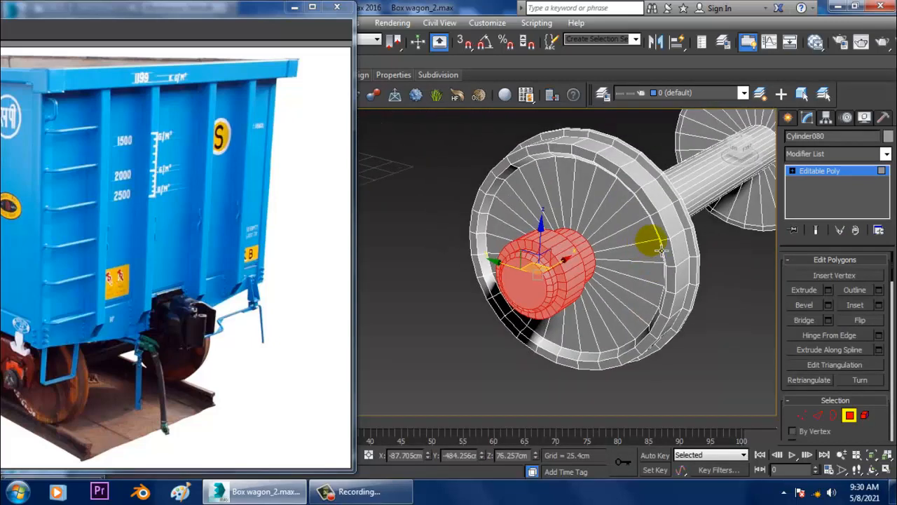
# Step: Add a new VRayMtl node below the existing materials in the Slate Material Editor
pyautogui.press('m')
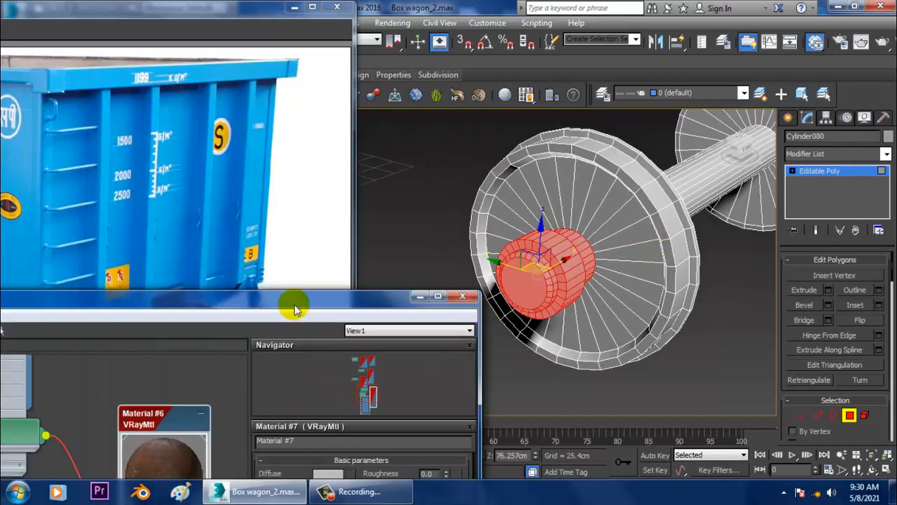
pyautogui.moveTo(295, 306); pyautogui.dragTo(658, 2)
pyautogui.moveTo(483, 297); pyautogui.dragTo(485, 105, button='middle')
pyautogui.moveTo(425, 225); pyautogui.dragTo(439, 122, button='middle')
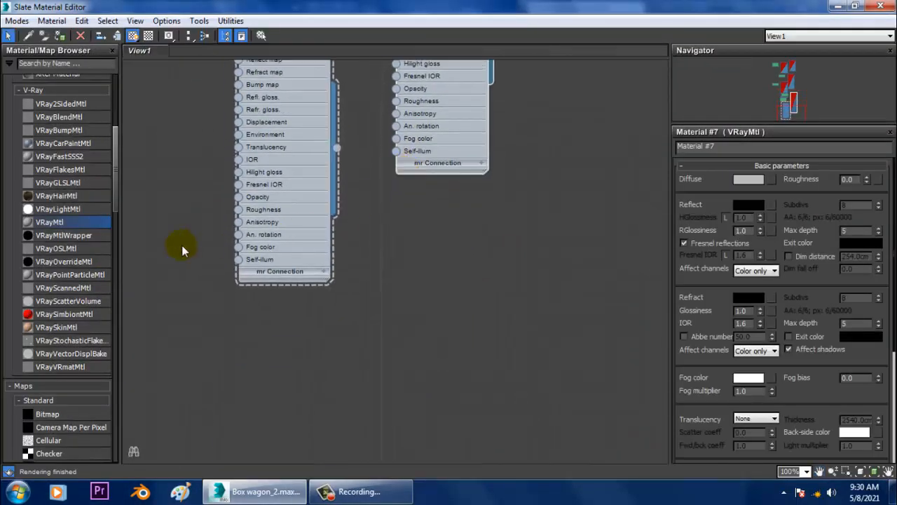
pyautogui.click(460, 248)
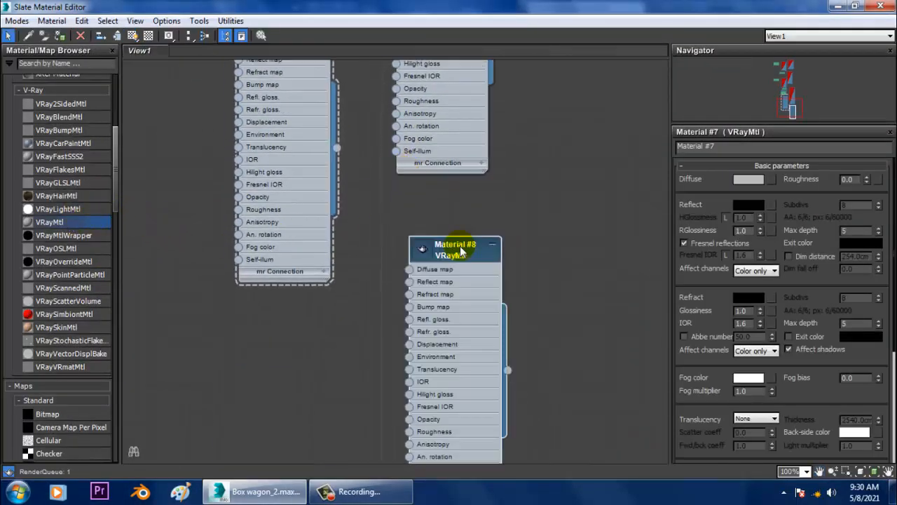
# Step: Load a dark bitmap from the textures folder as the new material's diffuse map and assign the material to the selected polygons
pyautogui.click(771, 179)
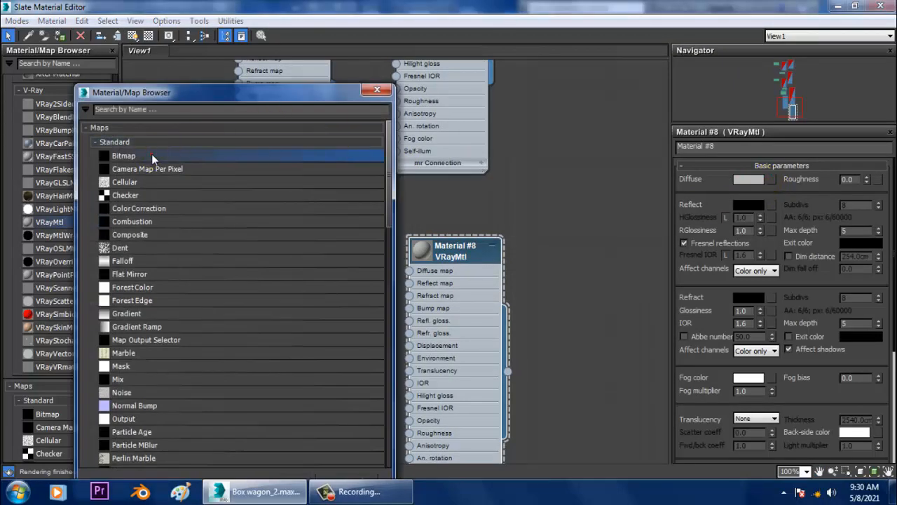
pyautogui.doubleClick(152, 154)
pyautogui.click(129, 119)
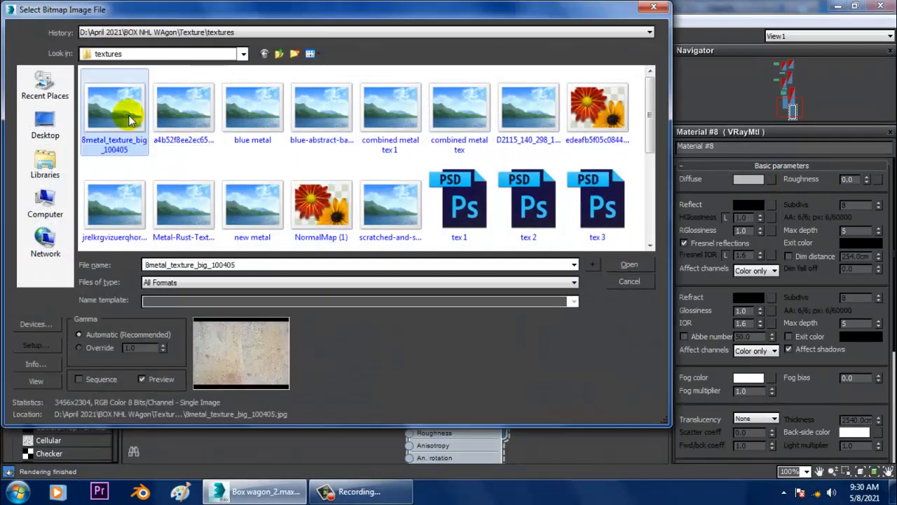
pyautogui.press('Right')
pyautogui.press('Right')
pyautogui.press('Right')
pyautogui.press('Right')
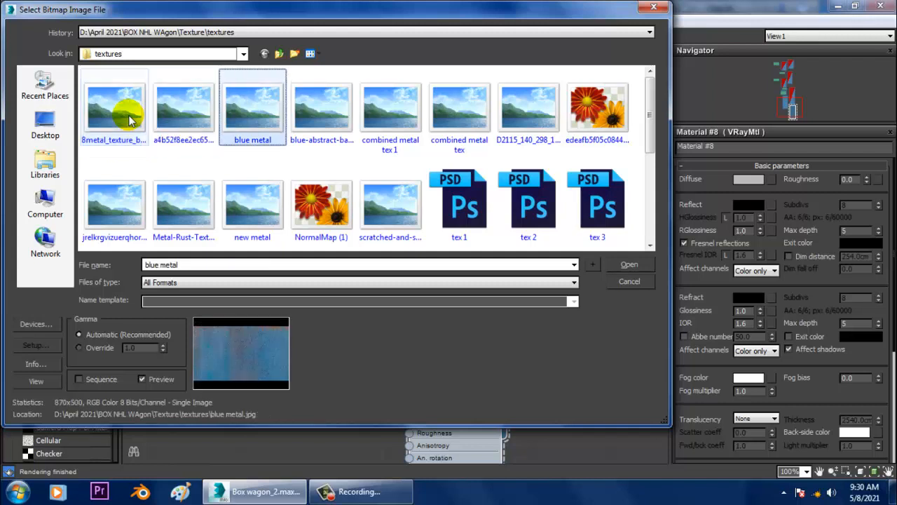
pyautogui.press('Right')
pyautogui.press('Right')
pyautogui.press('Right')
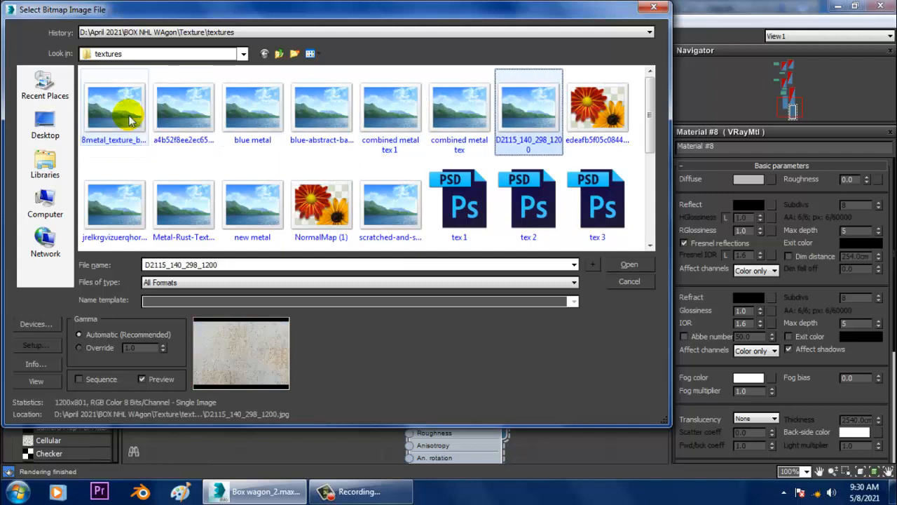
pyautogui.press('Return')
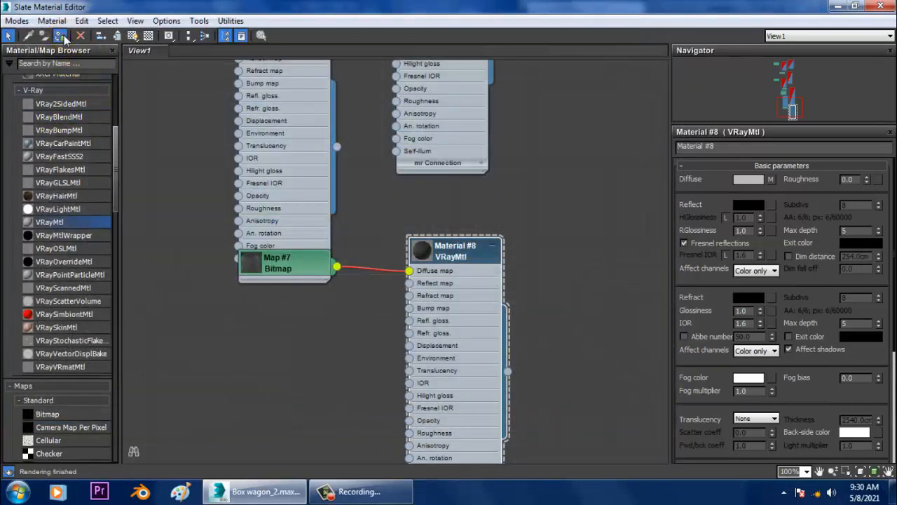
pyautogui.click(837, 6)
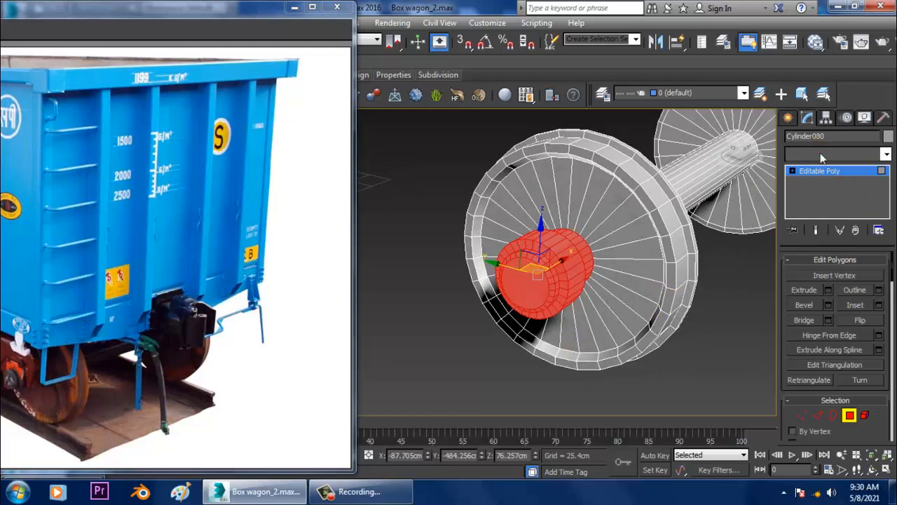
# Step: Apply a UVW Map modifier with Cylindrical mapping to the selected axle end polygons
pyautogui.click(822, 155)
pyautogui.scroll(-5, 845, 365)
pyautogui.click(828, 351)
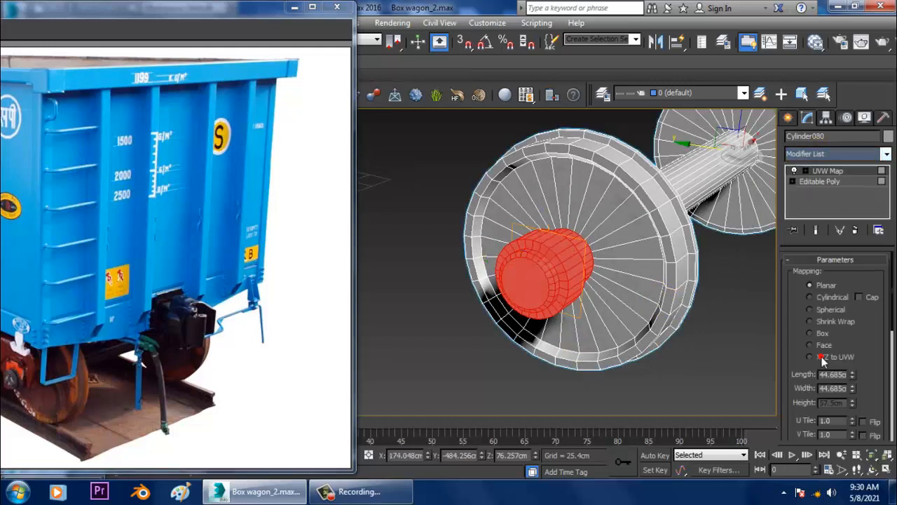
pyautogui.click(822, 297)
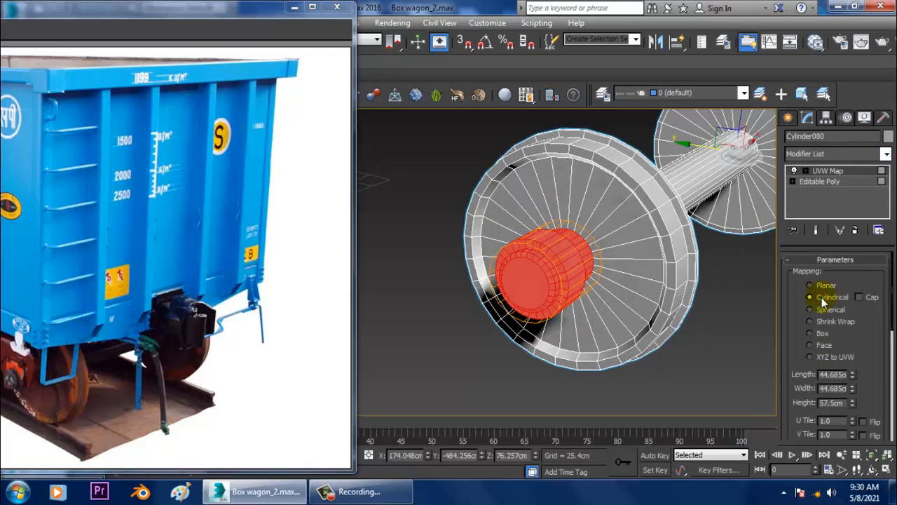
# Step: Check the cylindrical mapping on the axle end and collapse the wheelset to an Editable Poly
pyautogui.moveTo(879, 356); pyautogui.dragTo(881, 150)
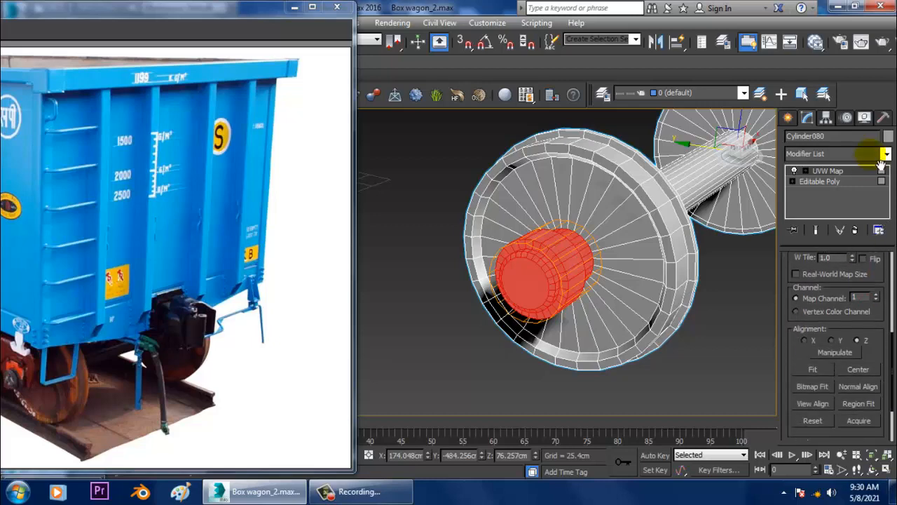
pyautogui.click(705, 396)
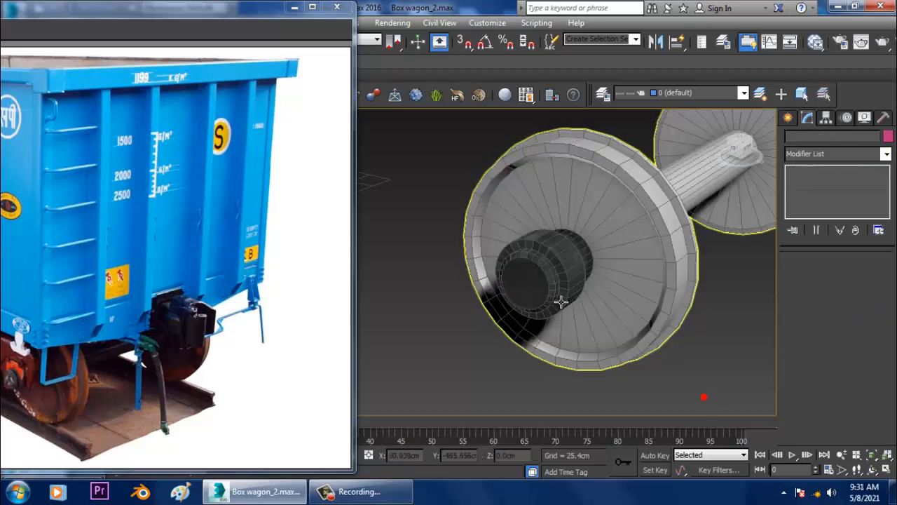
pyautogui.scroll(8, 572, 291)
pyautogui.scroll(-5, 551, 281)
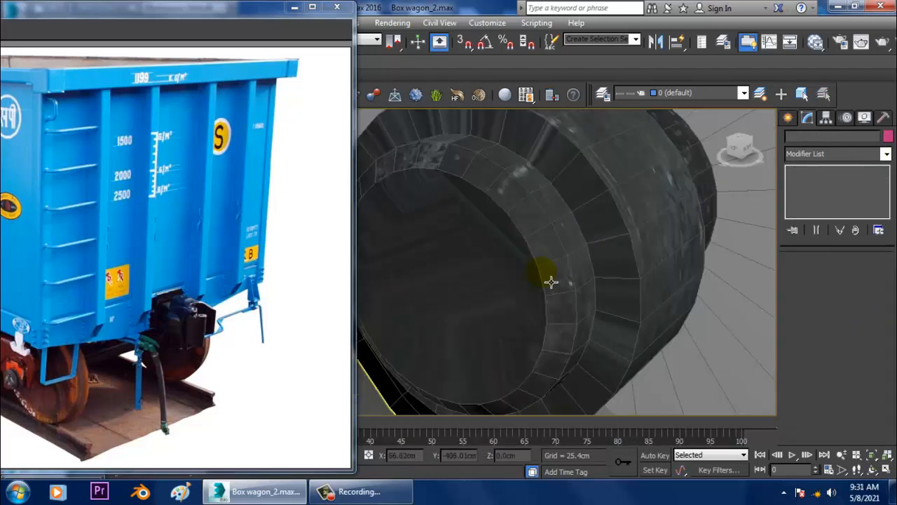
pyautogui.click(539, 275)
pyautogui.moveTo(537, 274); pyautogui.dragTo(562, 283, button='middle')
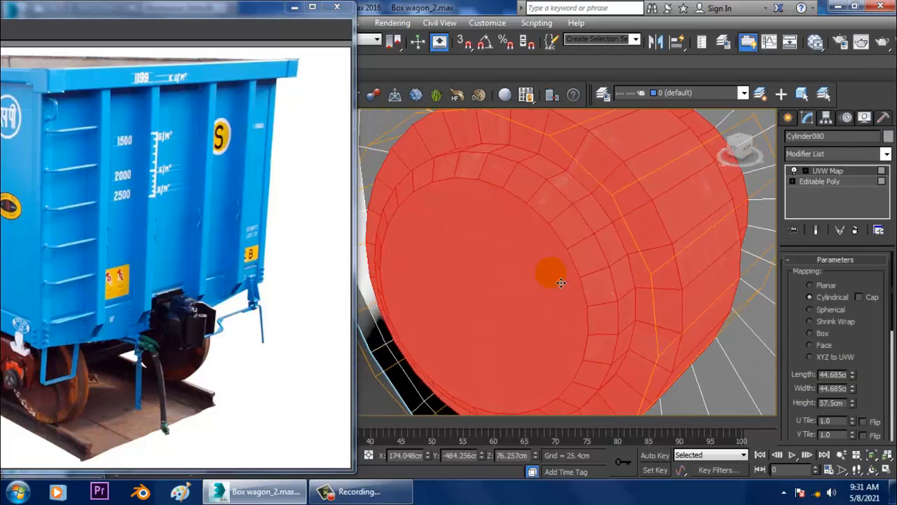
pyautogui.rightClick(527, 249)
pyautogui.moveTo(605, 378)
pyautogui.click(692, 387)
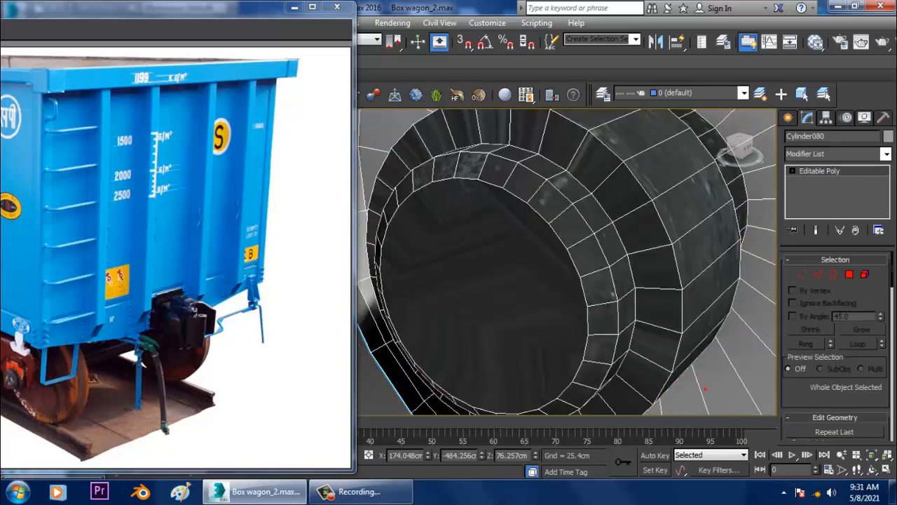
# Step: Select the round face at the tip of the axle end and apply a UVW Map modifier with Planar mapping
pyautogui.click(849, 275)
pyautogui.click(543, 287)
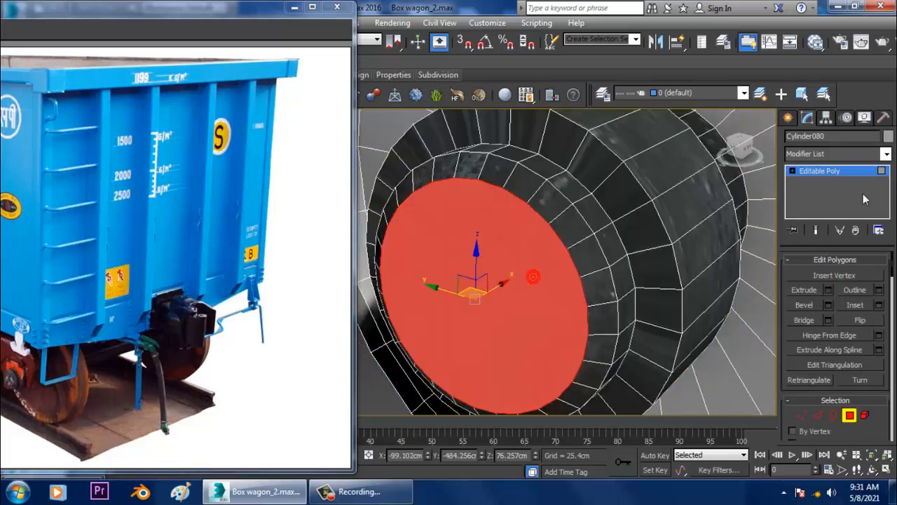
pyautogui.click(863, 154)
pyautogui.press('u')
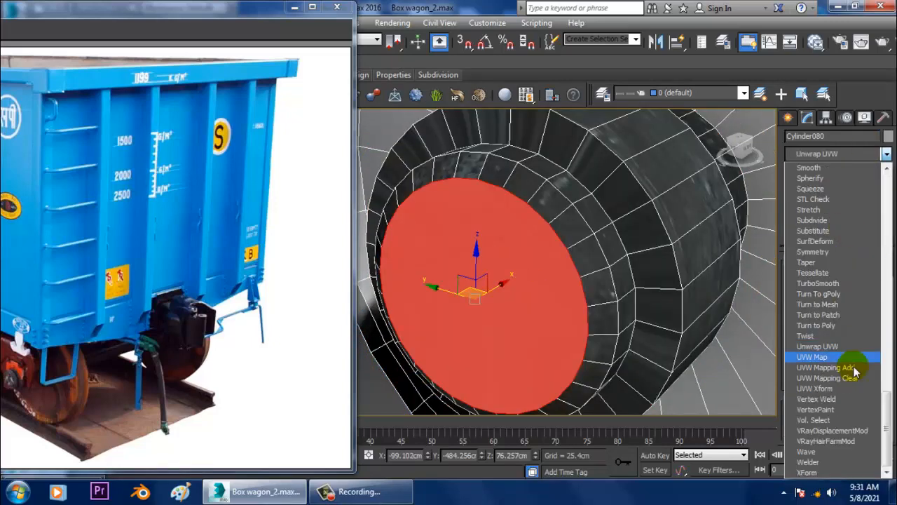
pyautogui.click(826, 359)
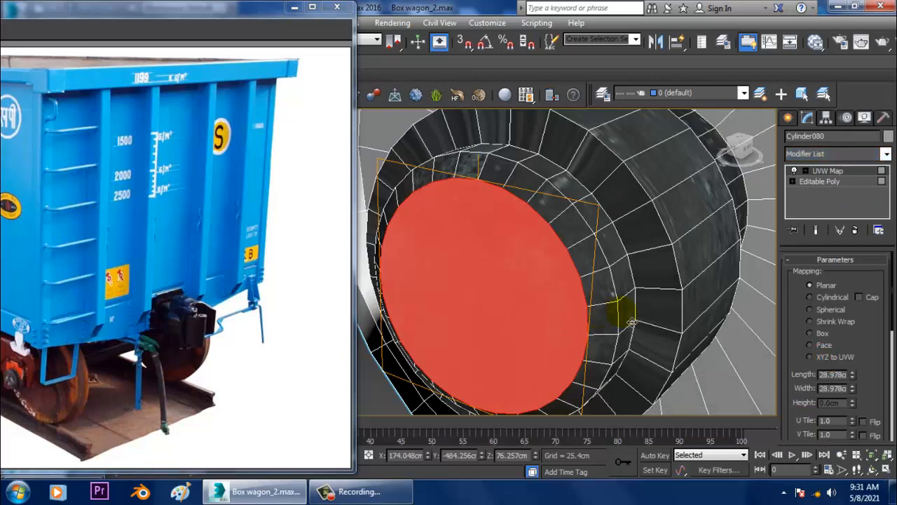
# Step: Inspect the planar texture on the axle end's round face and convert the wheelset back to an Editable Poly
pyautogui.scroll(-4, 632, 322)
pyautogui.click(393, 257)
pyautogui.scroll(3, 598, 292)
pyautogui.scroll(4, 612, 283)
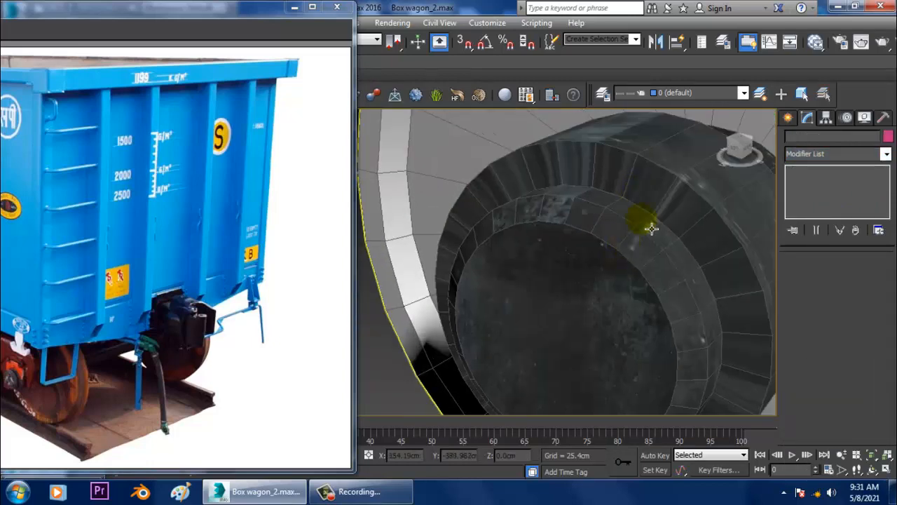
pyautogui.keyDown('alt'); pyautogui.moveTo(652, 228); pyautogui.dragTo(653, 261, button='middle'); pyautogui.keyUp('alt')
pyautogui.click(613, 187)
pyautogui.scroll(3, 617, 200)
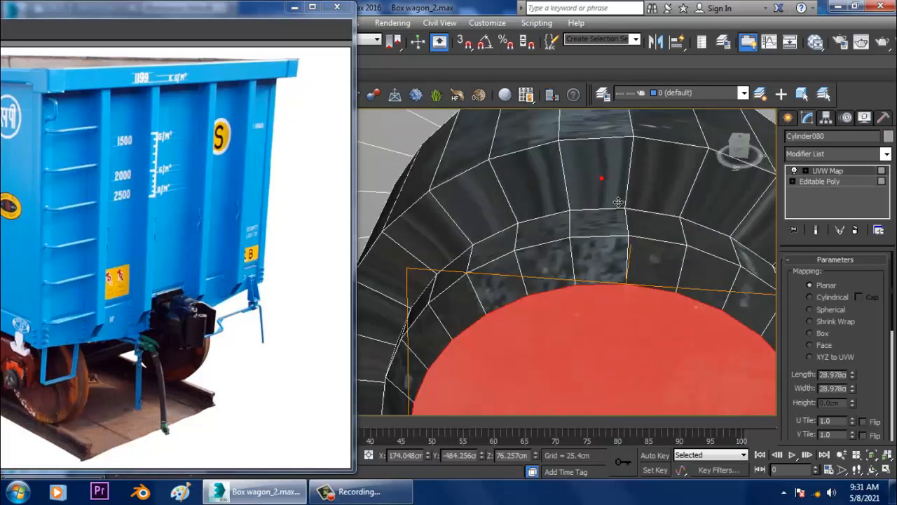
pyautogui.rightClick(595, 272)
pyautogui.moveTo(661, 394)
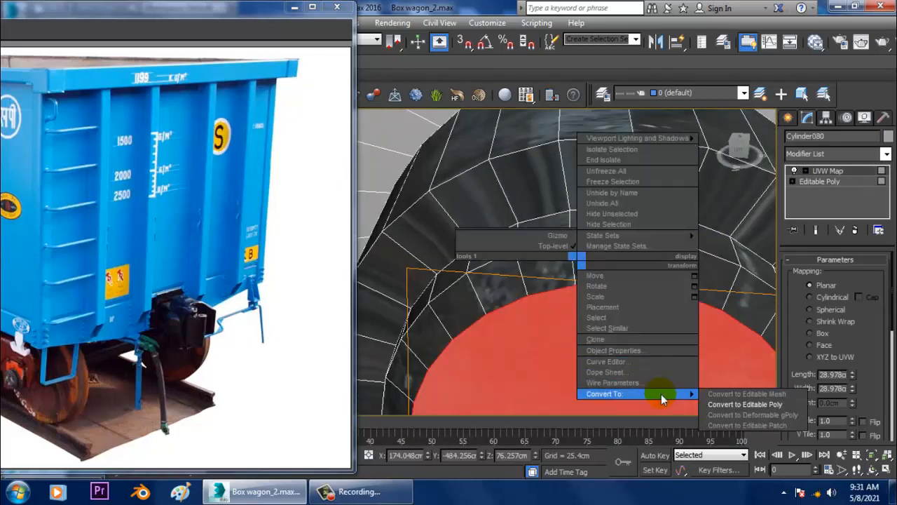
pyautogui.click(736, 405)
# Step: Select every polygon of the wide front-facing ring around the axle end, between its round tip and outer side
pyautogui.click(851, 275)
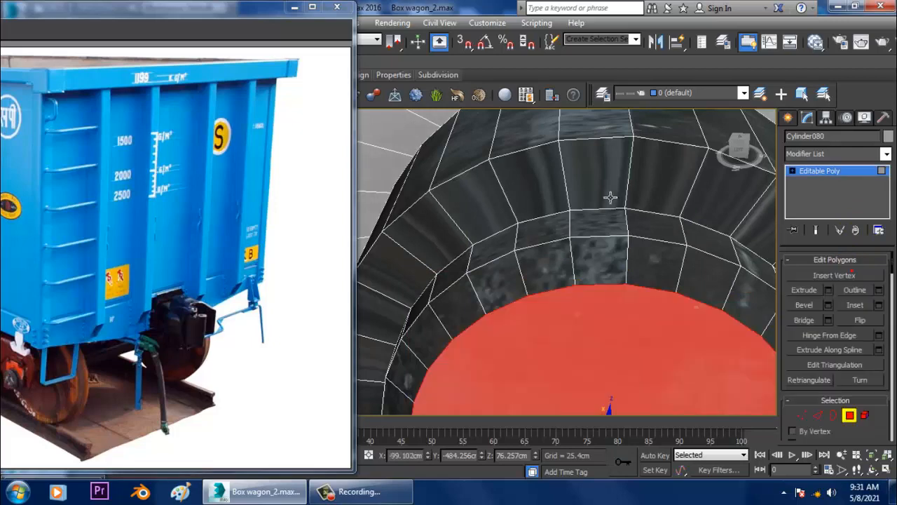
pyautogui.click(568, 188)
pyautogui.keyDown('ctrl'); pyautogui.click(685, 196); pyautogui.keyUp('ctrl')
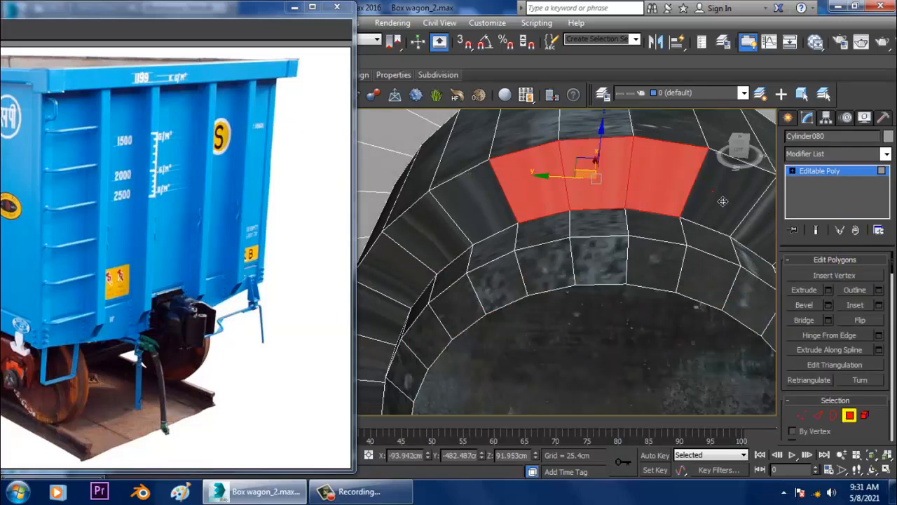
pyautogui.keyDown('ctrl'); pyautogui.click(720, 199); pyautogui.keyUp('ctrl')
pyautogui.scroll(-5, 723, 202)
pyautogui.keyDown('alt'); pyautogui.moveTo(723, 201); pyautogui.dragTo(683, 223, button='middle'); pyautogui.keyUp('alt')
pyautogui.moveTo(733, 235); pyautogui.dragTo(629, 208, button='middle')
pyautogui.keyDown('ctrl'); pyautogui.click(626, 205); pyautogui.keyUp('ctrl')
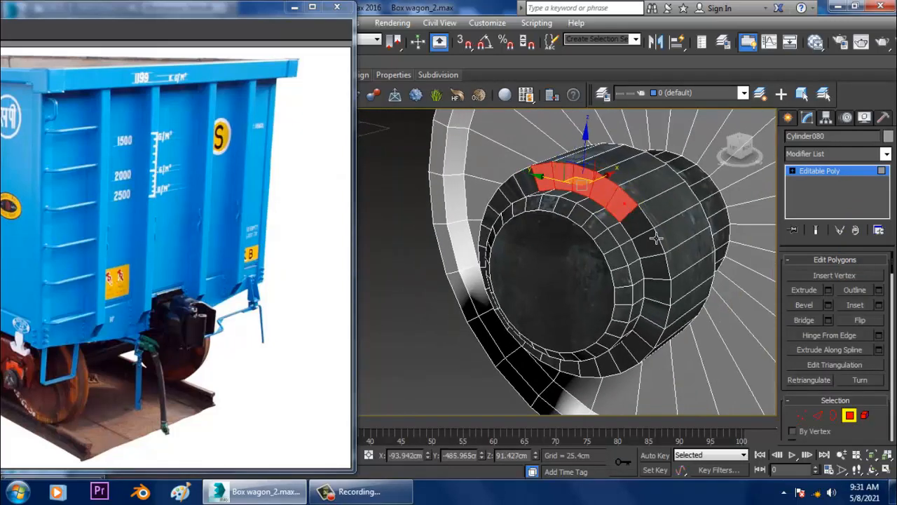
pyautogui.keyDown('ctrl'); pyautogui.click(656, 240); pyautogui.keyUp('ctrl')
pyautogui.keyDown('ctrl'); pyautogui.click(659, 265); pyautogui.keyUp('ctrl')
pyautogui.keyDown('ctrl'); pyautogui.click(661, 278); pyautogui.keyUp('ctrl')
pyautogui.keyDown('ctrl'); pyautogui.click(667, 296); pyautogui.keyUp('ctrl')
pyautogui.keyDown('ctrl'); pyautogui.click(663, 335); pyautogui.keyUp('ctrl')
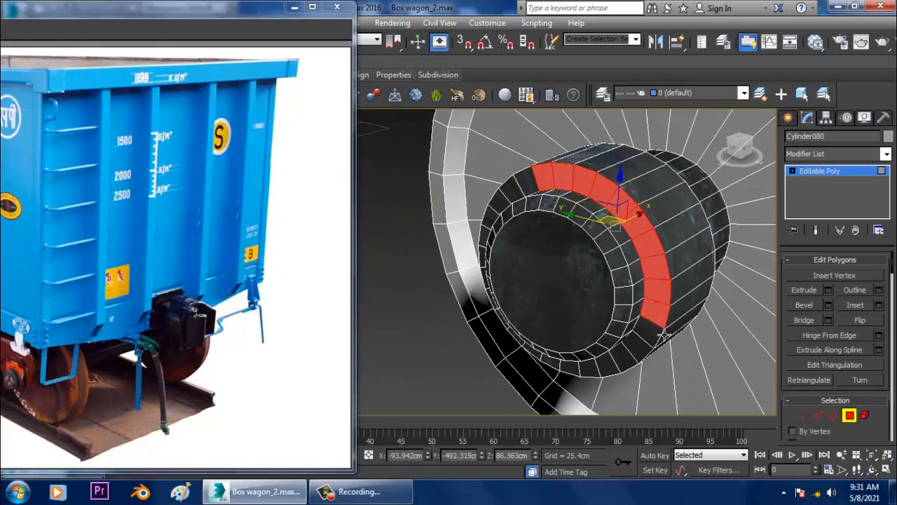
pyautogui.moveTo(663, 335); pyautogui.dragTo(706, 270, button='middle')
pyautogui.keyDown('ctrl'); pyautogui.click(641, 306); pyautogui.keyUp('ctrl')
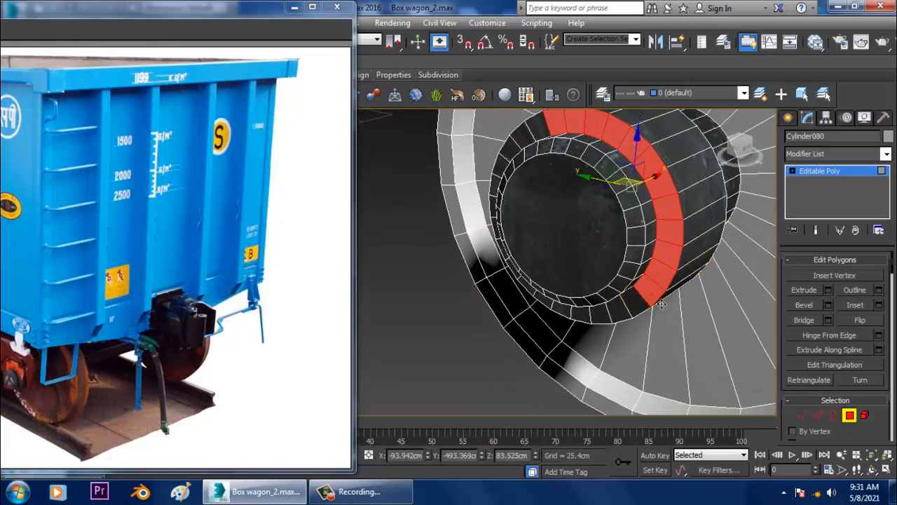
pyautogui.keyDown('ctrl'); pyautogui.click(633, 316); pyautogui.keyUp('ctrl')
pyautogui.keyDown('ctrl'); pyautogui.click(617, 319); pyautogui.keyUp('ctrl')
pyautogui.keyDown('ctrl'); pyautogui.click(599, 319); pyautogui.keyUp('ctrl')
pyautogui.keyDown('ctrl'); pyautogui.click(587, 318); pyautogui.keyUp('ctrl')
pyautogui.keyDown('alt'); pyautogui.moveTo(586, 318); pyautogui.dragTo(663, 242, button='middle'); pyautogui.keyUp('alt')
pyautogui.scroll(3, 664, 243)
pyautogui.keyDown('ctrl'); pyautogui.click(593, 302); pyautogui.keyUp('ctrl')
pyautogui.keyDown('ctrl'); pyautogui.click(550, 284); pyautogui.keyUp('ctrl')
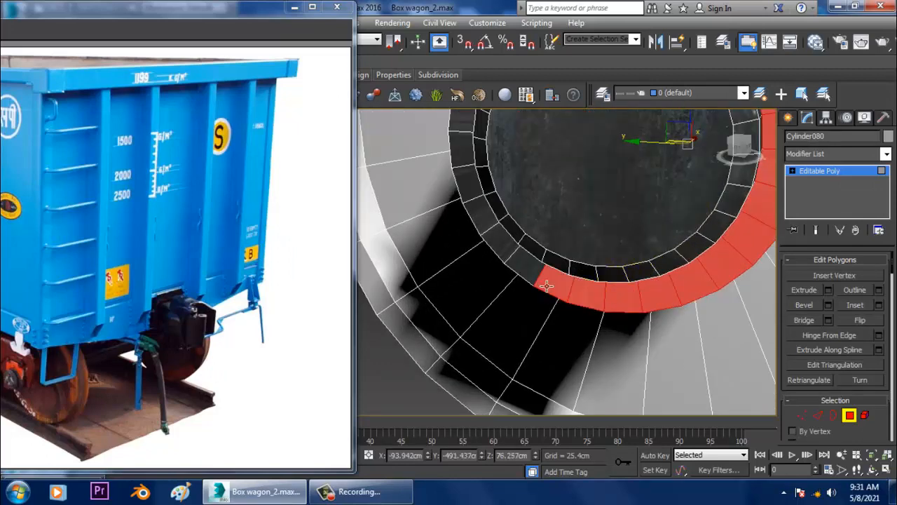
pyautogui.keyDown('ctrl'); pyautogui.click(524, 266); pyautogui.keyUp('ctrl')
pyautogui.keyDown('ctrl'); pyautogui.click(500, 243); pyautogui.keyUp('ctrl')
pyautogui.keyDown('ctrl'); pyautogui.click(483, 214); pyautogui.keyUp('ctrl')
pyautogui.keyDown('ctrl'); pyautogui.click(471, 186); pyautogui.keyUp('ctrl')
pyautogui.keyDown('ctrl'); pyautogui.click(469, 149); pyautogui.keyUp('ctrl')
pyautogui.moveTo(488, 158); pyautogui.dragTo(544, 333, button='middle')
pyautogui.keyDown('ctrl'); pyautogui.click(523, 285); pyautogui.keyUp('ctrl')
pyautogui.keyDown('ctrl'); pyautogui.click(533, 253); pyautogui.keyUp('ctrl')
pyautogui.keyDown('ctrl'); pyautogui.click(547, 225); pyautogui.keyUp('ctrl')
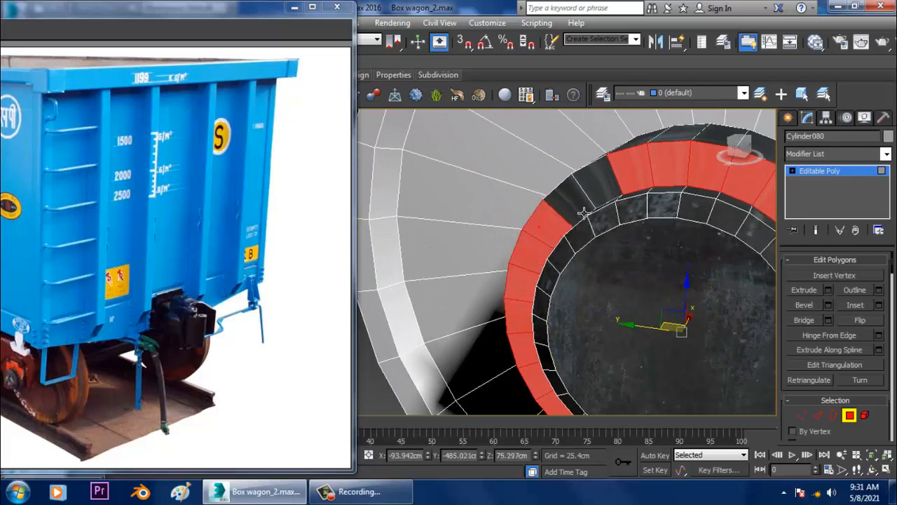
pyautogui.keyDown('ctrl'); pyautogui.click(569, 200); pyautogui.keyUp('ctrl')
pyautogui.keyDown('ctrl'); pyautogui.click(596, 182); pyautogui.keyUp('ctrl')
# Step: Apply a UVW Map modifier with Planar mapping to the selected ring of polygons
pyautogui.click(834, 153)
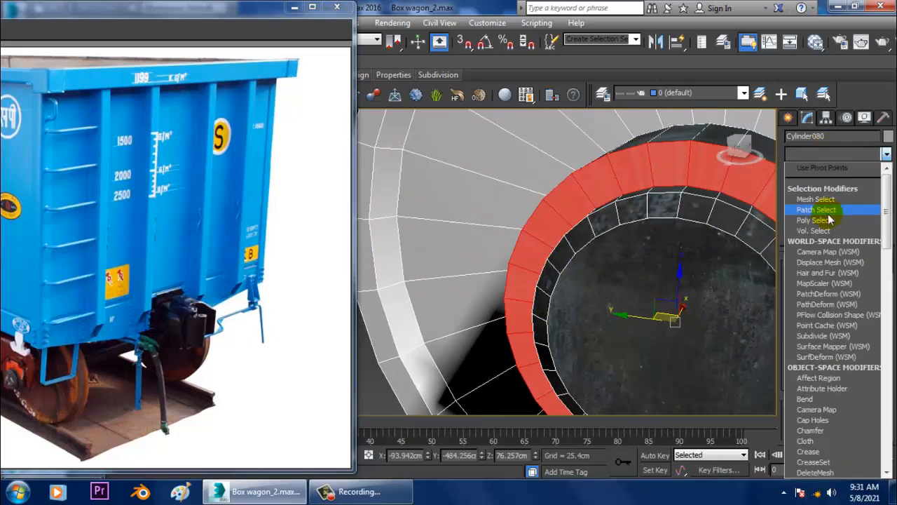
pyautogui.press('u')
pyautogui.click(841, 356)
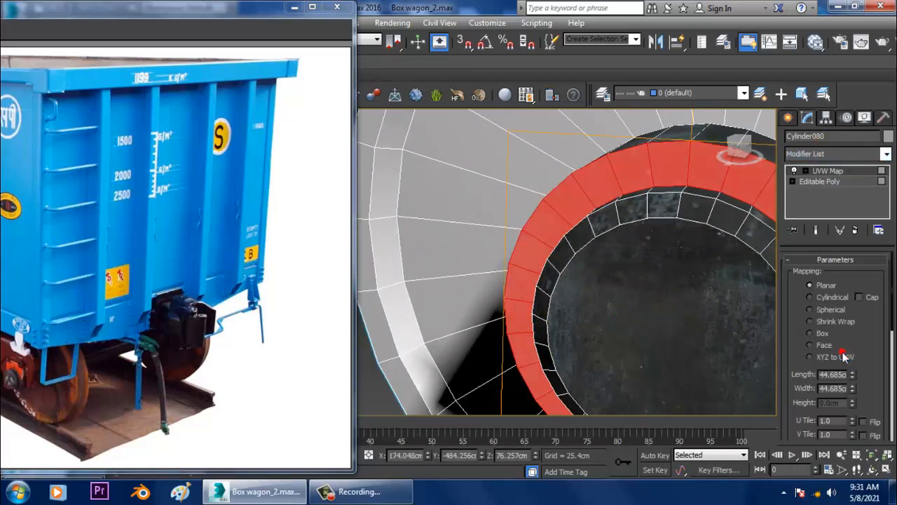
pyautogui.scroll(5, 688, 274)
pyautogui.keyDown('alt'); pyautogui.moveTo(693, 290); pyautogui.dragTo(592, 246, button='middle'); pyautogui.keyUp('alt')
# Step: Collapse the ring's mapping into an Editable Poly, inspect the textured axle end and show the edged faces again
pyautogui.rightClick(474, 221)
pyautogui.moveTo(539, 351)
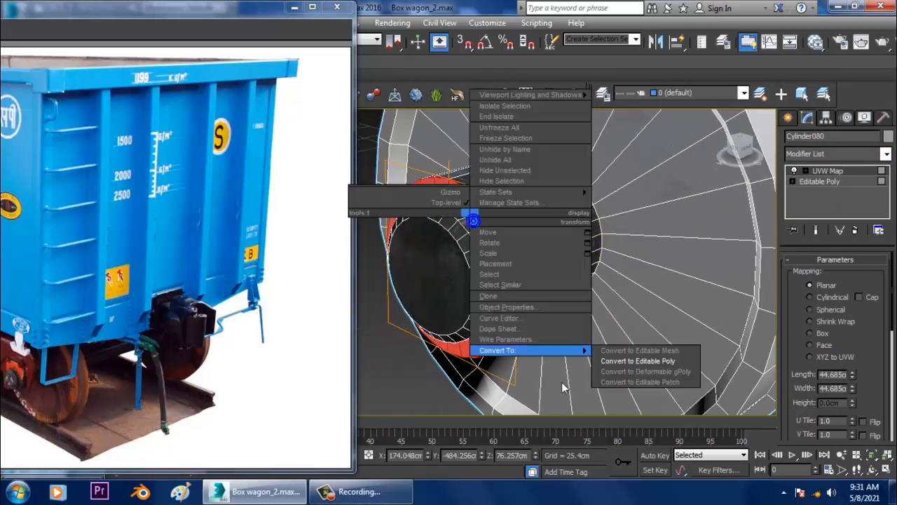
pyautogui.click(659, 360)
pyautogui.keyDown('alt'); pyautogui.moveTo(523, 317); pyautogui.dragTo(645, 306, button='middle'); pyautogui.keyUp('alt')
pyautogui.click(430, 321)
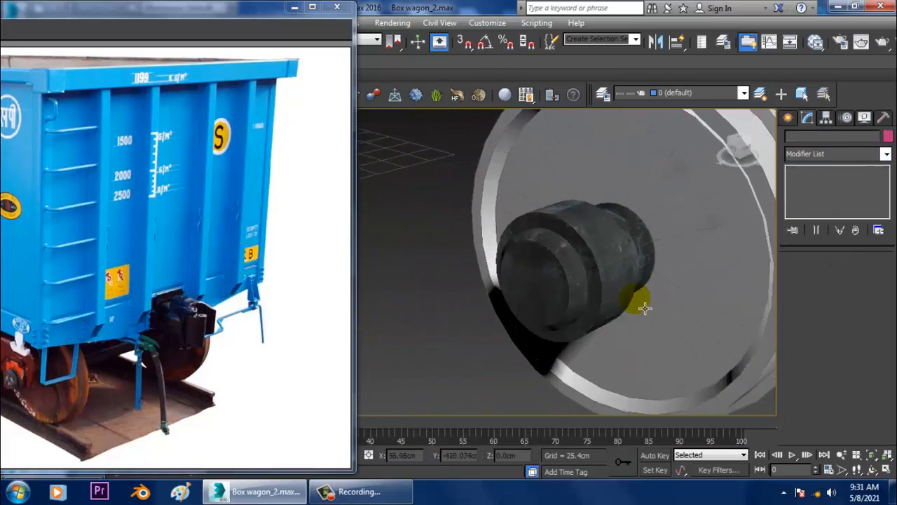
pyautogui.scroll(3, 609, 275)
pyautogui.scroll(1, 630, 273)
pyautogui.moveTo(605, 276); pyautogui.dragTo(650, 293, button='middle')
pyautogui.press('F4')
pyautogui.scroll(-2, 647, 279)
pyautogui.click(654, 284)
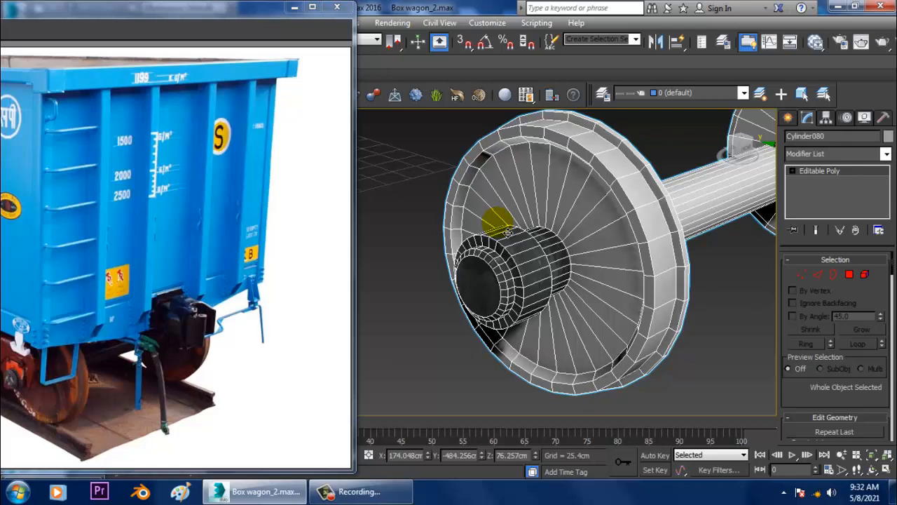
# Step: Convert the wheelset to an Editable Poly and select all polygons of the dark axle end outside the wheel
pyautogui.rightClick(529, 237)
pyautogui.moveTo(585, 338)
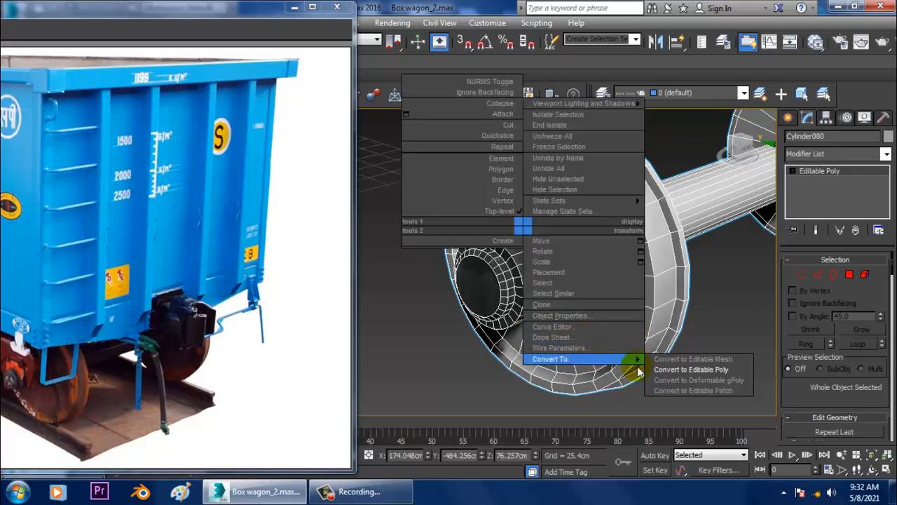
pyautogui.click(711, 372)
pyautogui.click(850, 277)
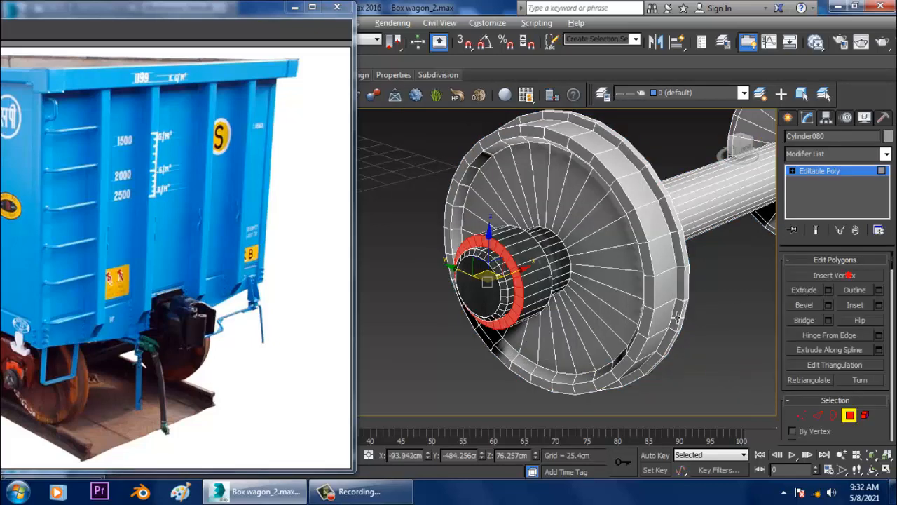
pyautogui.keyDown('alt'); pyautogui.moveTo(616, 277); pyautogui.dragTo(534, 254, button='middle'); pyautogui.keyUp('alt')
pyautogui.keyDown('alt'); pyautogui.moveTo(471, 233); pyautogui.dragTo(490, 242, button='middle'); pyautogui.keyUp('alt')
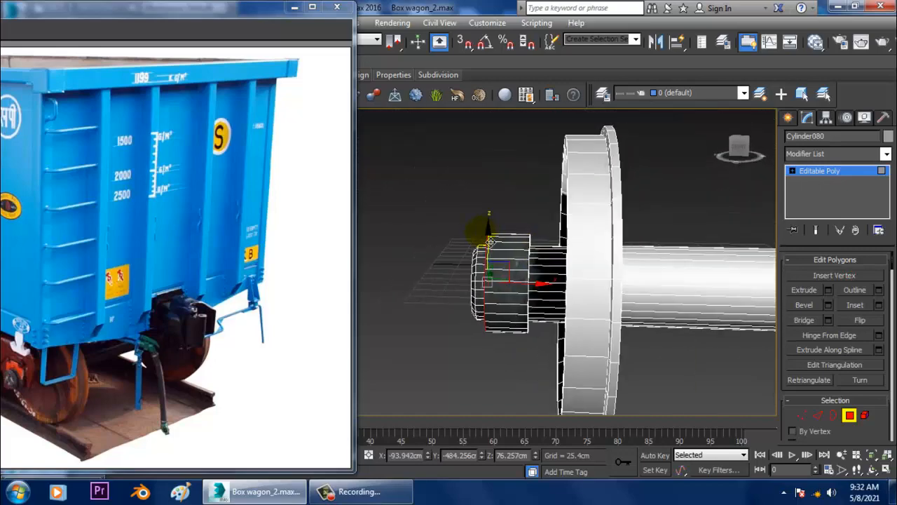
pyautogui.moveTo(545, 355); pyautogui.dragTo(545, 356)
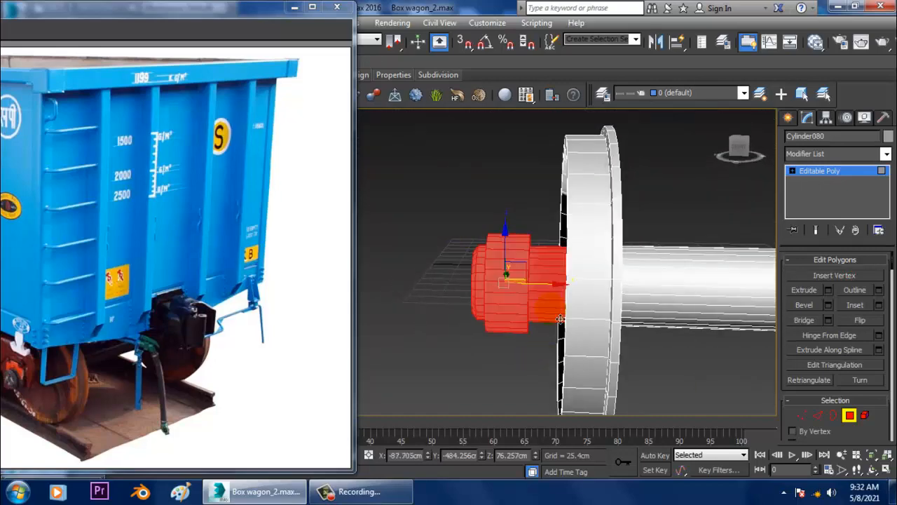
pyautogui.keyDown('alt'); pyautogui.moveTo(545, 355); pyautogui.dragTo(659, 279, button='middle'); pyautogui.keyUp('alt')
pyautogui.keyDown('alt'); pyautogui.moveTo(643, 275); pyautogui.dragTo(586, 261, button='middle'); pyautogui.keyUp('alt')
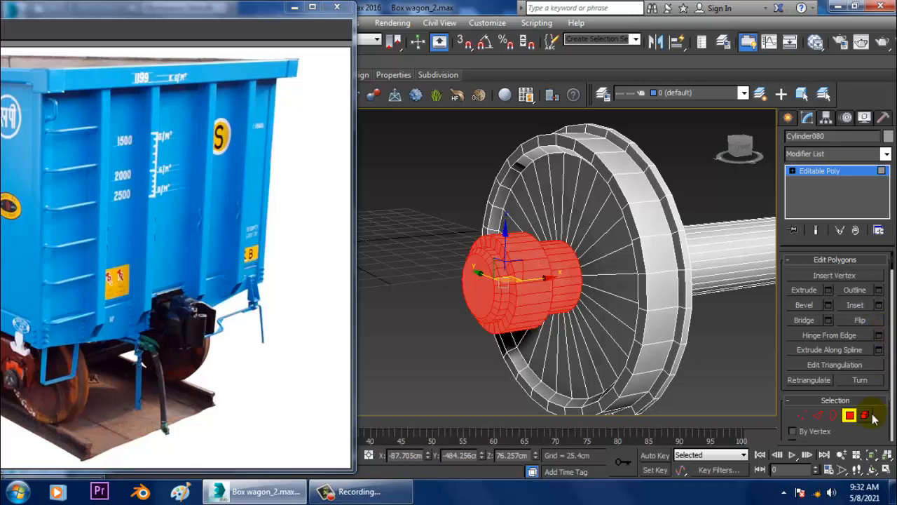
# Step: Detach the selected axle end polygons and leave polygon editing with the wheelset selected
pyautogui.moveTo(888, 435); pyautogui.dragTo(863, 146)
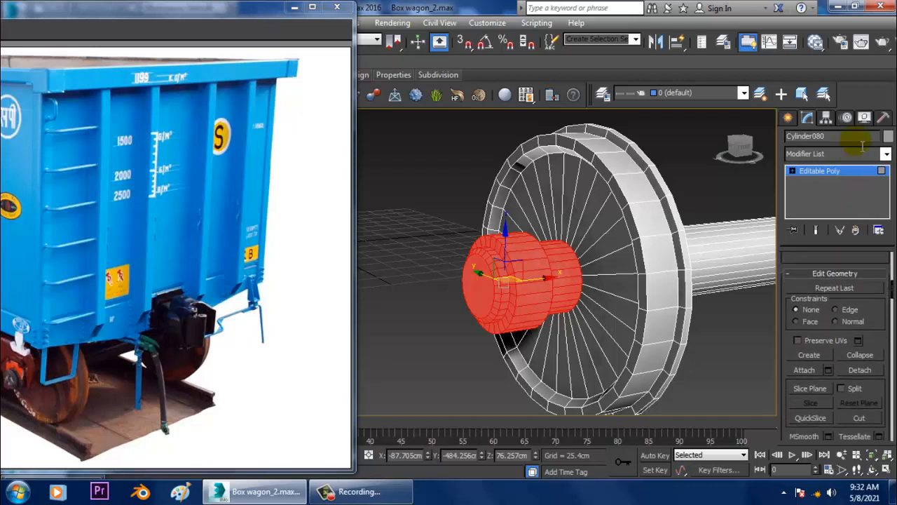
pyautogui.click(859, 375)
pyautogui.click(491, 252)
pyautogui.click(644, 246)
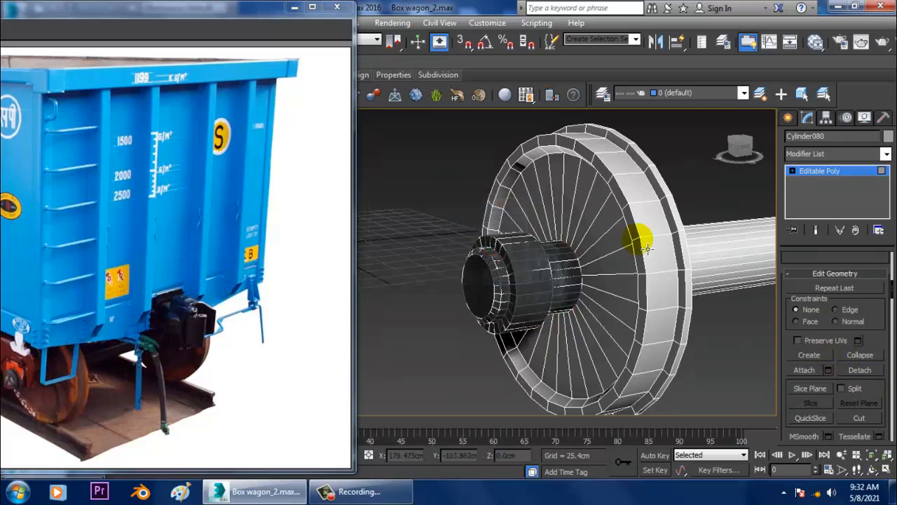
pyautogui.click(826, 171)
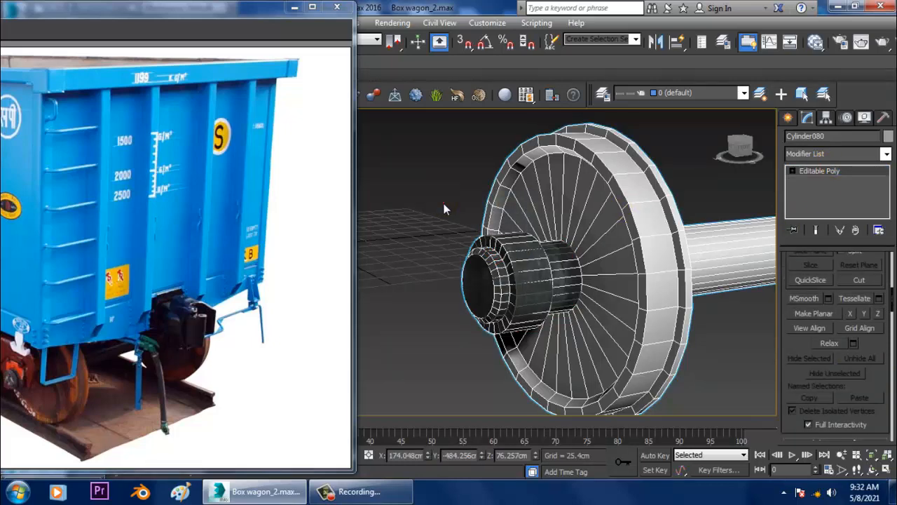
pyautogui.click(656, 240)
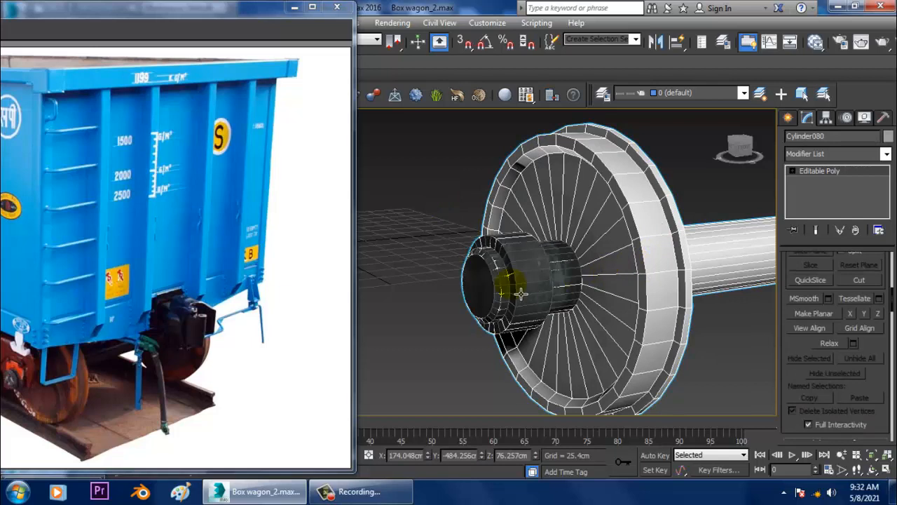
# Step: Bring back the full wagon scene around the bogie, and isolate the wheelset again to view both wheels
pyautogui.hotkey('alt', 'q')
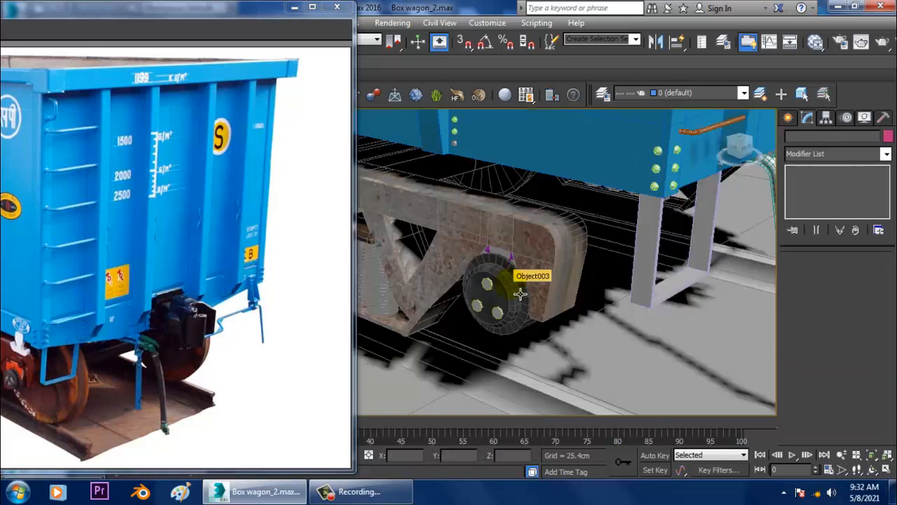
pyautogui.click(520, 294)
pyautogui.hotkey('alt', 'q')
pyautogui.keyDown('alt'); pyautogui.moveTo(588, 281); pyautogui.dragTo(635, 281, button='middle'); pyautogui.keyUp('alt')
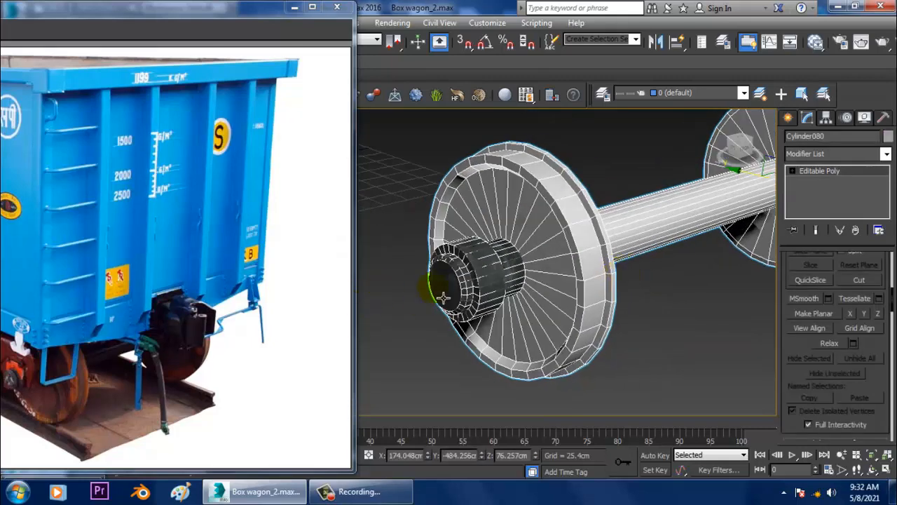
pyautogui.keyDown('alt'); pyautogui.moveTo(531, 274); pyautogui.dragTo(554, 287, button='middle'); pyautogui.keyUp('alt')
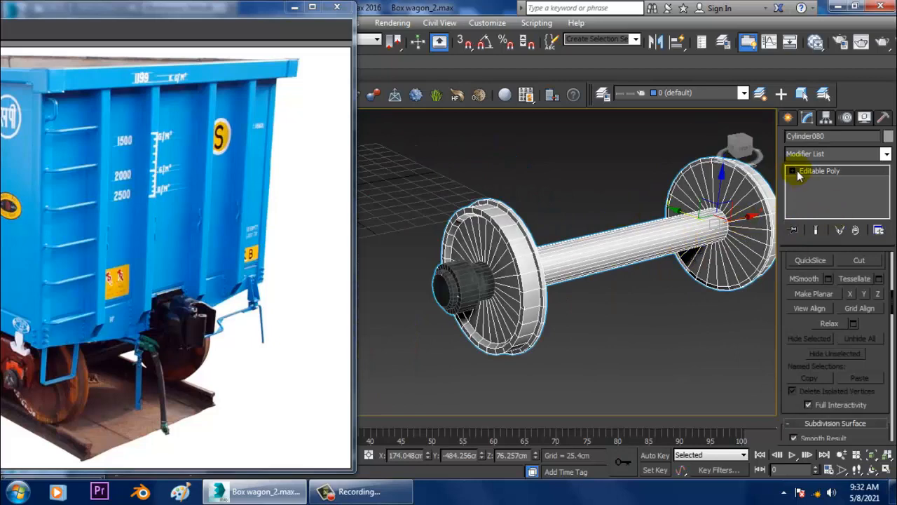
# Step: Delete the wheelset's leftover axle end polygons outside the wheel and leave polygon editing
pyautogui.click(818, 213)
pyautogui.keyDown('alt'); pyautogui.moveTo(522, 293); pyautogui.dragTo(400, 211, button='middle'); pyautogui.keyUp('alt')
pyautogui.moveTo(443, 301); pyautogui.dragTo(445, 300)
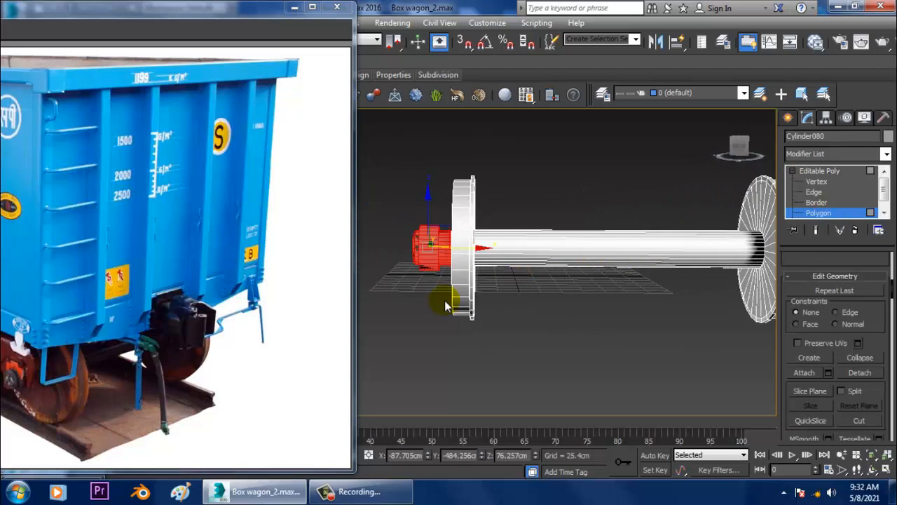
pyautogui.click(445, 301)
pyautogui.keyDown('alt'); pyautogui.moveTo(444, 300); pyautogui.dragTo(593, 275, button='middle'); pyautogui.keyUp('alt')
pyautogui.click(847, 173)
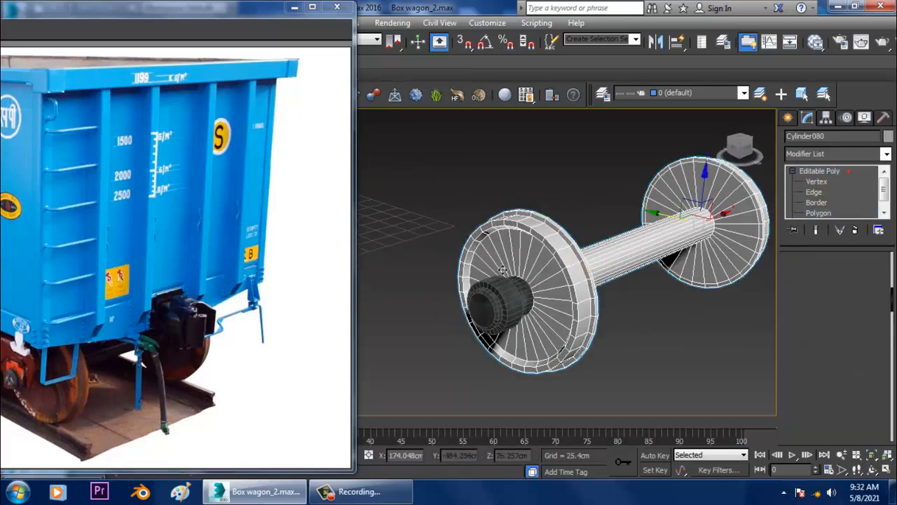
# Step: Select the detached axle end to check it is separate from the wheel, and reselect the wheelset
pyautogui.click(506, 311)
pyautogui.keyDown('alt'); pyautogui.moveTo(509, 311); pyautogui.dragTo(506, 321, button='middle'); pyautogui.keyUp('alt')
pyautogui.scroll(5, 506, 321)
pyautogui.click(605, 268)
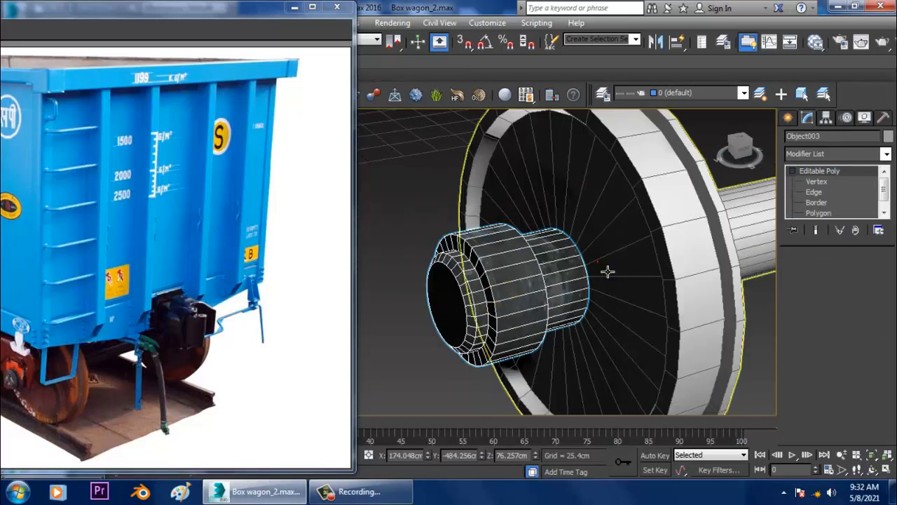
pyautogui.scroll(-3, 564, 291)
pyautogui.scroll(-5, 563, 291)
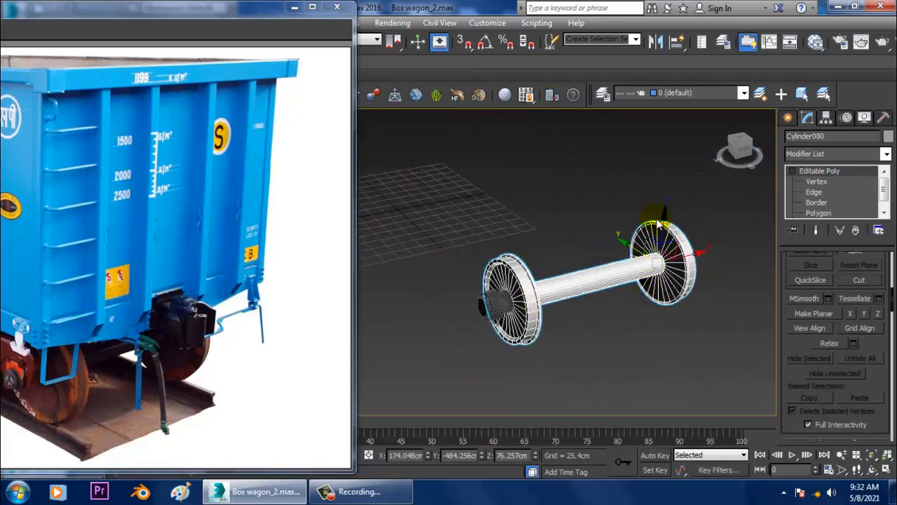
pyautogui.keyDown('alt'); pyautogui.moveTo(674, 229); pyautogui.dragTo(493, 349, button='middle'); pyautogui.keyUp('alt')
pyautogui.scroll(5, 572, 260)
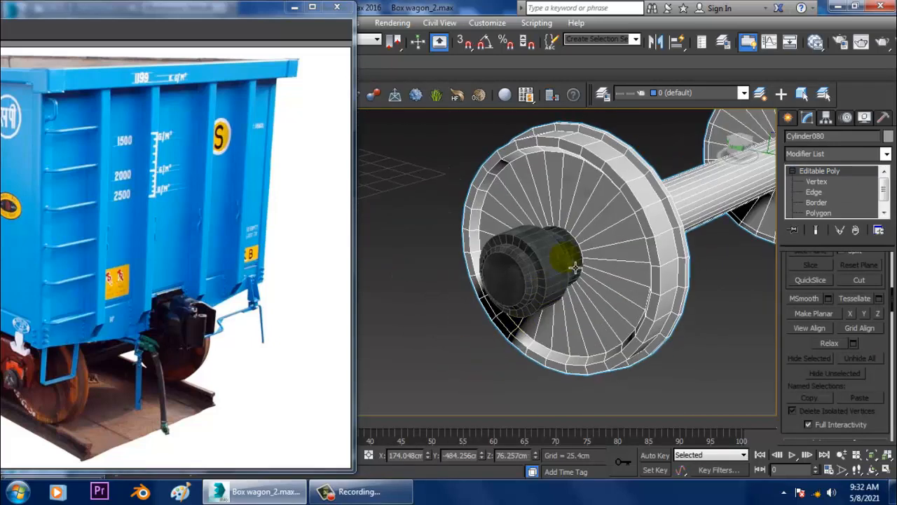
pyautogui.click(810, 202)
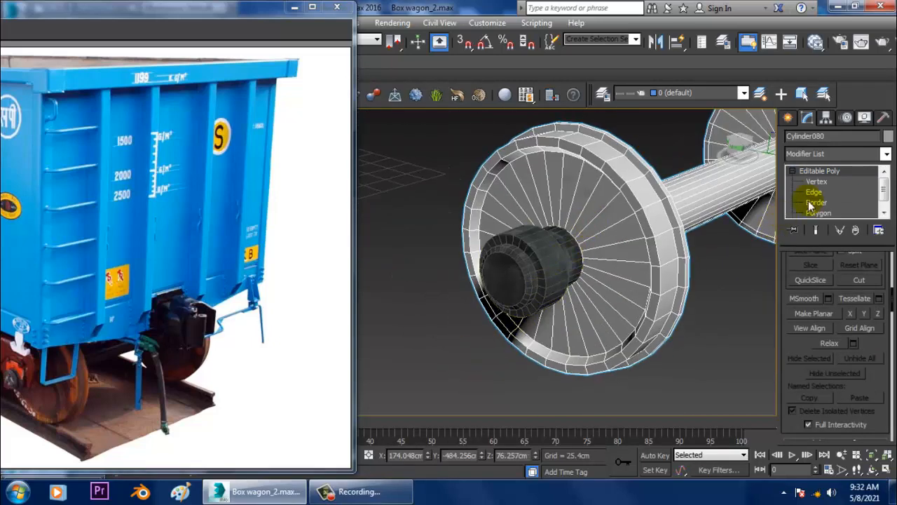
pyautogui.click(860, 155)
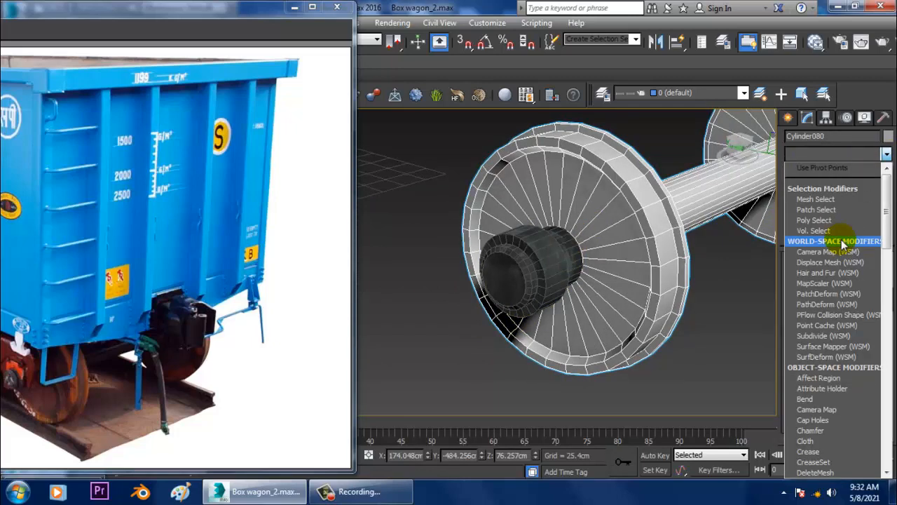
pyautogui.press('u')
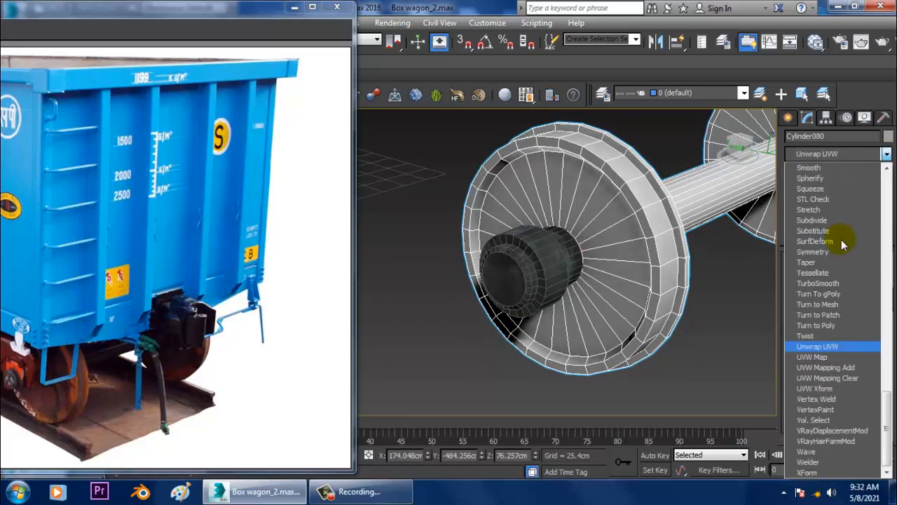
pyautogui.click(441, 230)
# Step: Delete the far wheel, its axle end and the connecting shaft polygons from the wheelset, keeping only the near wheel
pyautogui.keyDown('alt'); pyautogui.moveTo(571, 256); pyautogui.dragTo(522, 319, button='middle'); pyautogui.keyUp('alt')
pyautogui.click(819, 213)
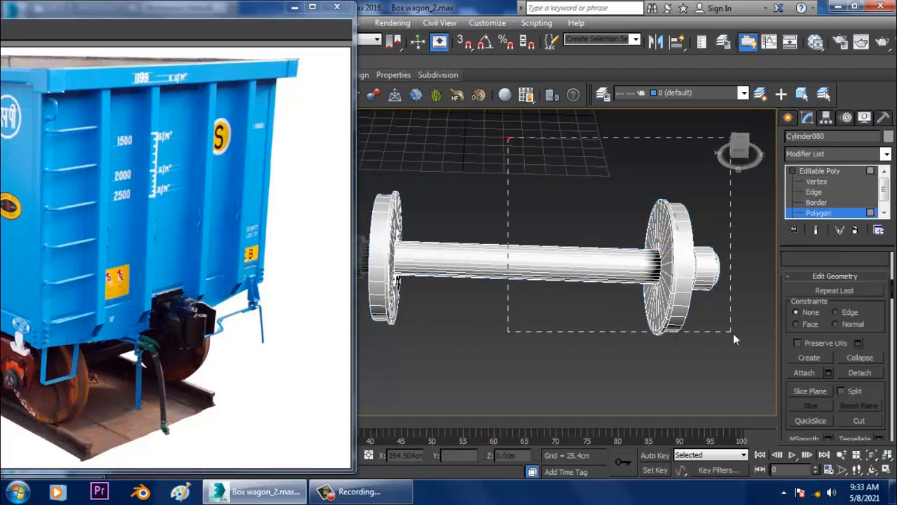
pyautogui.moveTo(733, 333); pyautogui.dragTo(760, 383)
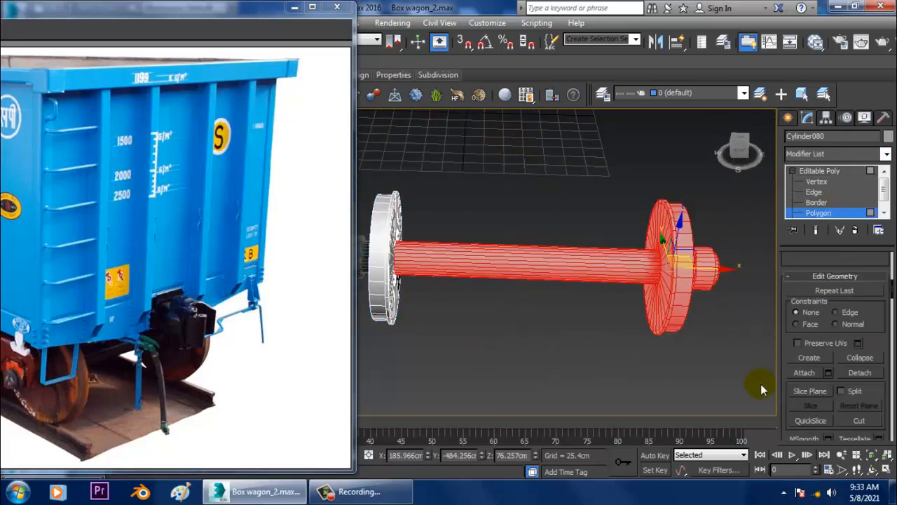
pyautogui.press('Delete')
# Step: Cap the open border where the shaft met the inner face of the remaining wheel
pyautogui.moveTo(456, 283)
pyautogui.mouseDown(button='middle')
pyautogui.moveTo(418, 276)
pyautogui.moveTo(448, 279)
pyautogui.mouseUp(button='middle')
pyautogui.moveTo(447, 279); pyautogui.dragTo(487, 275, button='middle')
pyautogui.scroll(5, 481, 293)
pyautogui.scroll(4, 541, 270)
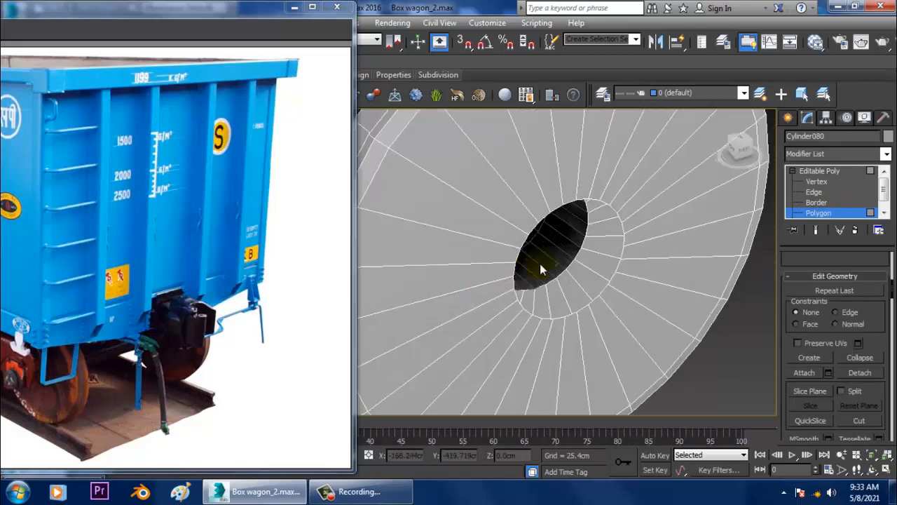
pyautogui.click(818, 203)
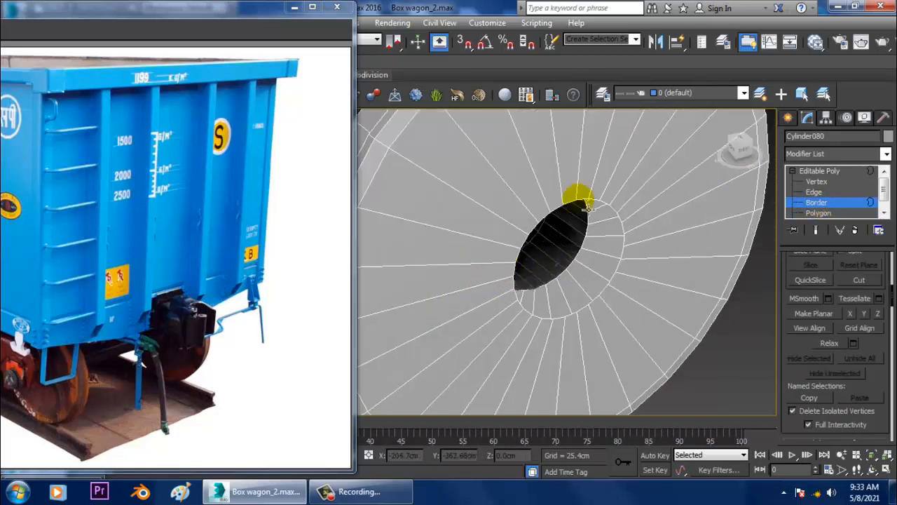
pyautogui.click(587, 208)
pyautogui.rightClick(577, 201)
pyautogui.click(550, 237)
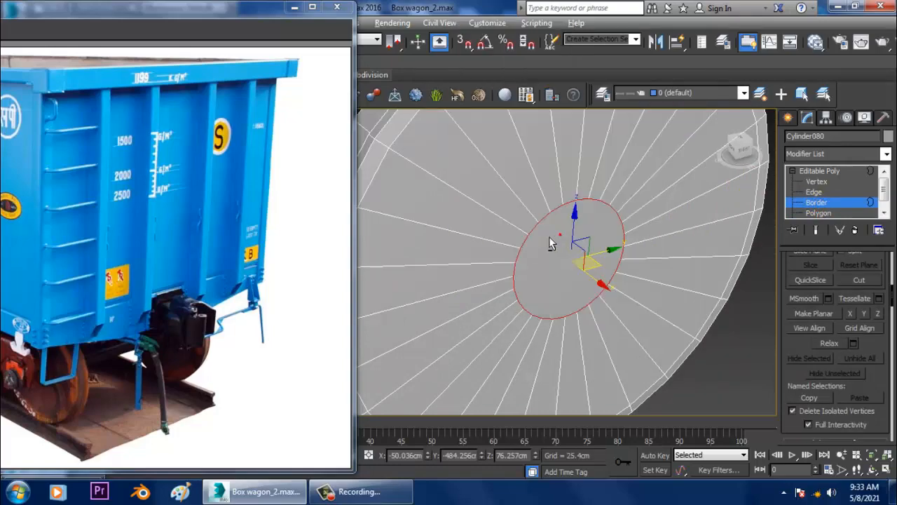
pyautogui.keyDown('alt'); pyautogui.moveTo(549, 237); pyautogui.dragTo(671, 237, button='middle'); pyautogui.keyUp('alt')
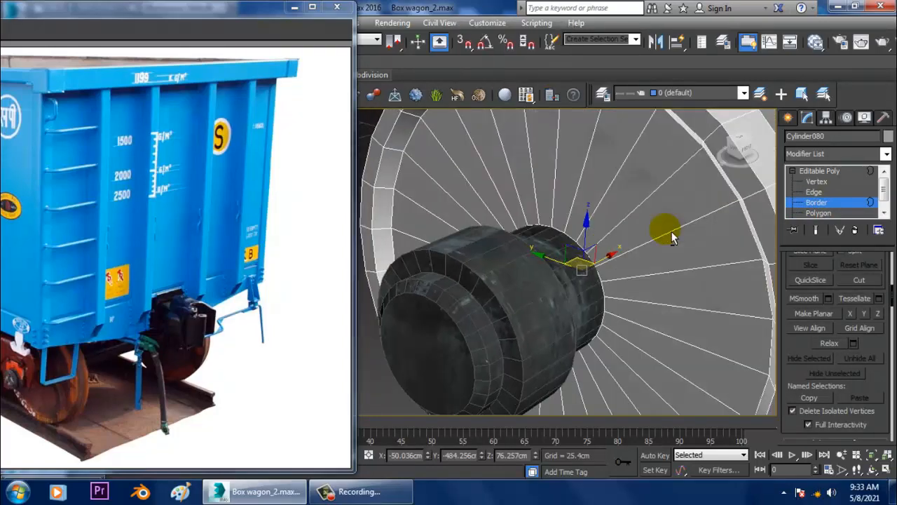
# Step: Leave border editing and add an Unwrap UVW modifier to the wheel
pyautogui.click(817, 172)
pyautogui.keyDown('alt'); pyautogui.moveTo(715, 216); pyautogui.dragTo(694, 219, button='middle'); pyautogui.keyUp('alt')
pyautogui.click(830, 147)
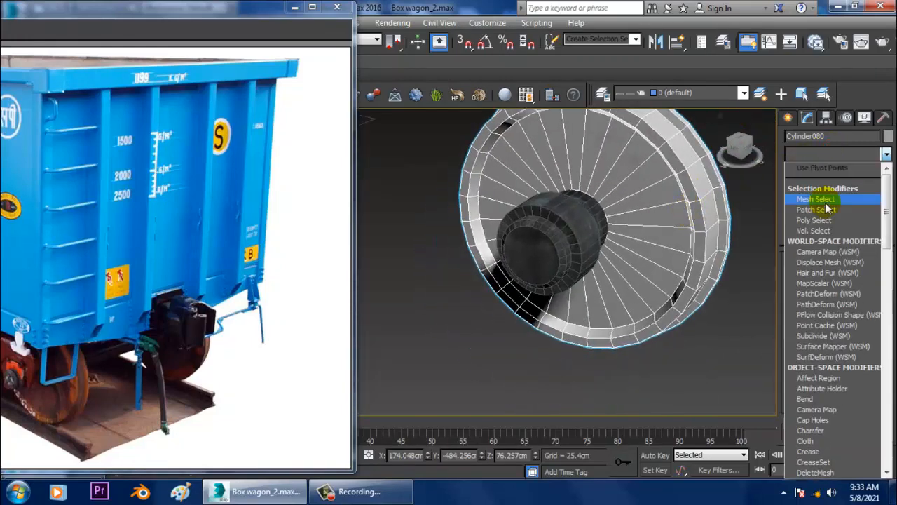
pyautogui.scroll(-15, 821, 203)
pyautogui.click(819, 343)
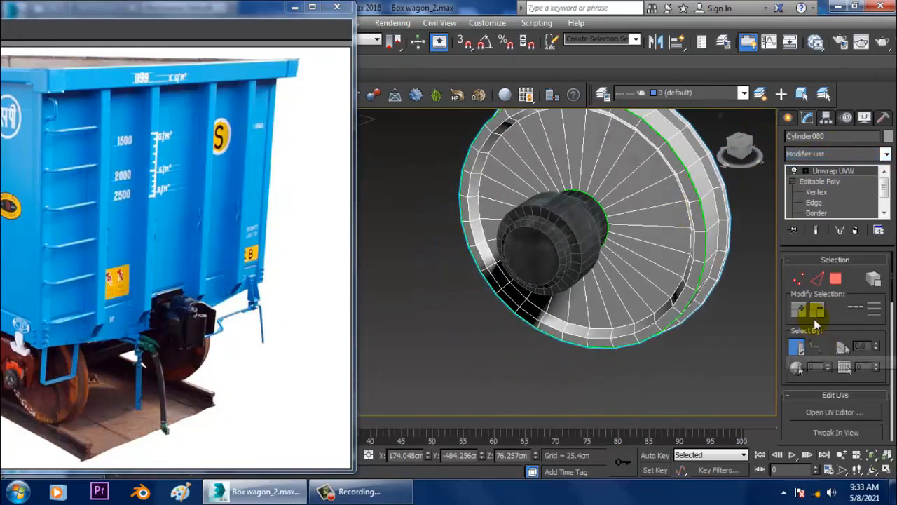
# Step: Select the wheel's polygons for unwrapping in the maximized left view, with edged faces shown
pyautogui.click(804, 171)
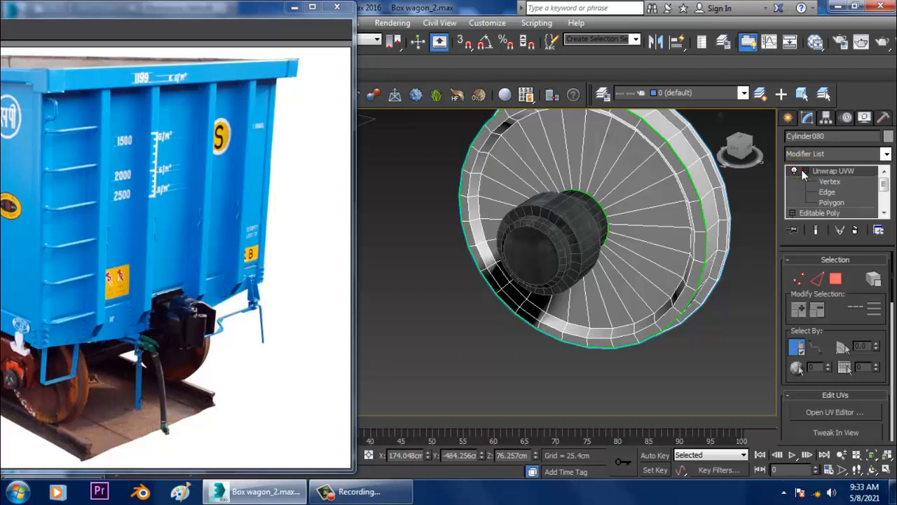
pyautogui.click(832, 203)
pyautogui.hotkey('alt', 'w')
pyautogui.click(594, 256)
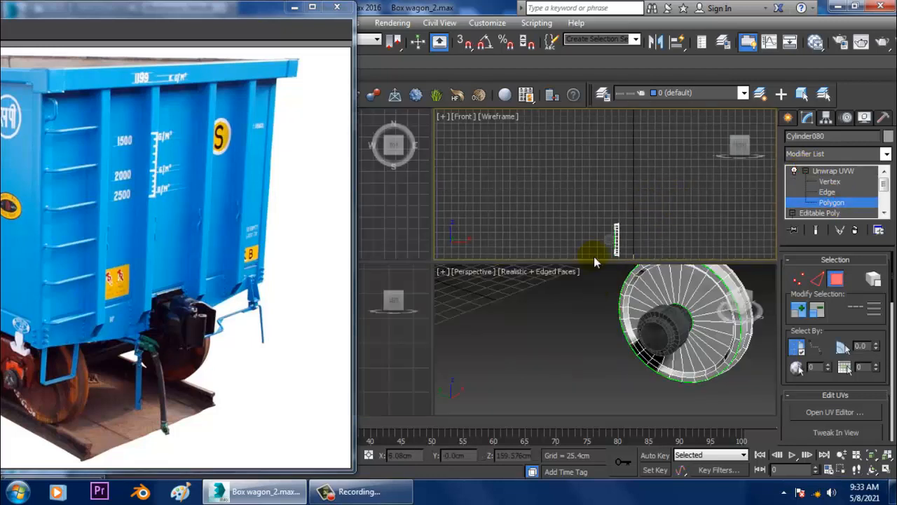
pyautogui.click(428, 344)
pyautogui.hotkey('alt', 'w')
pyautogui.moveTo(651, 270); pyautogui.dragTo(610, 283, button='middle')
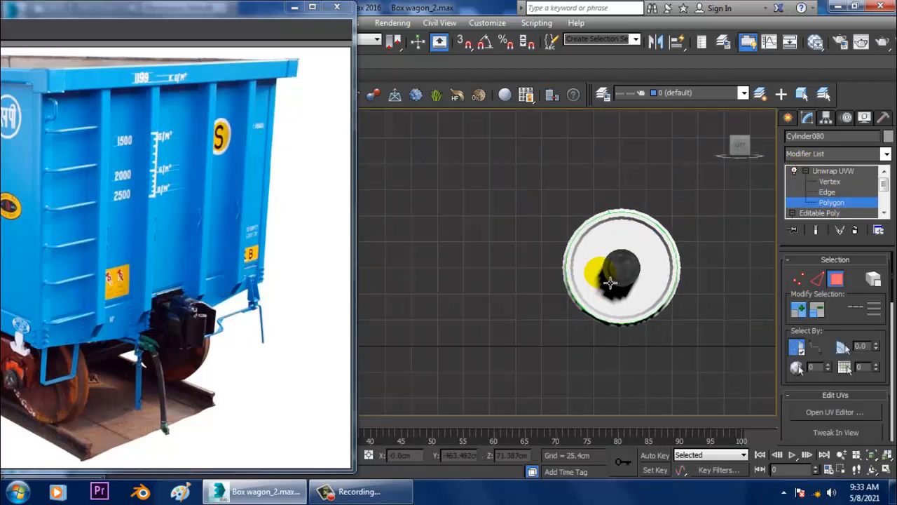
pyautogui.press('F4')
pyautogui.moveTo(603, 242); pyautogui.dragTo(557, 242, button='middle')
pyautogui.scroll(2, 545, 249)
pyautogui.moveTo(763, 397); pyautogui.dragTo(763, 396)
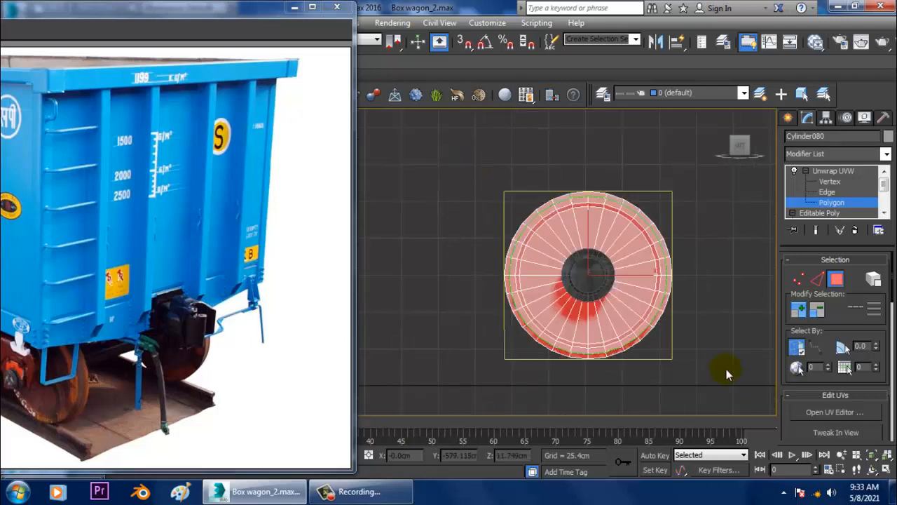
# Step: Refine the unwrap selection from the front and perspective views, leaving out the tread band around the wheel's rim
pyautogui.hotkey('alt', 'w')
pyautogui.middleClick(678, 360)
pyautogui.hotkey('alt', 'w')
pyautogui.keyDown('alt'); pyautogui.moveTo(666, 344); pyautogui.dragTo(612, 303, button='middle'); pyautogui.keyUp('alt')
pyautogui.moveTo(575, 235); pyautogui.dragTo(573, 258, button='middle')
pyautogui.hotkey('alt', 'w')
pyautogui.middleClick(602, 180)
pyautogui.hotkey('alt', 'w')
pyautogui.moveTo(478, 382); pyautogui.dragTo(628, 288, button='middle')
pyautogui.scroll(3, 542, 294)
pyautogui.scroll(3, 628, 287)
pyautogui.moveTo(499, 174); pyautogui.dragTo(552, 158, button='middle')
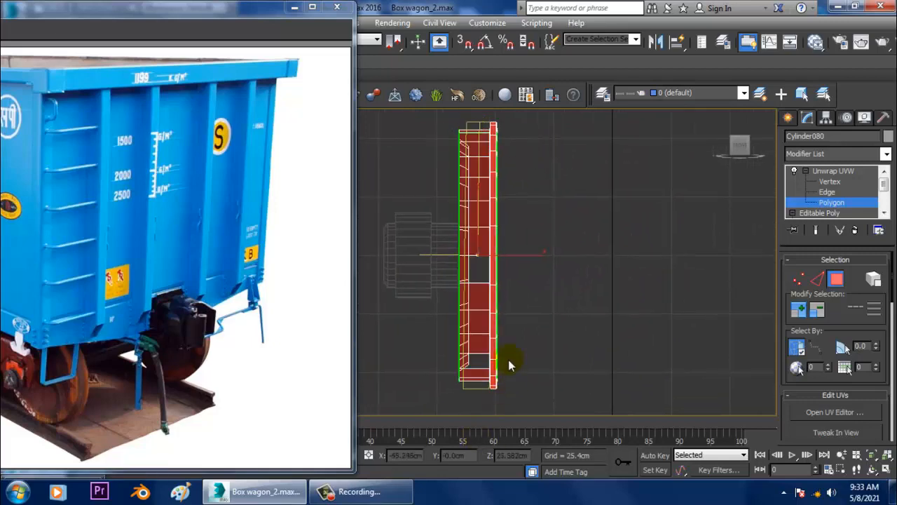
pyautogui.hotkey('alt', 'w')
pyautogui.keyDown('alt'); pyautogui.moveTo(623, 287); pyautogui.dragTo(775, 305, button='middle'); pyautogui.keyUp('alt')
pyautogui.hotkey('alt', 'w')
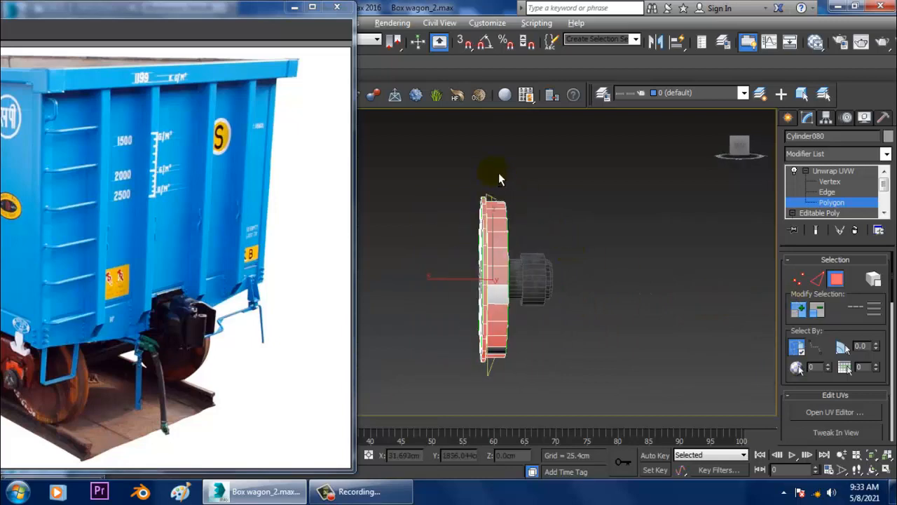
pyautogui.keyDown('alt'); pyautogui.moveTo(502, 382); pyautogui.dragTo(586, 366, button='middle'); pyautogui.keyUp('alt')
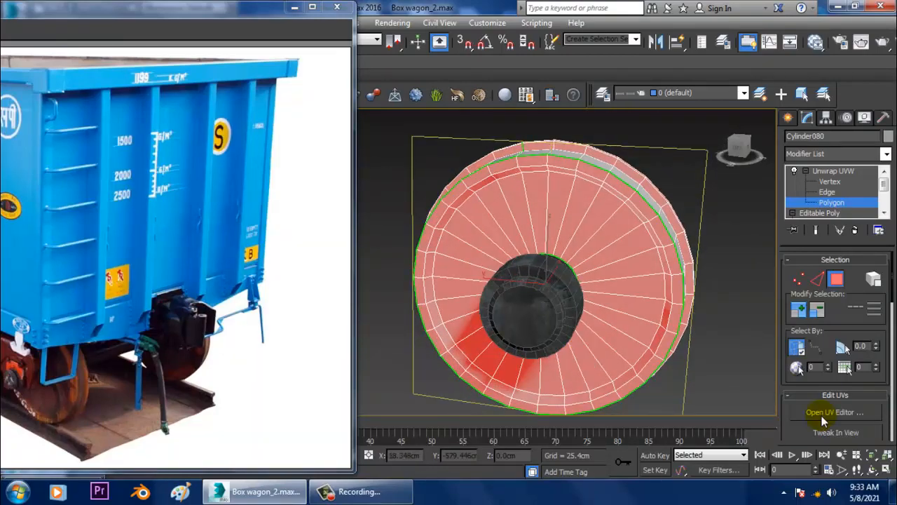
# Step: Open the UV editor at full size and move the wheel's circular face shell clear of the checker tile
pyautogui.scroll(-5, 824, 395)
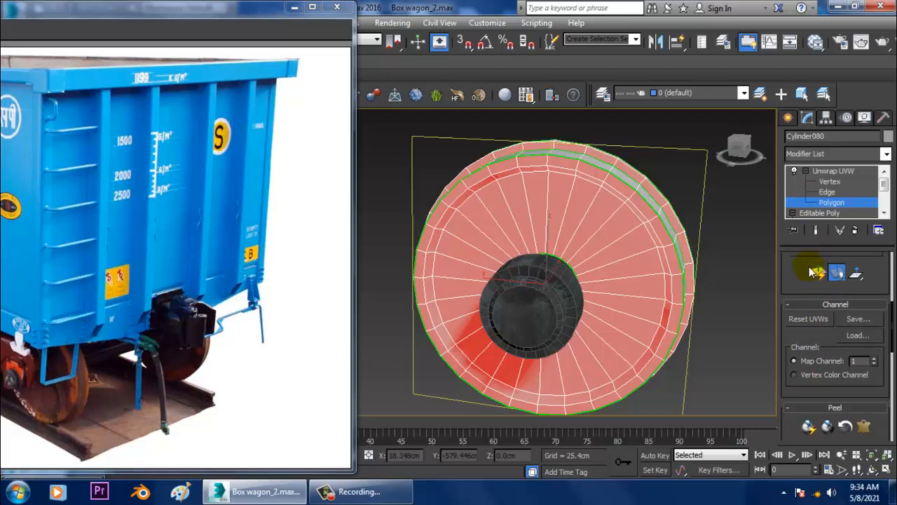
pyautogui.scroll(5, 797, 295)
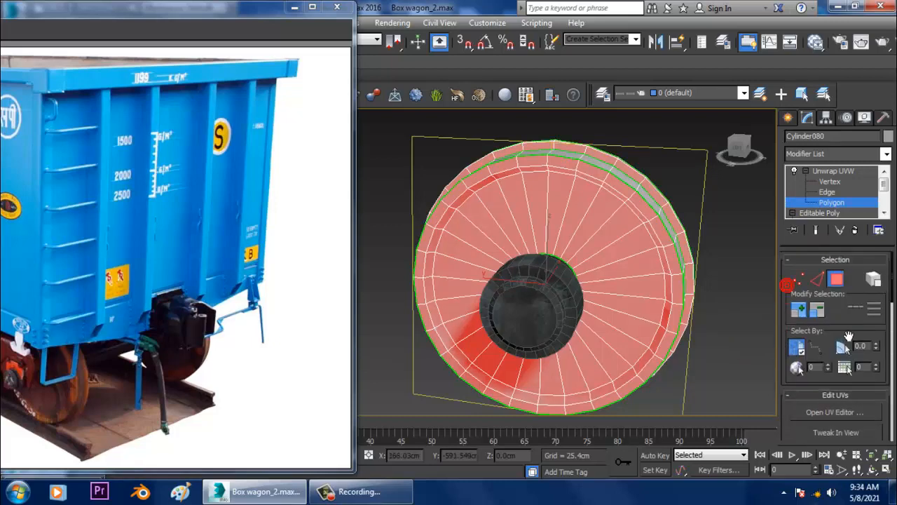
pyautogui.click(833, 411)
pyautogui.click(417, 61)
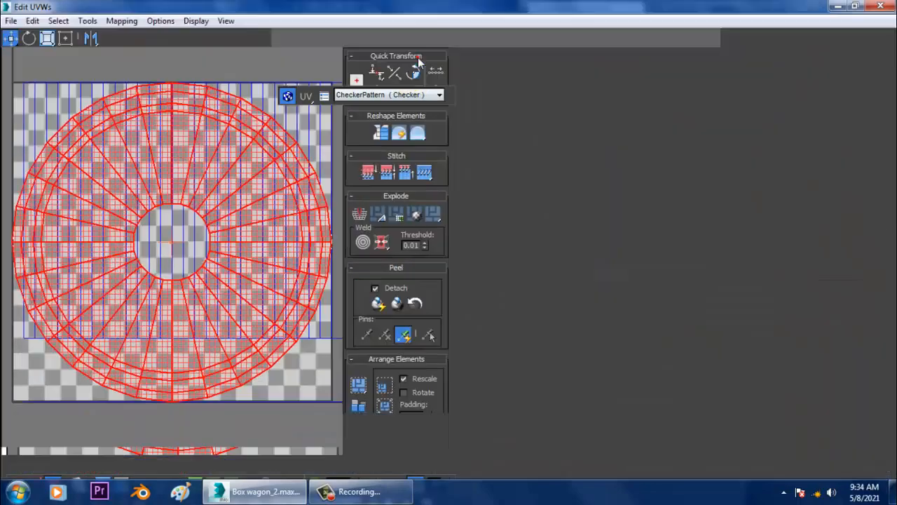
pyautogui.moveTo(512, 306); pyautogui.dragTo(126, 314)
pyautogui.moveTo(144, 289); pyautogui.dragTo(465, 310, button='middle')
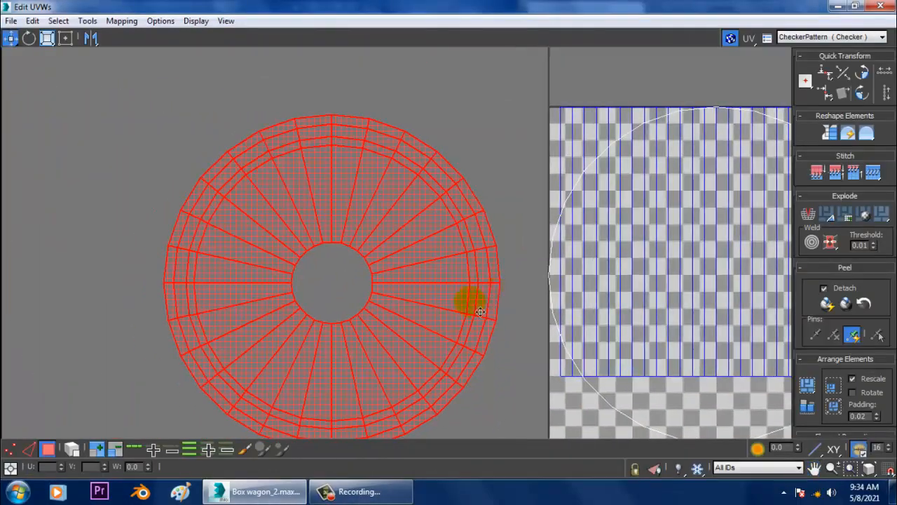
pyautogui.moveTo(431, 322); pyautogui.dragTo(356, 328)
# Step: Try relaxing the circular wheel shell by edge angles, and undo the relax
pyautogui.click(94, 26)
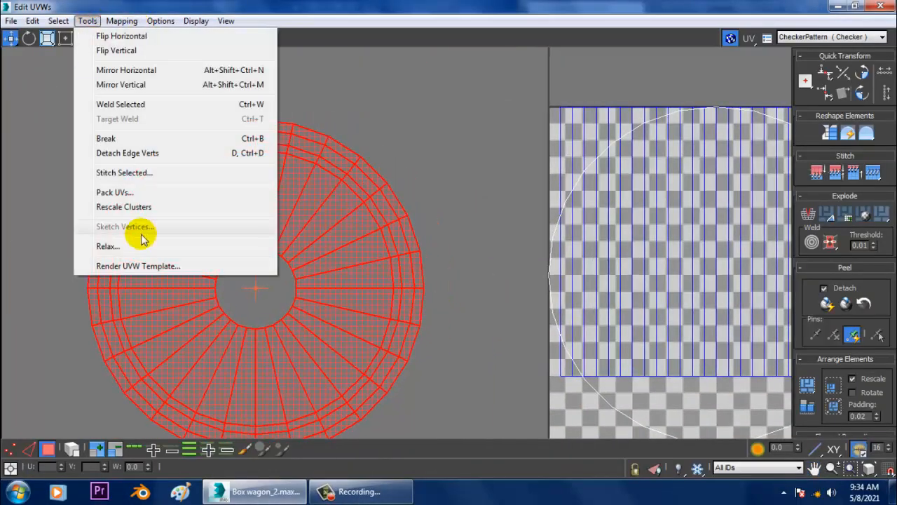
pyautogui.click(144, 246)
pyautogui.click(158, 117)
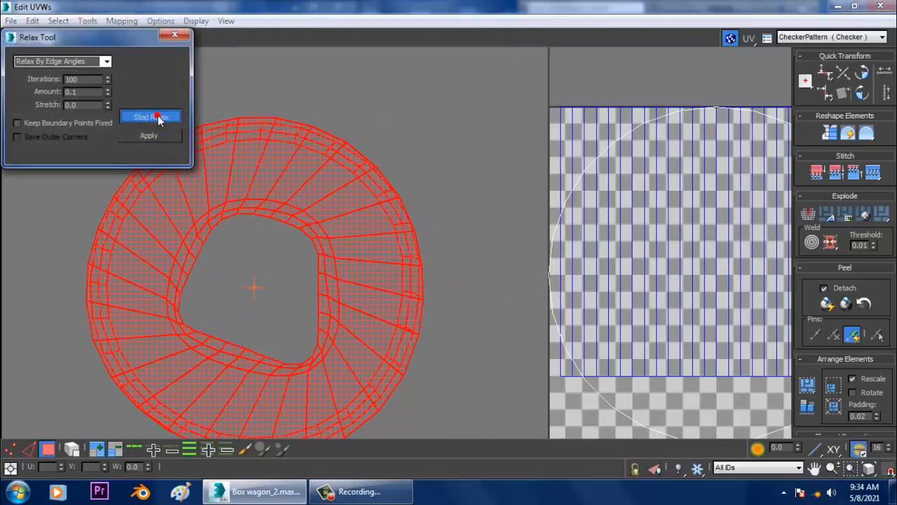
pyautogui.click(157, 116)
pyautogui.hotkey('ctrl', 'z')
# Step: Try relaxing the circular wheel shell by polygon angles, undo it and close the Relax tool
pyautogui.click(105, 61)
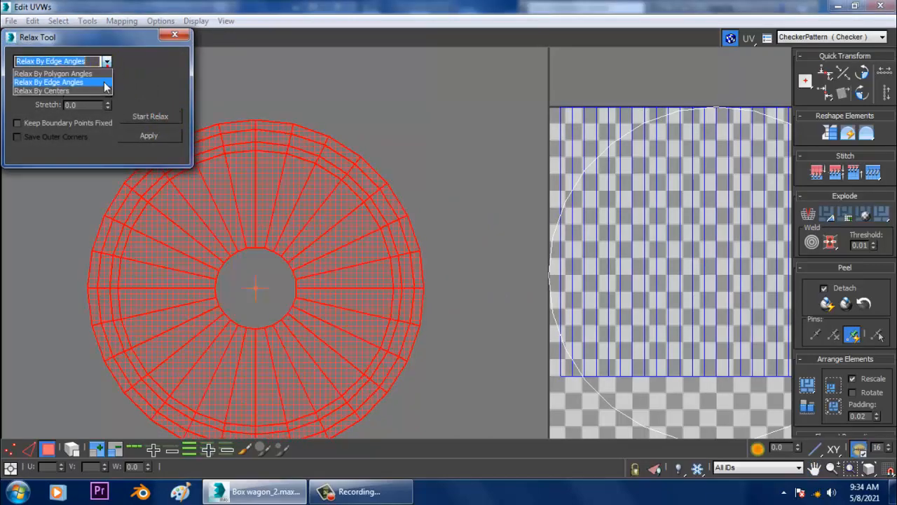
pyautogui.click(89, 73)
pyautogui.click(147, 120)
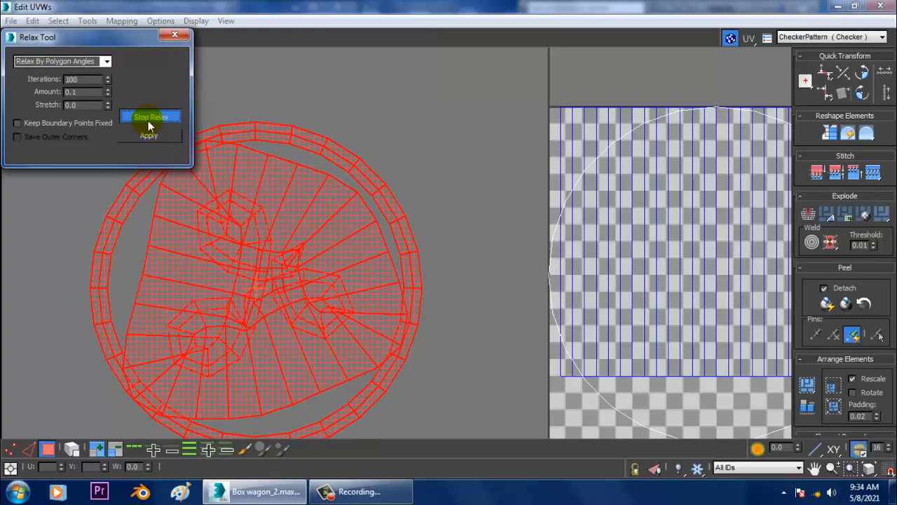
pyautogui.click(148, 120)
pyautogui.hotkey('ctrl', 'z')
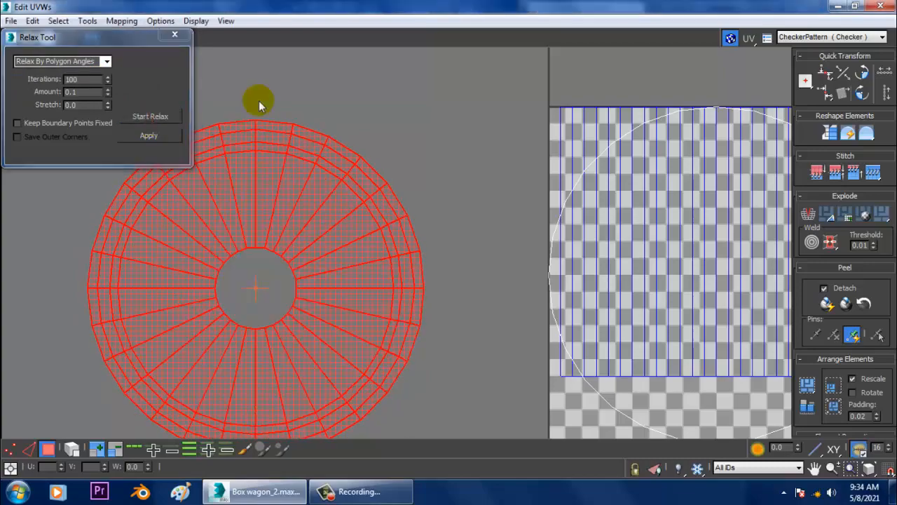
pyautogui.click(172, 35)
# Step: Restore the UV editor to its smaller window and select the tread band polygons from the wheel's top down to mid-height on one side
pyautogui.moveTo(513, 266); pyautogui.dragTo(423, 246, button='middle')
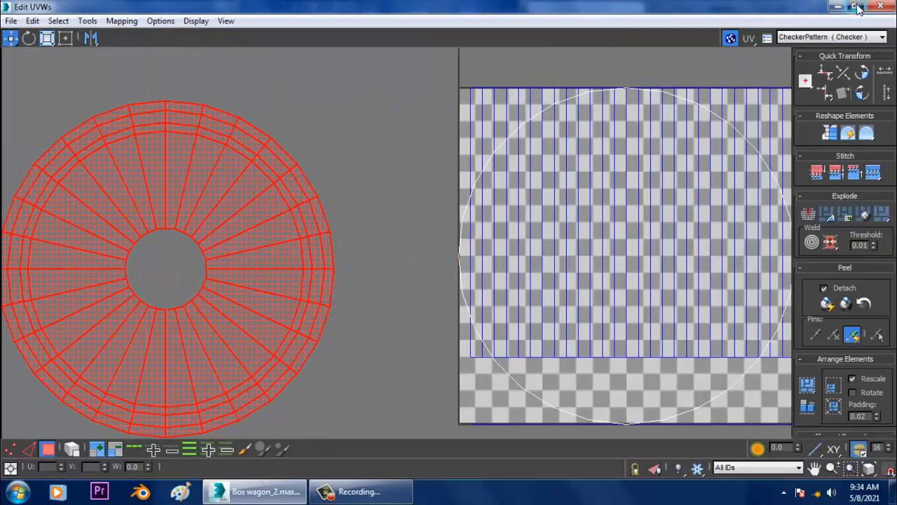
pyautogui.click(856, 7)
pyautogui.keyDown('alt'); pyautogui.moveTo(661, 221); pyautogui.dragTo(648, 244, button='middle'); pyautogui.keyUp('alt')
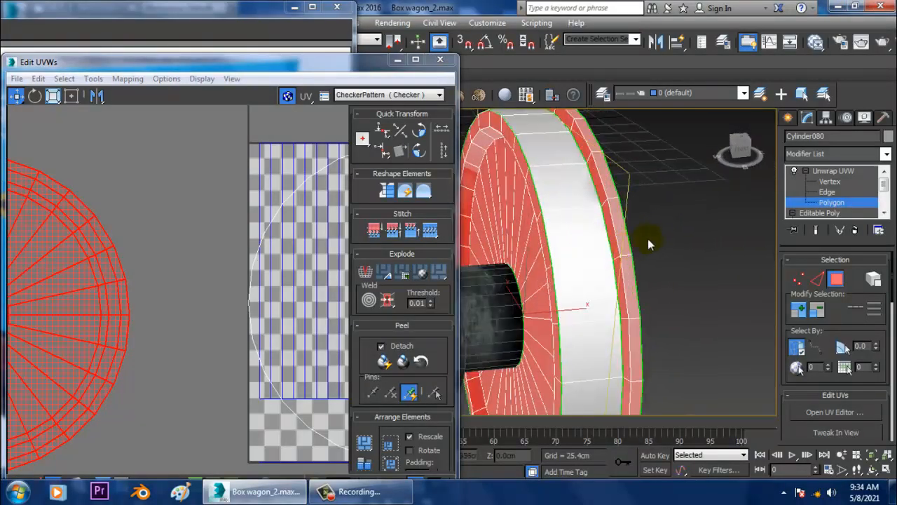
pyautogui.keyDown('alt'); pyautogui.moveTo(582, 217); pyautogui.dragTo(606, 220, button='middle'); pyautogui.keyUp('alt')
pyautogui.click(533, 179)
pyautogui.keyDown('ctrl'); pyautogui.click(600, 188); pyautogui.keyUp('ctrl')
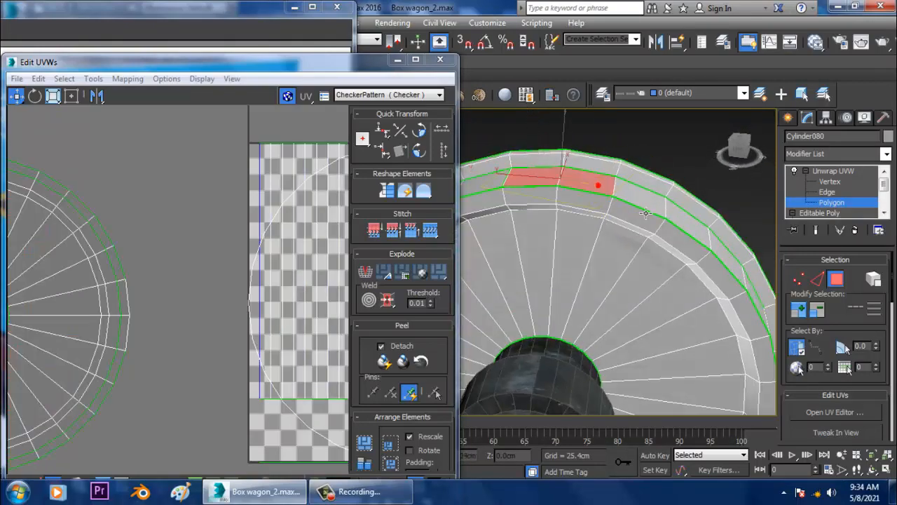
pyautogui.keyDown('ctrl'); pyautogui.click(638, 203); pyautogui.keyUp('ctrl')
pyautogui.keyDown('alt'); pyautogui.moveTo(715, 263); pyautogui.dragTo(665, 248, button='middle'); pyautogui.keyUp('alt')
pyautogui.keyDown('ctrl'); pyautogui.click(628, 200); pyautogui.keyUp('ctrl')
pyautogui.keyDown('ctrl'); pyautogui.click(648, 242); pyautogui.keyUp('ctrl')
pyautogui.keyDown('ctrl'); pyautogui.click(655, 235); pyautogui.keyUp('ctrl')
pyautogui.keyDown('ctrl'); pyautogui.click(663, 274); pyautogui.keyUp('ctrl')
pyautogui.moveTo(681, 336); pyautogui.dragTo(668, 214, button='middle')
pyautogui.keyDown('ctrl'); pyautogui.click(658, 203); pyautogui.keyUp('ctrl')
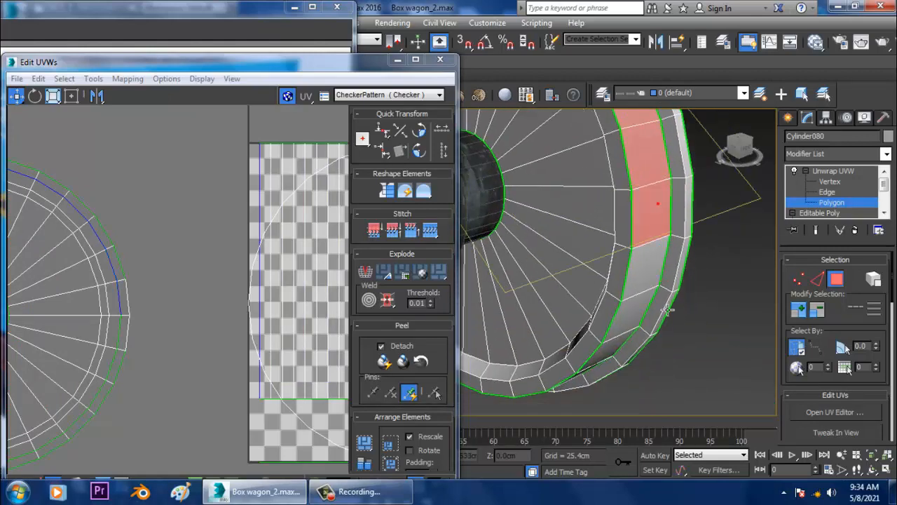
# Step: Extend the tread selection around the lower rim until half of the wheel's tread band is selected
pyautogui.keyDown('ctrl'); pyautogui.click(639, 279); pyautogui.keyUp('ctrl')
pyautogui.keyDown('alt'); pyautogui.moveTo(657, 308); pyautogui.dragTo(687, 175, button='middle'); pyautogui.keyUp('alt')
pyautogui.keyDown('ctrl'); pyautogui.click(642, 251); pyautogui.keyUp('ctrl')
pyautogui.keyDown('ctrl'); pyautogui.click(637, 269); pyautogui.keyUp('ctrl')
pyautogui.keyDown('ctrl'); pyautogui.click(681, 191); pyautogui.keyUp('ctrl')
pyautogui.keyDown('ctrl'); pyautogui.click(613, 307); pyautogui.keyUp('ctrl')
pyautogui.keyDown('ctrl'); pyautogui.click(571, 330); pyautogui.keyUp('ctrl')
pyautogui.keyDown('alt'); pyautogui.moveTo(570, 329); pyautogui.dragTo(631, 281, button='middle'); pyautogui.keyUp('alt')
pyautogui.moveTo(631, 281); pyautogui.dragTo(792, 335, button='middle')
pyautogui.keyDown('ctrl'); pyautogui.click(759, 324); pyautogui.keyUp('ctrl')
pyautogui.scroll(-3, 679, 261)
pyautogui.keyDown('alt'); pyautogui.moveTo(679, 262); pyautogui.dragTo(635, 319, button='middle'); pyautogui.keyUp('alt')
pyautogui.scroll(-3, 659, 271)
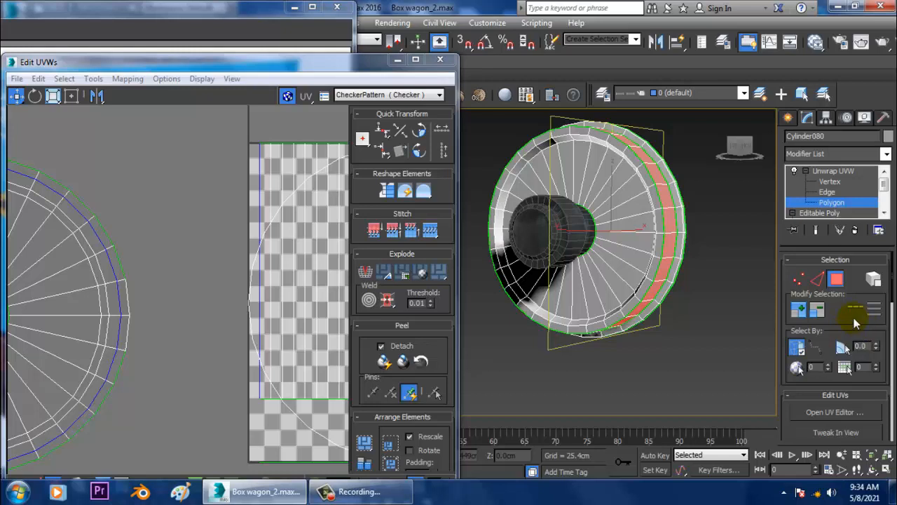
# Step: Planar-map the selected half of the tread and move its UV strip clear of the checker tile, beyond the circular wheel shell
pyautogui.moveTo(823, 338); pyautogui.dragTo(817, 147)
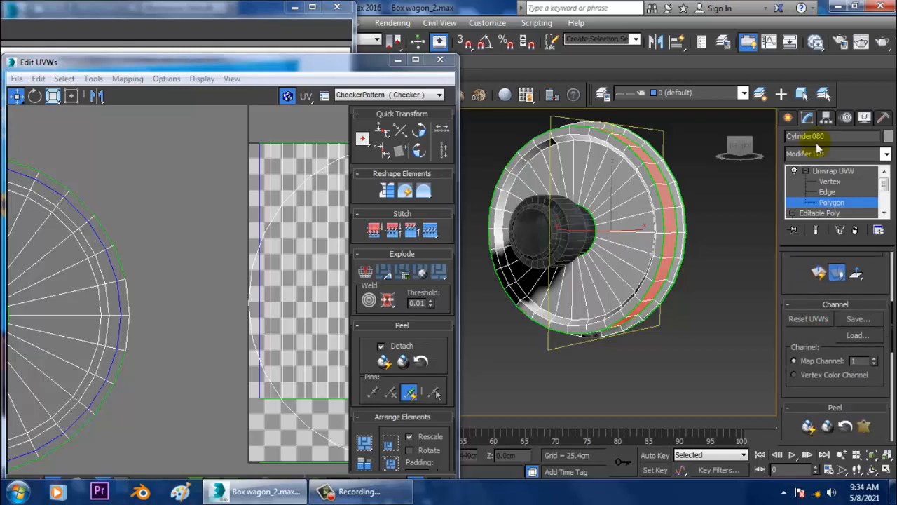
pyautogui.moveTo(800, 296); pyautogui.dragTo(800, 405)
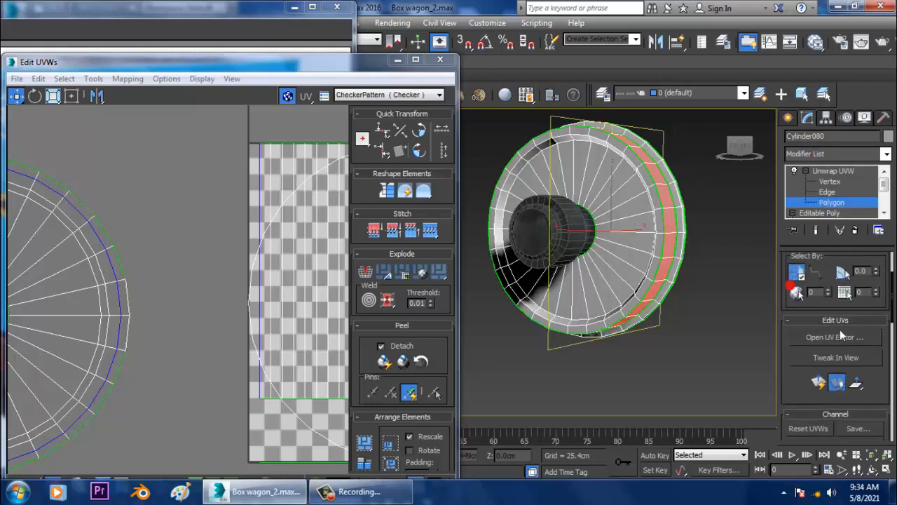
pyautogui.click(835, 337)
pyautogui.click(416, 60)
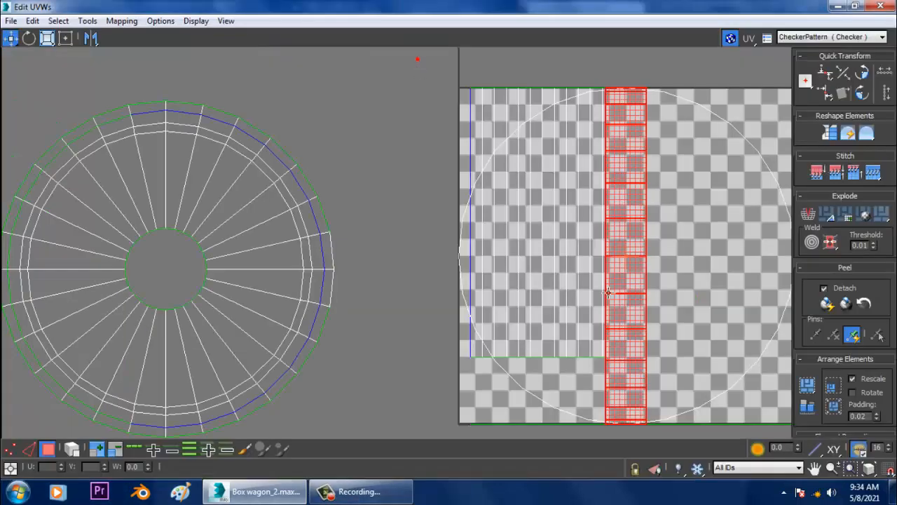
pyautogui.moveTo(638, 249); pyautogui.dragTo(318, 320)
pyautogui.moveTo(313, 331); pyautogui.dragTo(407, 201, button='middle')
pyautogui.moveTo(394, 224); pyautogui.dragTo(64, 314)
pyautogui.scroll(-3, 236, 307)
pyautogui.moveTo(204, 308); pyautogui.dragTo(166, 308)
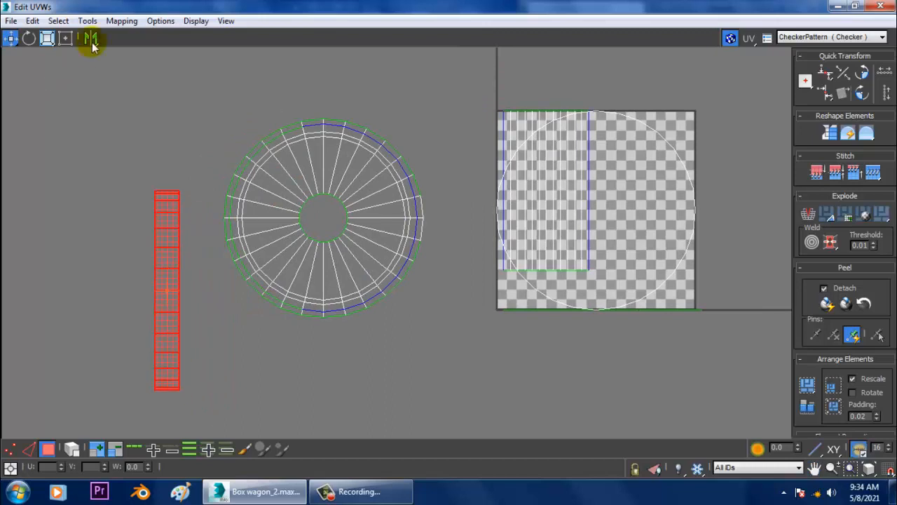
# Step: Relax the first tread strip by edge angles and close the Relax tool
pyautogui.click(98, 22)
pyautogui.click(108, 246)
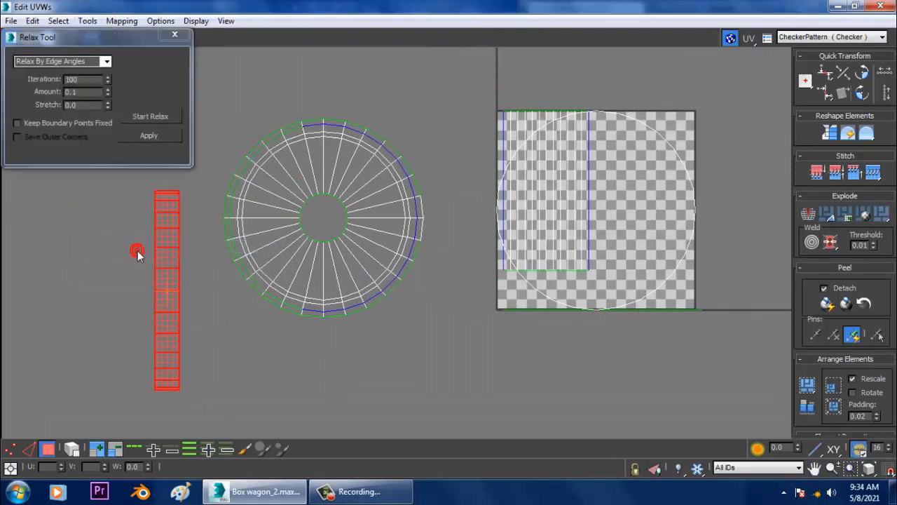
pyautogui.click(148, 117)
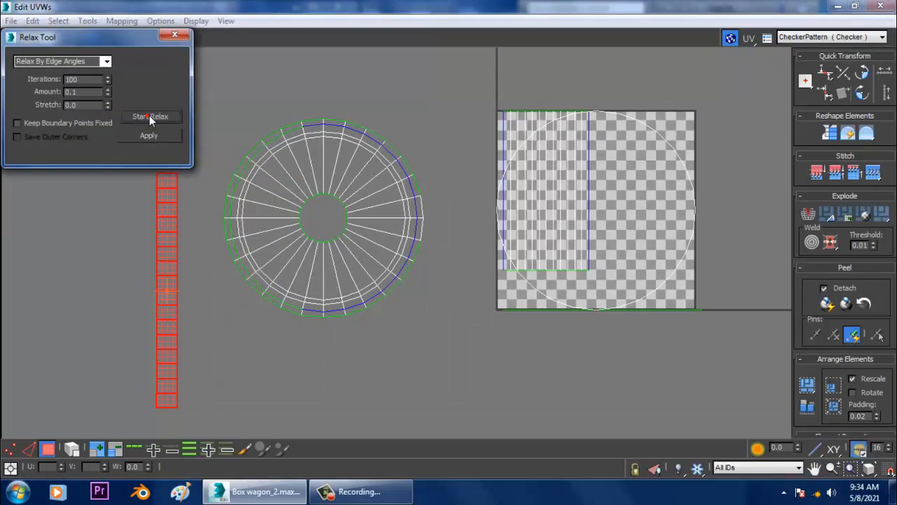
pyautogui.click(175, 35)
# Step: Restore the UV editor window and select the unmapped tread polygons from the wheel's top down its opposite side
pyautogui.click(856, 7)
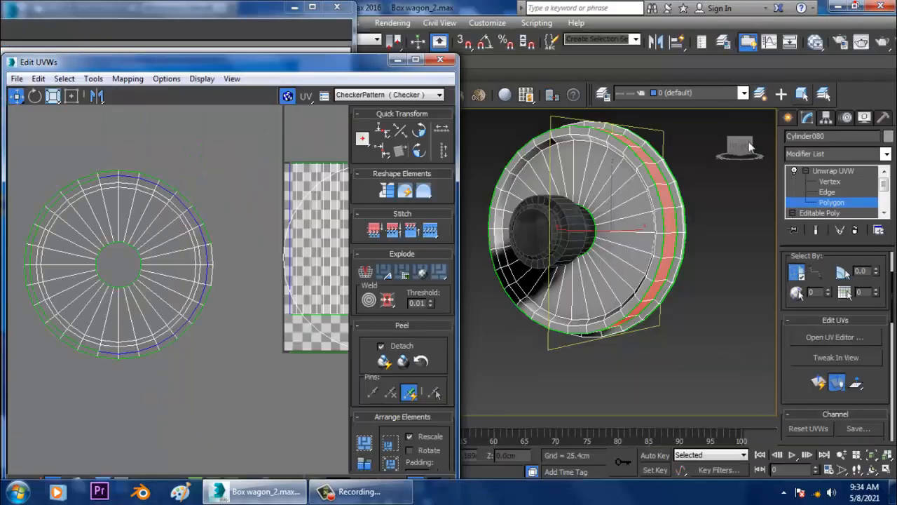
pyautogui.keyDown('alt'); pyautogui.moveTo(612, 213); pyautogui.dragTo(682, 228, button='middle'); pyautogui.keyUp('alt')
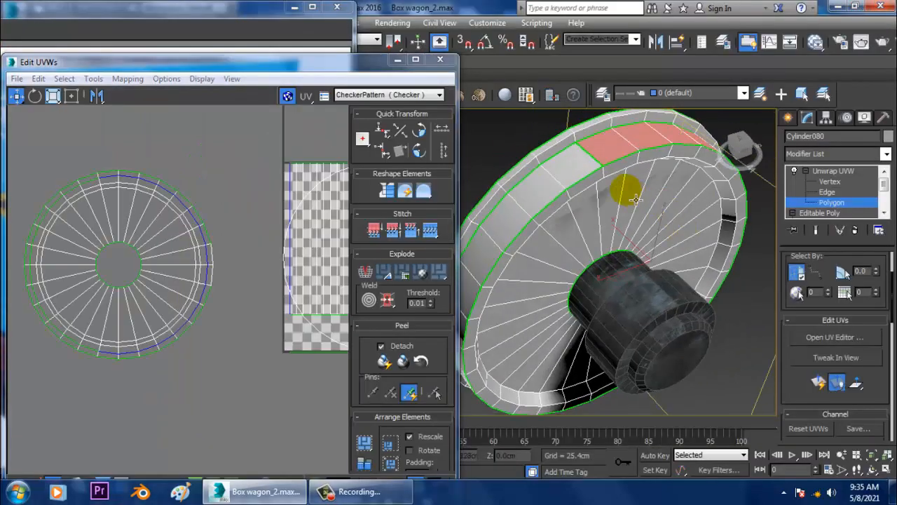
pyautogui.click(580, 169)
pyautogui.keyDown('ctrl'); pyautogui.click(540, 197); pyautogui.keyUp('ctrl')
pyautogui.keyDown('ctrl'); pyautogui.click(517, 221); pyautogui.keyUp('ctrl')
pyautogui.keyDown('alt'); pyautogui.moveTo(533, 257); pyautogui.dragTo(530, 244, button='middle'); pyautogui.keyUp('alt')
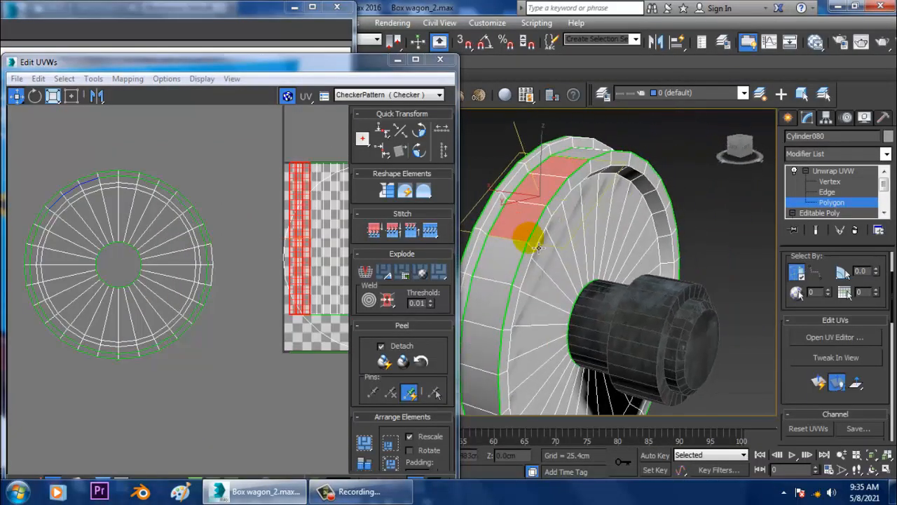
pyautogui.keyDown('ctrl'); pyautogui.click(501, 264); pyautogui.keyUp('ctrl')
pyautogui.keyDown('ctrl'); pyautogui.click(497, 306); pyautogui.keyUp('ctrl')
pyautogui.keyDown('alt'); pyautogui.moveTo(504, 333); pyautogui.dragTo(598, 235, button='middle'); pyautogui.keyUp('alt')
pyautogui.keyDown('ctrl'); pyautogui.click(626, 216); pyautogui.keyUp('ctrl')
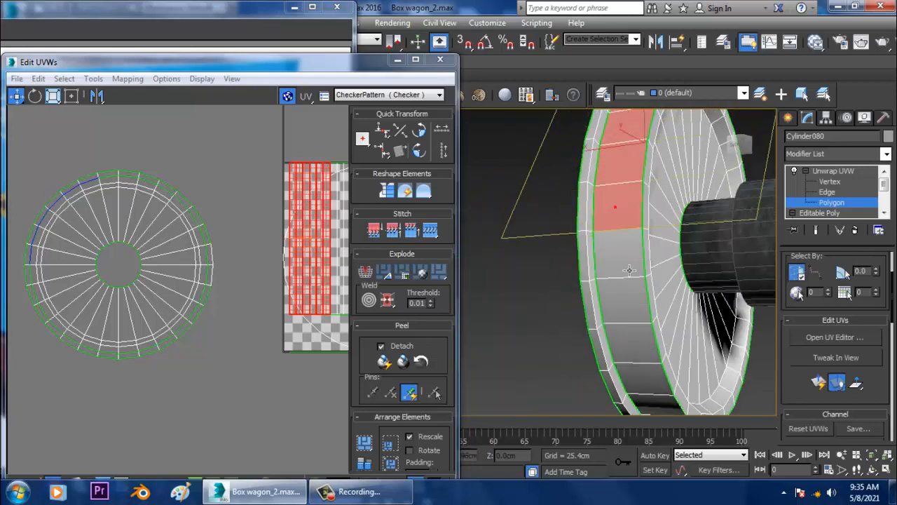
pyautogui.keyDown('ctrl'); pyautogui.click(629, 268); pyautogui.keyUp('ctrl')
pyautogui.keyDown('ctrl'); pyautogui.click(636, 317); pyautogui.keyUp('ctrl')
pyautogui.keyDown('ctrl'); pyautogui.click(639, 344); pyautogui.keyUp('ctrl')
# Step: Add the remaining lower tread polygons to the selection to complete the wheel's second tread half
pyautogui.keyDown('alt'); pyautogui.moveTo(687, 362); pyautogui.dragTo(537, 304, button='middle'); pyautogui.keyUp('alt')
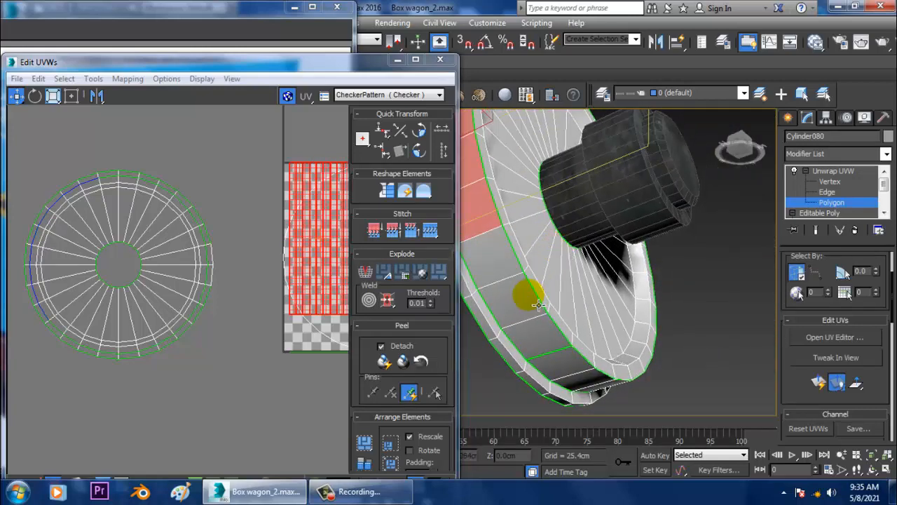
pyautogui.keyDown('ctrl'); pyautogui.click(492, 261); pyautogui.keyUp('ctrl')
pyautogui.keyDown('ctrl'); pyautogui.click(559, 343); pyautogui.keyUp('ctrl')
pyautogui.keyDown('alt'); pyautogui.moveTo(671, 391); pyautogui.dragTo(640, 323, button='middle'); pyautogui.keyUp('alt')
pyautogui.keyDown('ctrl'); pyautogui.click(646, 291); pyautogui.keyUp('ctrl')
pyautogui.scroll(-3, 647, 292)
pyautogui.keyDown('alt'); pyautogui.moveTo(649, 293); pyautogui.dragTo(684, 307, button='middle'); pyautogui.keyUp('alt')
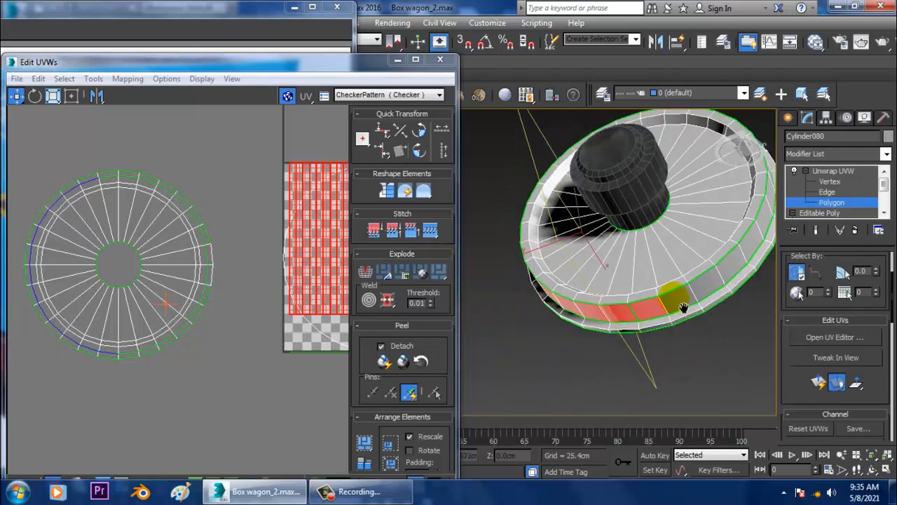
# Step: Planar-map the second tread half and move its UV strip beside the first strip, clear of the circular wheel shell
pyautogui.click(819, 383)
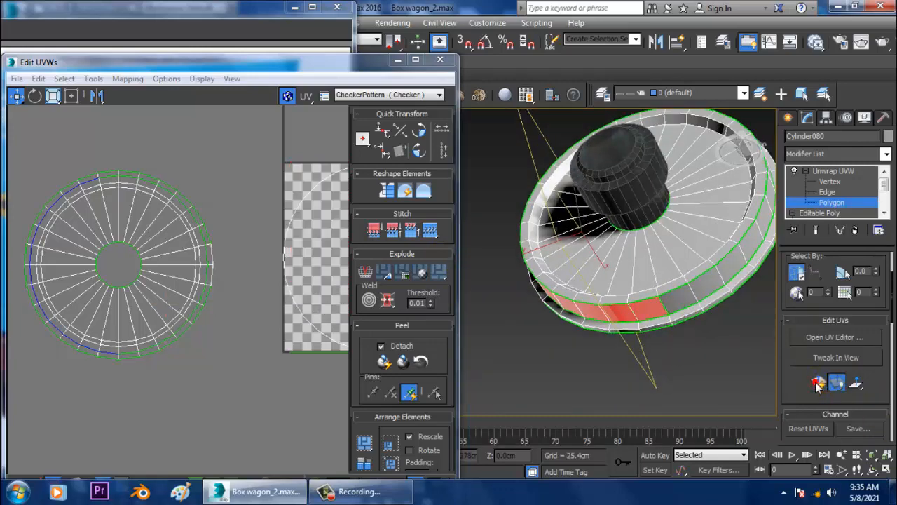
pyautogui.click(843, 341)
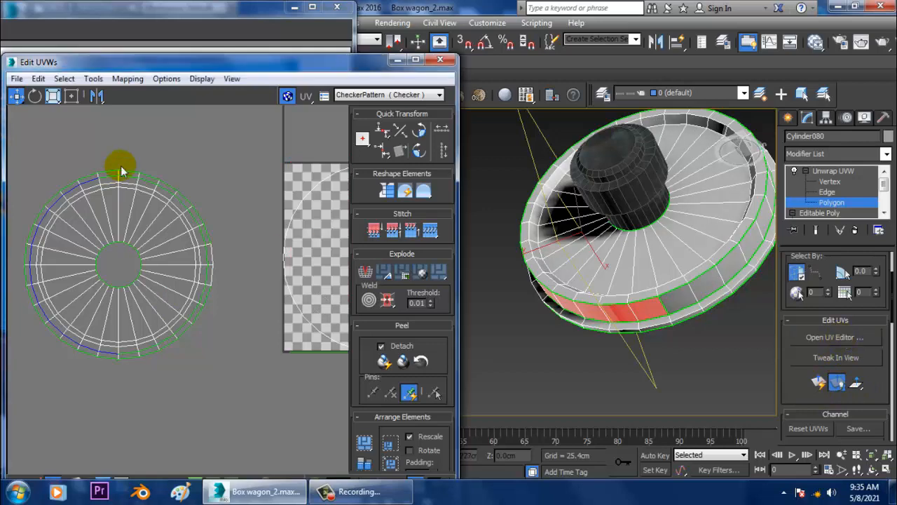
pyautogui.scroll(-4, 261, 247)
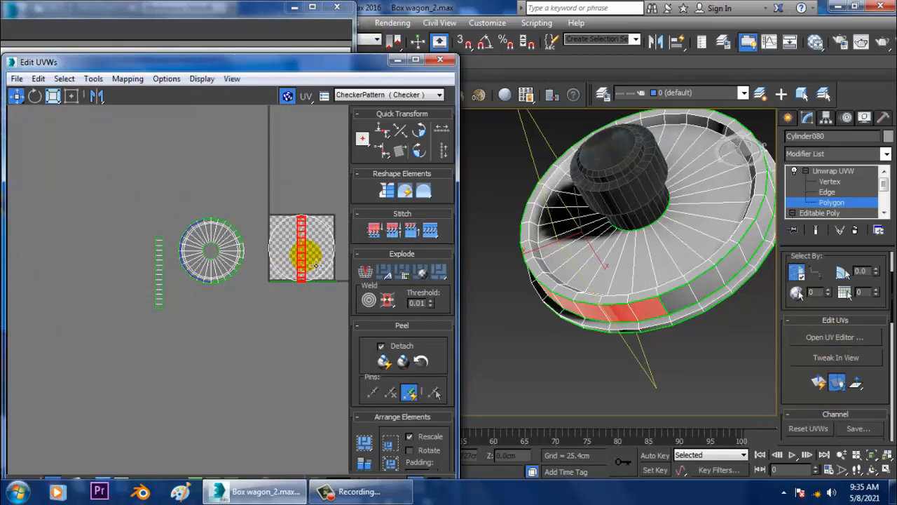
pyautogui.moveTo(315, 265); pyautogui.dragTo(234, 272)
pyautogui.hotkey('ctrl', 'z')
pyautogui.hotkey('ctrl', 'z')
pyautogui.moveTo(312, 267); pyautogui.dragTo(114, 283)
pyautogui.moveTo(127, 276); pyautogui.dragTo(220, 254, button='middle')
pyautogui.scroll(2, 221, 254)
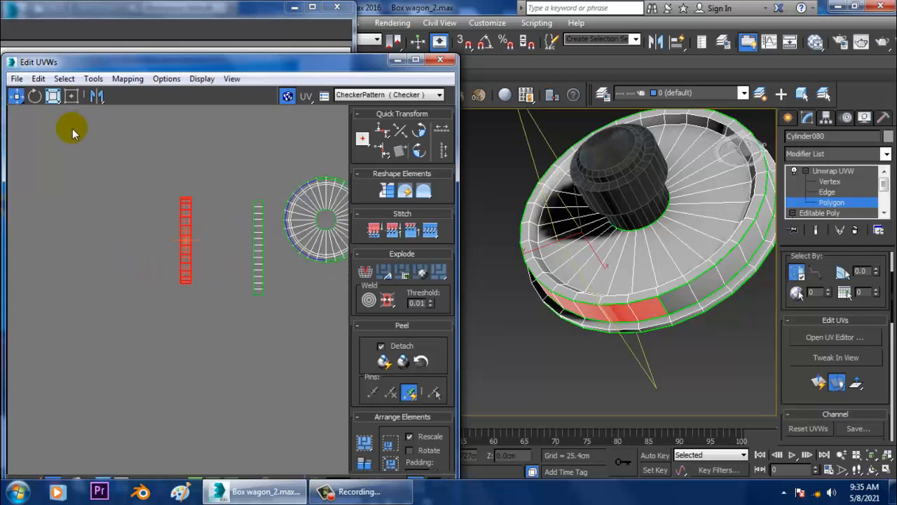
# Step: Relax the second tread strip by edge angles and close the Relax tool
pyautogui.click(94, 79)
pyautogui.click(138, 301)
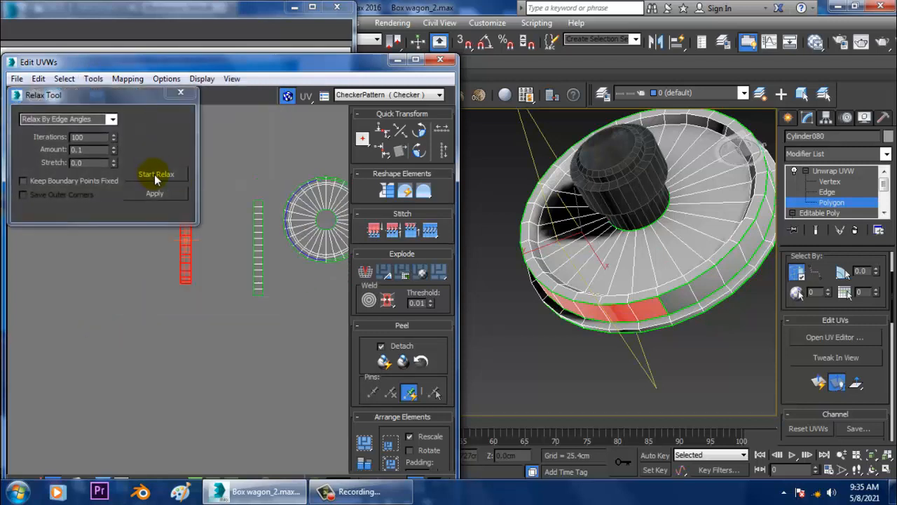
pyautogui.click(154, 174)
pyautogui.click(154, 174)
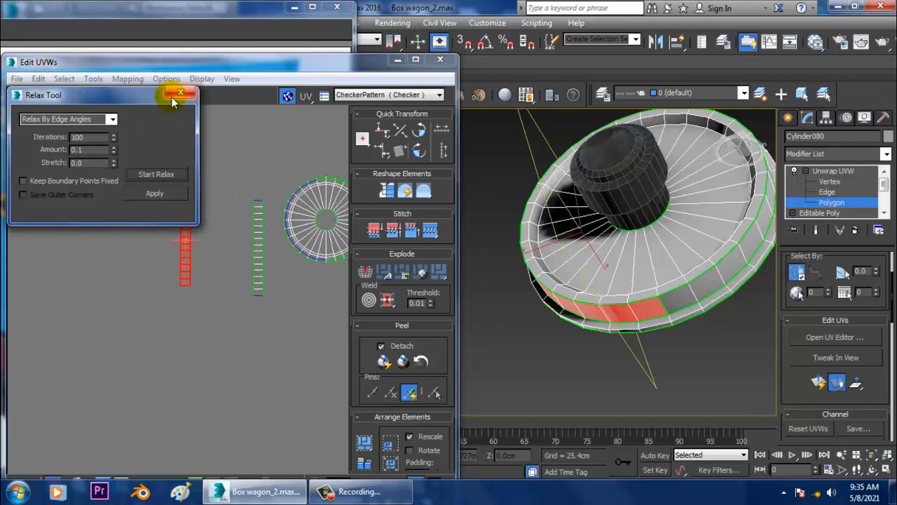
pyautogui.click(174, 95)
# Step: Check which end edges of the two tread strips match by selecting the second strip's upper end edge
pyautogui.moveTo(224, 286); pyautogui.dragTo(242, 307, button='middle')
pyautogui.scroll(3, 231, 279)
pyautogui.moveTo(232, 258); pyautogui.dragTo(198, 256, button='middle')
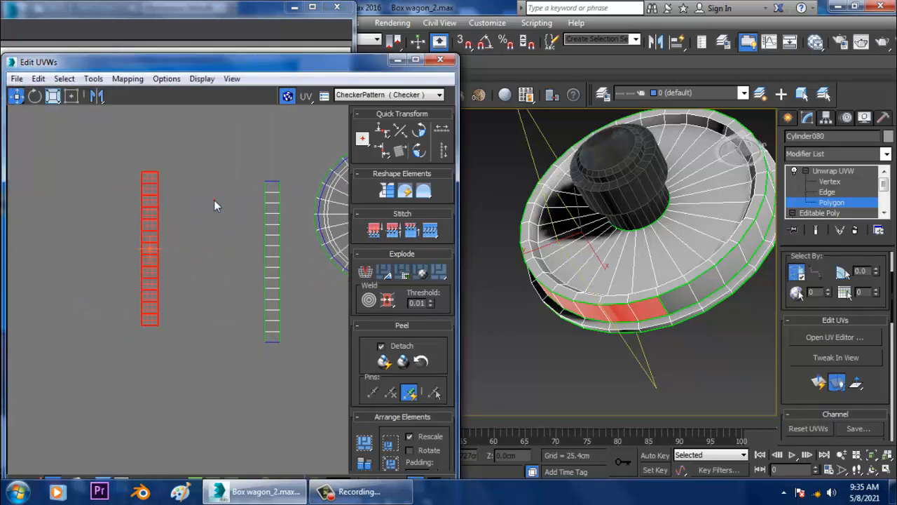
pyautogui.click(214, 200)
pyautogui.press('2')
pyautogui.click(148, 172)
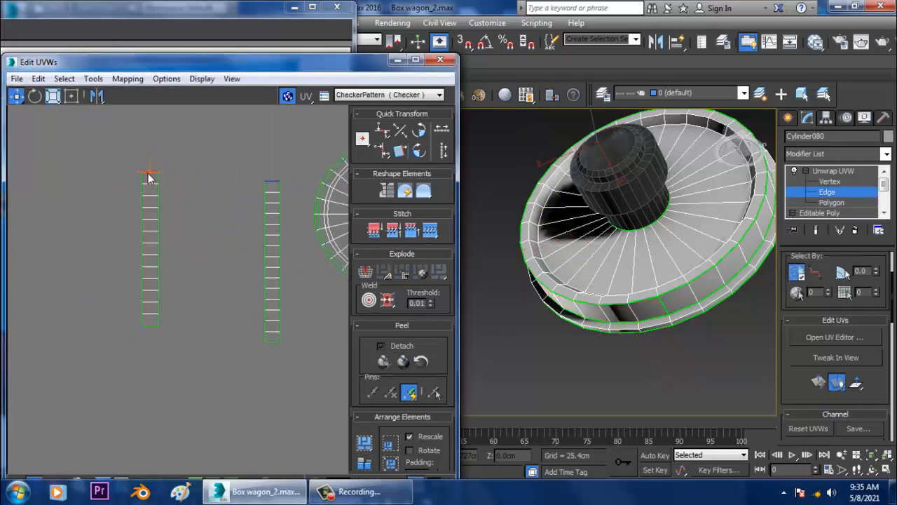
pyautogui.click(148, 173)
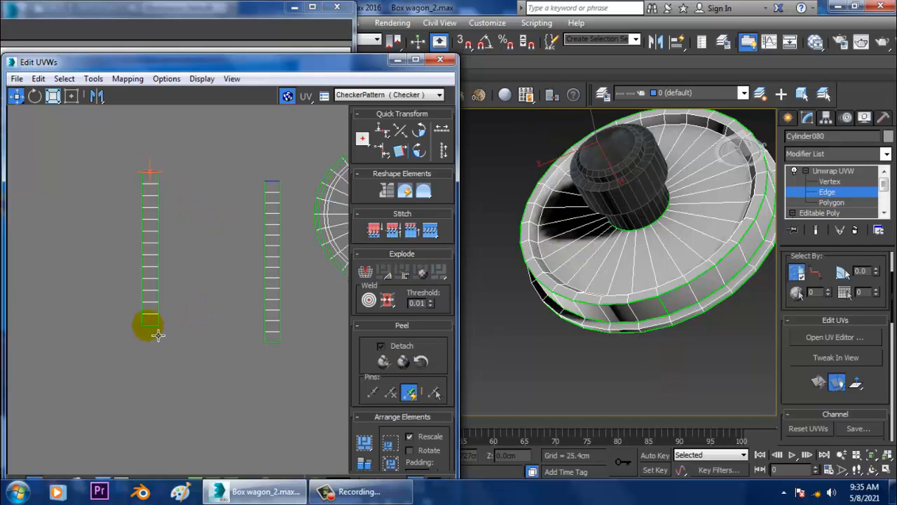
# Step: Select all polygons of the second tread strip and rotate the strip end for end
pyautogui.click(168, 213)
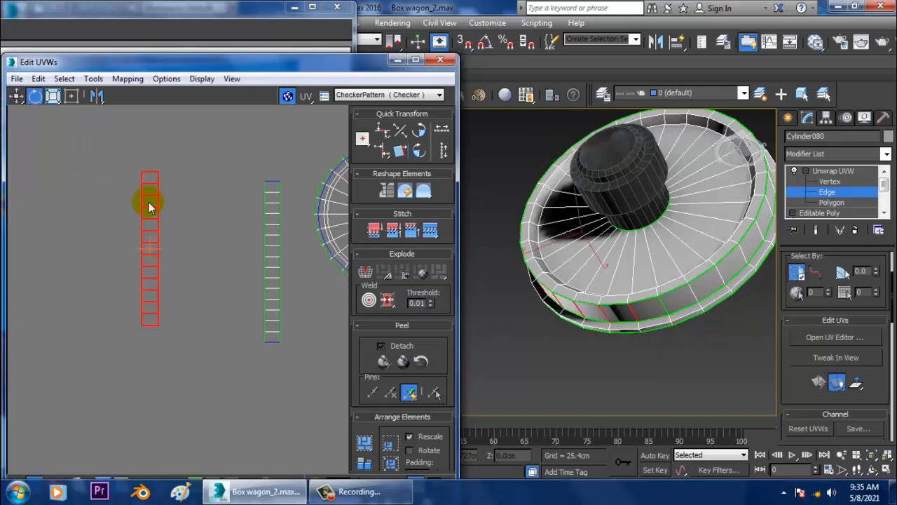
pyautogui.click(827, 202)
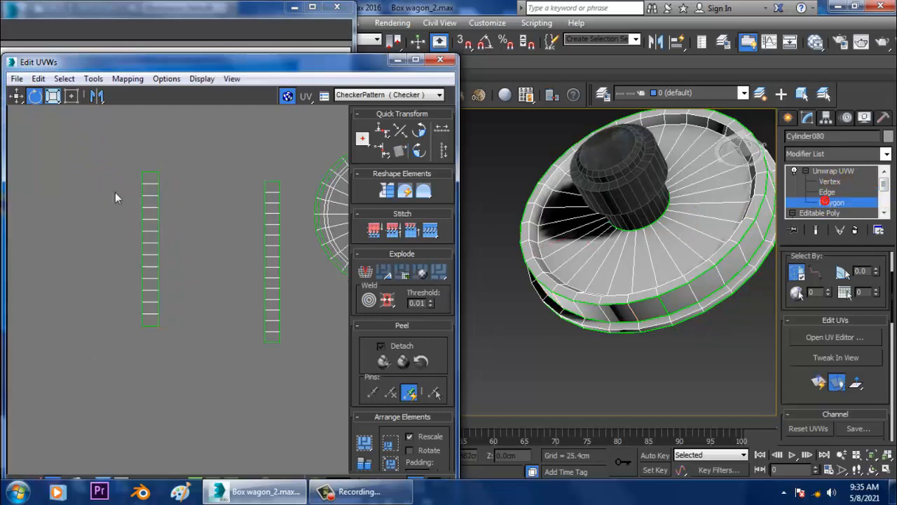
pyautogui.click(174, 313)
pyautogui.moveTo(164, 213); pyautogui.dragTo(150, 354)
# Step: Move the second tread strip directly below the first so that their matching ends nearly touch
pyautogui.press('w')
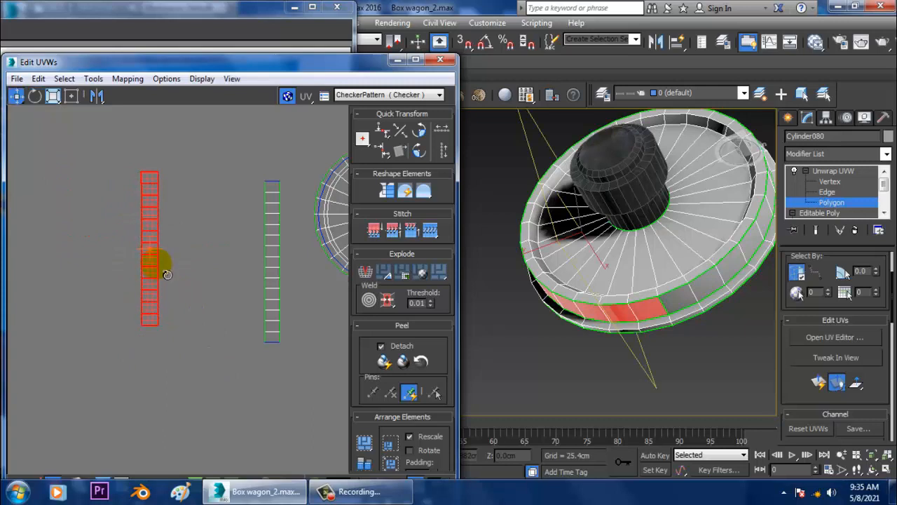
pyautogui.moveTo(159, 266); pyautogui.dragTo(281, 442)
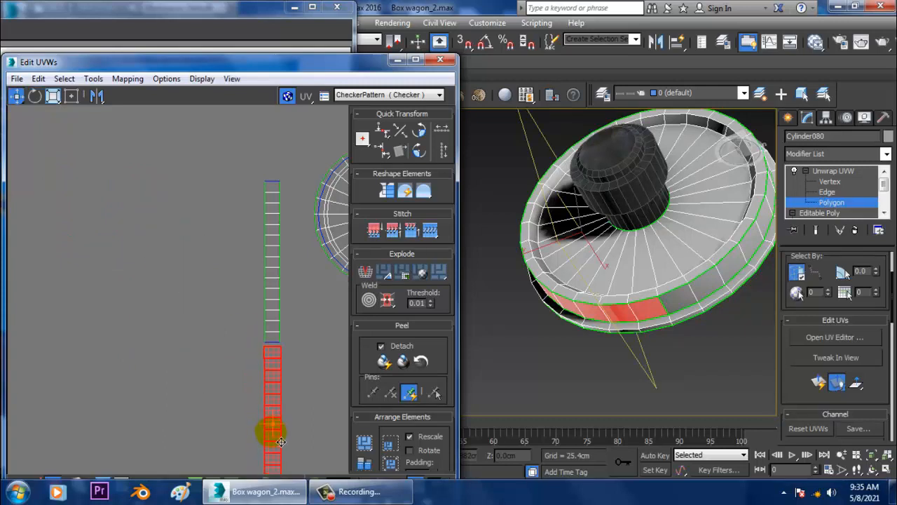
pyautogui.scroll(3, 289, 419)
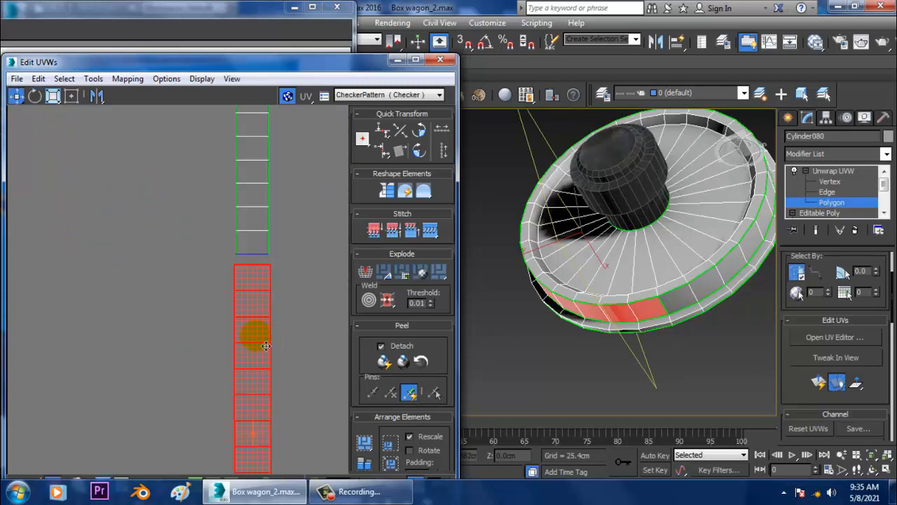
pyautogui.moveTo(265, 344); pyautogui.dragTo(253, 336)
# Step: Stitch the two tread strips at their matching end edge, with Align Clusters and Scale Clusters on and a bias of 0.5
pyautogui.press('2')
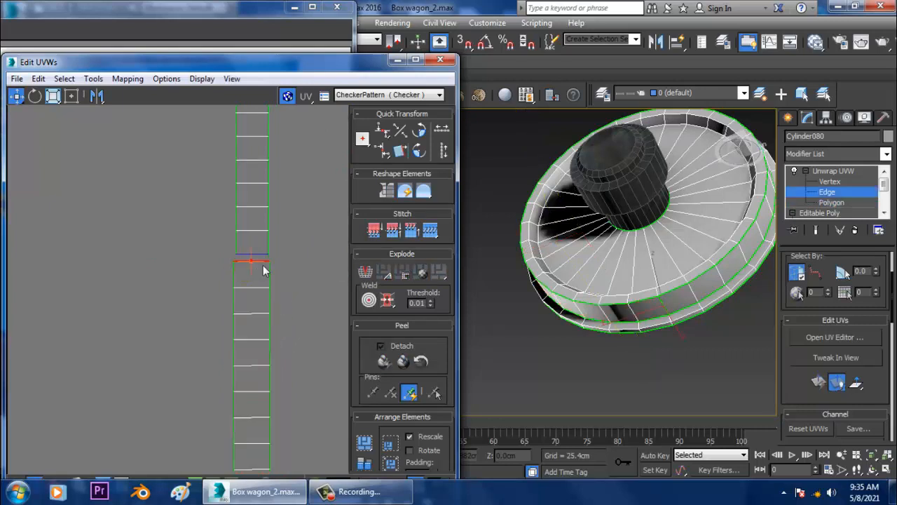
pyautogui.click(92, 79)
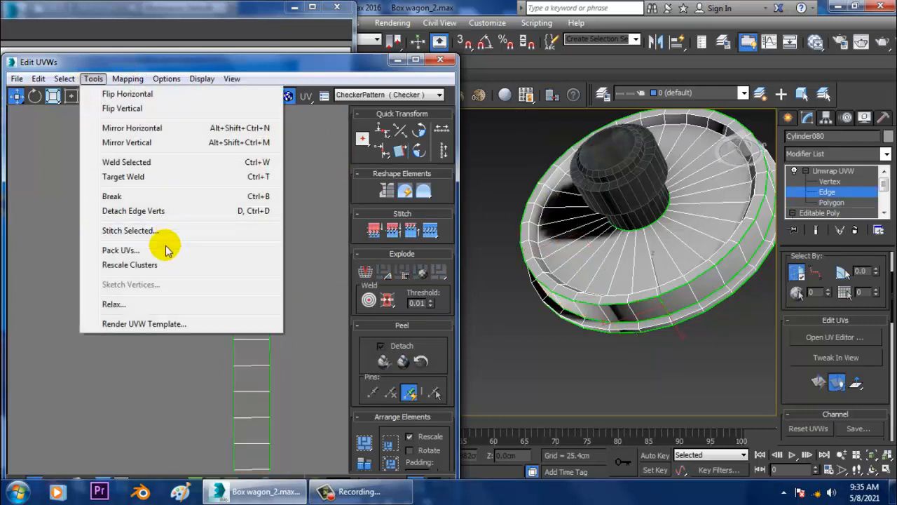
pyautogui.click(128, 231)
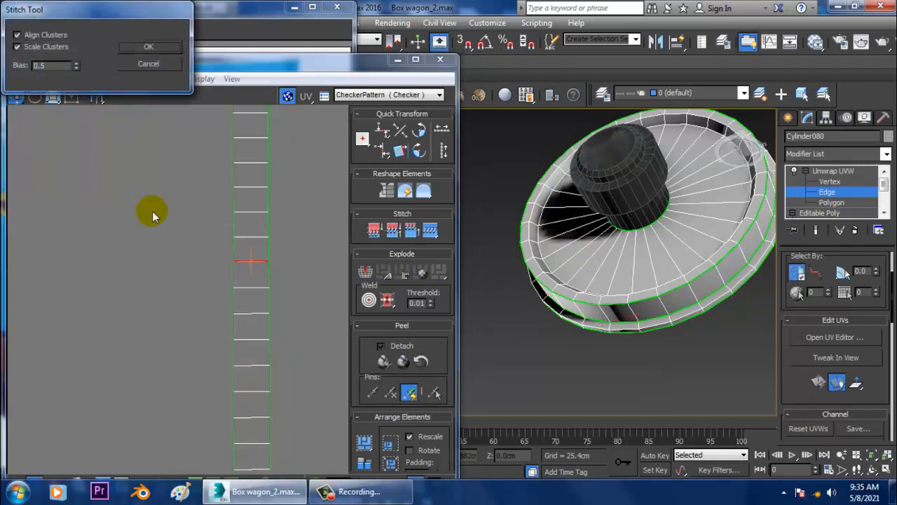
pyautogui.click(149, 47)
# Step: Select the stitched tread strip, start relaxing it by edge angles and open the list of relax methods
pyautogui.scroll(-3, 260, 210)
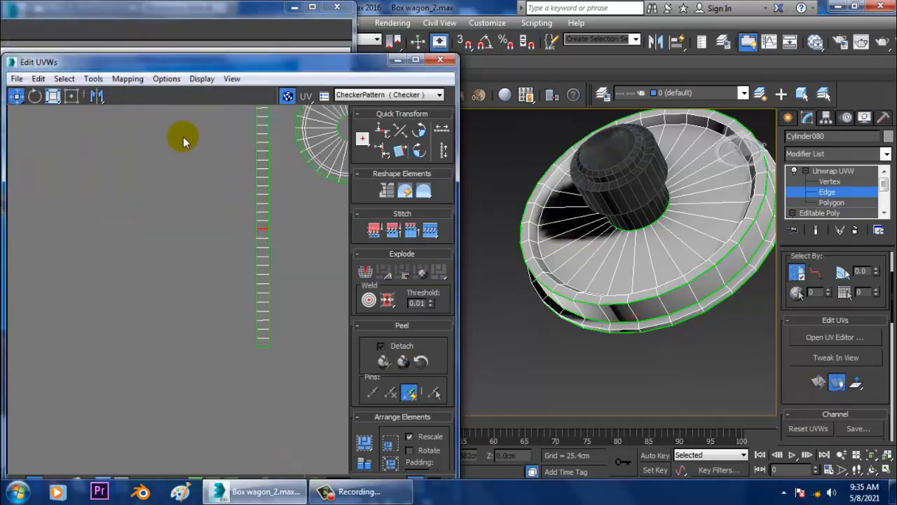
pyautogui.moveTo(260, 210); pyautogui.dragTo(144, 161, button='middle')
pyautogui.moveTo(216, 338); pyautogui.dragTo(229, 336)
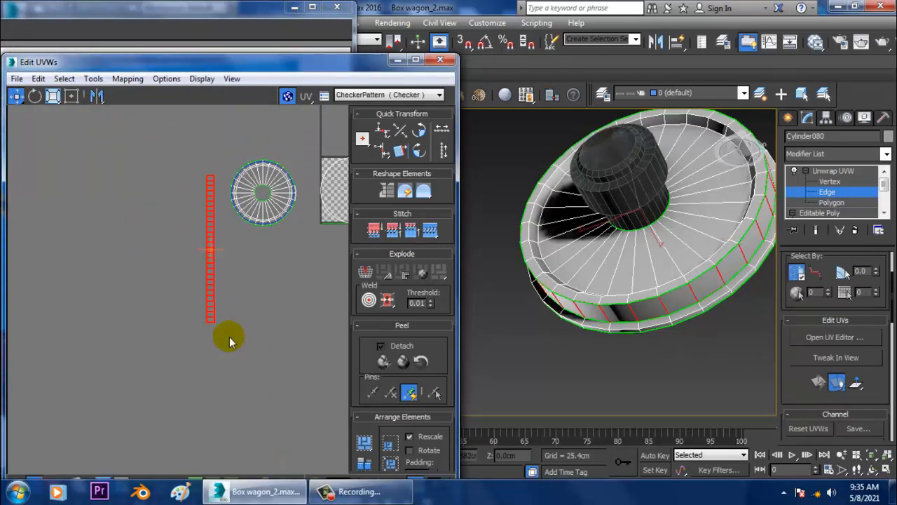
pyautogui.scroll(2, 234, 330)
pyautogui.click(93, 79)
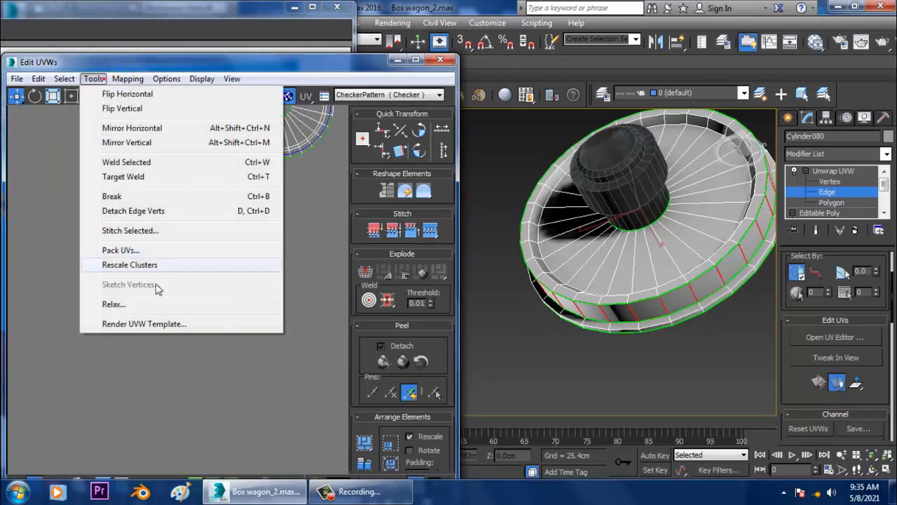
pyautogui.click(155, 304)
pyautogui.click(164, 176)
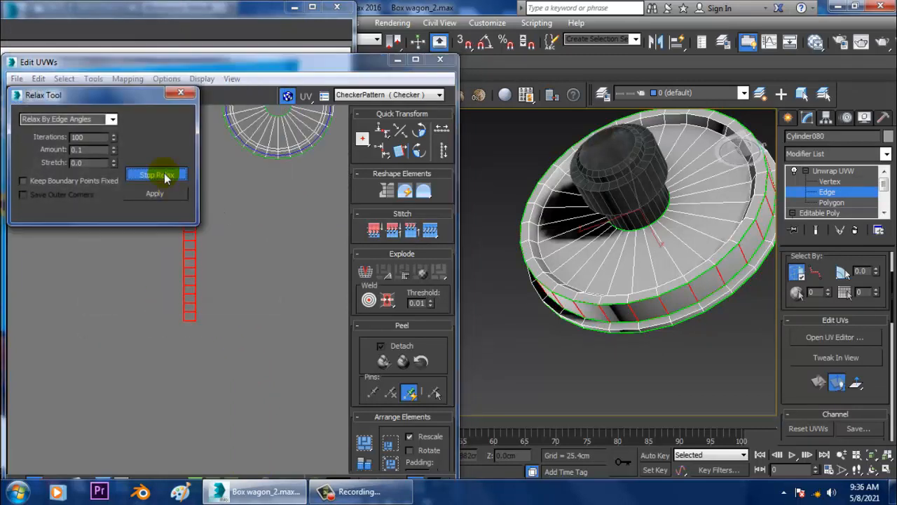
pyautogui.click(112, 119)
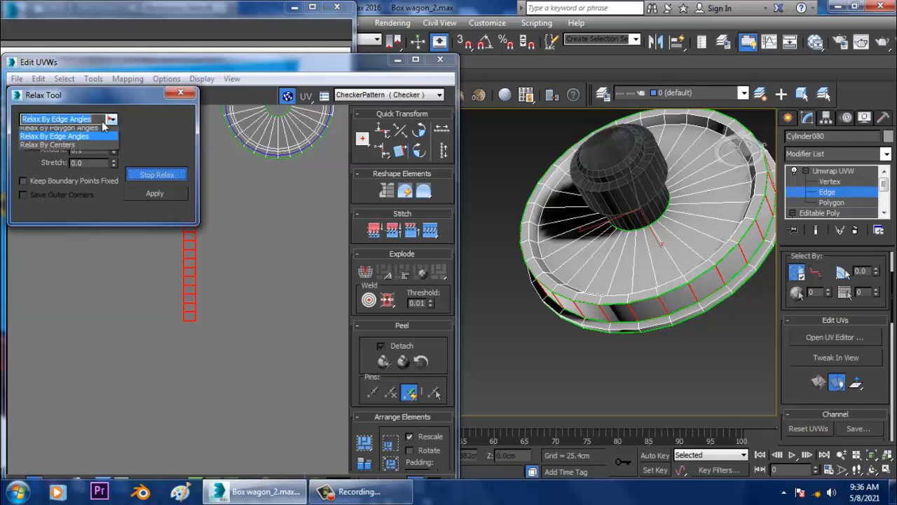
# Step: Relax the selected rim strip's UVs by polygon angles and close the Relax Tool
pyautogui.click(63, 128)
pyautogui.click(169, 175)
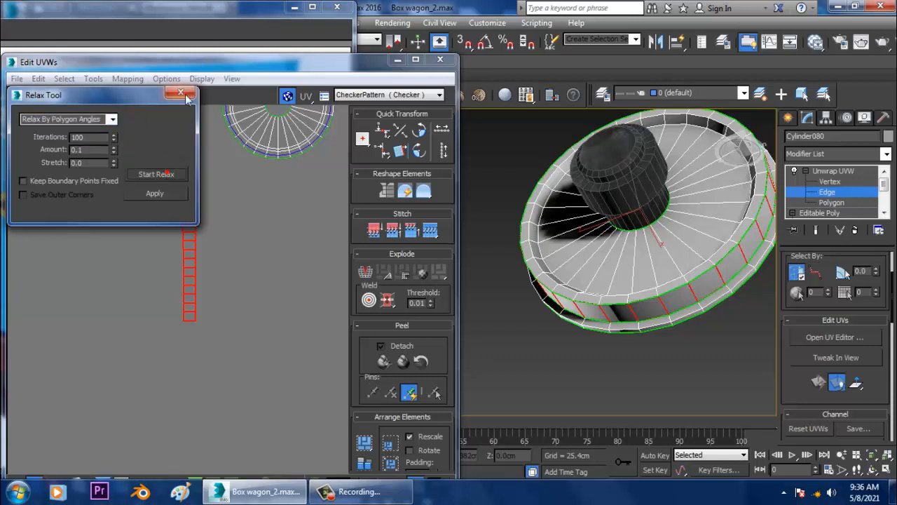
pyautogui.moveTo(252, 198); pyautogui.dragTo(200, 300, button='middle')
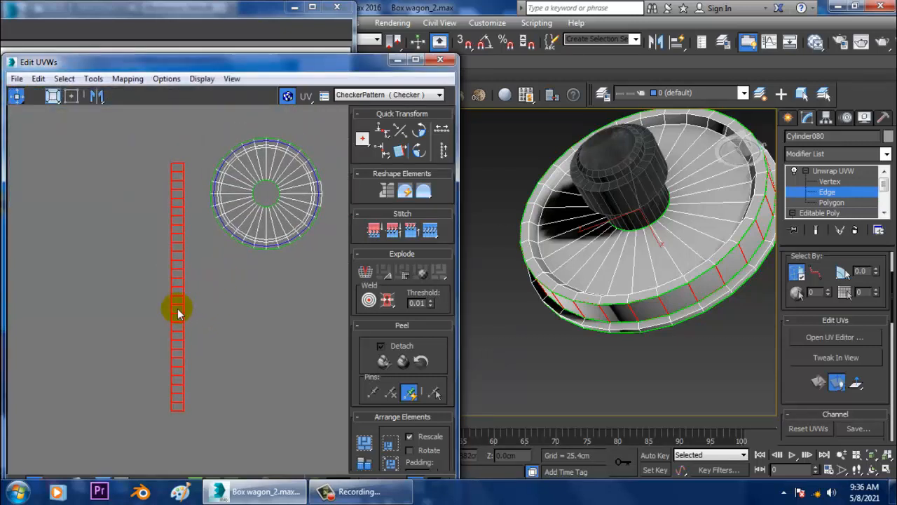
# Step: Select all polygons of the vertical rim strip and rotate its UV shell about 90 degrees so it lies roughly horizontal
pyautogui.click(37, 97)
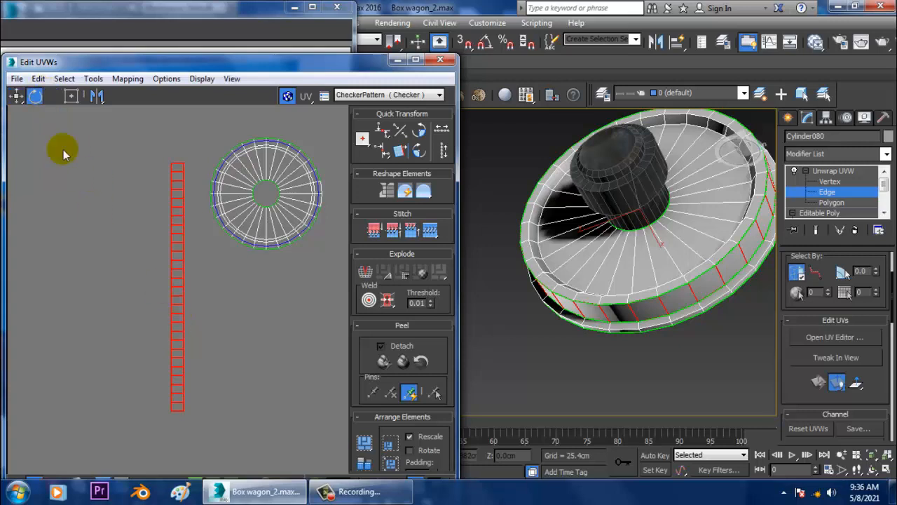
pyautogui.click(181, 369)
pyautogui.hotkey('ctrl', 'z')
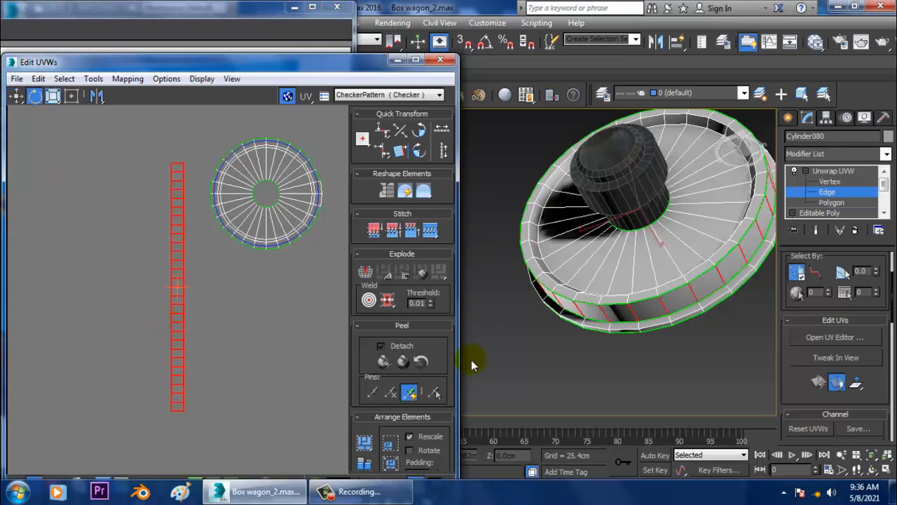
pyautogui.click(833, 203)
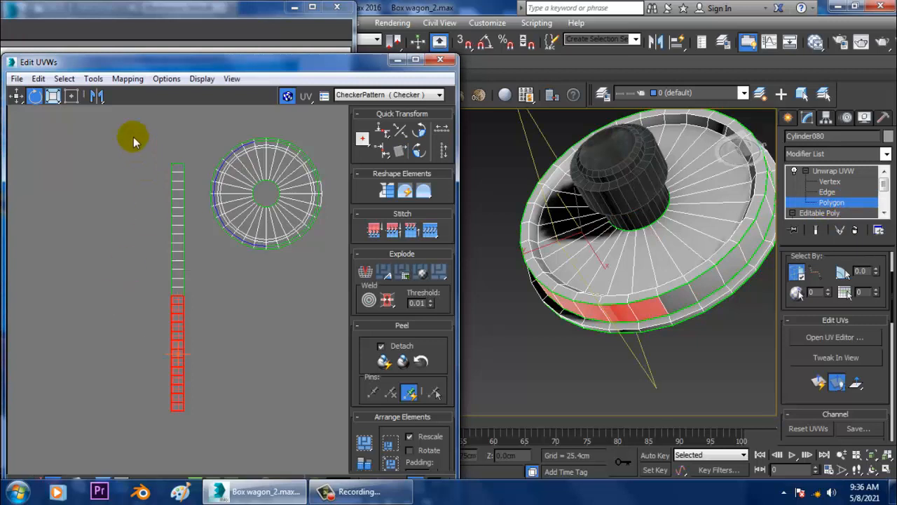
pyautogui.moveTo(133, 137); pyautogui.dragTo(204, 406)
pyautogui.click(206, 404)
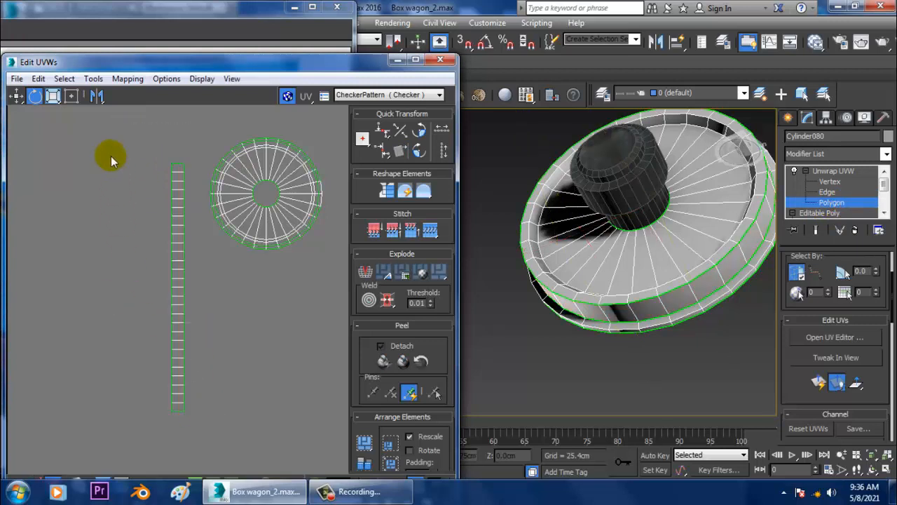
pyautogui.click(185, 391)
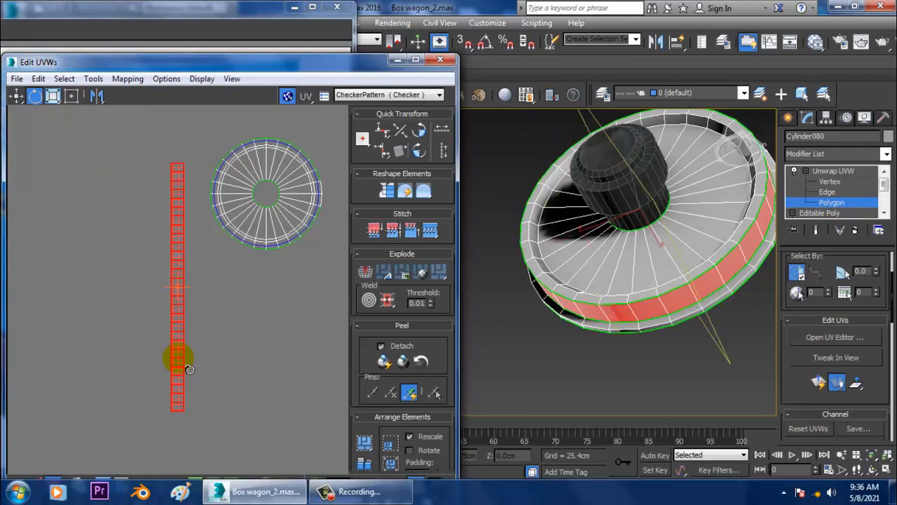
pyautogui.moveTo(175, 361); pyautogui.dragTo(267, 282)
pyautogui.press('w')
pyautogui.scroll(2, 195, 297)
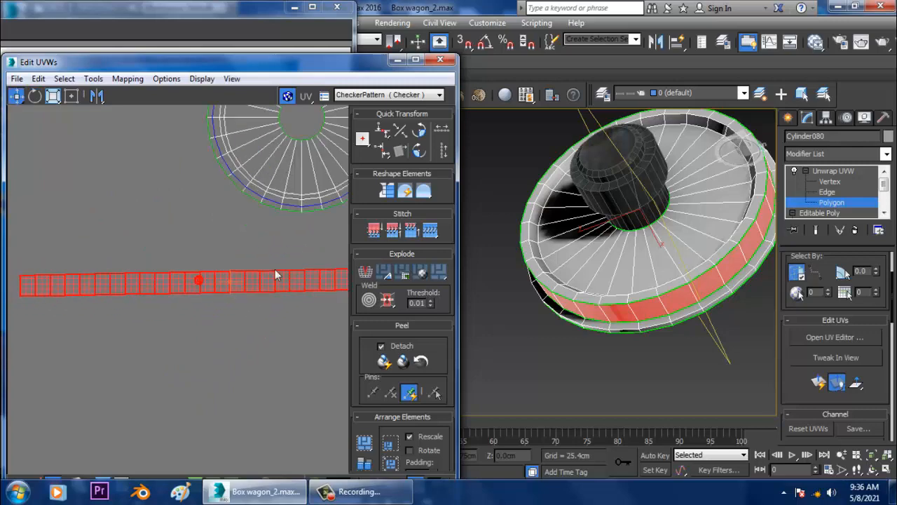
# Step: Select a wedge polygon and an outer-ring polygon of the round UV shell to check which faces they belong to
pyautogui.moveTo(279, 274); pyautogui.dragTo(176, 430, button='middle')
pyautogui.click(161, 260)
pyautogui.scroll(3, 194, 207)
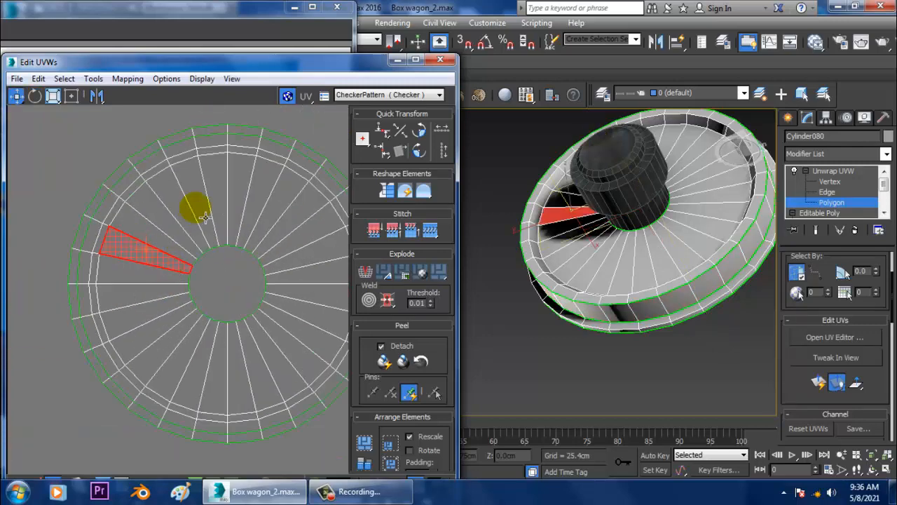
pyautogui.scroll(3, 206, 275)
pyautogui.click(112, 162)
pyautogui.click(113, 159)
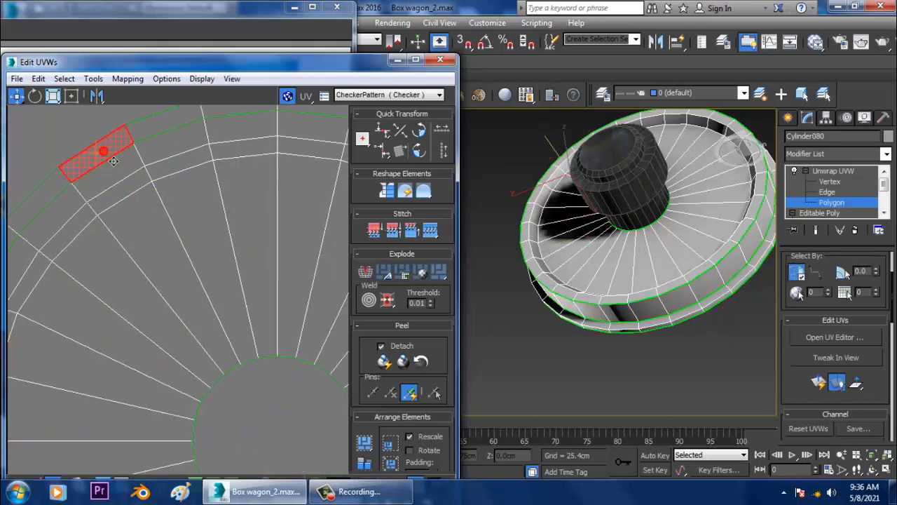
pyautogui.moveTo(120, 155)
pyautogui.mouseDown()
pyautogui.moveTo(114, 142)
pyautogui.moveTo(122, 153)
pyautogui.moveTo(110, 160)
pyautogui.mouseUp()
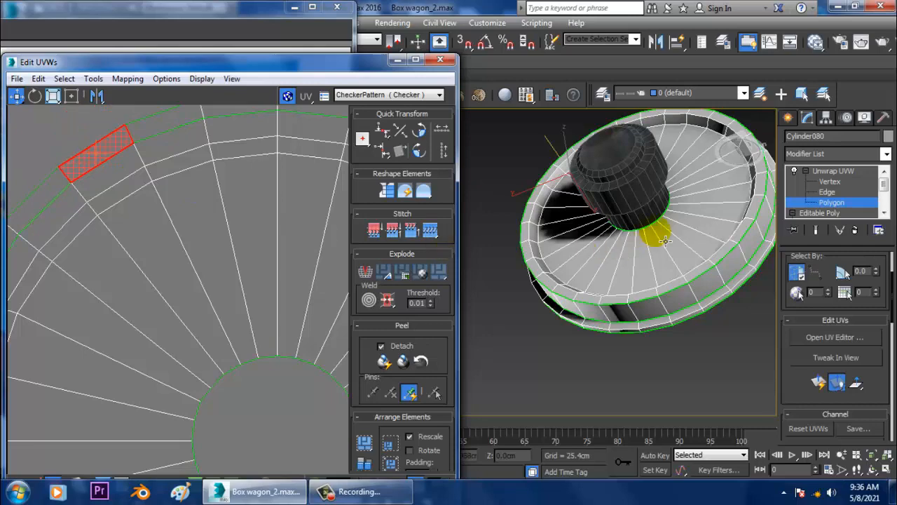
# Step: Examine where another outer-ring polygon of the round UV shell lies on the 3D wheel
pyautogui.keyDown('alt'); pyautogui.moveTo(665, 240); pyautogui.dragTo(497, 211, button='middle'); pyautogui.keyUp('alt')
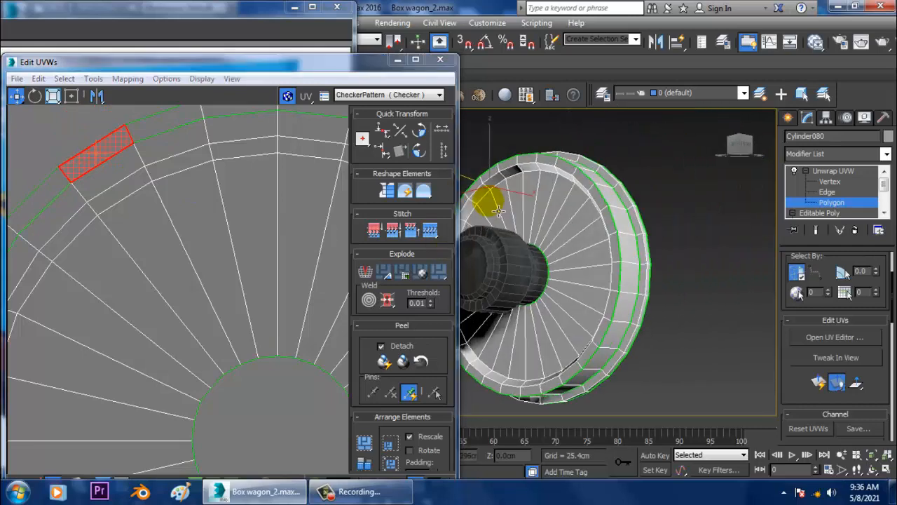
pyautogui.scroll(-5, 581, 228)
pyautogui.moveTo(582, 227); pyautogui.dragTo(612, 227, button='middle')
pyautogui.keyDown('alt'); pyautogui.moveTo(655, 294); pyautogui.dragTo(655, 274, button='middle'); pyautogui.keyUp('alt')
pyautogui.scroll(-2, 263, 255)
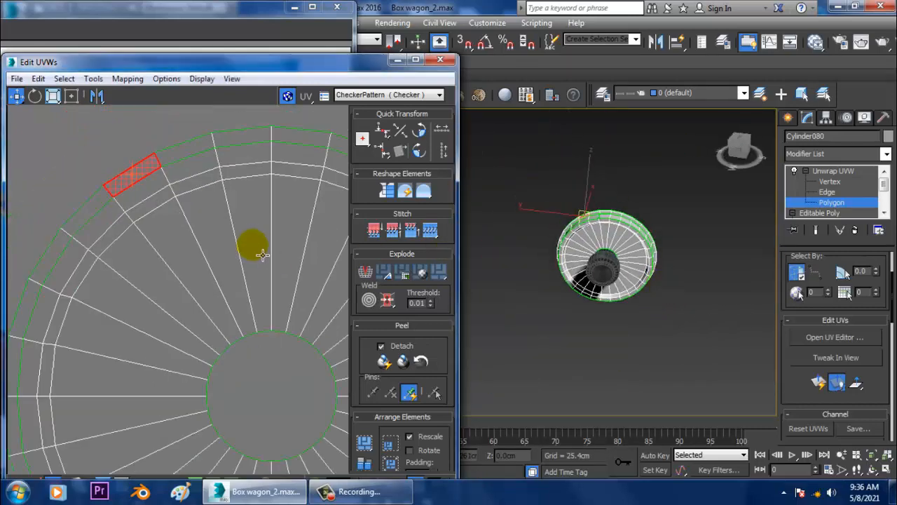
pyautogui.moveTo(263, 255); pyautogui.dragTo(240, 252, button='middle')
pyautogui.scroll(-3, 219, 263)
pyautogui.click(181, 180)
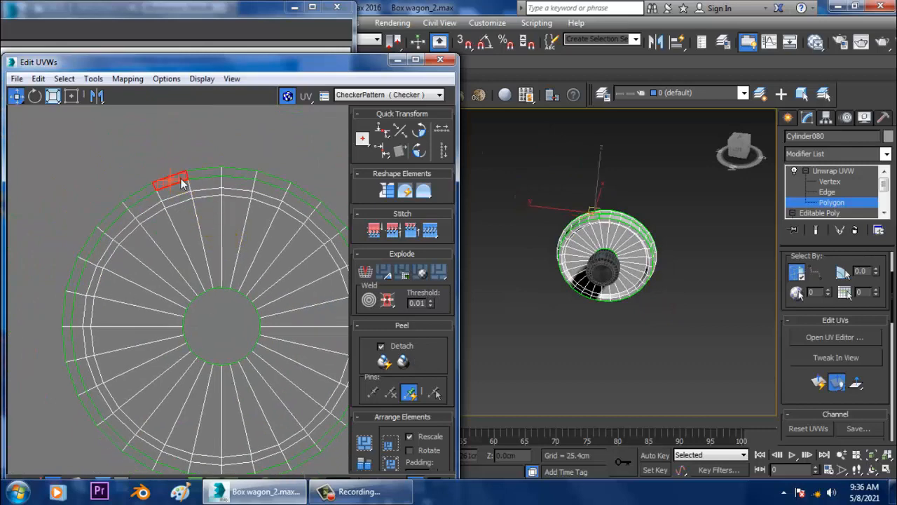
pyautogui.scroll(6, 694, 261)
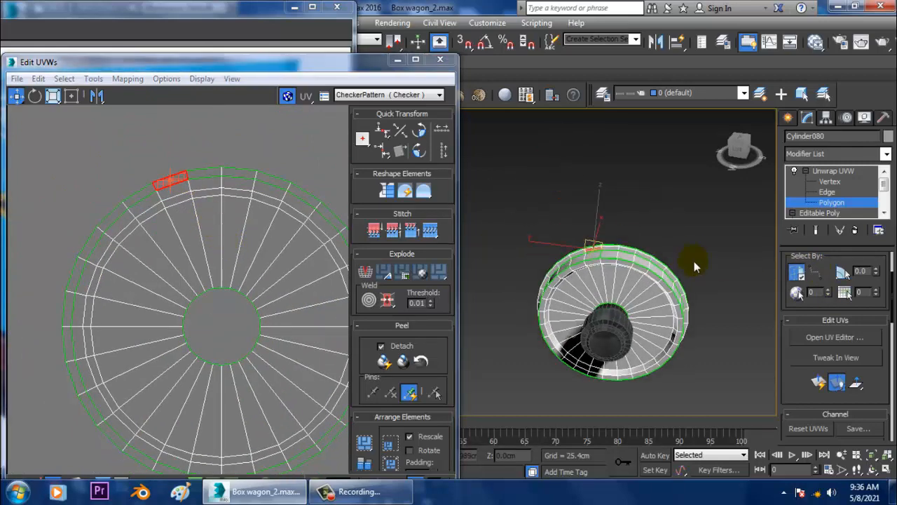
# Step: Try to select the ring of short edges around the wheel's narrow outer flange in edge mode
pyautogui.click(822, 192)
pyautogui.moveTo(642, 252); pyautogui.dragTo(654, 254, button='middle')
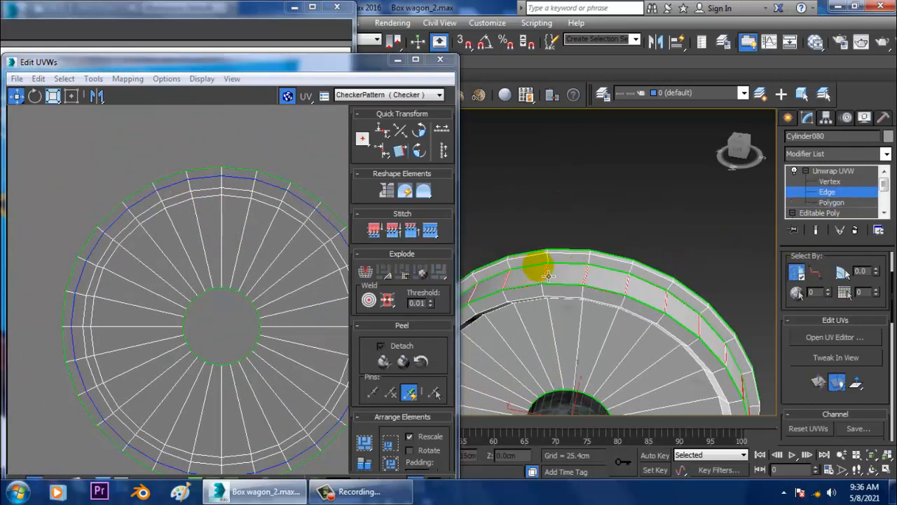
pyautogui.click(556, 269)
pyautogui.scroll(3, 612, 274)
pyautogui.hotkey('alt', 'r')
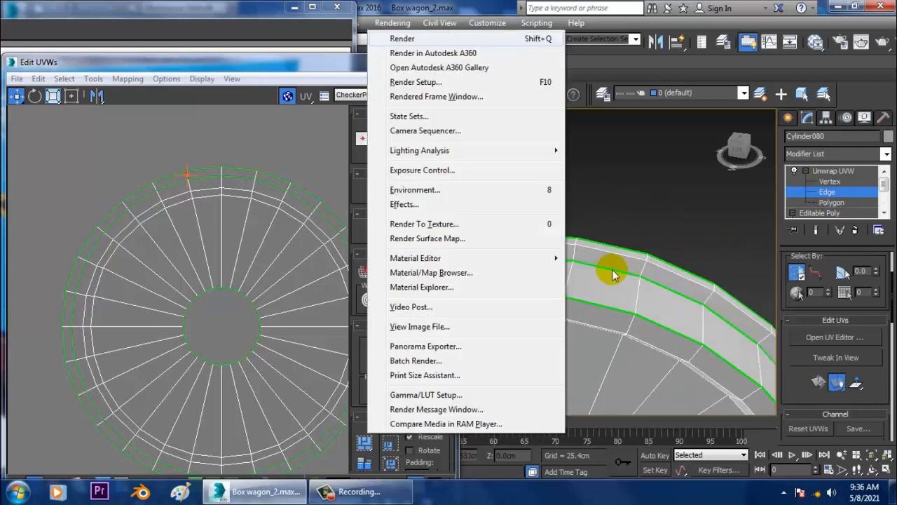
pyautogui.press('Escape')
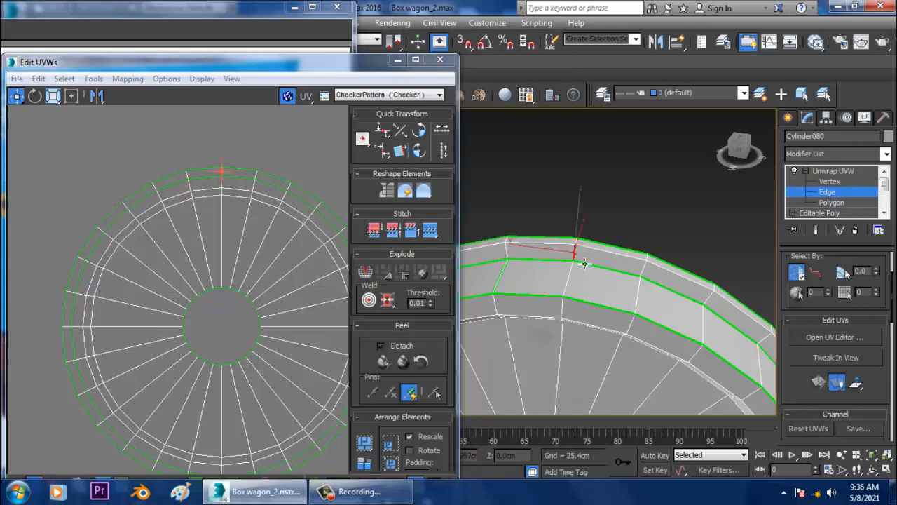
pyautogui.keyDown('alt'); pyautogui.moveTo(575, 254); pyautogui.dragTo(650, 255, button='middle'); pyautogui.keyUp('alt')
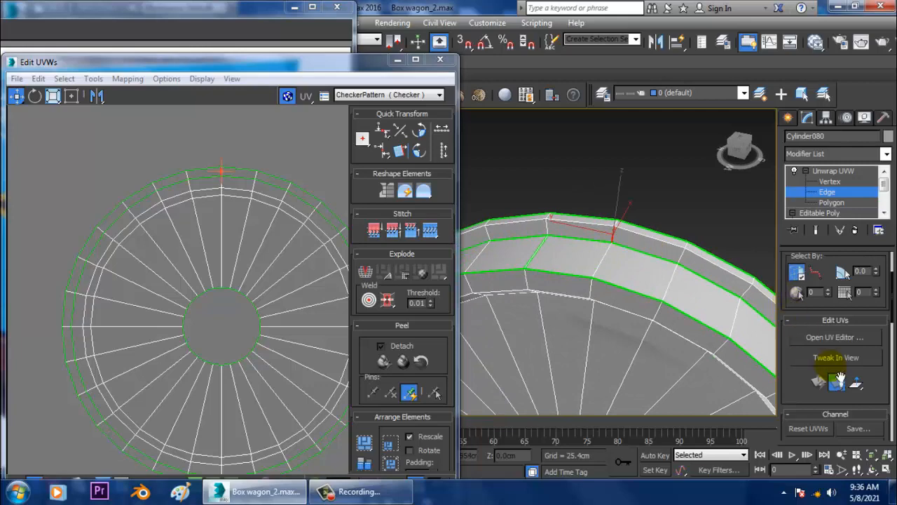
pyautogui.scroll(-5, 631, 263)
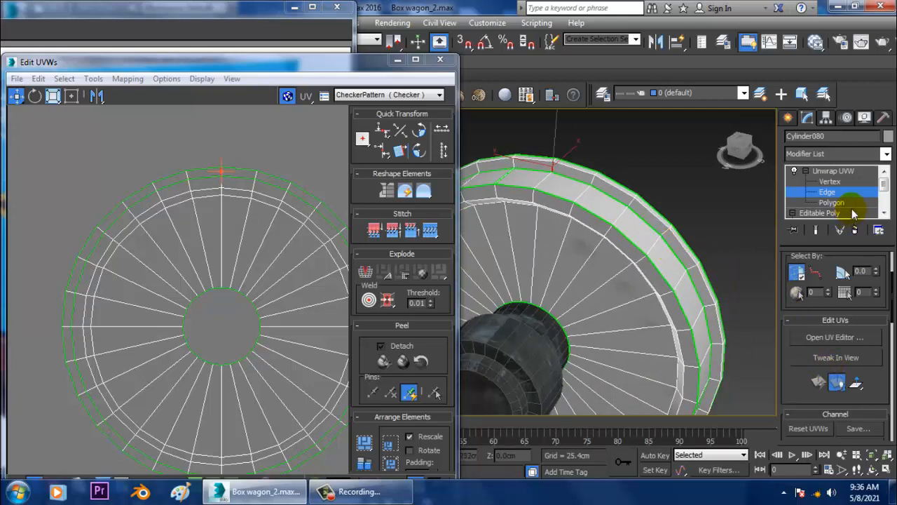
pyautogui.scroll(-5, 631, 189)
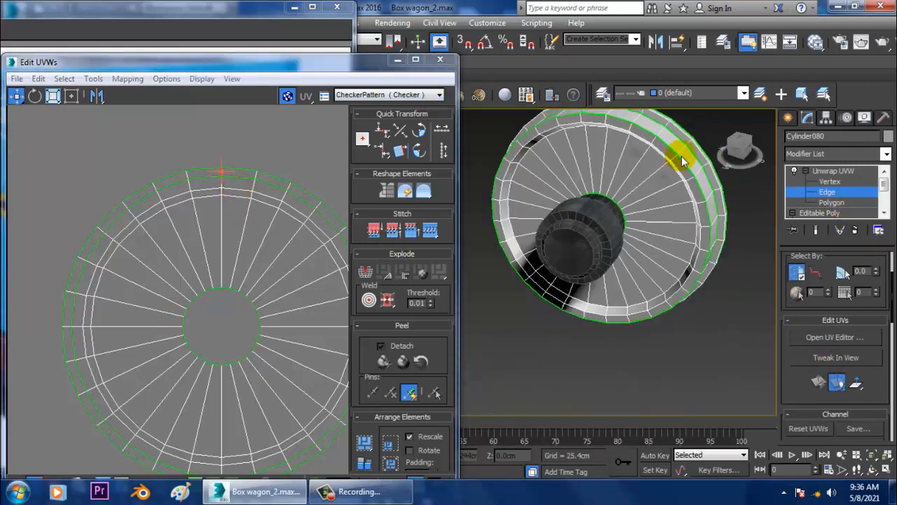
pyautogui.keyDown('alt'); pyautogui.moveTo(716, 209); pyautogui.dragTo(591, 245, button='middle'); pyautogui.keyUp('alt')
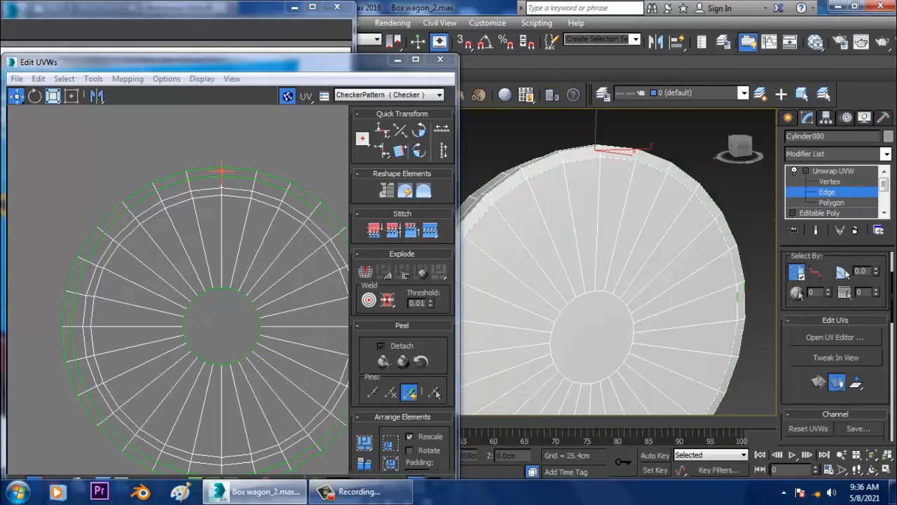
# Step: In polygon mode, select the upper wedges of the wheel's flat back face together with their adjoining flange polygons
pyautogui.click(831, 204)
pyautogui.click(572, 235)
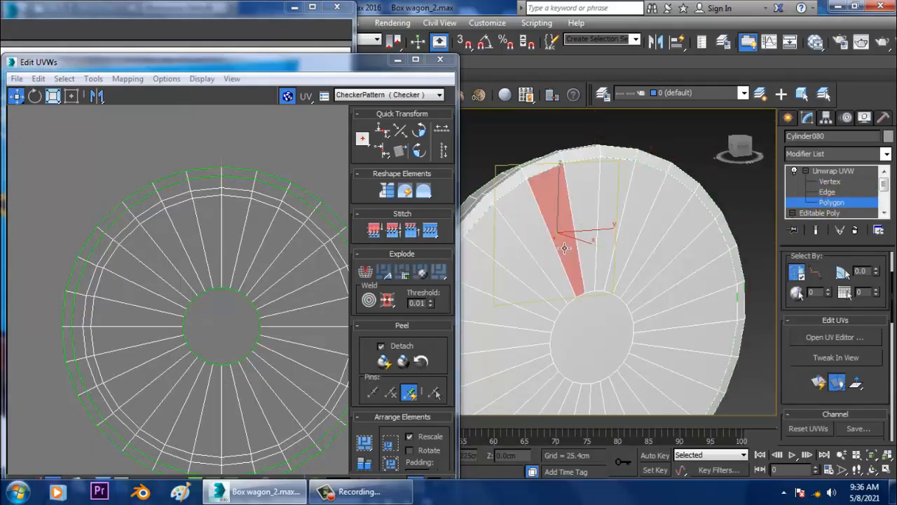
pyautogui.keyDown('ctrl'); pyautogui.click(595, 220); pyautogui.keyUp('ctrl')
pyautogui.click(588, 160)
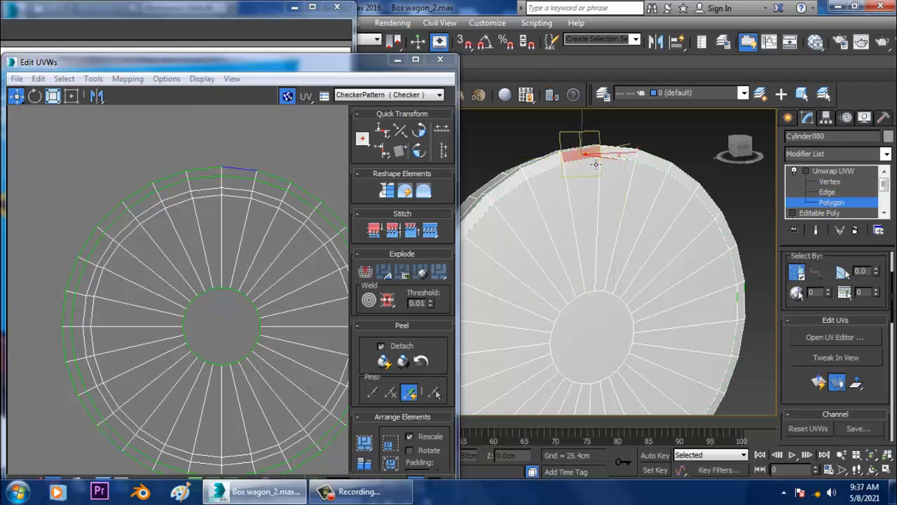
pyautogui.keyDown('alt'); pyautogui.moveTo(613, 182); pyautogui.dragTo(582, 203, button='middle'); pyautogui.keyUp('alt')
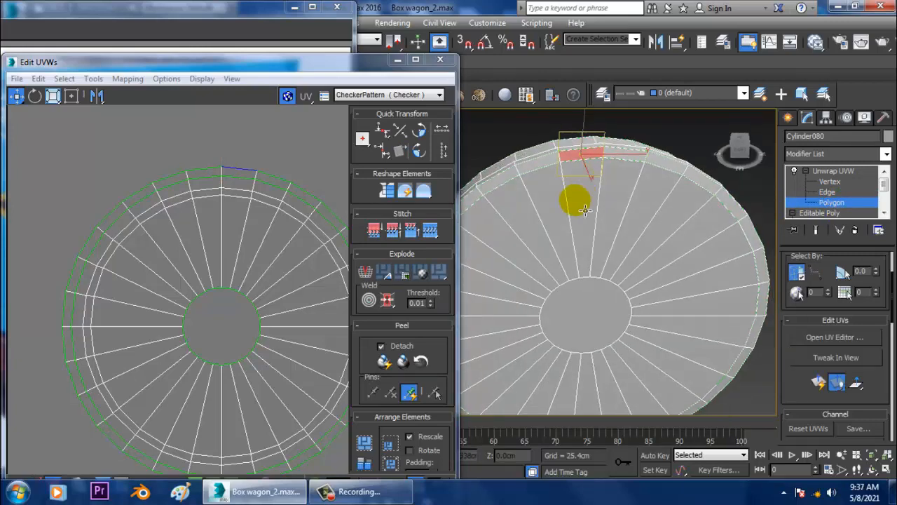
pyautogui.click(587, 211)
pyautogui.keyDown('ctrl'); pyautogui.click(621, 174); pyautogui.keyUp('ctrl')
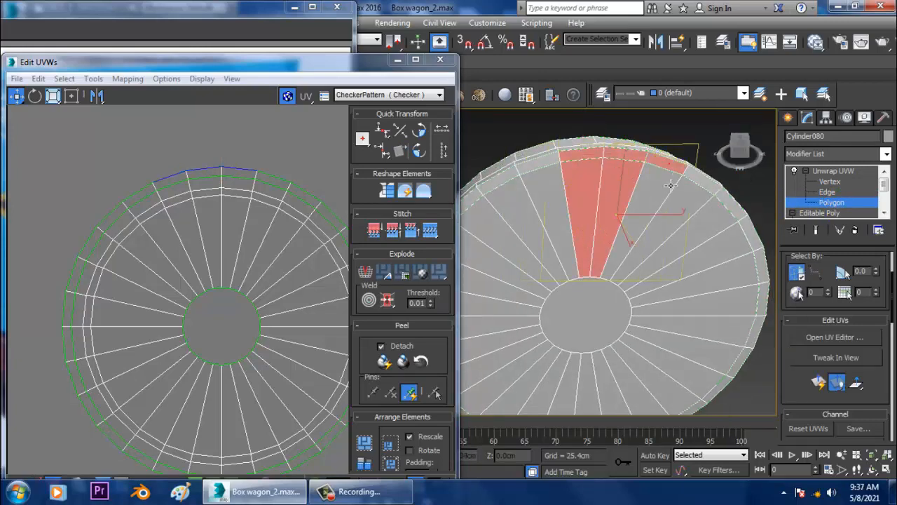
pyautogui.keyDown('ctrl'); pyautogui.click(669, 222); pyautogui.keyUp('ctrl')
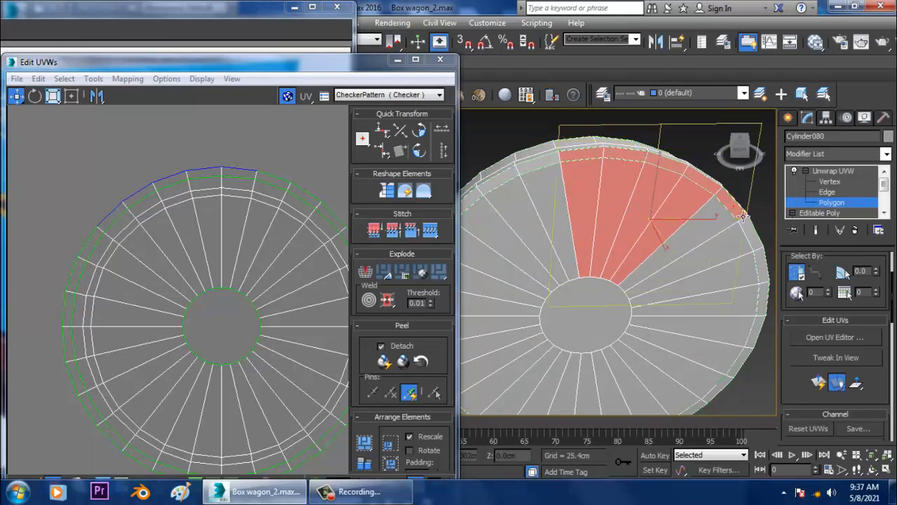
# Step: Add the wedges and flange polygons clockwise around the right-hand half of the back face to the selection
pyautogui.keyDown('alt'); pyautogui.moveTo(695, 270); pyautogui.dragTo(747, 204, button='middle'); pyautogui.keyUp('alt')
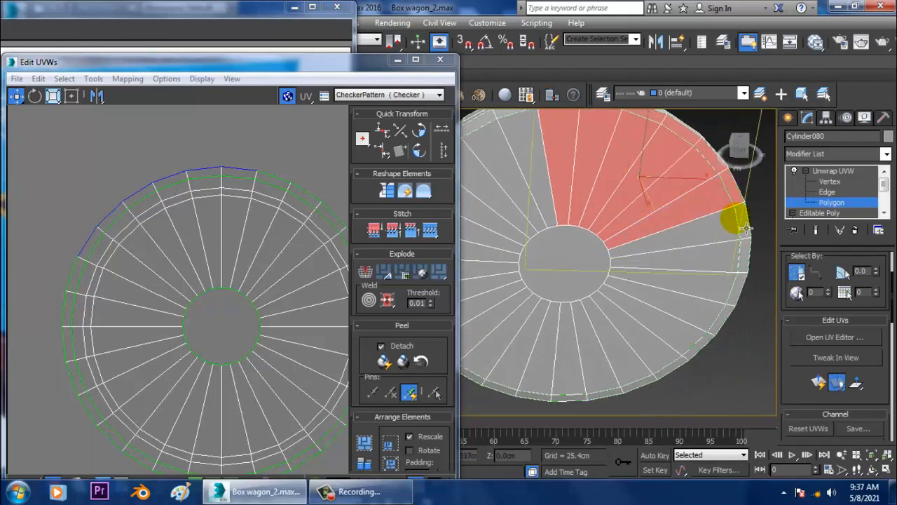
pyautogui.keyDown('ctrl'); pyautogui.click(745, 228); pyautogui.keyUp('ctrl')
pyautogui.keyDown('ctrl'); pyautogui.click(740, 266); pyautogui.keyUp('ctrl')
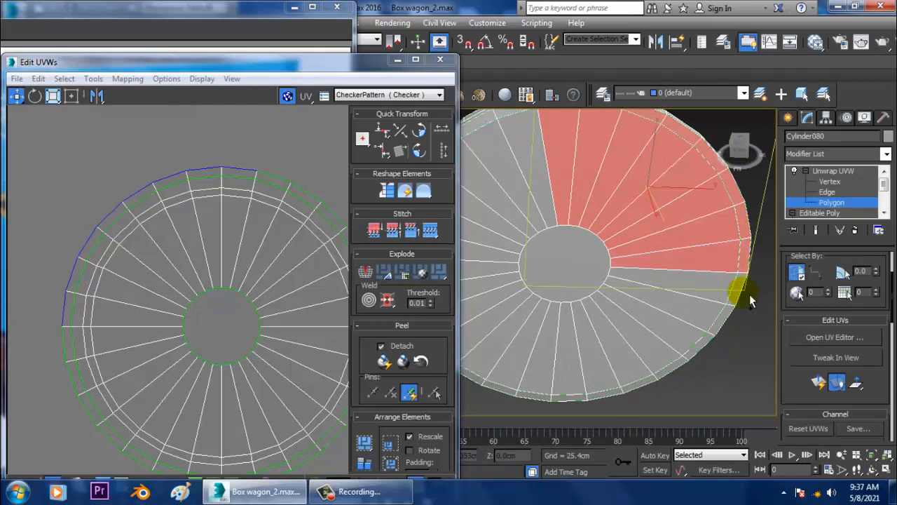
pyautogui.keyDown('ctrl'); pyautogui.click(731, 291); pyautogui.keyUp('ctrl')
pyautogui.keyDown('ctrl'); pyautogui.click(712, 312); pyautogui.keyUp('ctrl')
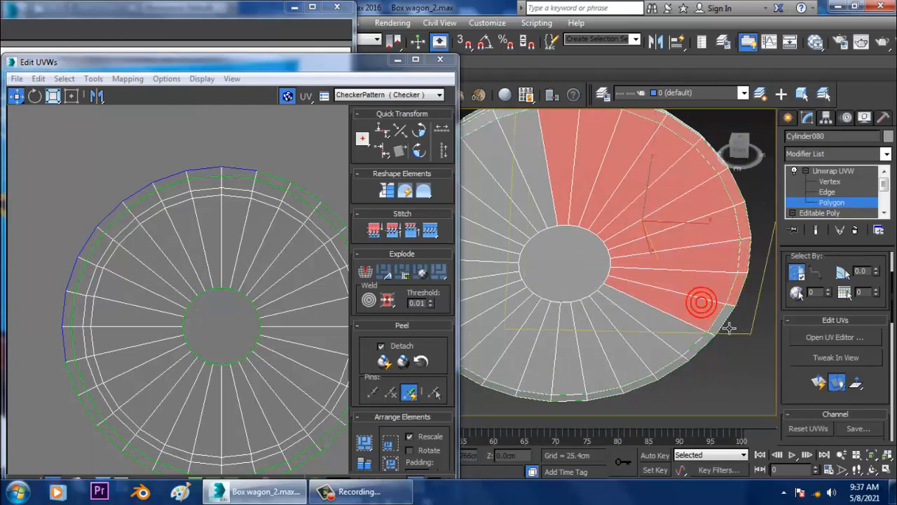
pyautogui.keyDown('ctrl'); pyautogui.click(721, 319); pyautogui.keyUp('ctrl')
pyautogui.keyDown('ctrl'); pyautogui.click(652, 335); pyautogui.keyUp('ctrl')
pyautogui.keyDown('ctrl'); pyautogui.click(693, 346); pyautogui.keyUp('ctrl')
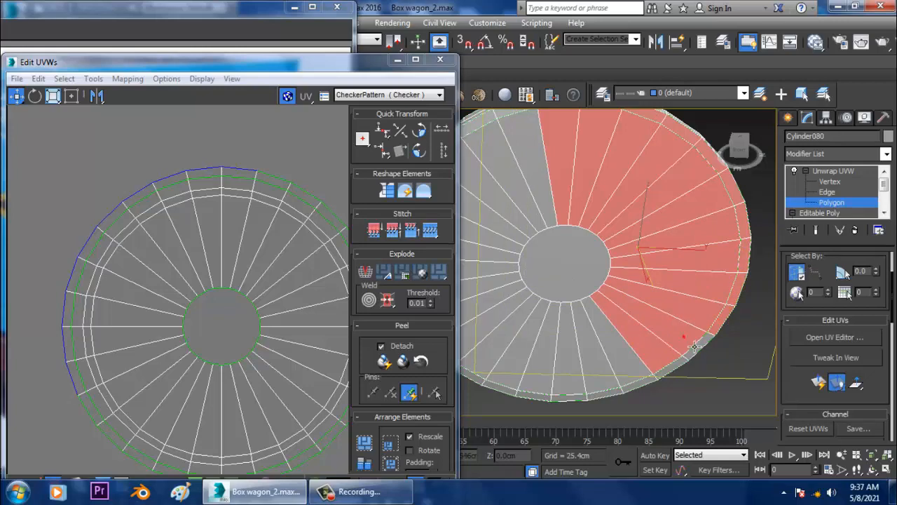
pyautogui.keyDown('ctrl'); pyautogui.click(695, 346); pyautogui.keyUp('ctrl')
# Step: Add the remaining wedges of the wheel's flat back face and the round centre polygon to the selection
pyautogui.keyDown('alt'); pyautogui.moveTo(695, 331); pyautogui.dragTo(675, 232, button='middle'); pyautogui.keyUp('alt')
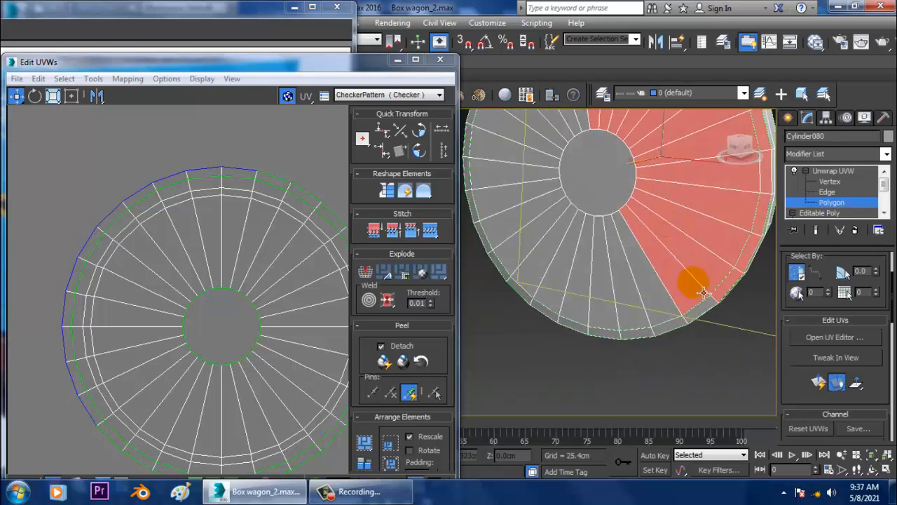
pyautogui.keyDown('ctrl'); pyautogui.click(699, 321); pyautogui.keyUp('ctrl')
pyautogui.keyDown('ctrl'); pyautogui.click(666, 326); pyautogui.keyUp('ctrl')
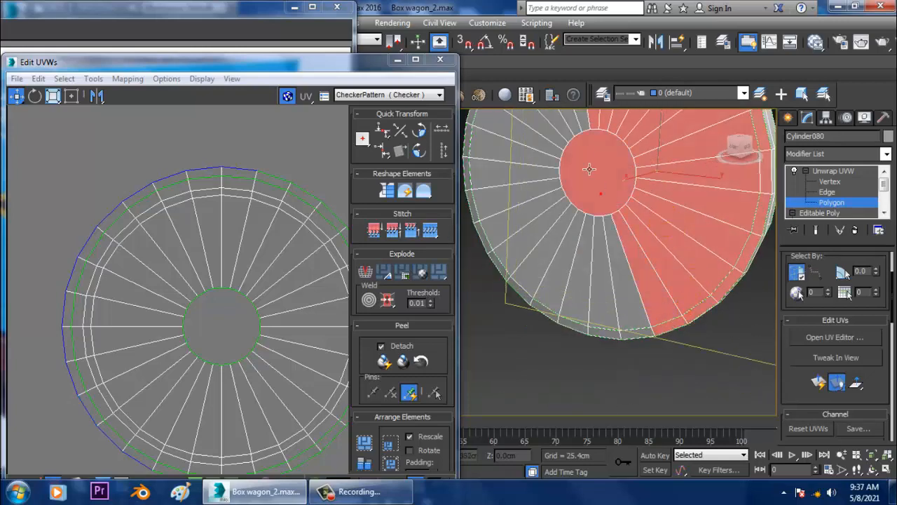
pyautogui.keyDown('ctrl'); pyautogui.click(563, 135); pyautogui.keyUp('ctrl')
pyautogui.keyDown('ctrl'); pyautogui.click(545, 146); pyautogui.keyUp('ctrl')
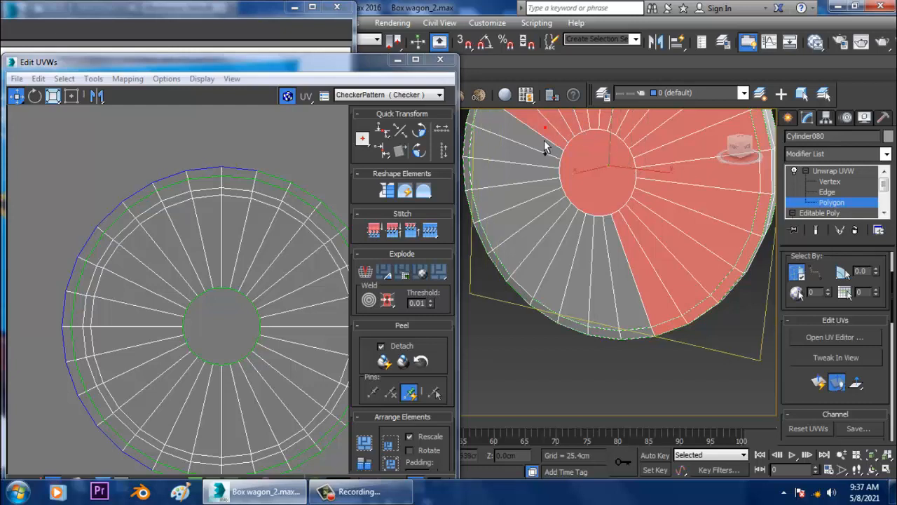
pyautogui.keyDown('ctrl'); pyautogui.click(535, 158); pyautogui.keyUp('ctrl')
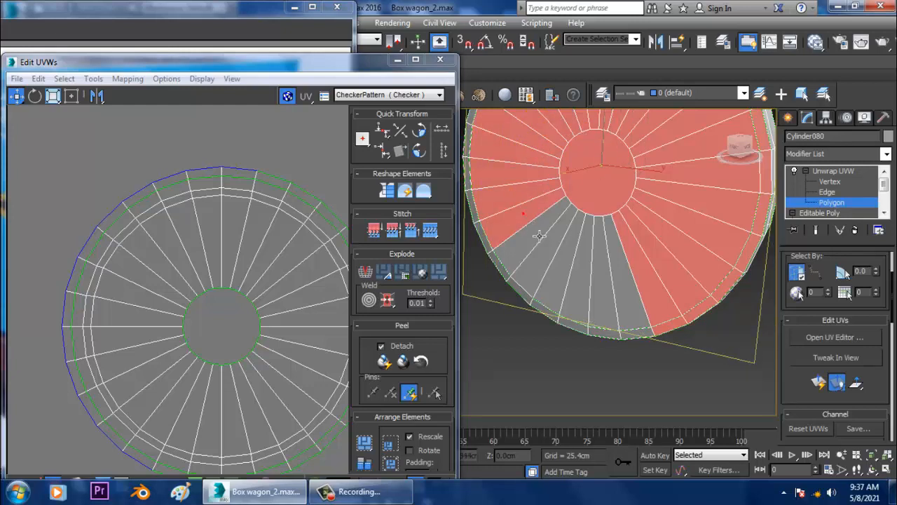
pyautogui.keyDown('ctrl'); pyautogui.click(571, 264); pyautogui.keyUp('ctrl')
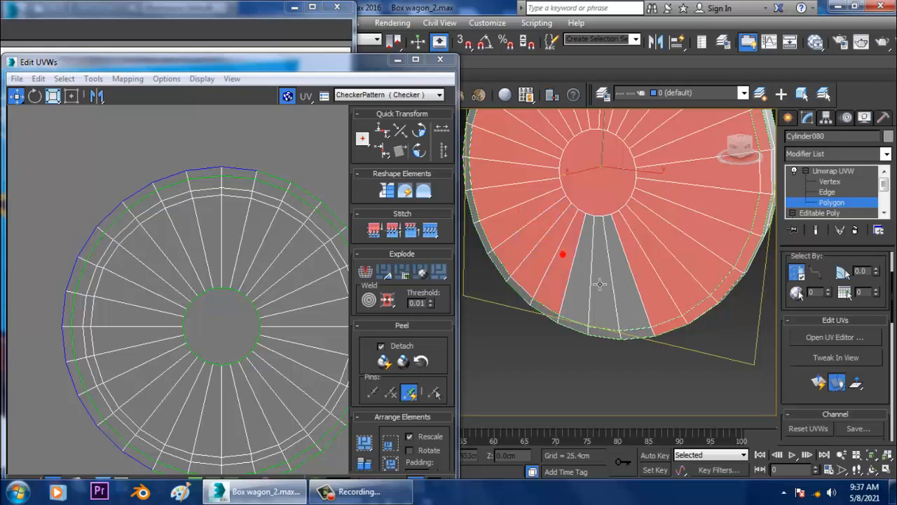
pyautogui.keyDown('ctrl'); pyautogui.click(589, 279); pyautogui.keyUp('ctrl')
# Step: Add the remaining narrow flange polygons around the lower, left-hand and upper edge of the back face to the selection
pyautogui.keyDown('ctrl'); pyautogui.click(664, 314); pyautogui.keyUp('ctrl')
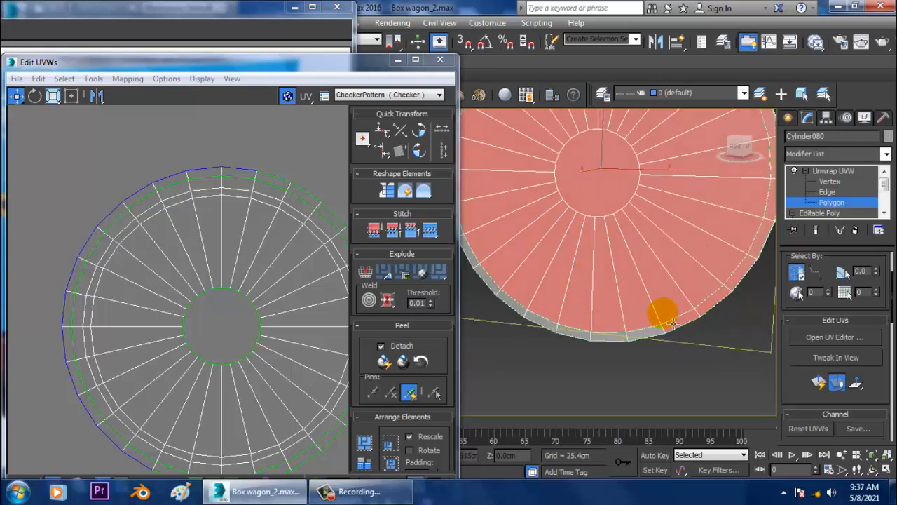
pyautogui.keyDown('ctrl'); pyautogui.click(637, 333); pyautogui.keyUp('ctrl')
pyautogui.keyDown('ctrl'); pyautogui.click(607, 339); pyautogui.keyUp('ctrl')
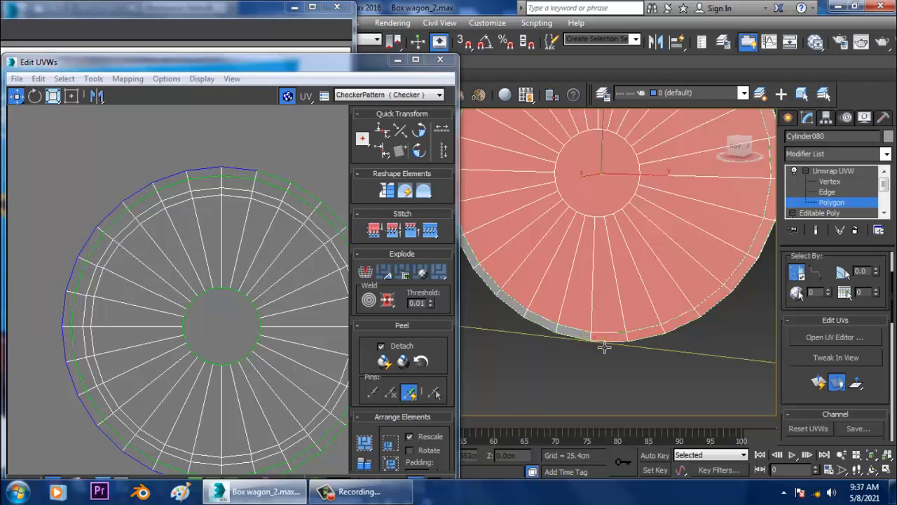
pyautogui.moveTo(514, 314); pyautogui.dragTo(631, 334, button='middle')
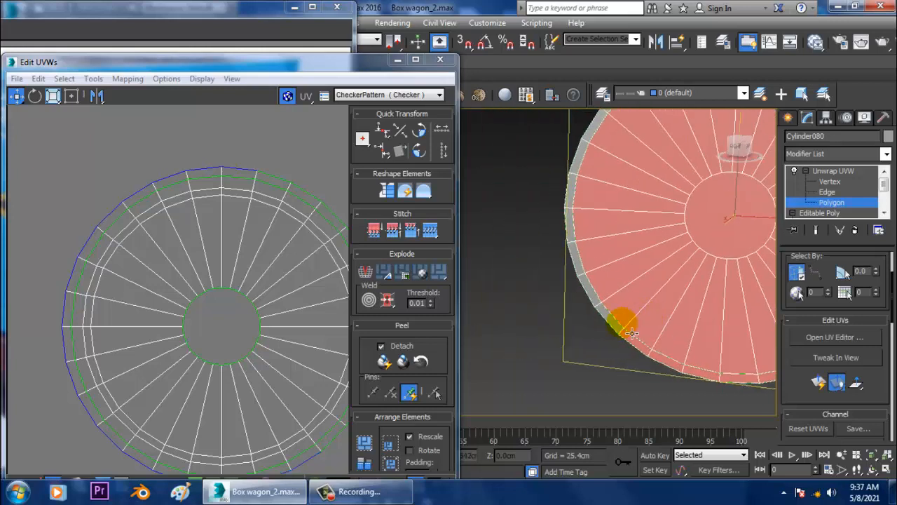
pyautogui.keyDown('ctrl'); pyautogui.click(589, 273); pyautogui.keyUp('ctrl')
pyautogui.keyDown('ctrl'); pyautogui.click(570, 227); pyautogui.keyUp('ctrl')
pyautogui.scroll(-3, 571, 227)
pyautogui.moveTo(571, 226); pyautogui.dragTo(570, 318, button='middle')
pyautogui.scroll(4, 553, 312)
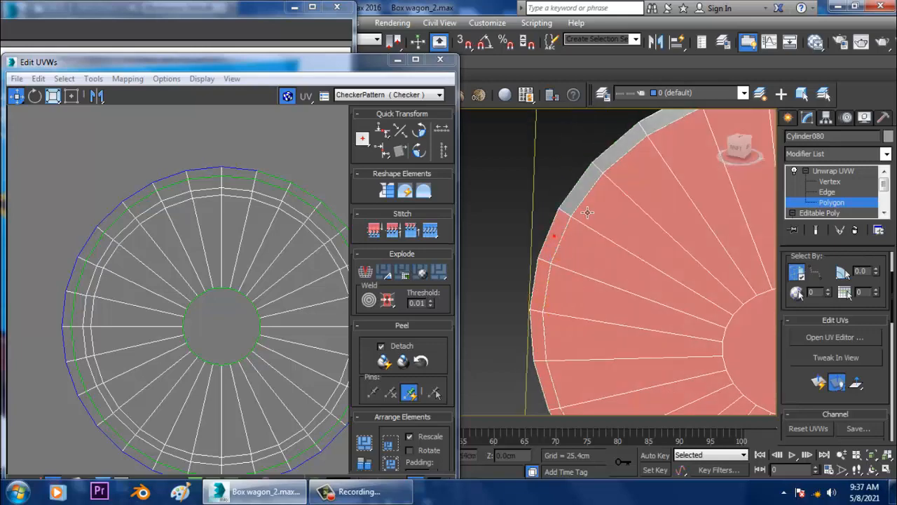
pyautogui.keyDown('alt'); pyautogui.moveTo(599, 208); pyautogui.dragTo(514, 362, button='middle'); pyautogui.keyUp('alt')
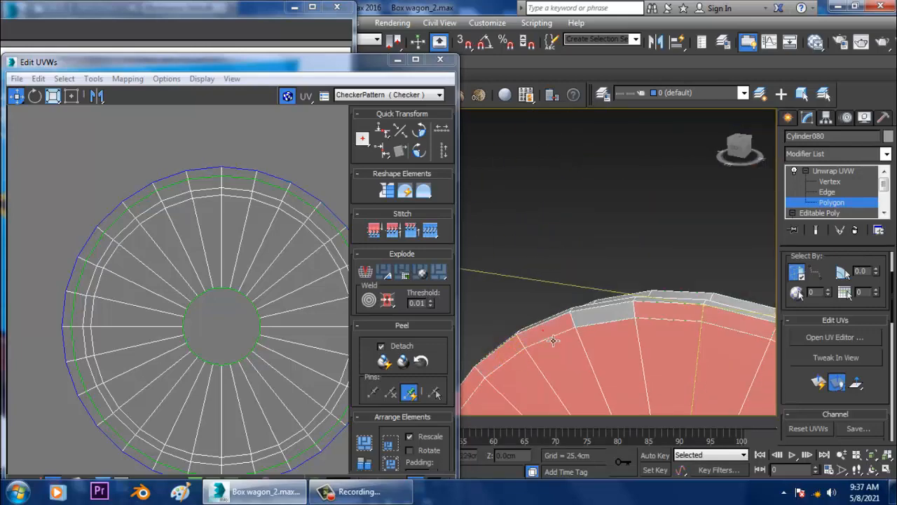
# Step: Apply a quick planar map to the selected back face and flange polygons
pyautogui.scroll(-3, 593, 316)
pyautogui.keyDown('alt'); pyautogui.moveTo(593, 315); pyautogui.dragTo(687, 203, button='middle'); pyautogui.keyUp('alt')
pyautogui.click(836, 384)
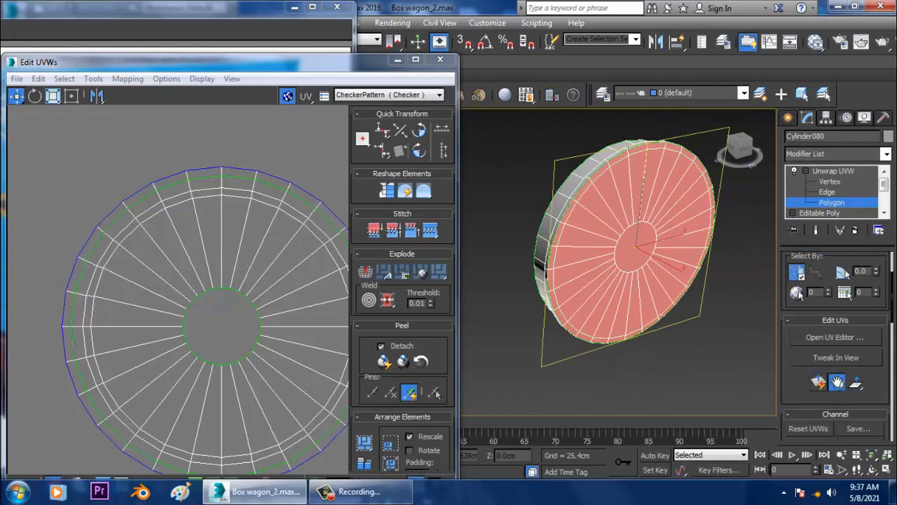
# Step: Move the newly mapped back-face shell out of the checker tile, to the left of the other round shell
pyautogui.scroll(-10, 320, 284)
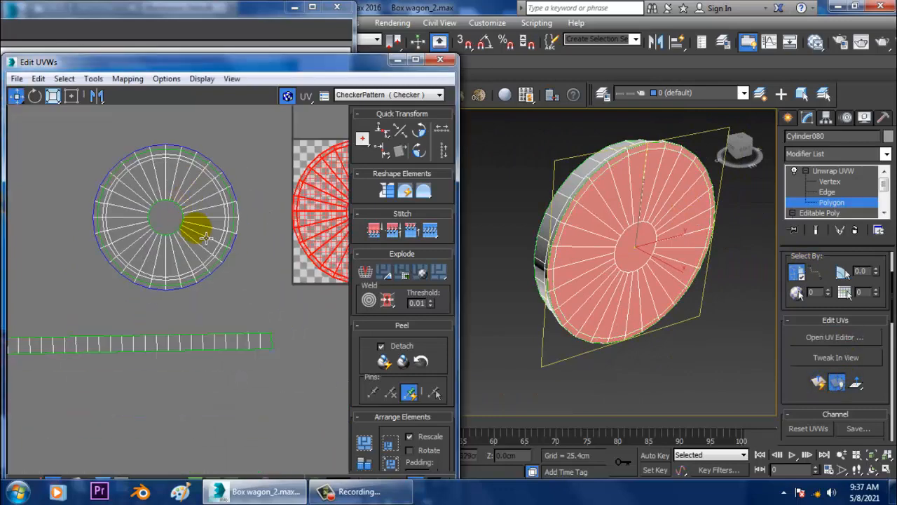
pyautogui.scroll(2, 215, 270)
pyautogui.moveTo(291, 270); pyautogui.dragTo(85, 266)
pyautogui.scroll(3, 161, 273)
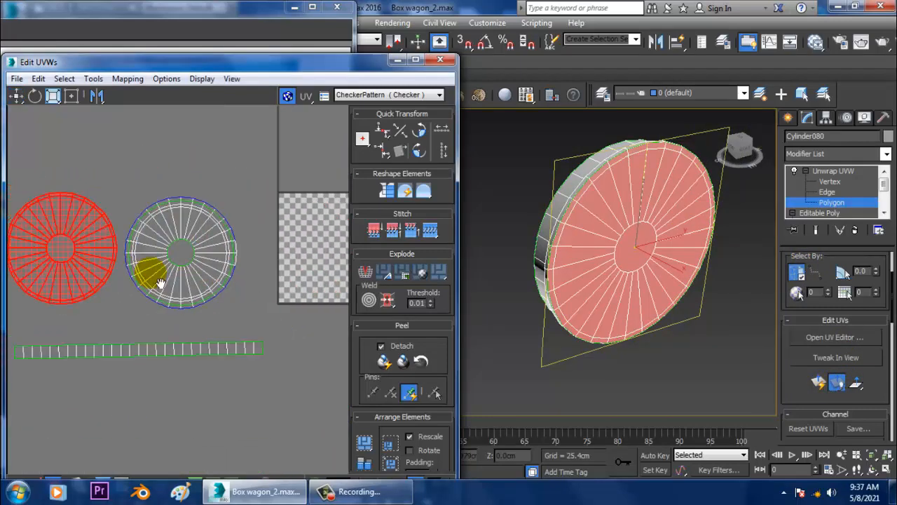
# Step: Examine which surfaces of the 3D wheel each of the two round UV shells covers
pyautogui.click(264, 278)
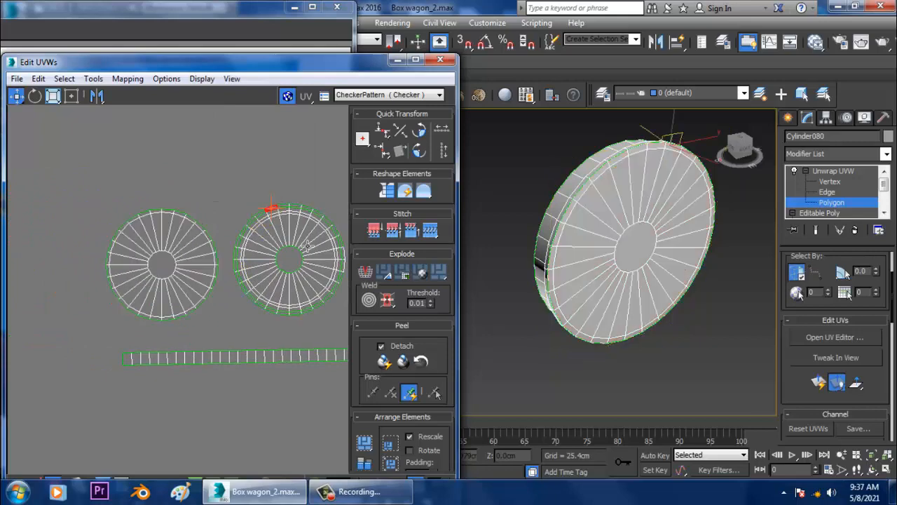
pyautogui.scroll(2, 217, 252)
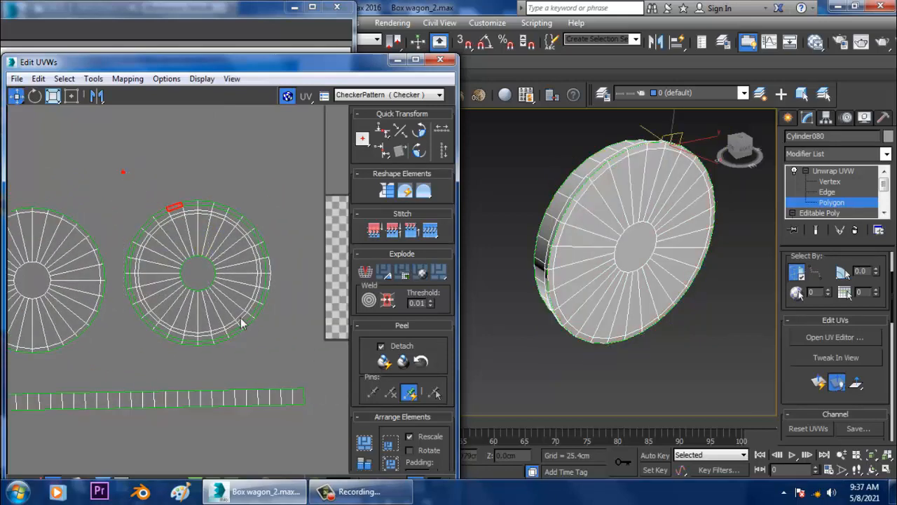
pyautogui.moveTo(288, 344); pyautogui.dragTo(288, 344)
pyautogui.moveTo(205, 267); pyautogui.dragTo(296, 260, button='middle')
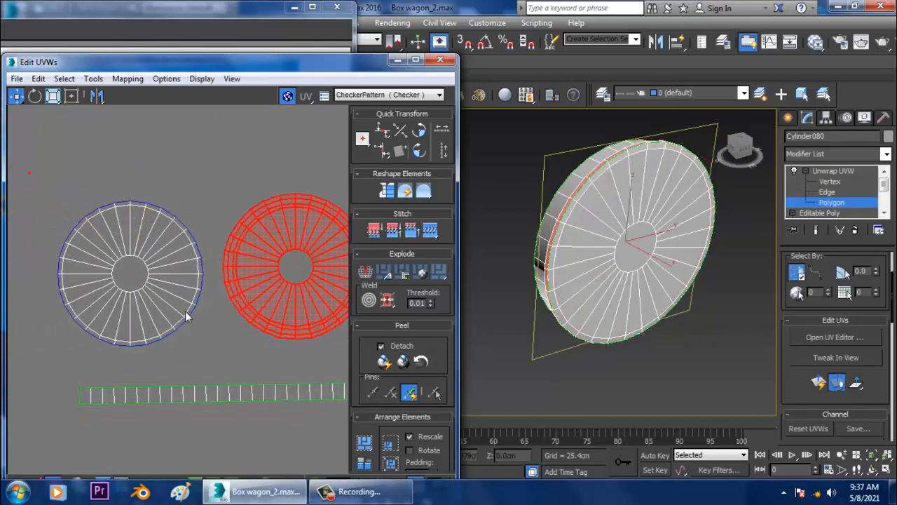
pyautogui.moveTo(219, 359); pyautogui.dragTo(209, 364)
pyautogui.keyDown('alt'); pyautogui.moveTo(696, 286); pyautogui.dragTo(552, 231, button='middle'); pyautogui.keyUp('alt')
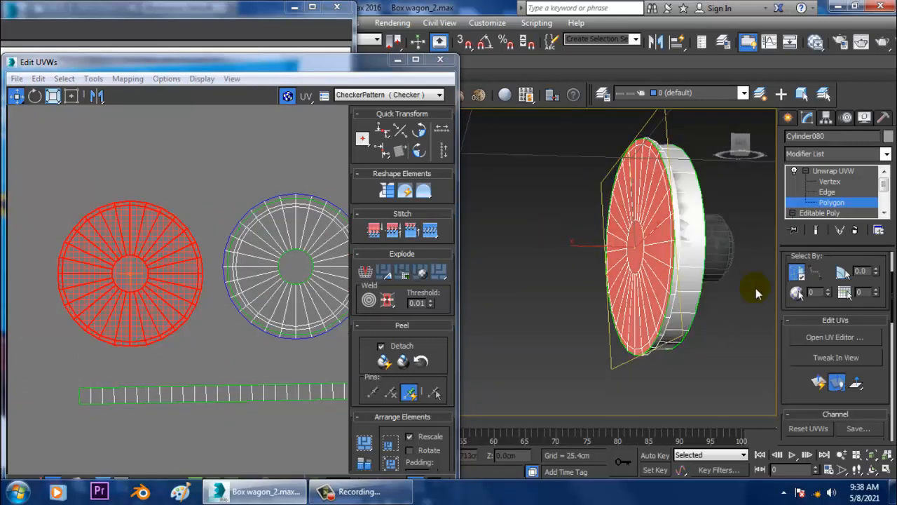
pyautogui.keyDown('alt'); pyautogui.moveTo(756, 288); pyautogui.dragTo(659, 252, button='middle'); pyautogui.keyUp('alt')
pyautogui.scroll(-5, 201, 341)
pyautogui.moveTo(260, 328); pyautogui.dragTo(9, 327, button='middle')
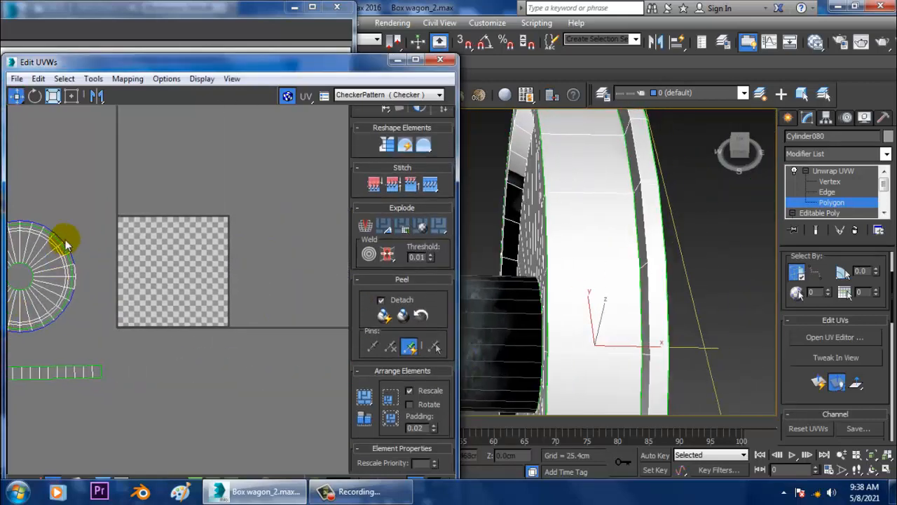
pyautogui.moveTo(103, 277); pyautogui.dragTo(188, 316, button='middle')
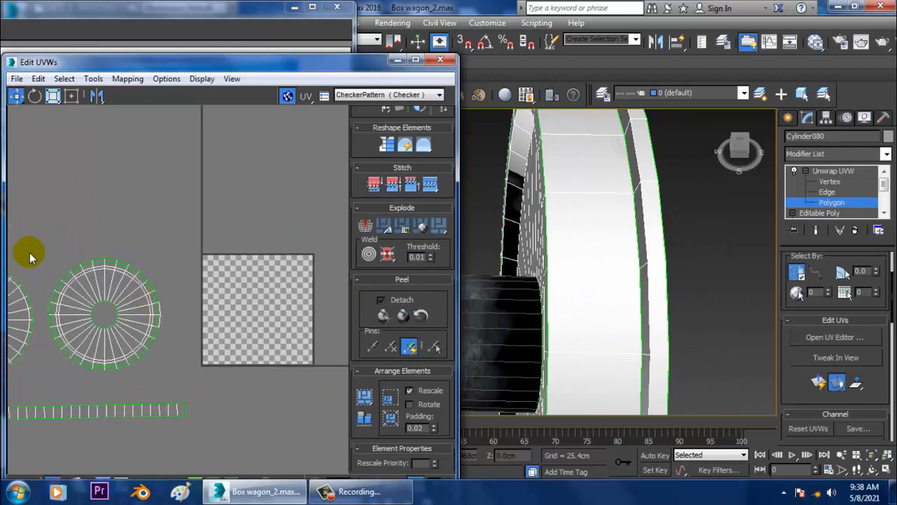
pyautogui.moveTo(40, 236); pyautogui.dragTo(169, 392)
pyautogui.scroll(-3, 145, 342)
pyautogui.moveTo(145, 342); pyautogui.dragTo(227, 356, button='middle')
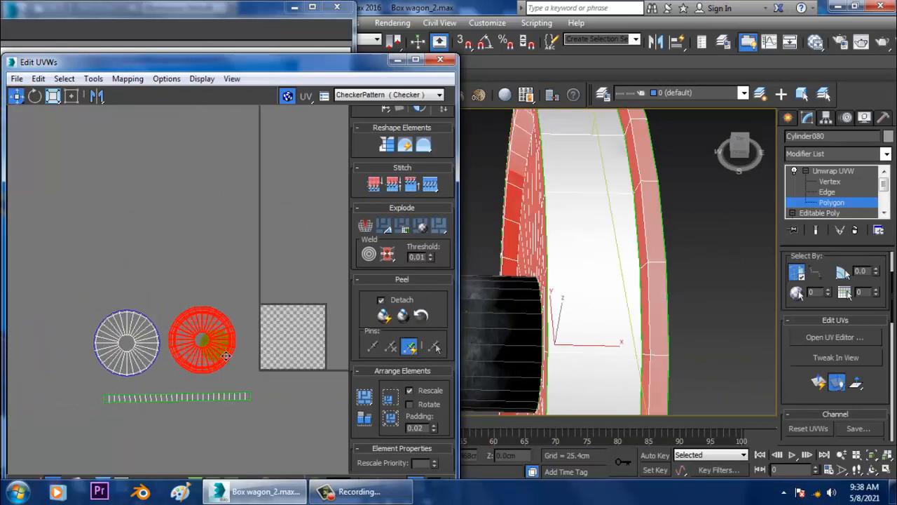
# Step: Select both round shells and the rim strip and scale them down together to about half size
pyautogui.moveTo(259, 427); pyautogui.dragTo(260, 428)
pyautogui.scroll(-1, 642, 247)
pyautogui.keyDown('alt'); pyautogui.moveTo(638, 247); pyautogui.dragTo(623, 270, button='middle'); pyautogui.keyUp('alt')
pyautogui.scroll(-4, 675, 241)
pyautogui.moveTo(187, 283); pyautogui.dragTo(103, 272, button='middle')
pyautogui.scroll(1, 68, 272)
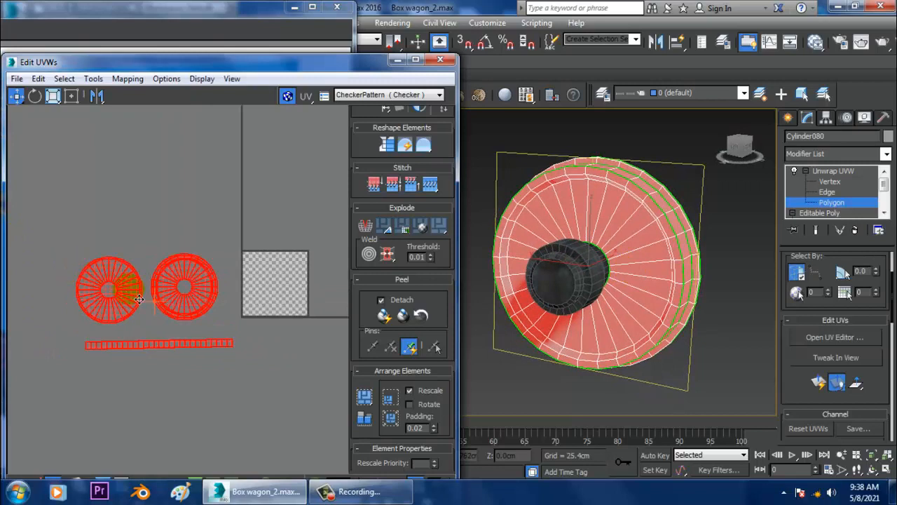
pyautogui.moveTo(161, 293); pyautogui.dragTo(217, 361)
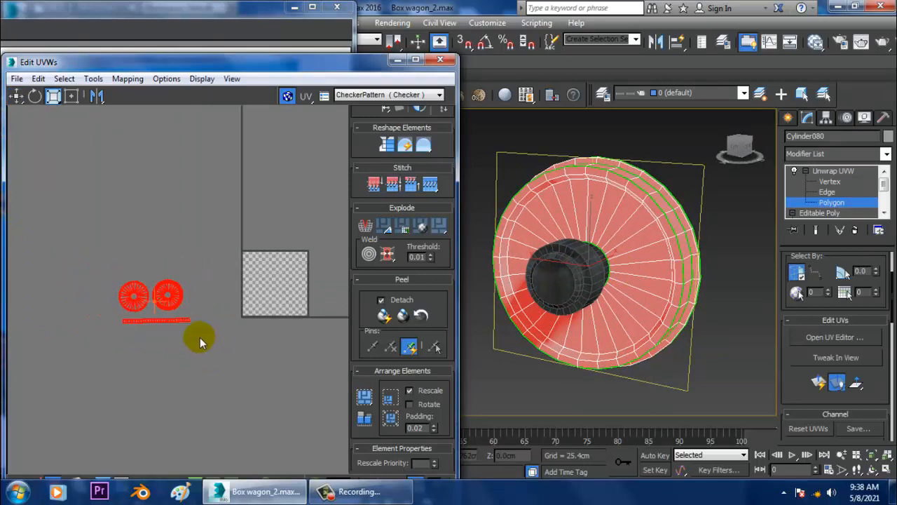
# Step: Move the three selected shells into the checker tile and shrink them slightly to fit inside its borders
pyautogui.press('w')
pyautogui.moveTo(173, 313); pyautogui.dragTo(297, 301)
pyautogui.scroll(3, 274, 293)
pyautogui.moveTo(274, 293); pyautogui.dragTo(170, 282, button='middle')
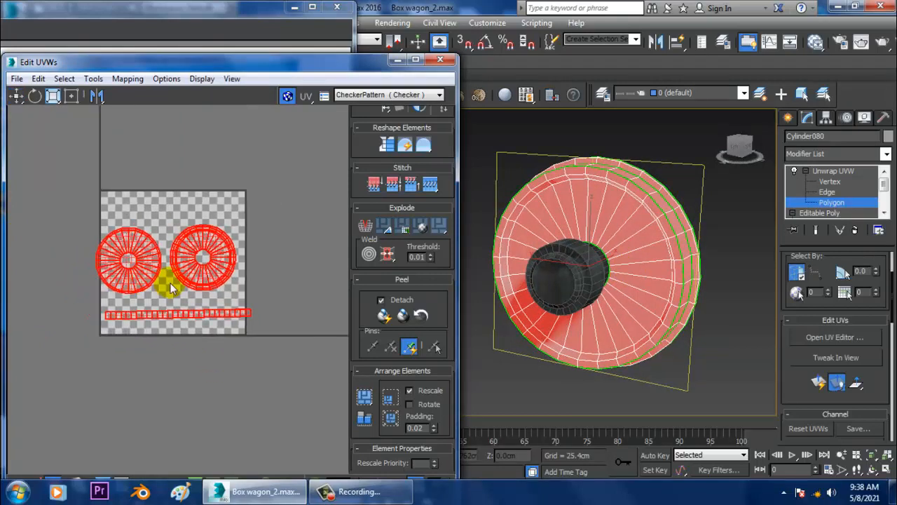
pyautogui.moveTo(195, 279)
pyautogui.mouseDown()
pyautogui.moveTo(206, 289)
pyautogui.moveTo(205, 273)
pyautogui.mouseUp()
pyautogui.press('w')
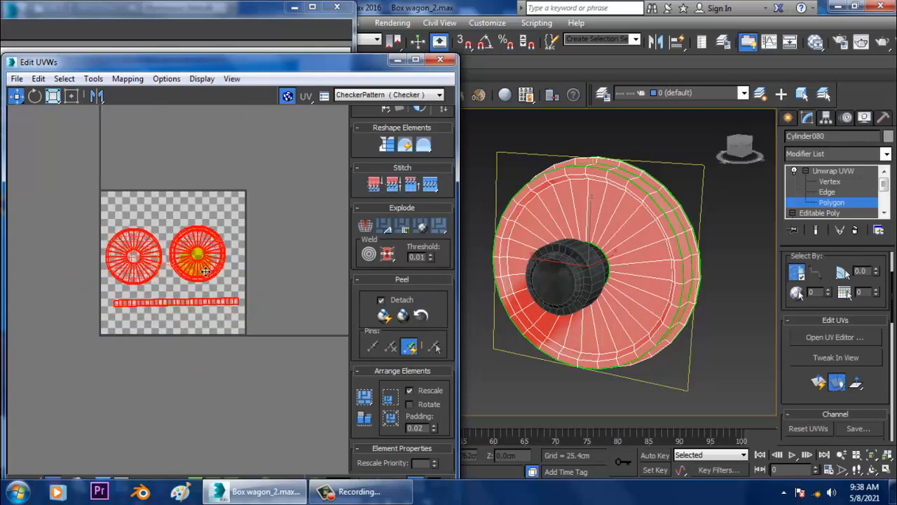
# Step: Move the back-face shell into the upper left part of the checker tile
pyautogui.scroll(3, 194, 263)
pyautogui.moveTo(186, 261); pyautogui.dragTo(241, 269, button='middle')
pyautogui.click(55, 187)
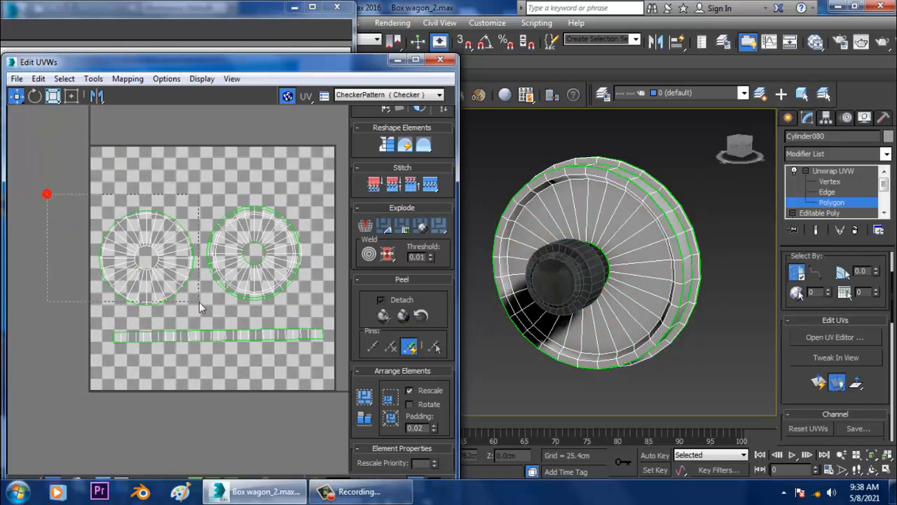
pyautogui.click(164, 264)
pyautogui.moveTo(165, 264); pyautogui.dragTo(164, 231)
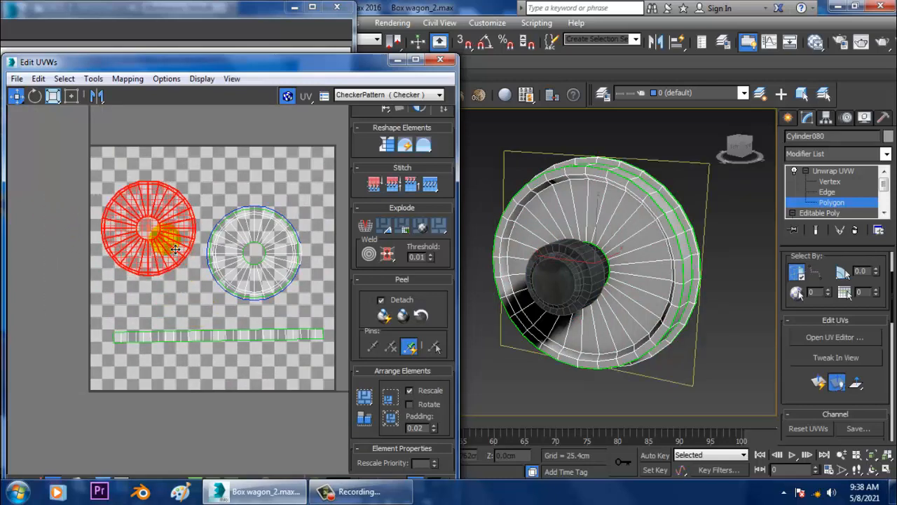
pyautogui.moveTo(209, 202); pyautogui.dragTo(202, 184)
pyautogui.click(217, 185)
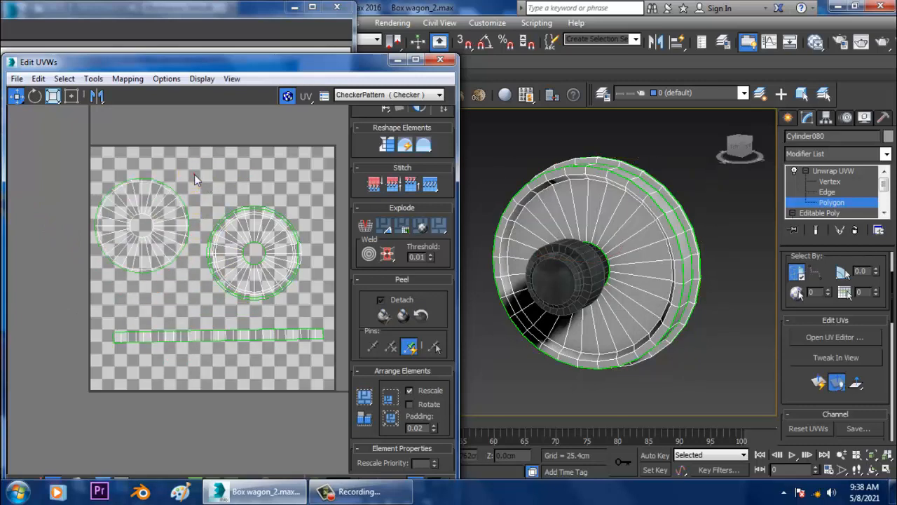
# Step: Move the other round shell up to the right, level with the back-face shell, and raise the rim strip closer beneath them
pyautogui.moveTo(281, 274); pyautogui.dragTo(305, 249)
pyautogui.click(270, 335)
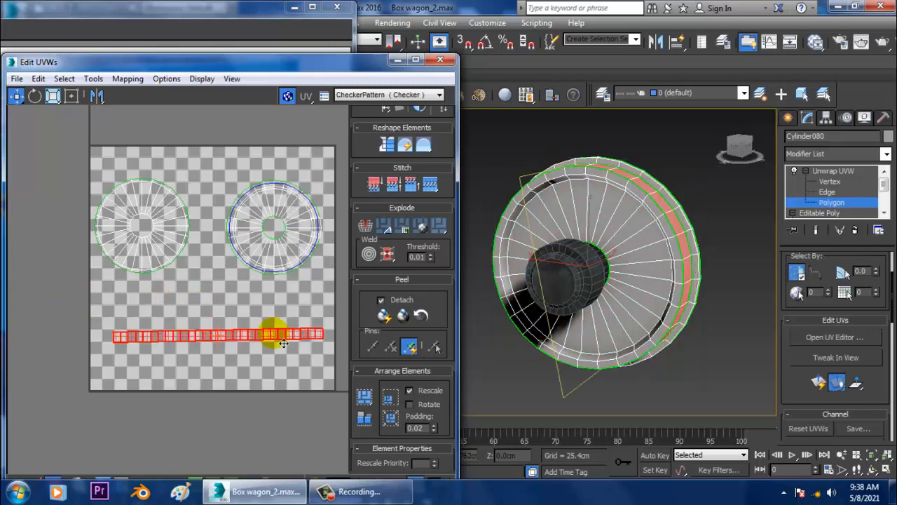
pyautogui.moveTo(270, 335); pyautogui.dragTo(265, 321)
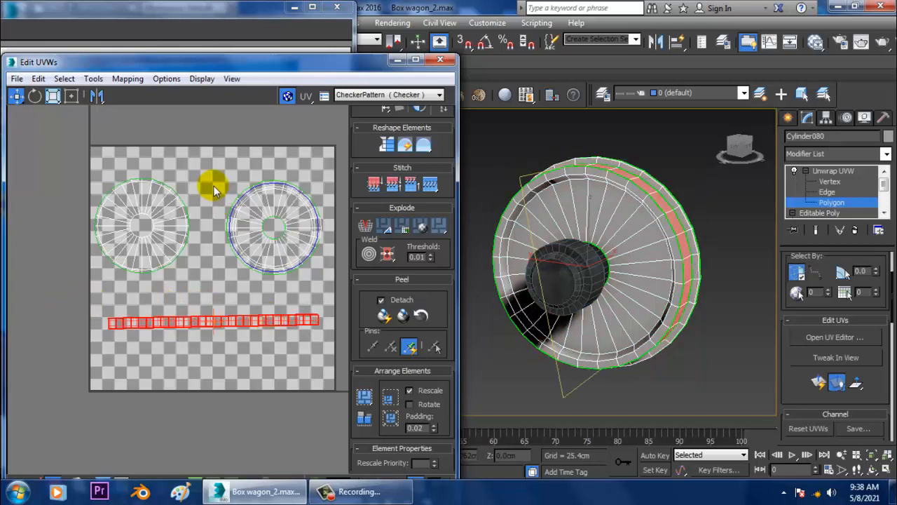
# Step: Nudge the back-face shell slightly to the right, away from the tile's edge
pyautogui.moveTo(112, 169); pyautogui.dragTo(127, 164, button='middle')
pyautogui.moveTo(95, 143); pyautogui.dragTo(184, 239)
pyautogui.click(203, 159)
# Step: Turn off the checker map display behind the UV shells
pyautogui.click(93, 80)
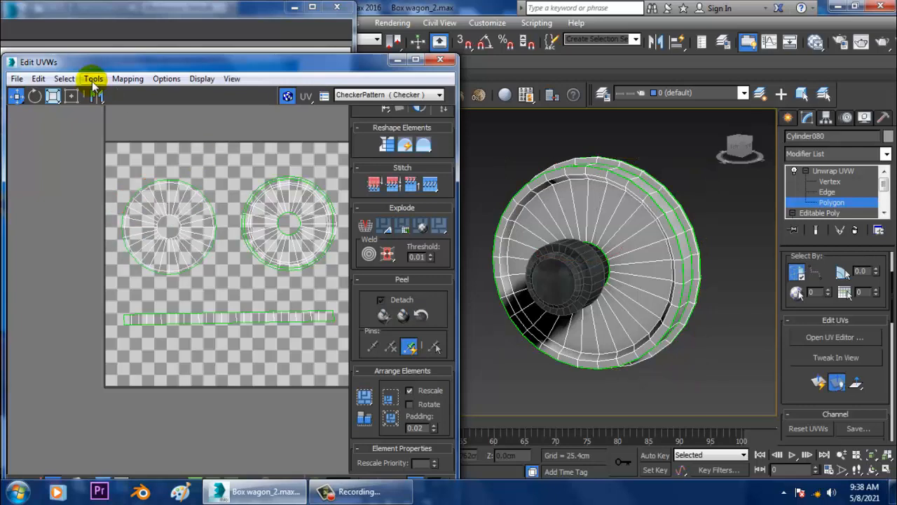
pyautogui.moveTo(127, 79)
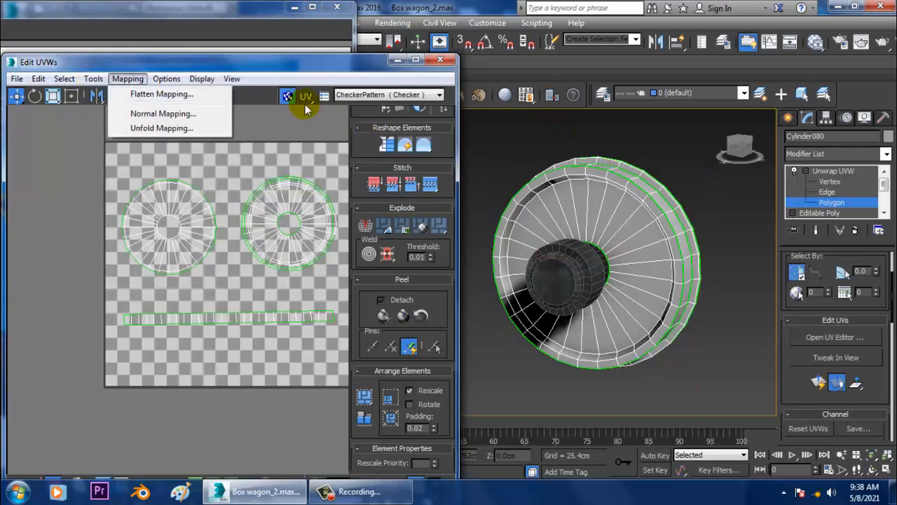
pyautogui.click(285, 97)
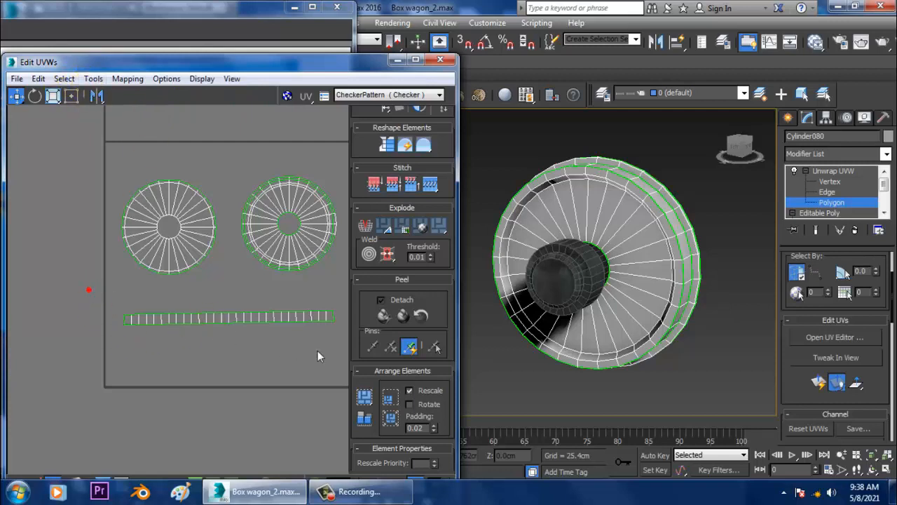
# Step: Rotate the rim strip shell slightly to level it within the UV tile
pyautogui.click(274, 319)
pyautogui.press('e')
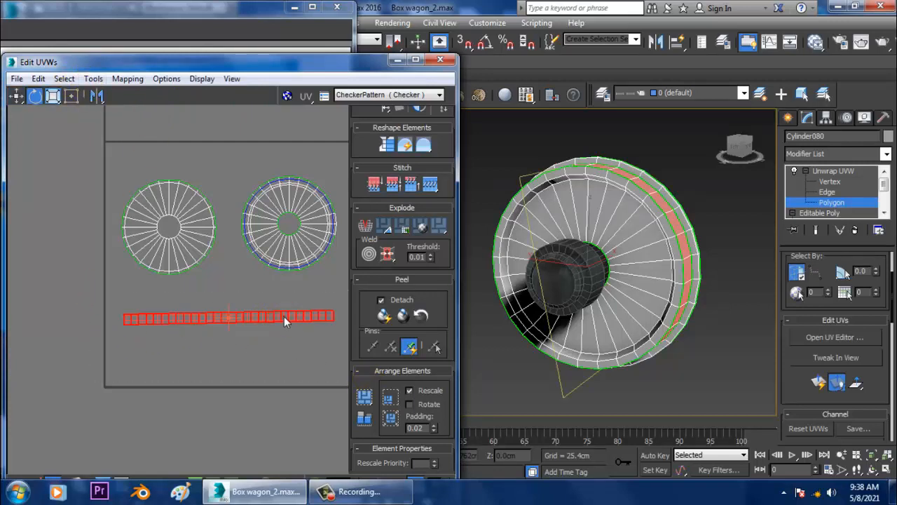
pyautogui.moveTo(286, 320); pyautogui.dragTo(305, 327)
pyautogui.press('w')
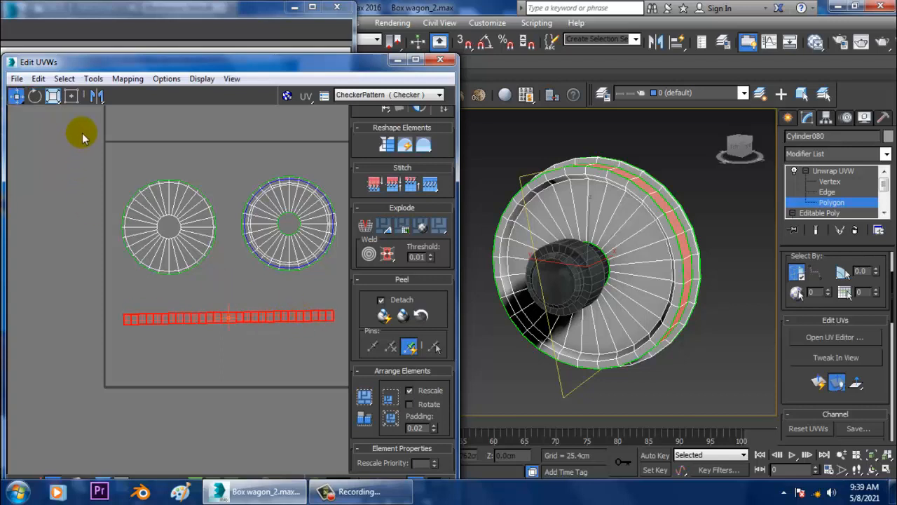
# Step: Render the UVW template of the wheel at 2048 by 2048 pixels
pyautogui.click(93, 78)
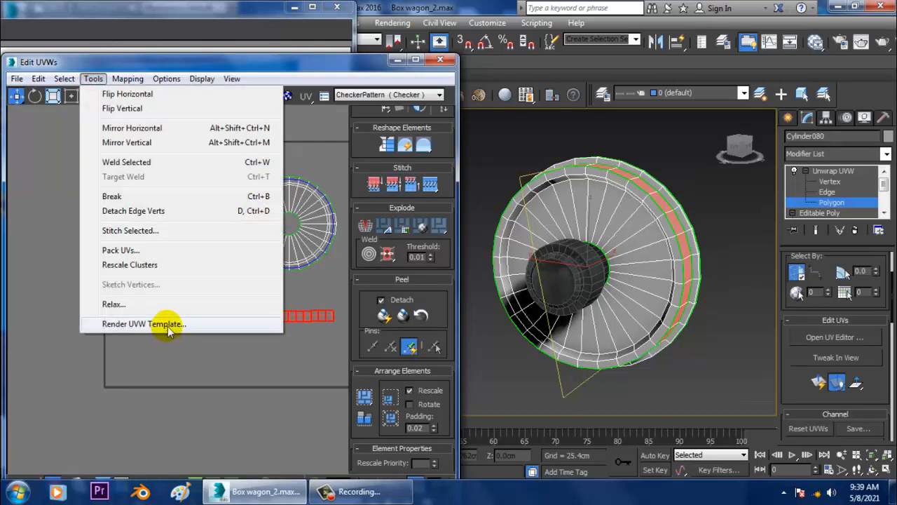
pyautogui.click(144, 324)
pyautogui.doubleClick(72, 117)
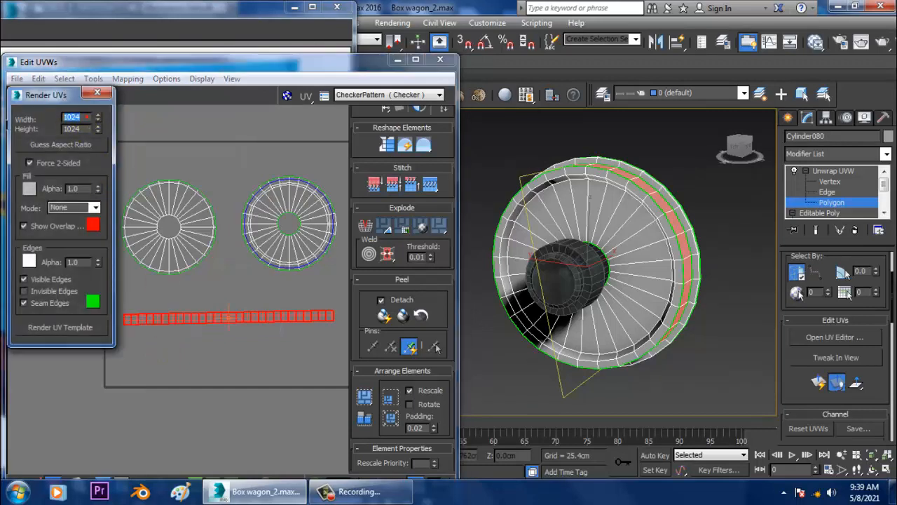
pyautogui.write('20')
pyautogui.write('2048')
pyautogui.click(73, 329)
pyautogui.click(468, 82)
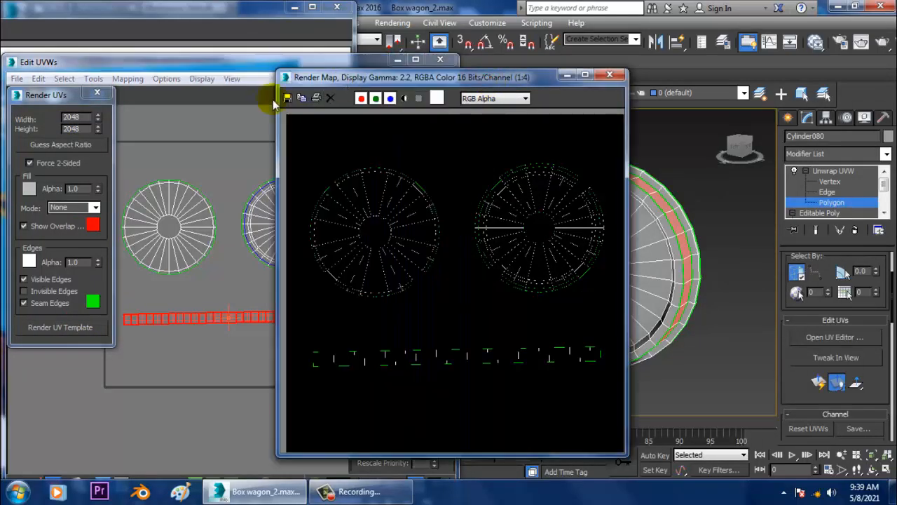
# Step: Start saving the rendered template image and browse to the folder D:\April 2021\BOX NHL WAgon\Texture
pyautogui.click(288, 98)
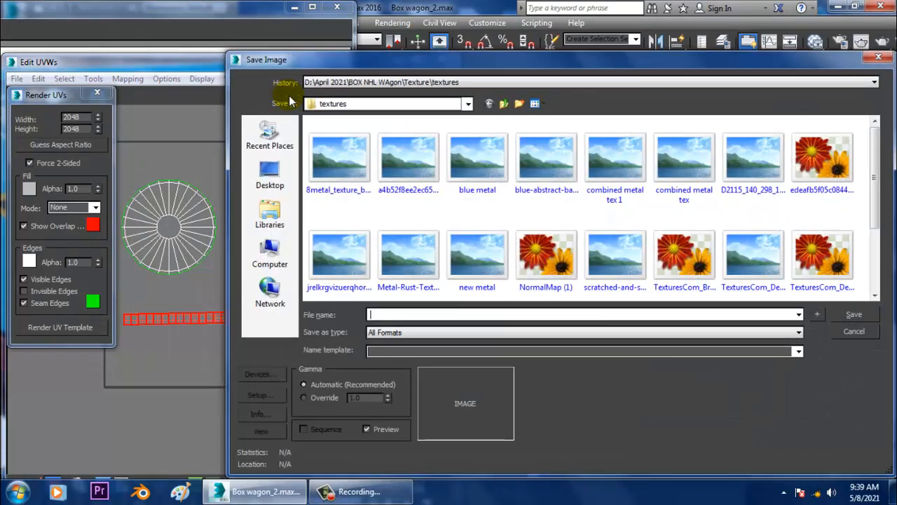
pyautogui.click(270, 256)
pyautogui.doubleClick(537, 156)
pyautogui.click(371, 179)
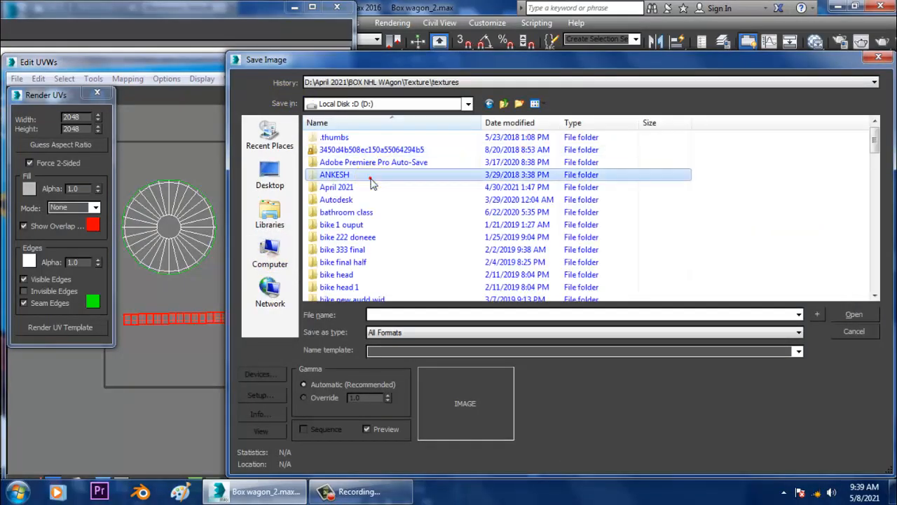
pyautogui.doubleClick(361, 188)
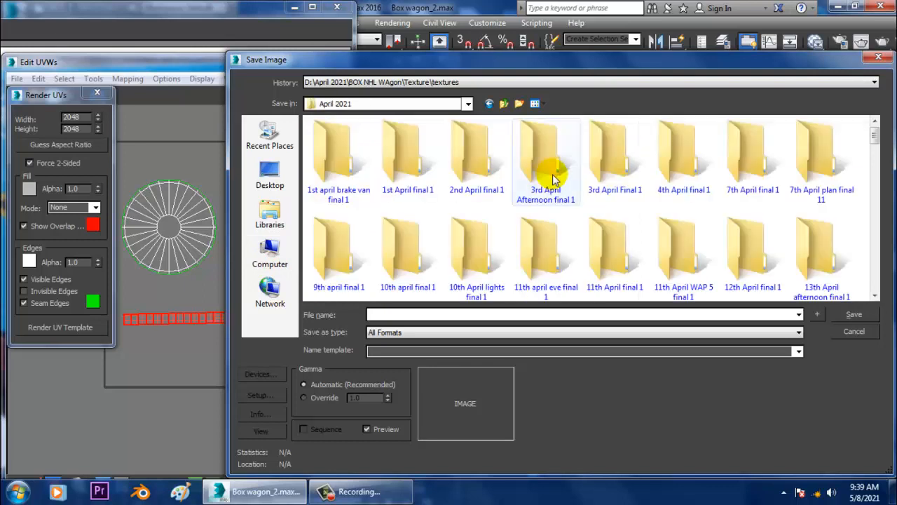
pyautogui.click(400, 171)
pyautogui.press('b')
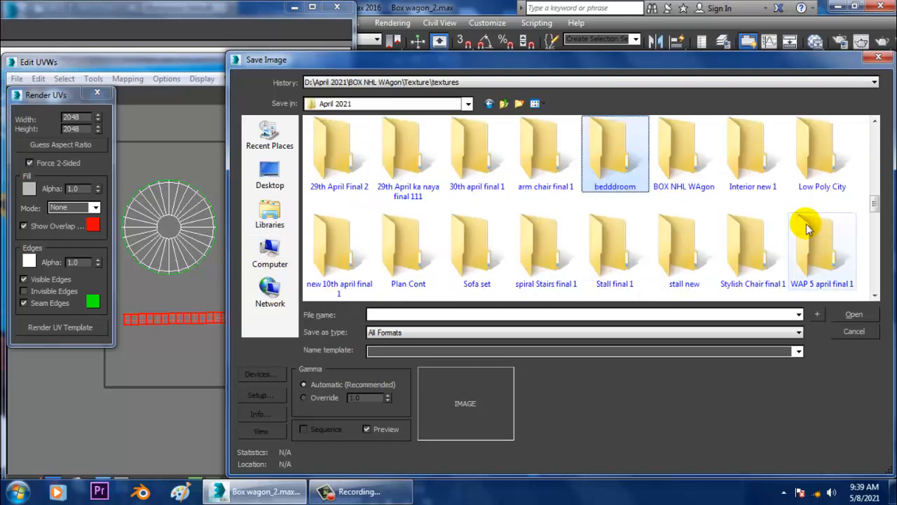
pyautogui.doubleClick(691, 161)
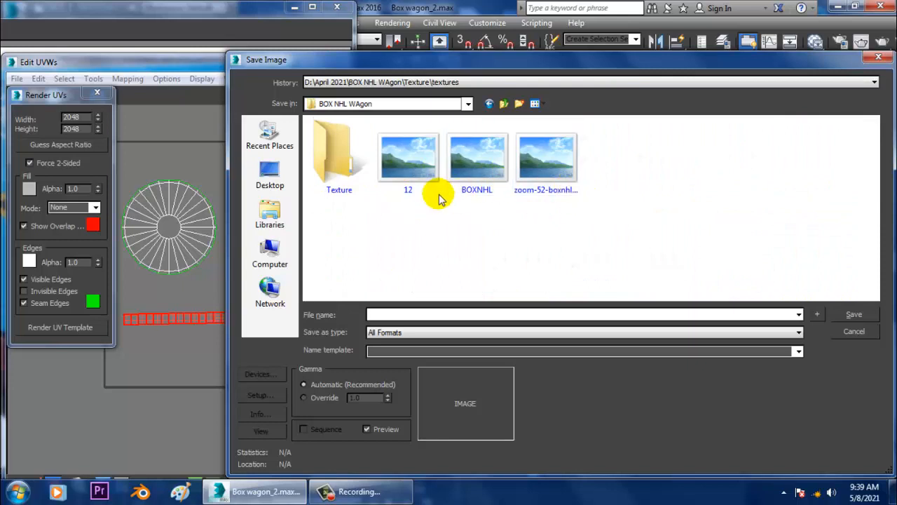
pyautogui.doubleClick(351, 159)
# Step: Save the rendered template as a JPEG file named UVS 2, accepting the default image quality
pyautogui.click(479, 168)
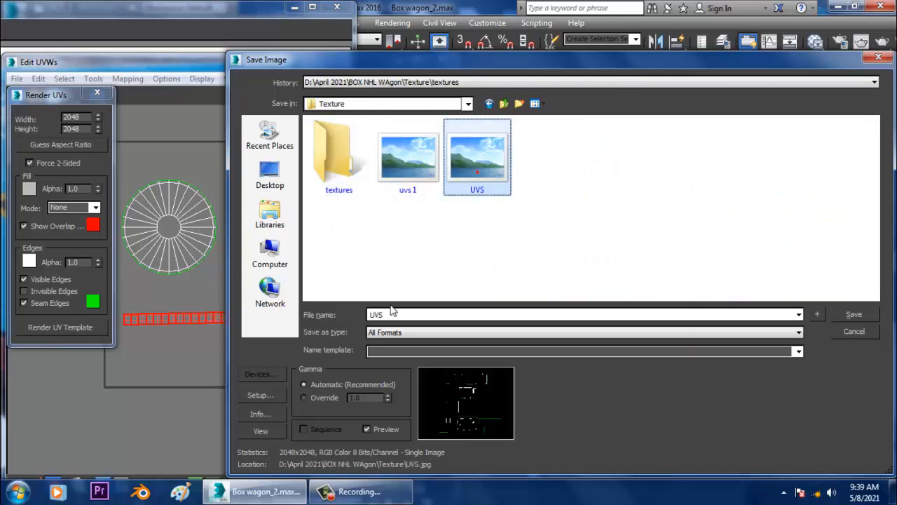
pyautogui.click(412, 314)
pyautogui.write('2')
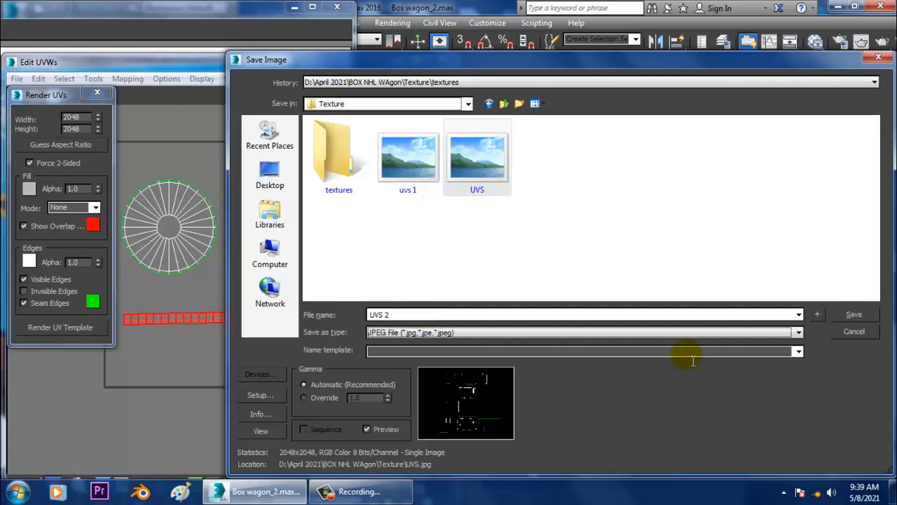
pyautogui.click(854, 314)
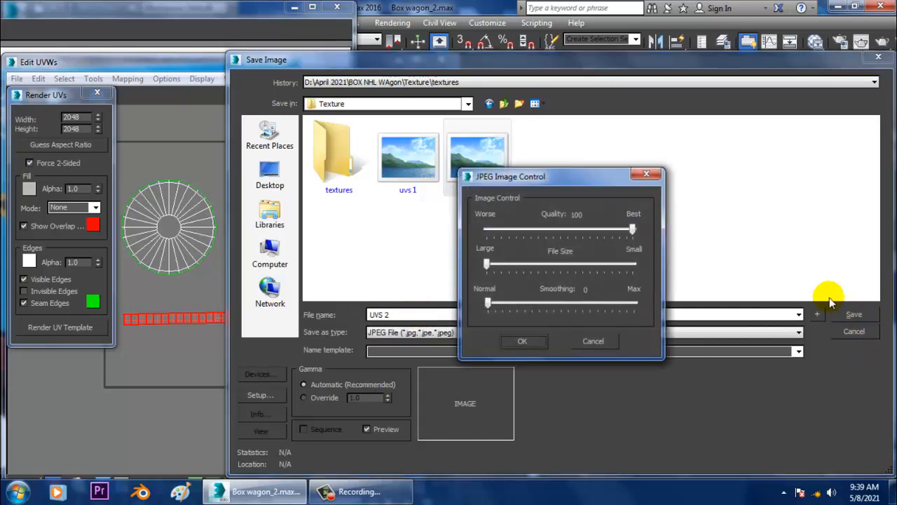
pyautogui.click(523, 343)
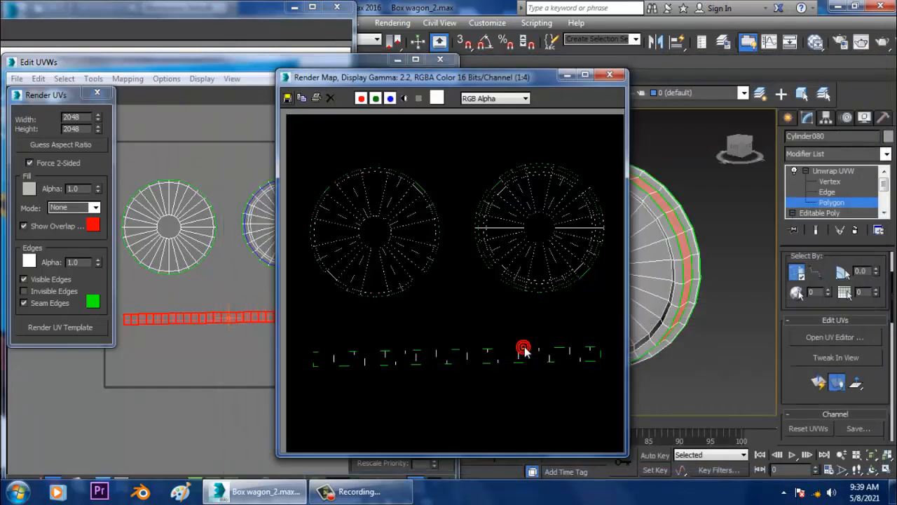
# Step: Launch Adobe Photoshop CC 2015 and open the UVS 2 image from the Texture folder
pyautogui.click(18, 491)
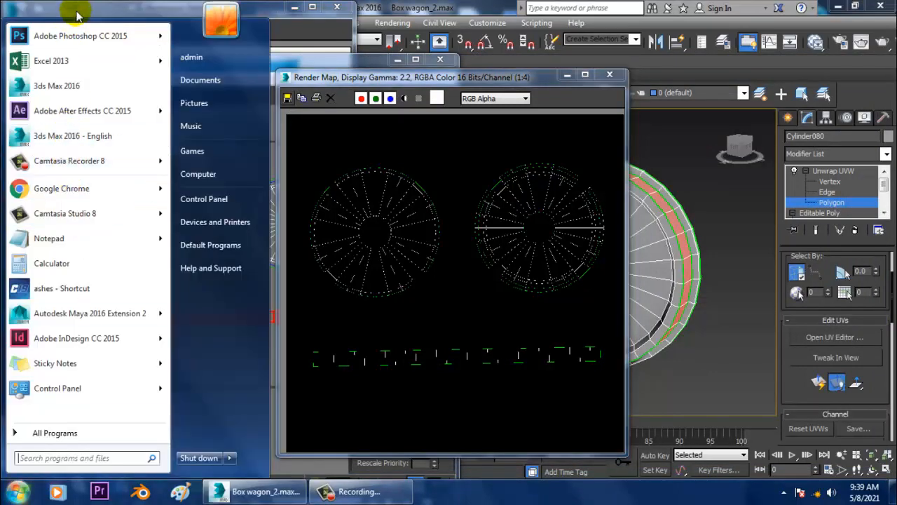
pyautogui.click(98, 41)
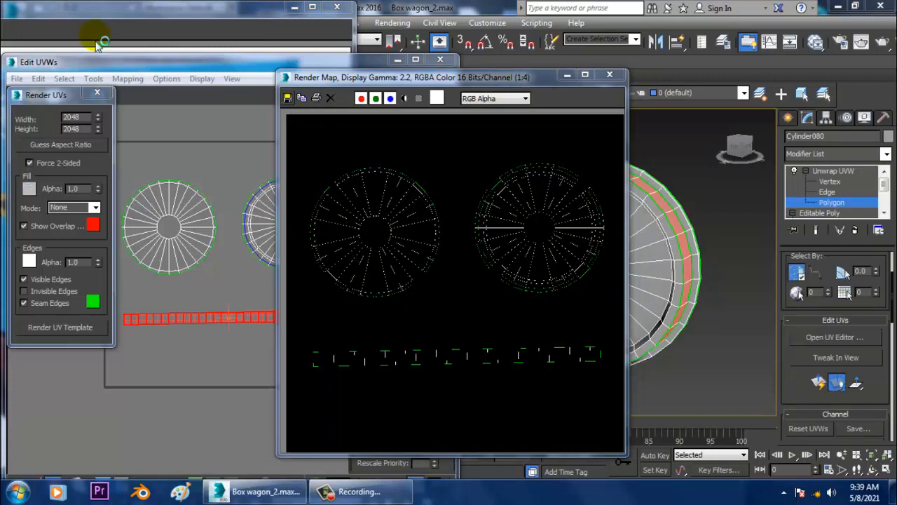
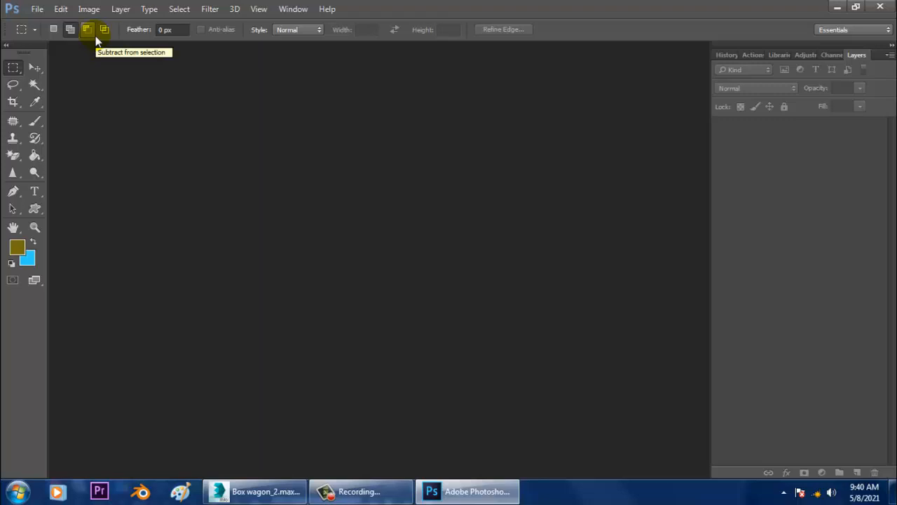
pyautogui.click(37, 9)
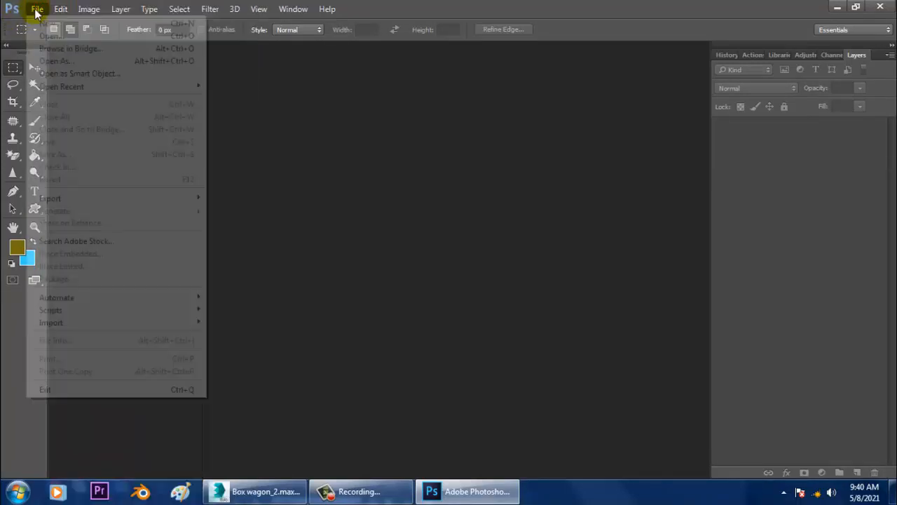
pyautogui.click(52, 39)
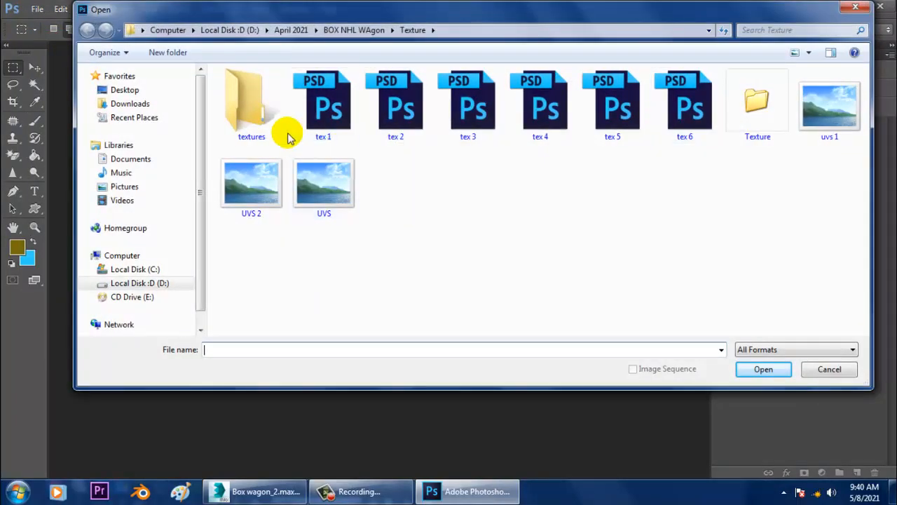
pyautogui.doubleClick(235, 112)
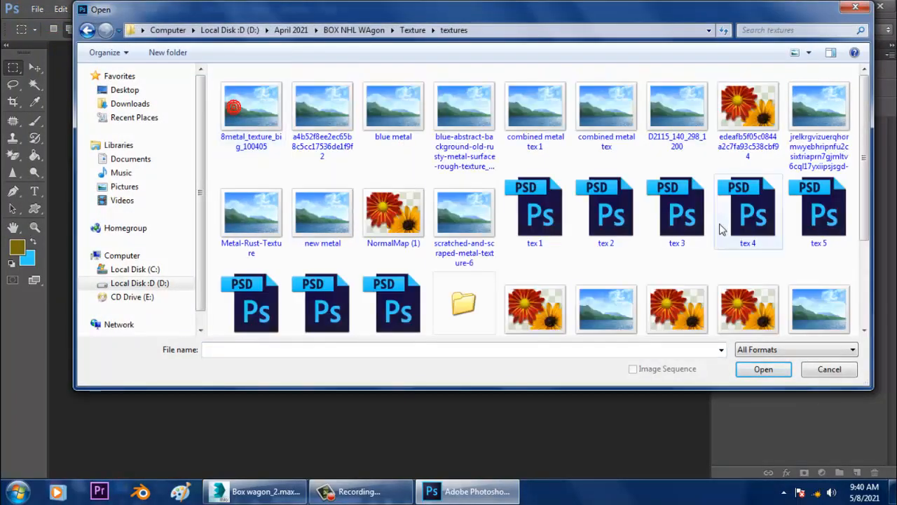
pyautogui.click(86, 31)
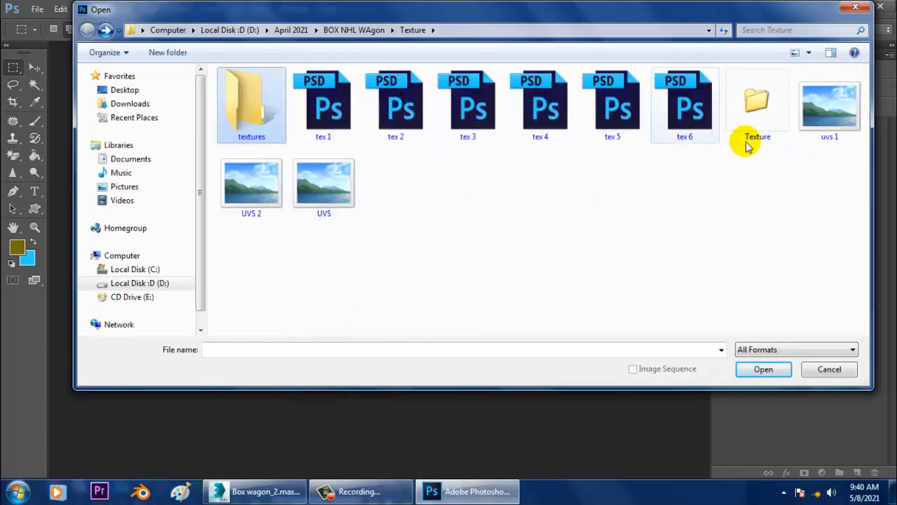
pyautogui.doubleClick(235, 186)
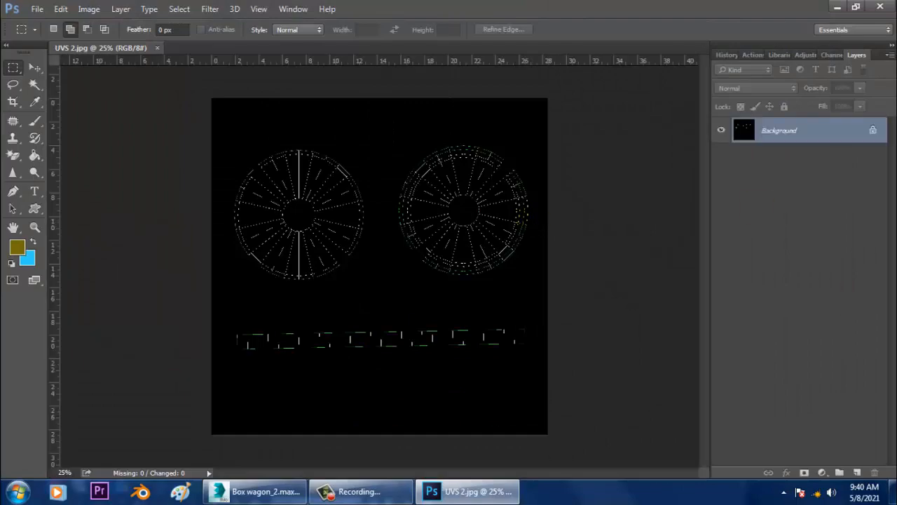
# Step: Convert the locked Background into the editable Layer 0 and add a new empty layer above it
pyautogui.doubleClick(798, 129)
pyautogui.click(637, 182)
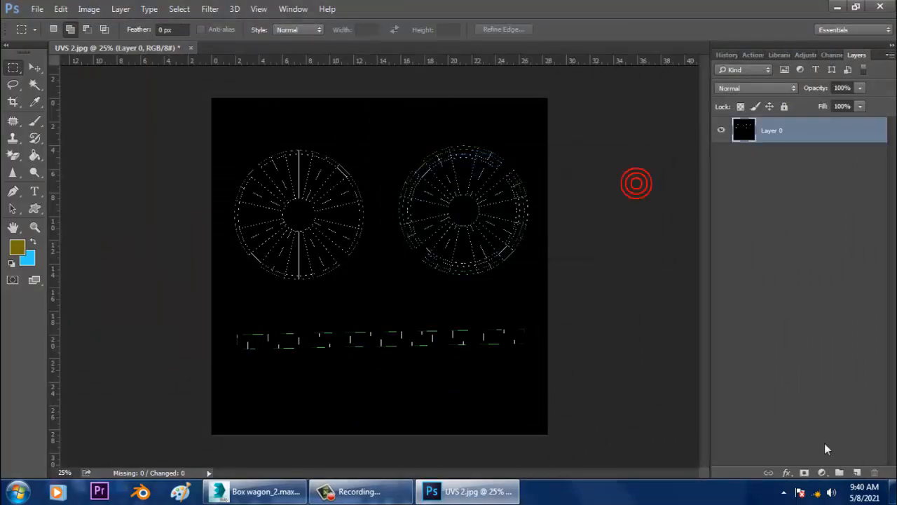
pyautogui.click(857, 472)
# Step: Set the foreground colour to orange, about #e69433
pyautogui.click(17, 247)
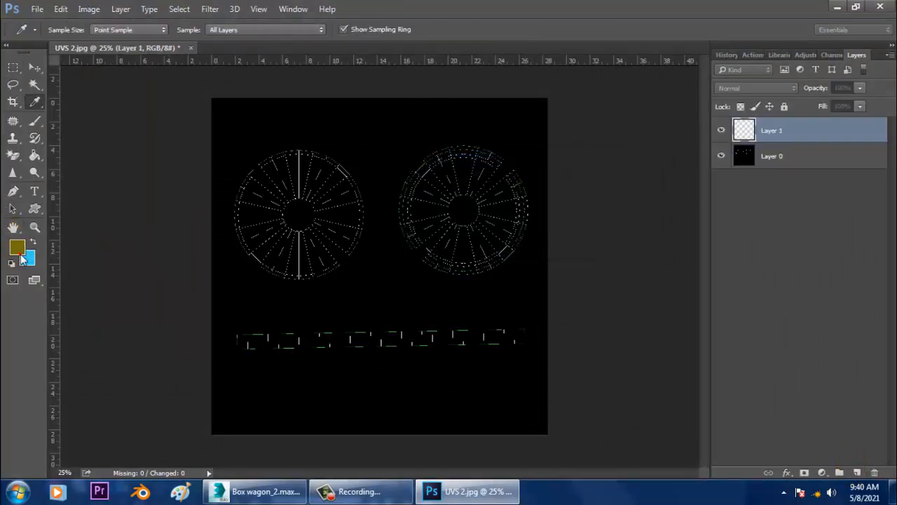
pyautogui.click(483, 197)
pyautogui.moveTo(463, 253)
pyautogui.mouseDown()
pyautogui.moveTo(463, 239)
pyautogui.moveTo(463, 273)
pyautogui.moveTo(463, 265)
pyautogui.mouseUp()
pyautogui.moveTo(427, 196); pyautogui.dragTo(410, 128)
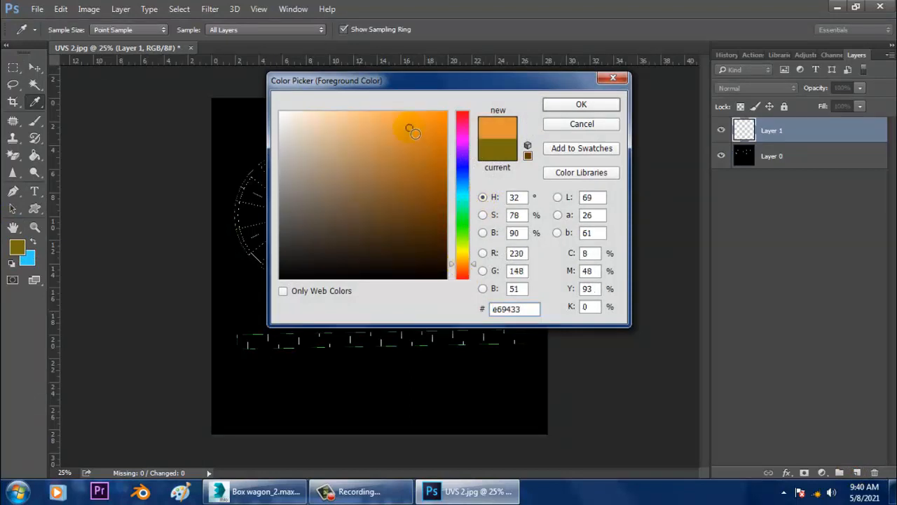
pyautogui.click(608, 110)
# Step: Fill Layer 1 with the orange foreground colour and set its blend mode to Screen
pyautogui.press('m')
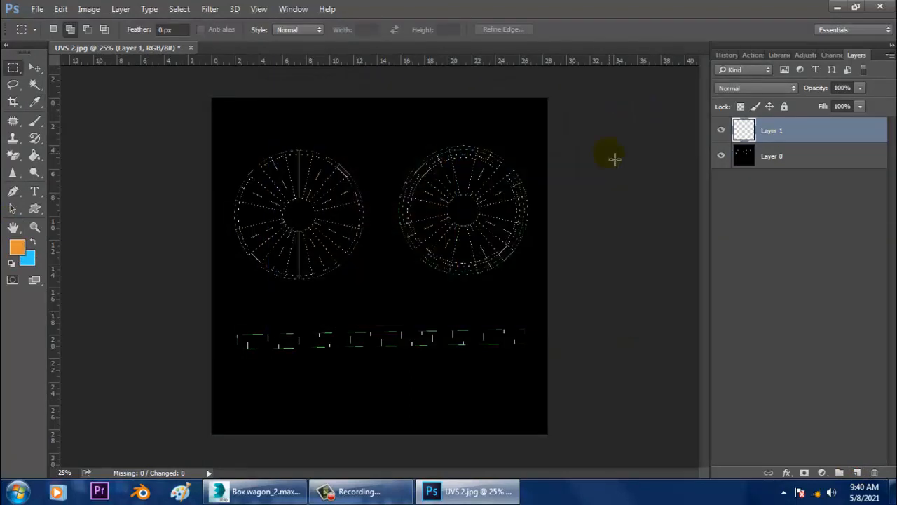
pyautogui.hotkey('alt', 'BackSpace')
pyautogui.click(739, 88)
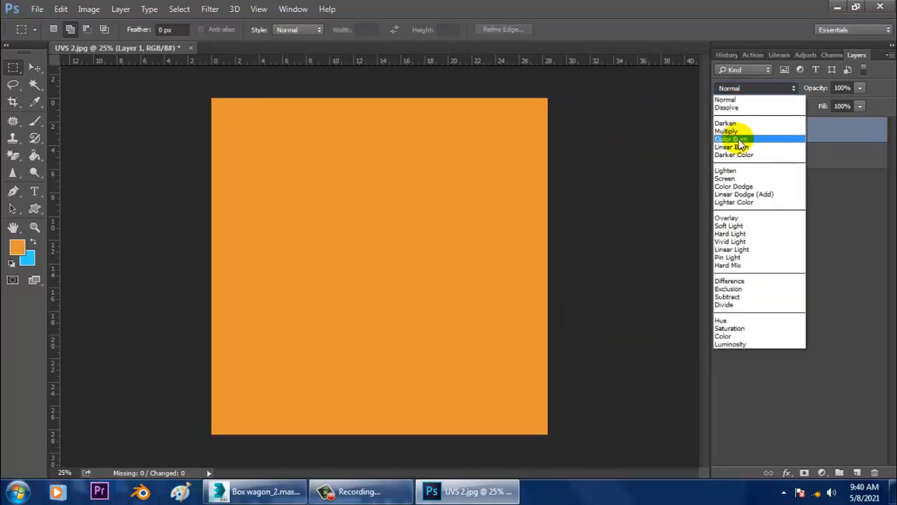
pyautogui.click(737, 178)
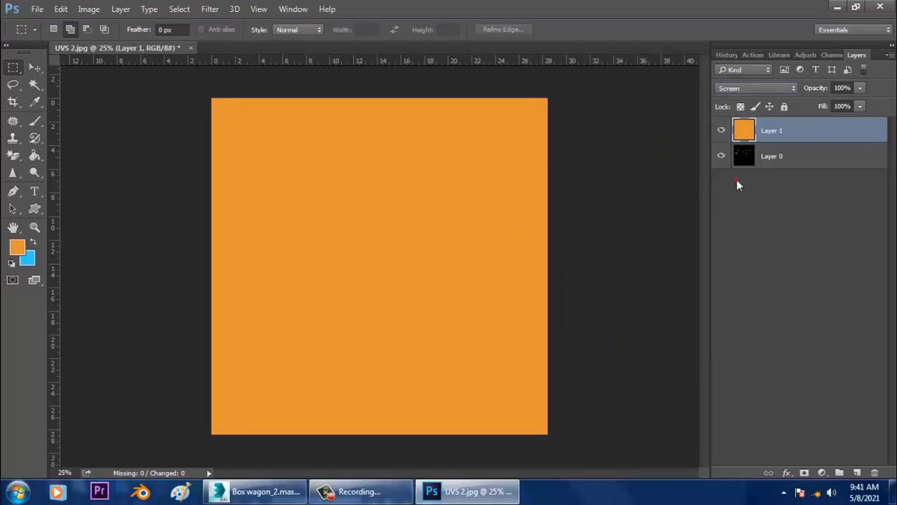
# Step: Browse to the textures folder for opening a file and preview its metal images in Windows Photo Viewer, from 8metal_texture_big_100405 to Metal-Rust-Texture
pyautogui.click(38, 8)
pyautogui.click(43, 30)
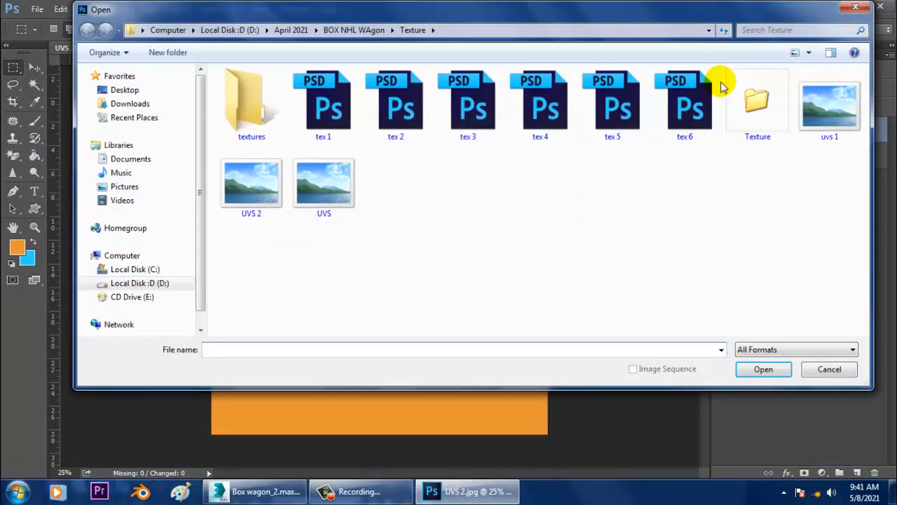
pyautogui.doubleClick(242, 104)
pyautogui.click(242, 105)
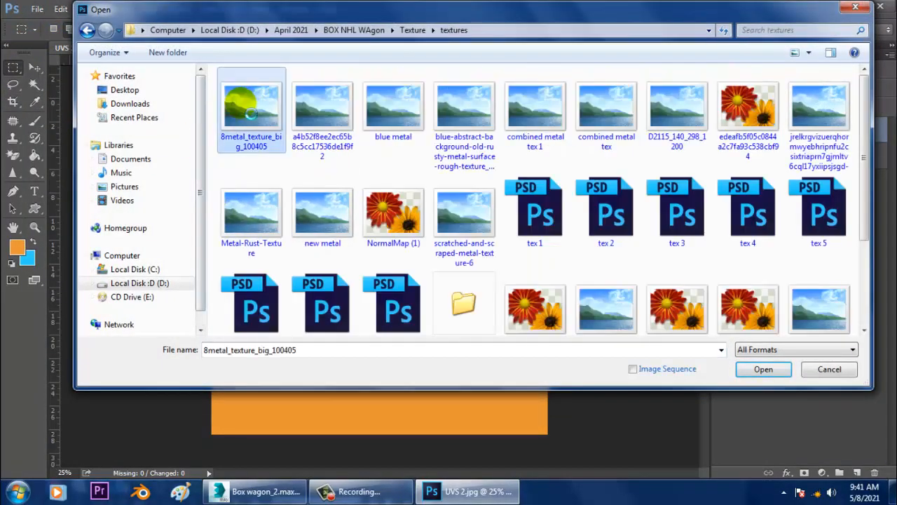
pyautogui.rightClick(242, 105)
pyautogui.click(288, 135)
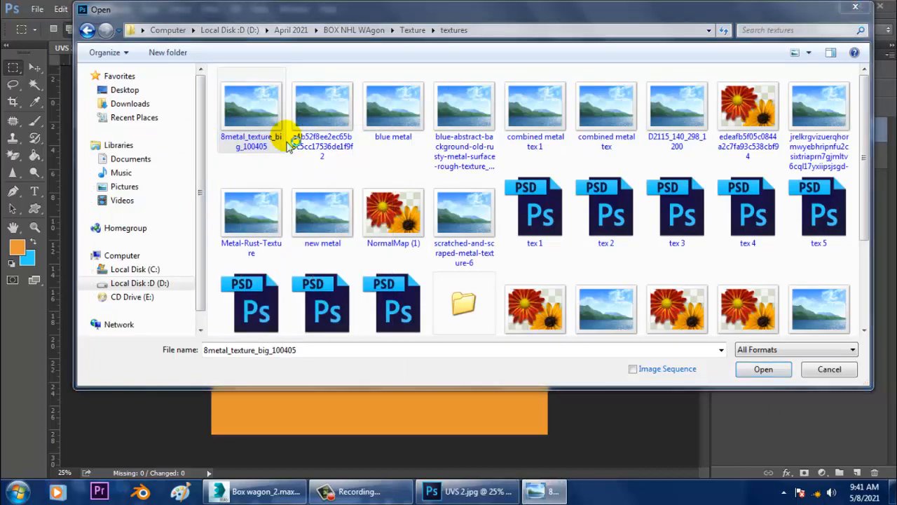
pyautogui.press('Right')
pyautogui.press('Right')
pyautogui.press('Right')
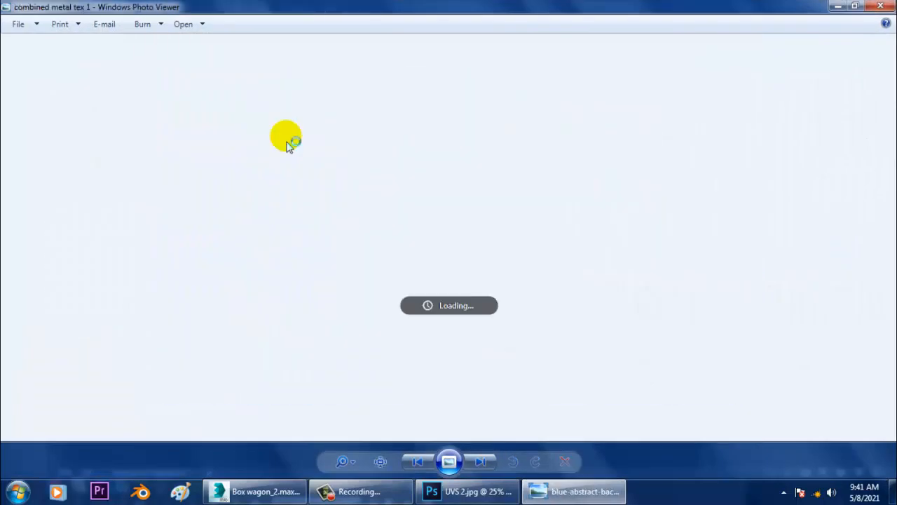
pyautogui.press('Right')
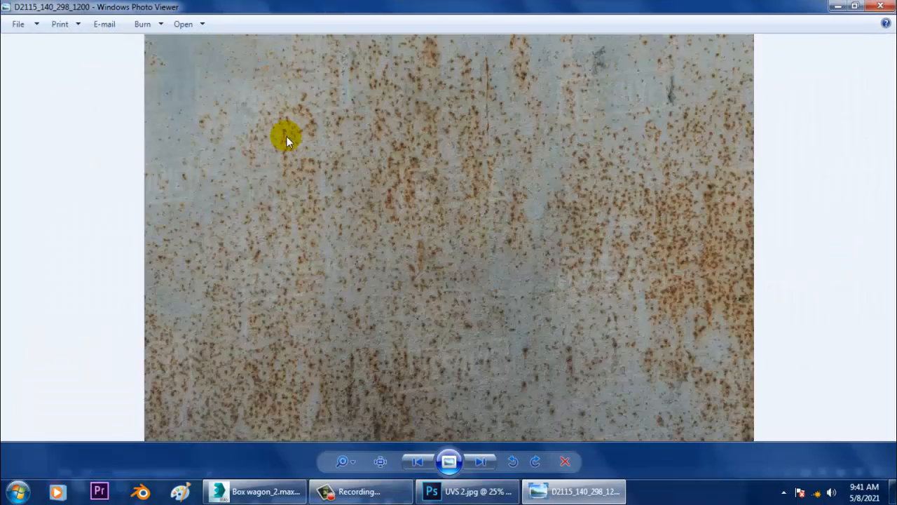
pyautogui.press('Right')
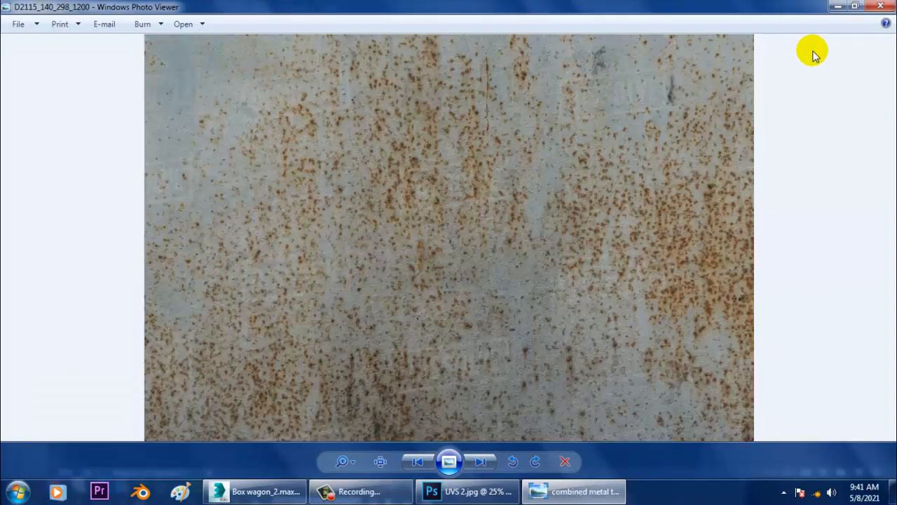
pyautogui.press('Right')
pyautogui.press('Right')
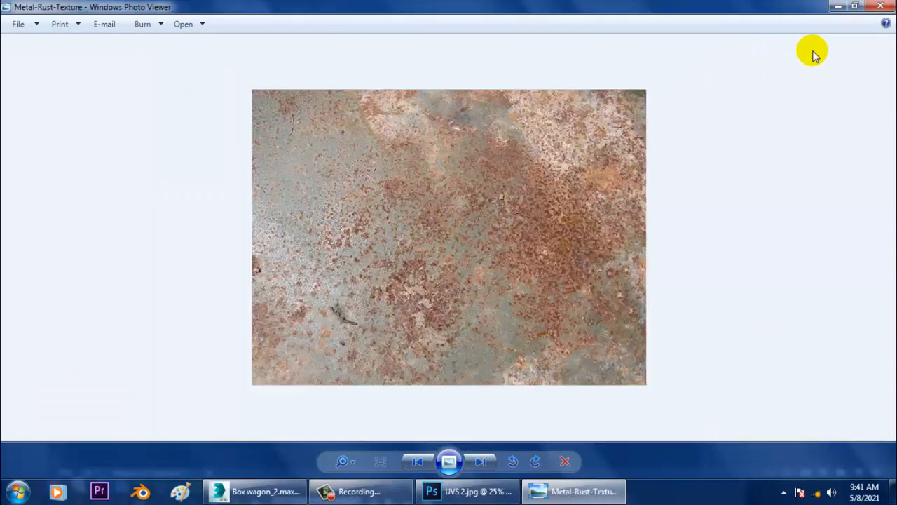
# Step: Close the image preview and open Metal-Rust-Texture in Photoshop
pyautogui.click(881, 7)
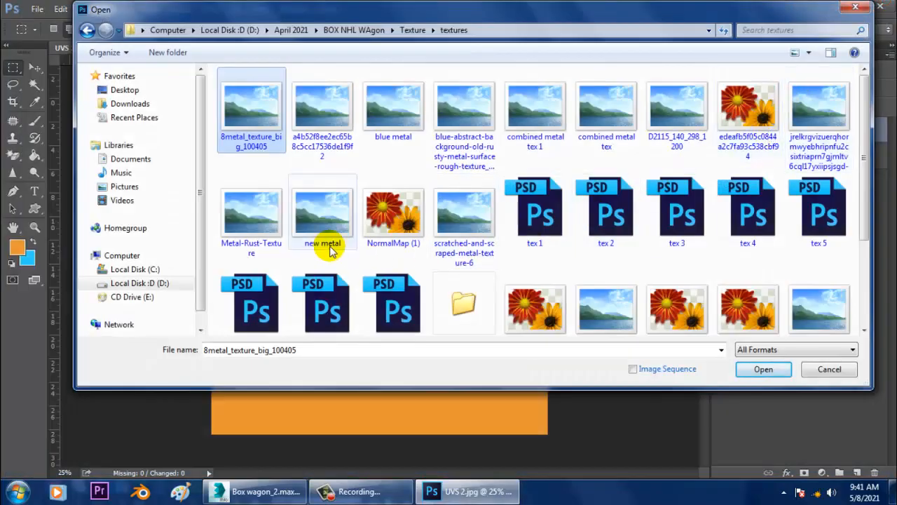
pyautogui.doubleClick(254, 220)
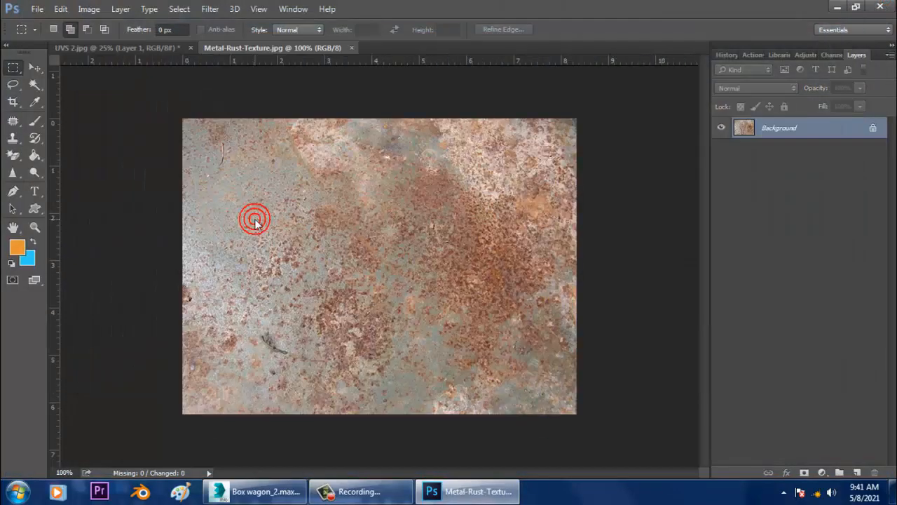
# Step: Convert the Metal-Rust-Texture background into the regular layer Layer 0 and copy it into UVS 2.jpg as a new layer
pyautogui.doubleClick(800, 133)
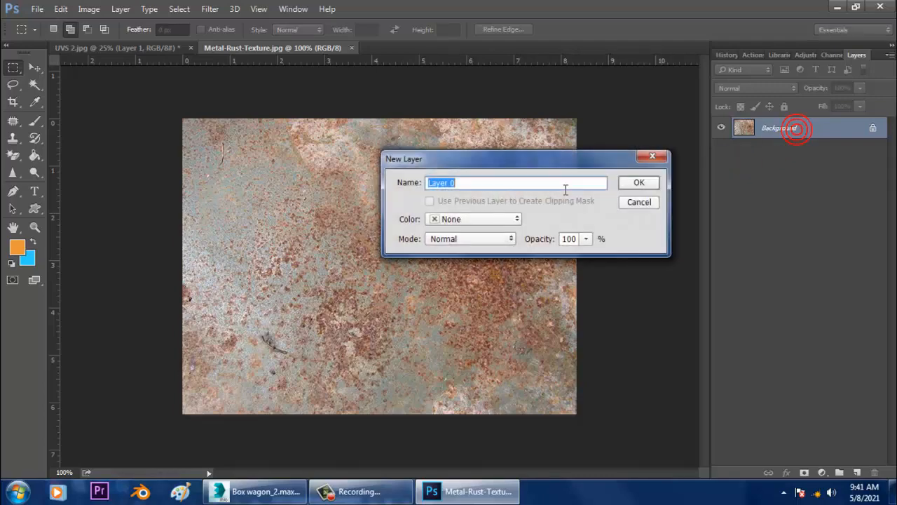
pyautogui.click(629, 182)
pyautogui.click(34, 67)
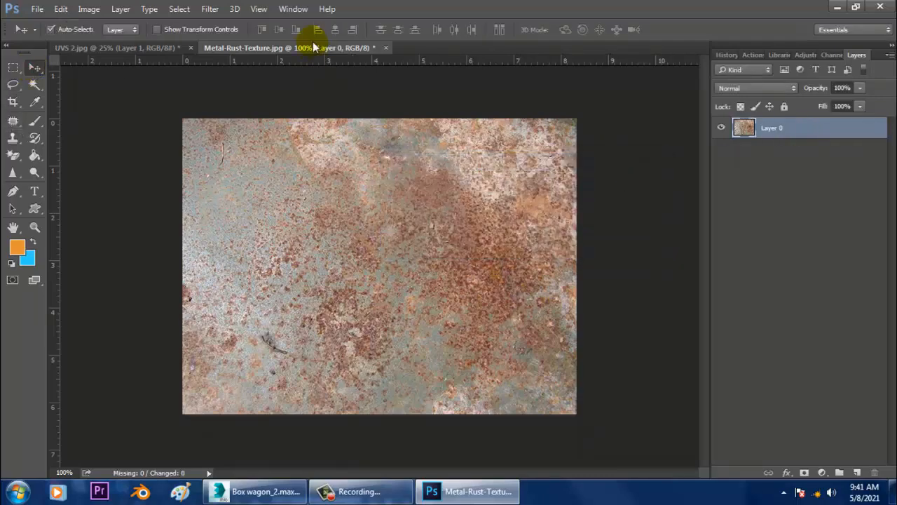
pyautogui.moveTo(312, 47); pyautogui.dragTo(617, 197)
pyautogui.moveTo(757, 421); pyautogui.dragTo(322, 227)
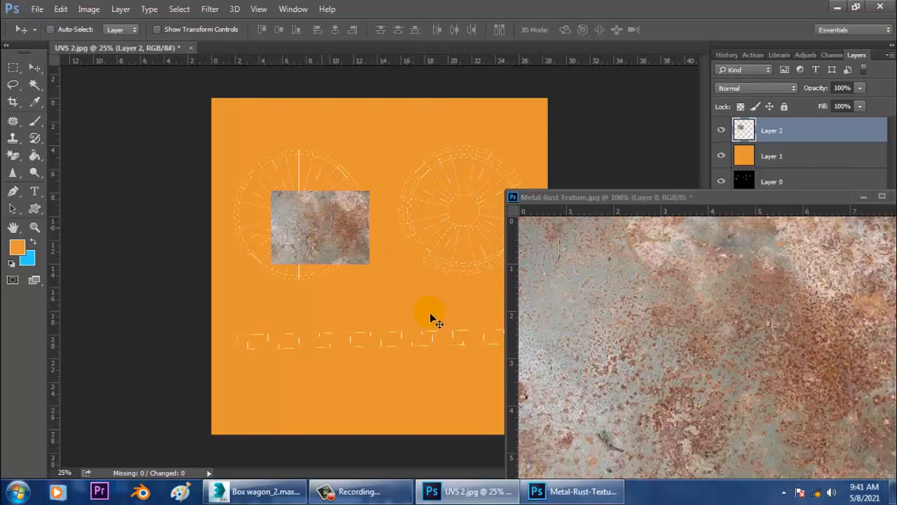
pyautogui.hotkey('ctrl', 't')
pyautogui.click(359, 260)
pyautogui.moveTo(373, 274); pyautogui.dragTo(532, 262)
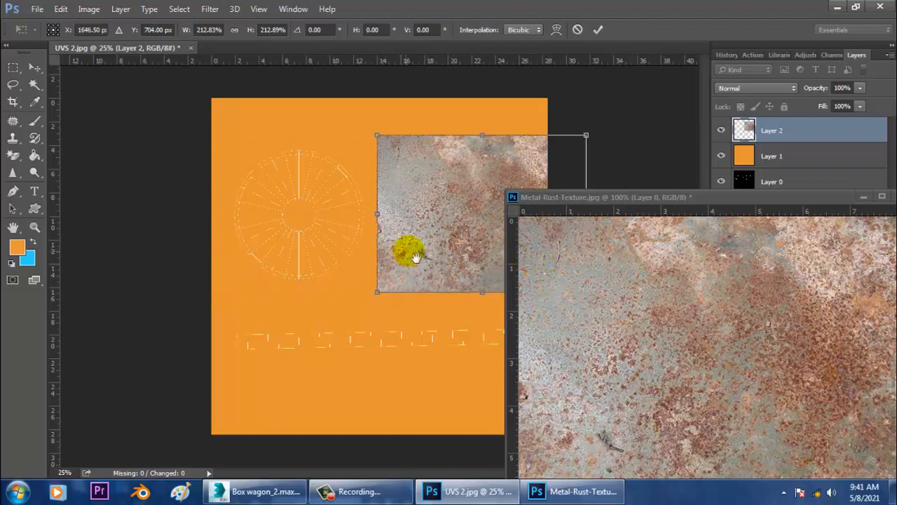
# Step: Close the floating Metal-Rust-Texture document without saving it
pyautogui.click(689, 201)
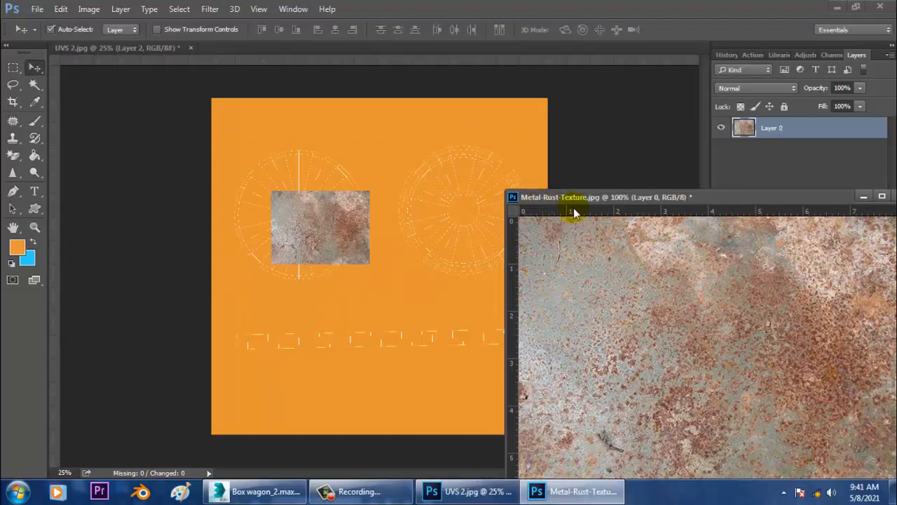
pyautogui.moveTo(666, 200); pyautogui.dragTo(428, 219)
pyautogui.click(666, 216)
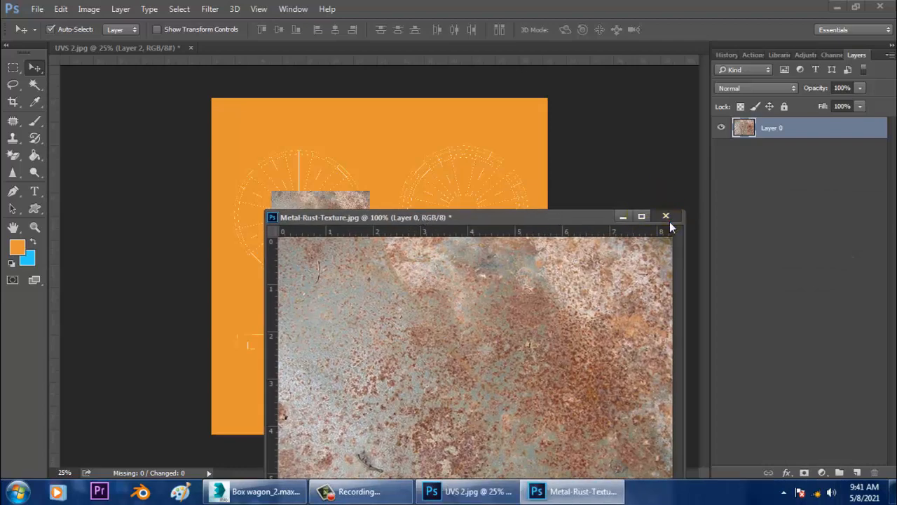
pyautogui.click(453, 195)
# Step: Move the rust texture on Layer 2 over the second wheel outline and scale it proportionally to about 191%
pyautogui.moveTo(303, 231); pyautogui.dragTo(553, 292)
pyautogui.hotkey('ctrl', 't')
pyautogui.moveTo(507, 275); pyautogui.dragTo(510, 265)
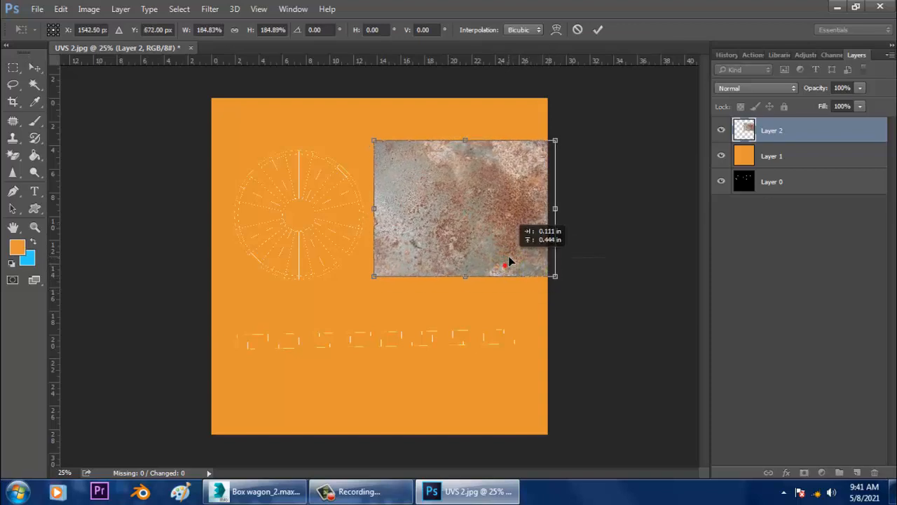
pyautogui.keyDown('alt'); pyautogui.keyDown('shift'); pyautogui.moveTo(559, 284); pyautogui.dragTo(563, 288); pyautogui.keyUp('shift'); pyautogui.keyUp('alt')
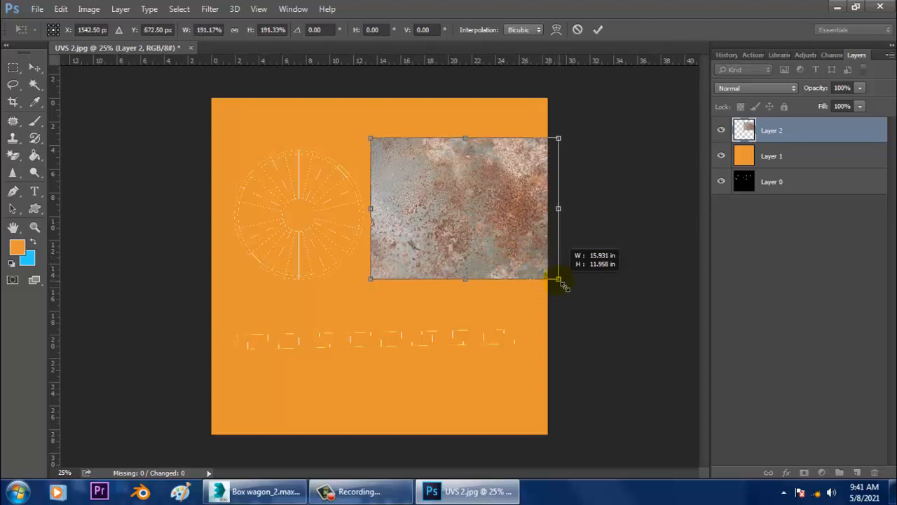
pyautogui.press('Return')
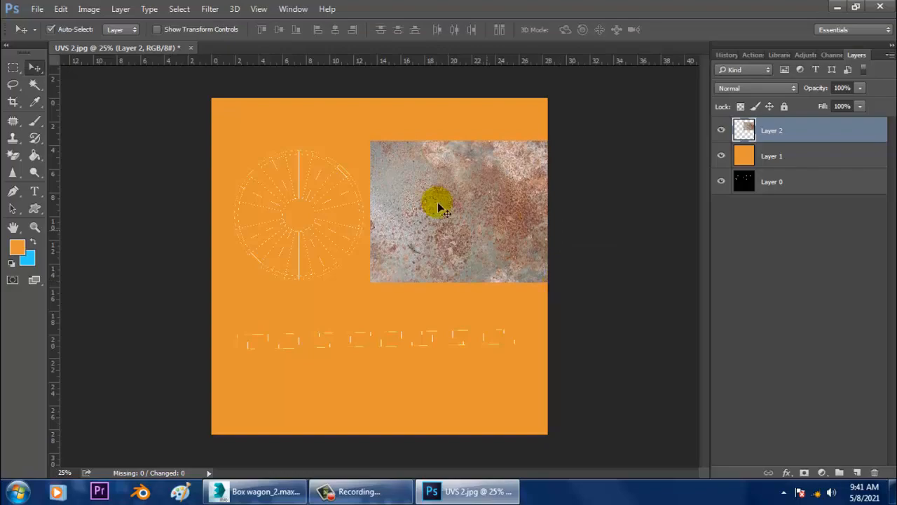
# Step: Preview the metal images of the textures folder in Windows Photo Viewer, from 8metal_texture_big_100405 past D2115_140_298_1200 and back to it
pyautogui.click(37, 9)
pyautogui.click(58, 39)
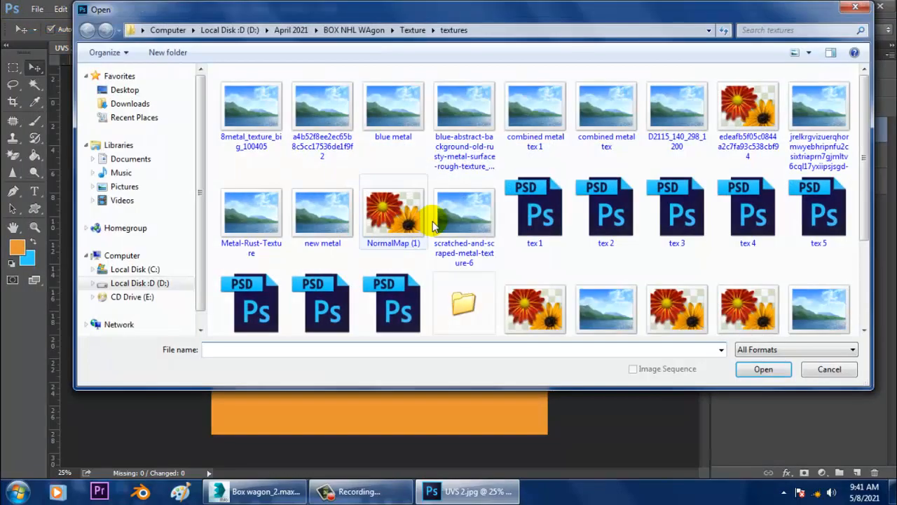
pyautogui.click(247, 112)
pyautogui.rightClick(259, 118)
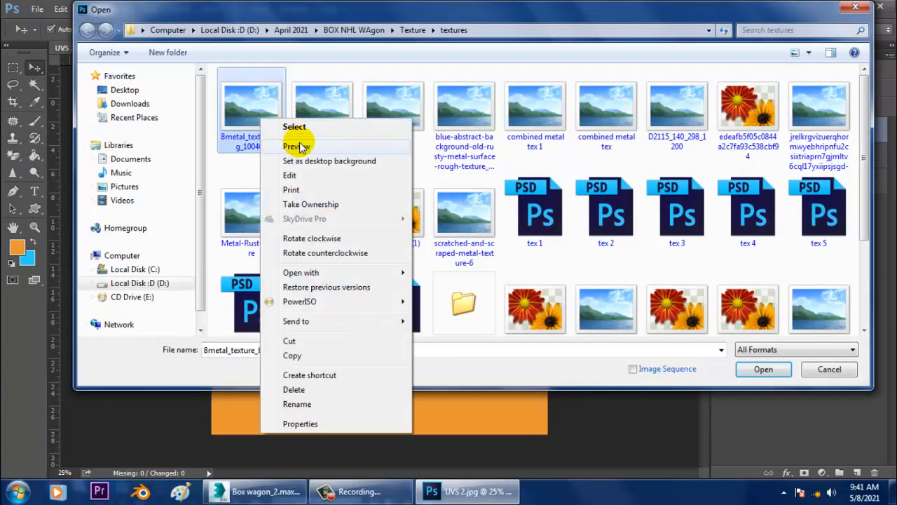
pyautogui.click(299, 147)
pyautogui.press('Right')
pyautogui.press('Right')
pyautogui.press('Right')
pyautogui.press('Right')
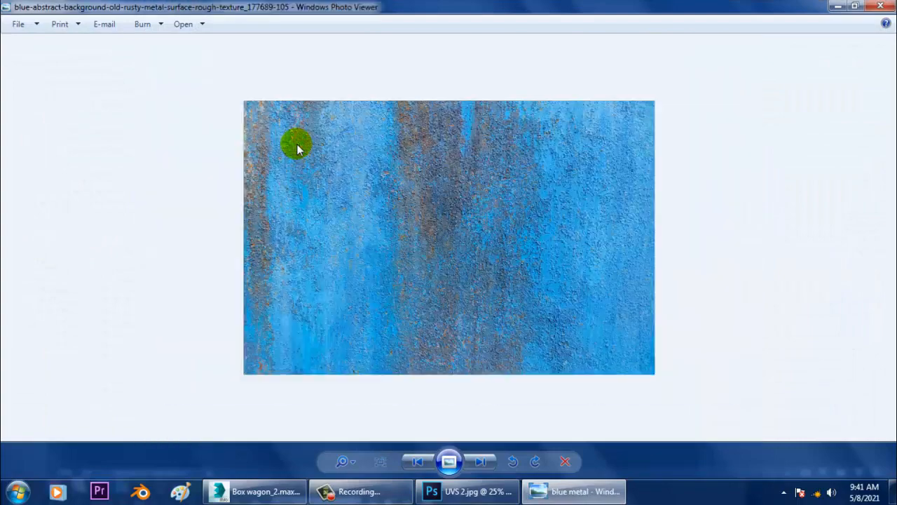
pyautogui.press('Right')
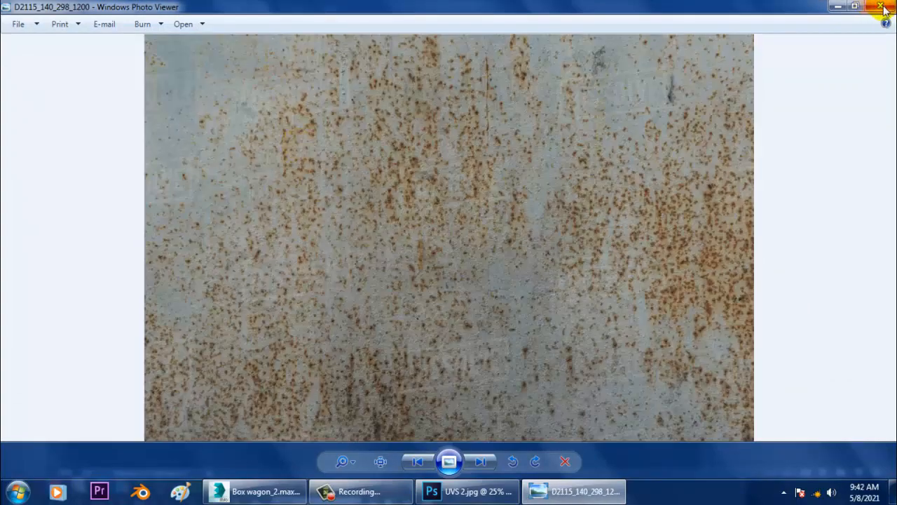
pyautogui.press('Right')
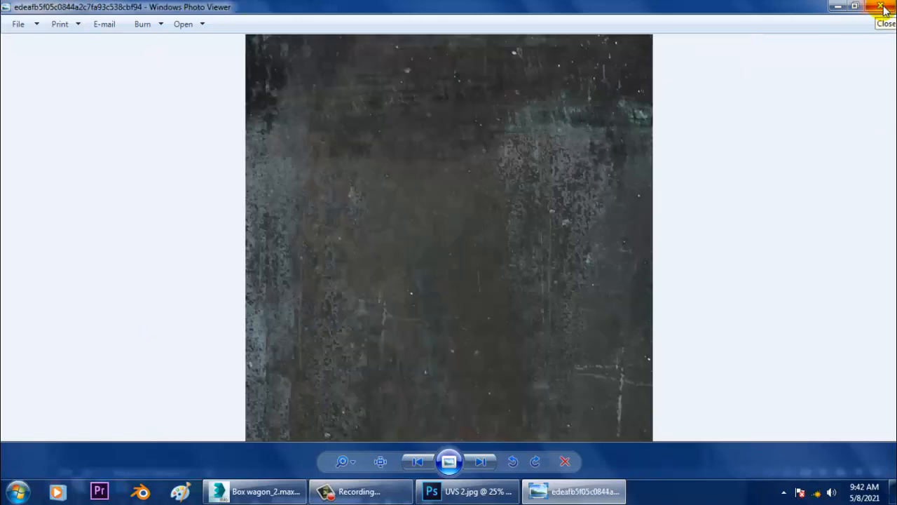
pyautogui.press('Right')
pyautogui.press('Left')
pyautogui.press('Left')
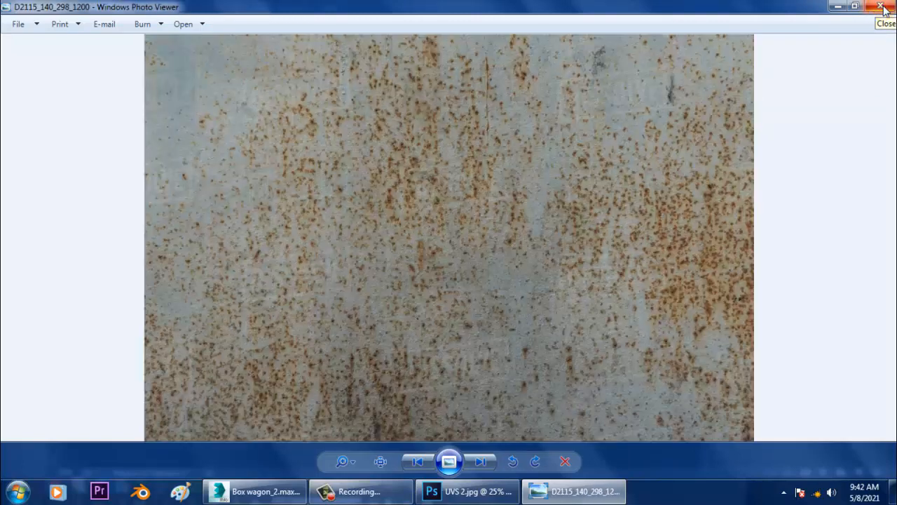
# Step: Open D2115_140_298_1200 in Photoshop and convert its background into the regular layer Layer 0
pyautogui.click(882, 6)
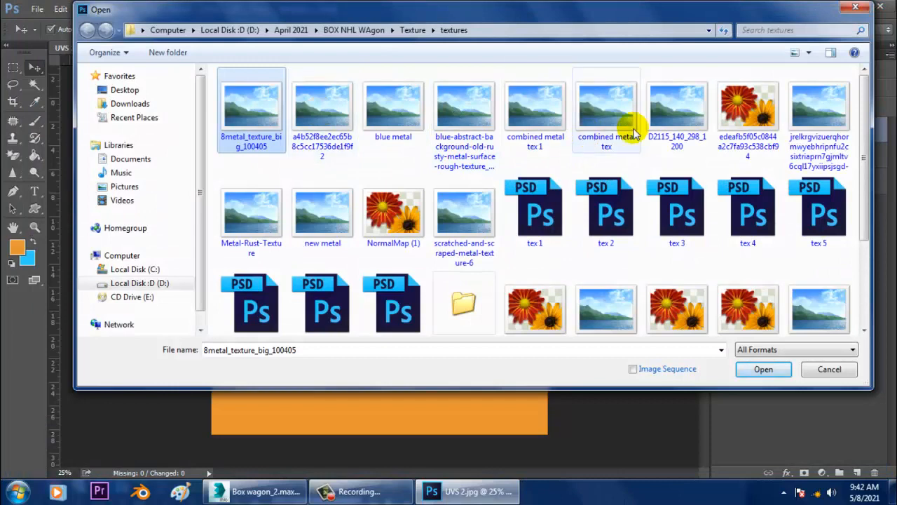
pyautogui.doubleClick(678, 107)
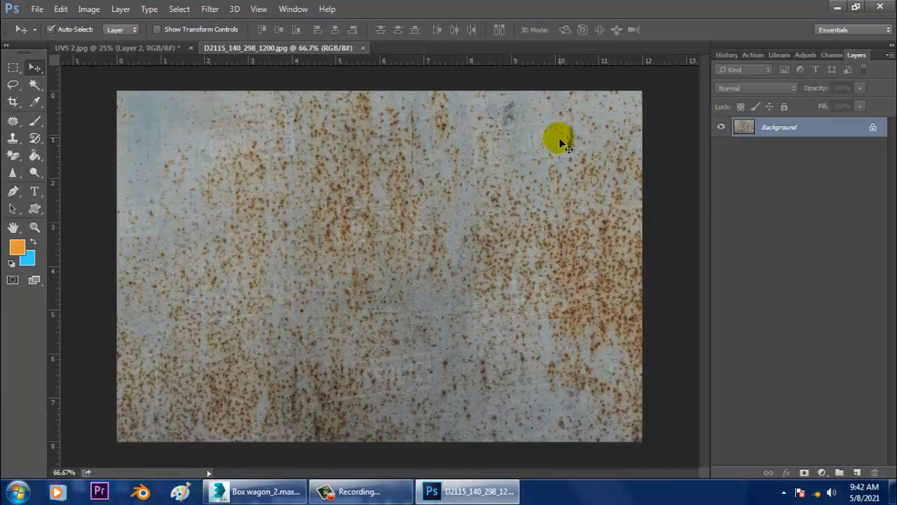
pyautogui.doubleClick(797, 126)
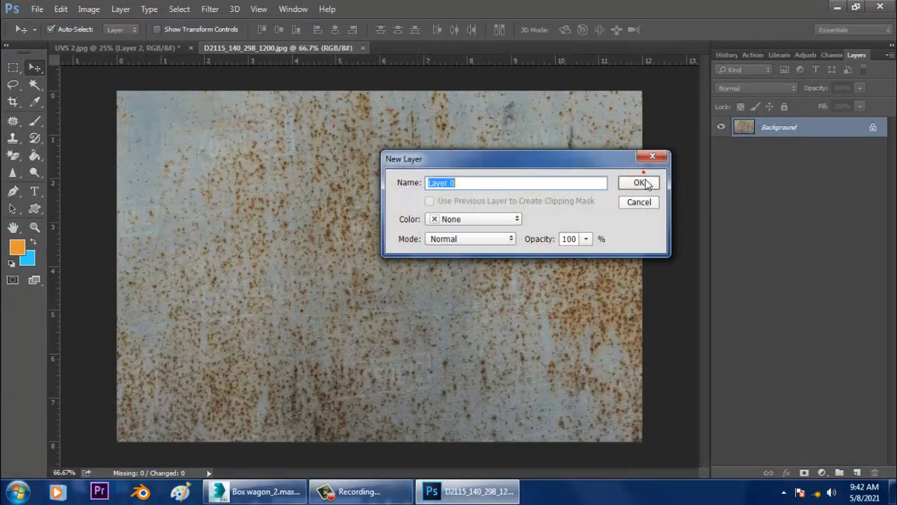
pyautogui.click(639, 183)
# Step: Copy the D2115_140_298_1200 texture into UVS 2.jpg as a new layer and minimise its source document
pyautogui.moveTo(247, 48); pyautogui.dragTo(530, 228)
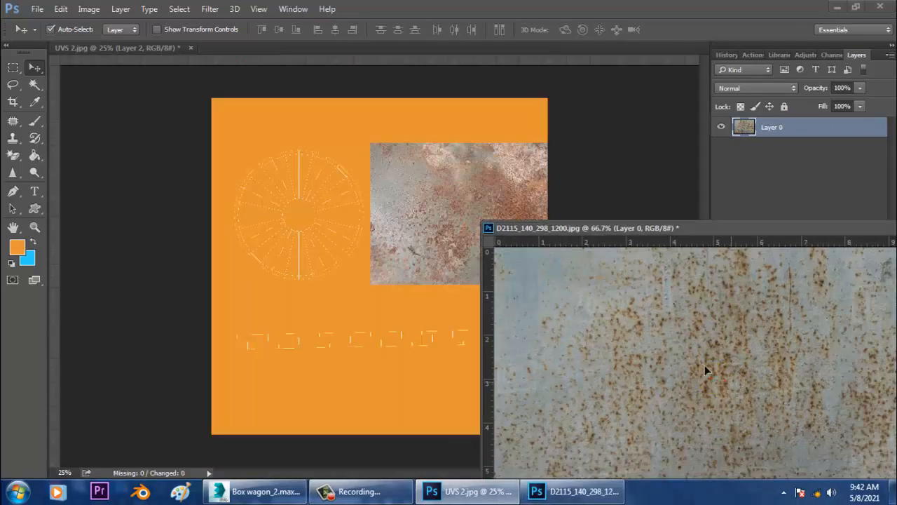
pyautogui.moveTo(706, 371); pyautogui.dragTo(421, 211)
pyautogui.moveTo(624, 225); pyautogui.dragTo(163, 258)
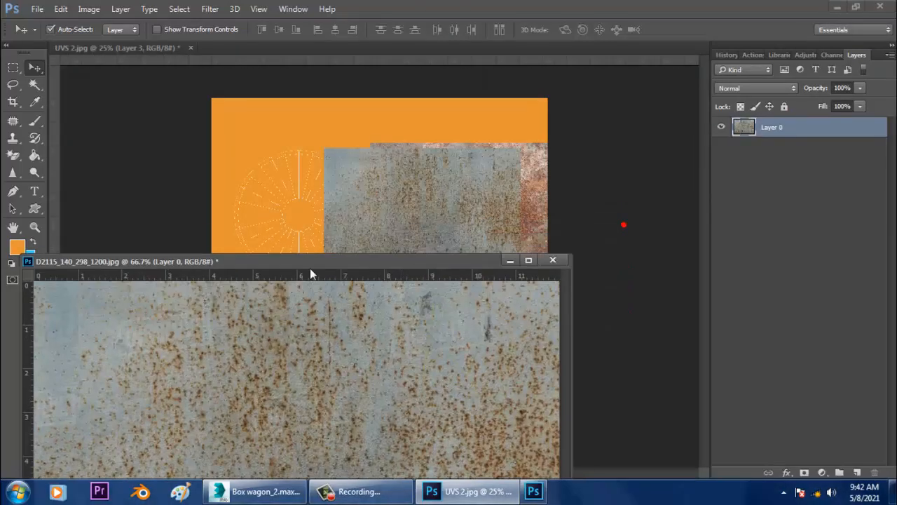
pyautogui.click(503, 258)
# Step: Move Layer 3 over the rust texture on Layer 2 and enlarge it to cover that texture
pyautogui.moveTo(430, 215); pyautogui.dragTo(475, 203)
pyautogui.hotkey('ctrl', 't')
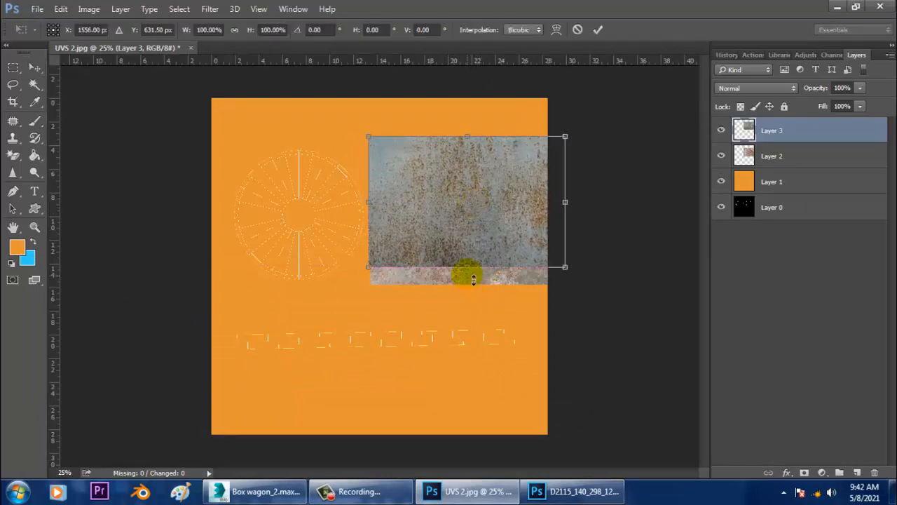
pyautogui.moveTo(565, 268)
pyautogui.keyDown('shift'); pyautogui.mouseDown()
pyautogui.moveTo(551, 260)
pyautogui.moveTo(567, 278)
pyautogui.moveTo(560, 271)
pyautogui.mouseUp(); pyautogui.keyUp('shift')
pyautogui.press('Return')
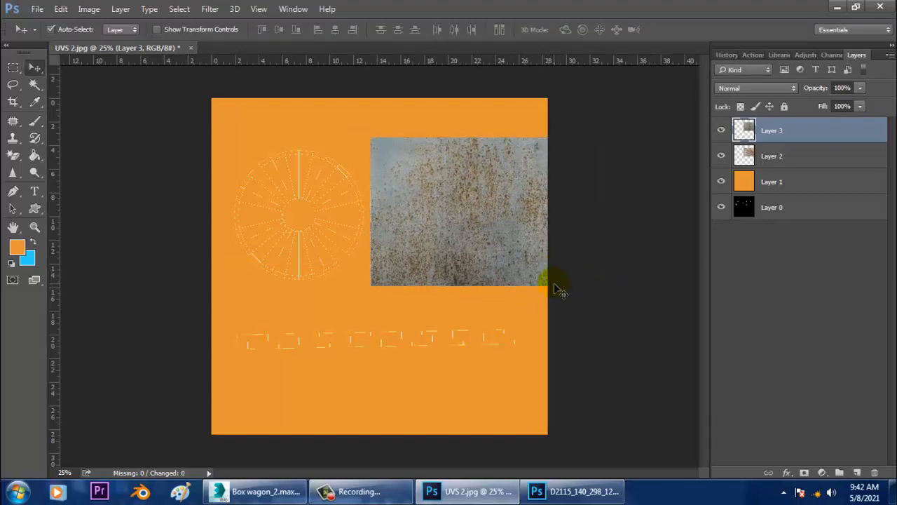
# Step: Try the blend modes from Darken onwards on Layer 3 and set it to Overlay
pyautogui.click(769, 88)
pyautogui.click(769, 110)
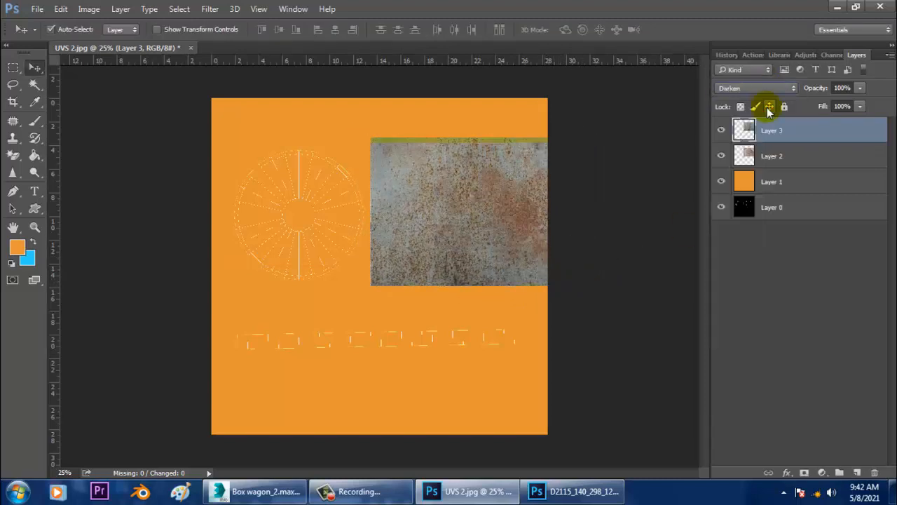
pyautogui.press('Down')
pyautogui.press('Down')
pyautogui.press('Down')
pyautogui.press('Down')
pyautogui.press('Down')
pyautogui.press('Down')
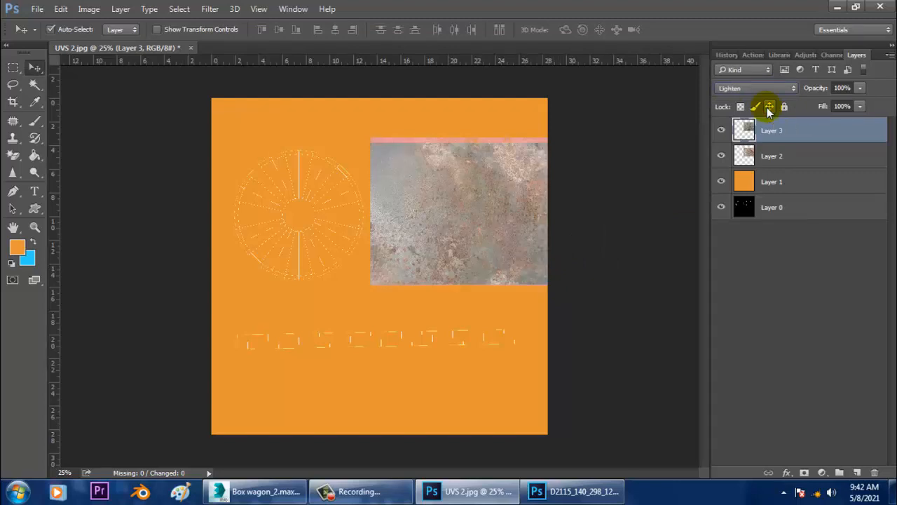
pyautogui.press('Down')
pyautogui.press('Down')
pyautogui.press('Down')
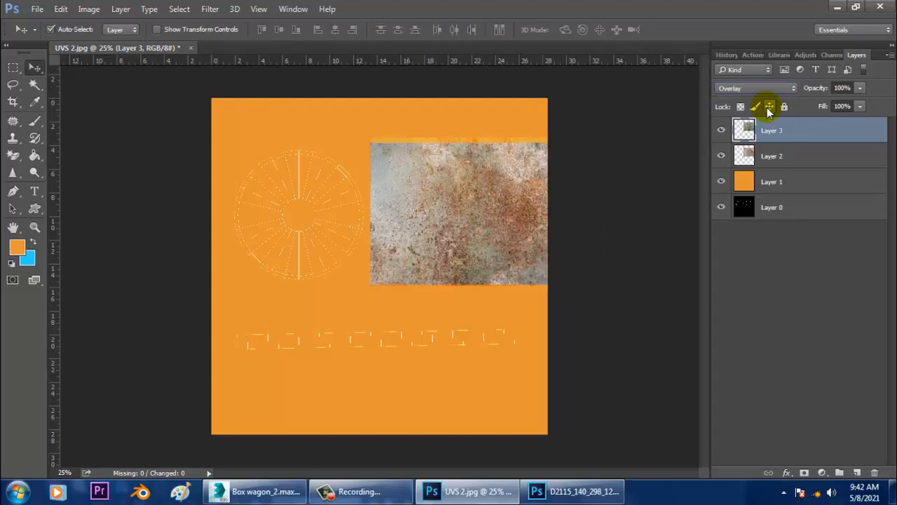
pyautogui.press('Down')
pyautogui.press('Up')
# Step: Add a layer mask to Layer 3 and paint it black with a 51% opacity brush along the texture's protruding upper edge
pyautogui.hotkey('ctrl', '+')
pyautogui.hotkey('ctrl', '+')
pyautogui.moveTo(534, 92); pyautogui.dragTo(486, 199)
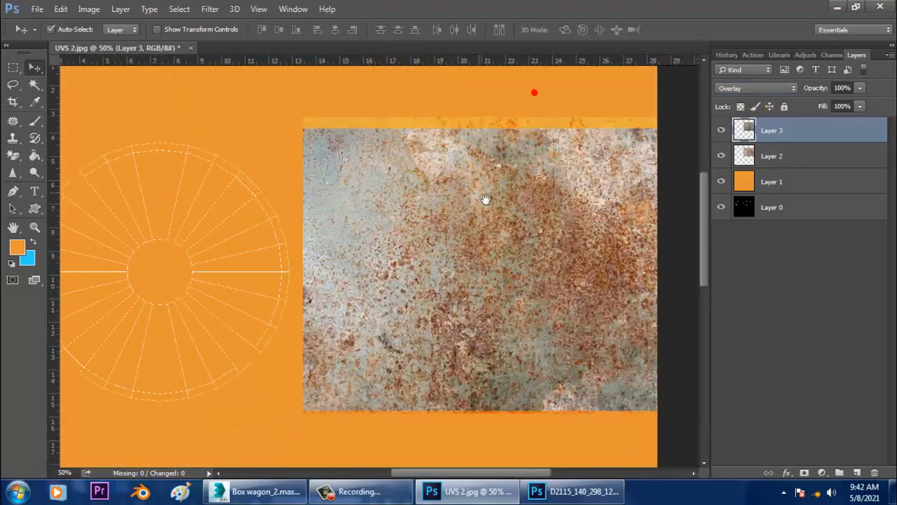
pyautogui.click(805, 472)
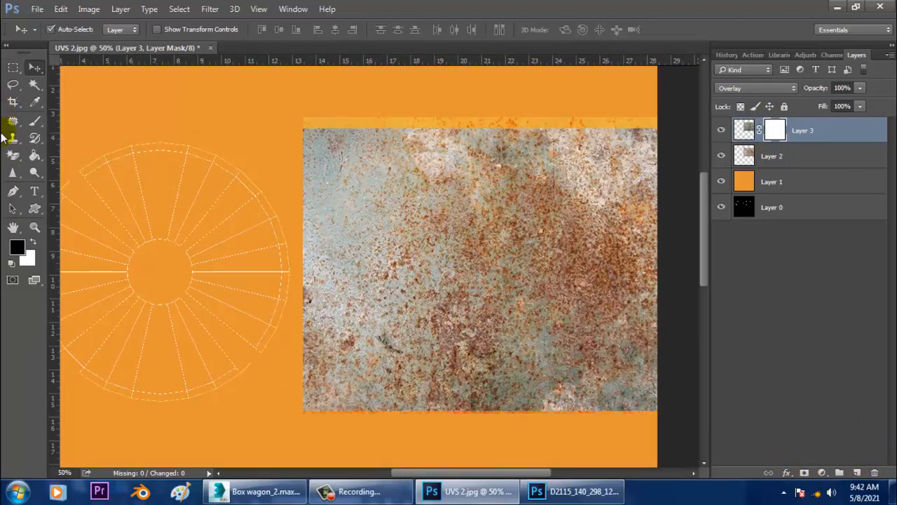
pyautogui.click(35, 125)
pyautogui.click(385, 151)
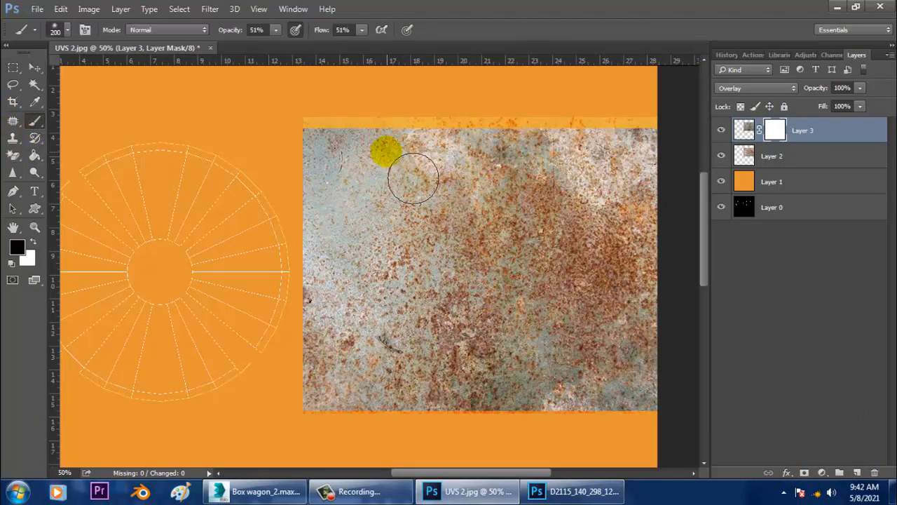
pyautogui.moveTo(425, 190)
pyautogui.mouseDown()
pyautogui.moveTo(460, 176)
pyautogui.moveTo(393, 204)
pyautogui.moveTo(689, 186)
pyautogui.moveTo(371, 184)
pyautogui.moveTo(370, 136)
pyautogui.mouseUp()
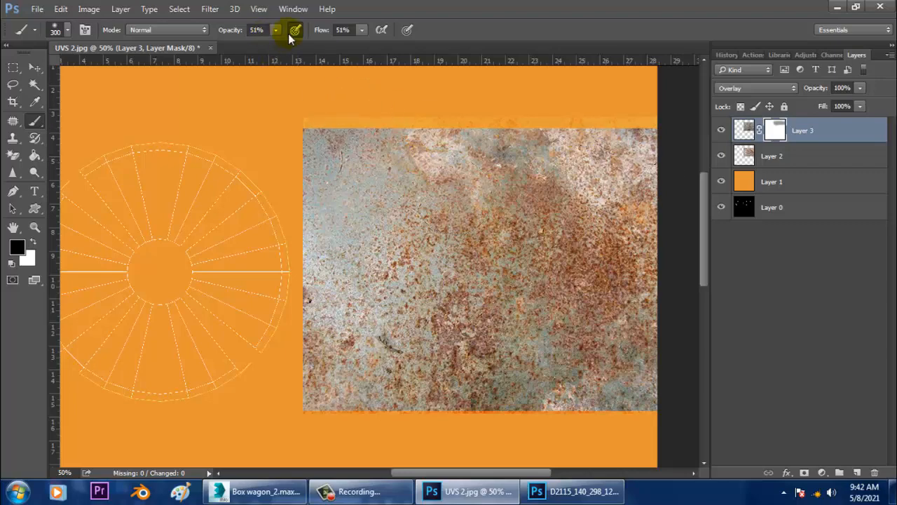
# Step: Set the brush to 64% opacity and 70% flow and mask out Layer 3 along the texture's left and lower edges
pyautogui.click(361, 31)
pyautogui.moveTo(411, 142); pyautogui.dragTo(258, 116)
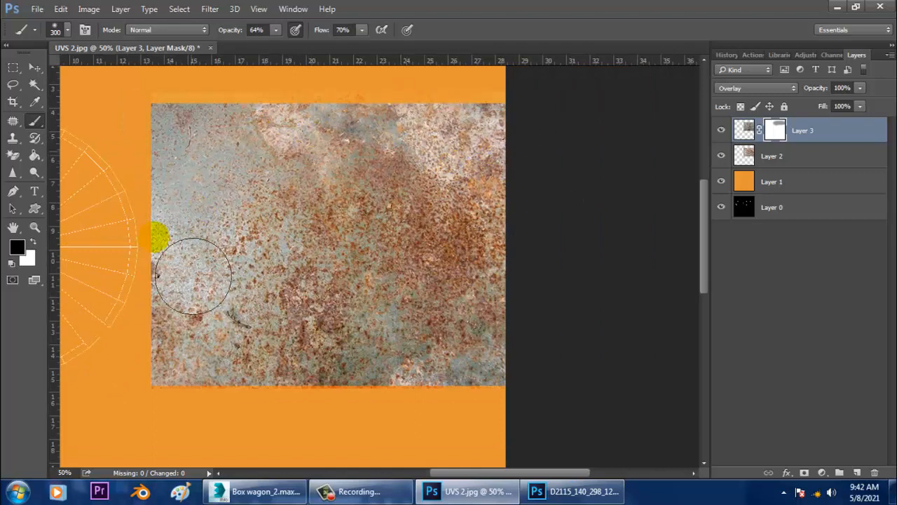
pyautogui.moveTo(242, 354)
pyautogui.mouseDown()
pyautogui.moveTo(276, 417)
pyautogui.moveTo(517, 386)
pyautogui.moveTo(368, 399)
pyautogui.moveTo(457, 397)
pyautogui.moveTo(536, 378)
pyautogui.mouseUp()
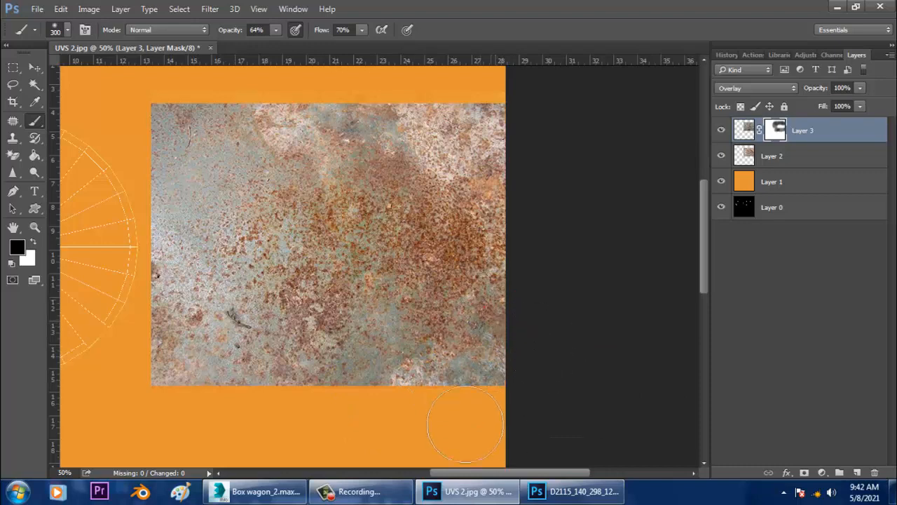
pyautogui.moveTo(205, 410); pyautogui.dragTo(282, 408)
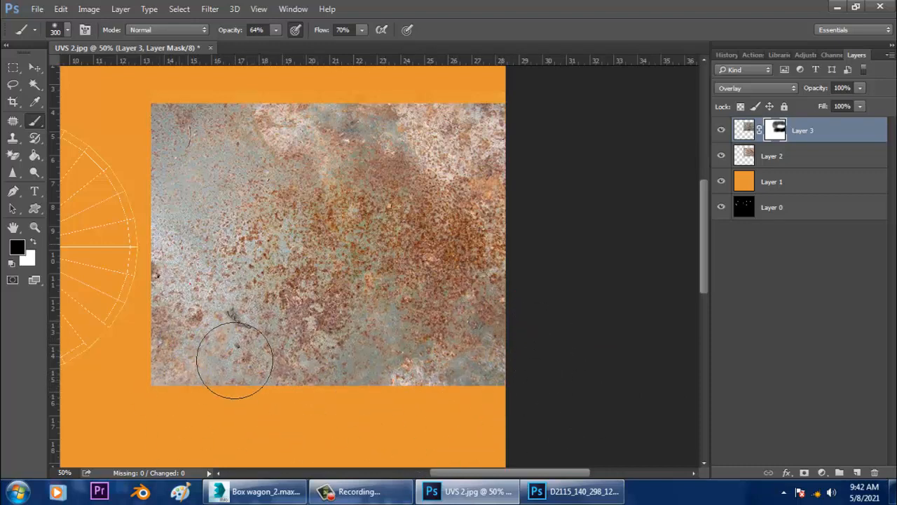
pyautogui.moveTo(369, 387); pyautogui.dragTo(736, 267)
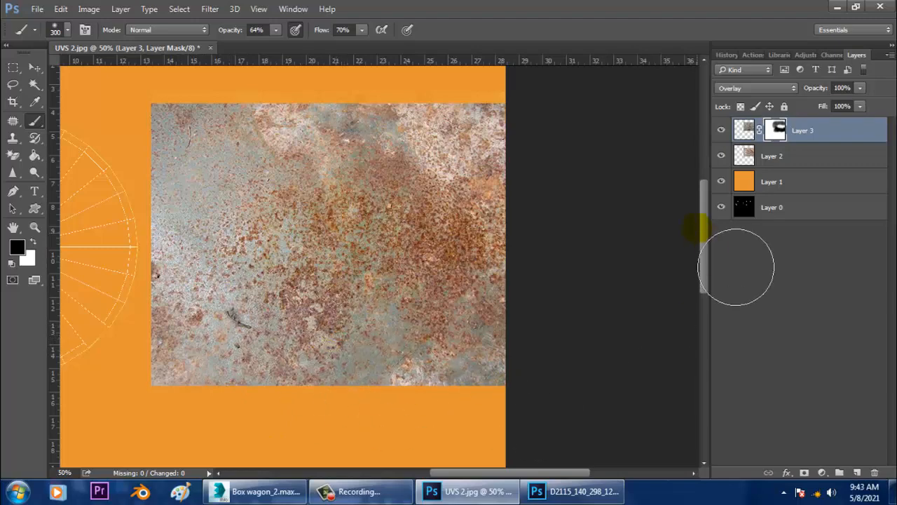
pyautogui.click(736, 131)
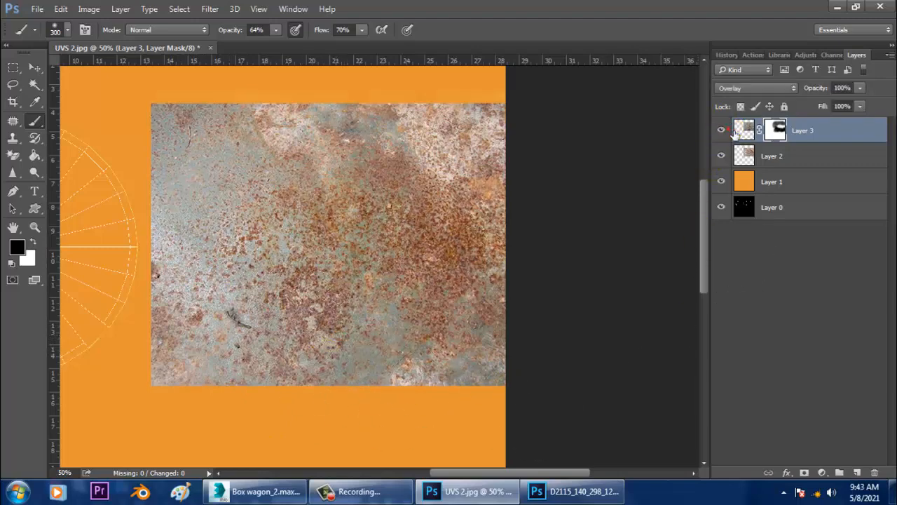
pyautogui.moveTo(398, 283); pyautogui.dragTo(620, 304)
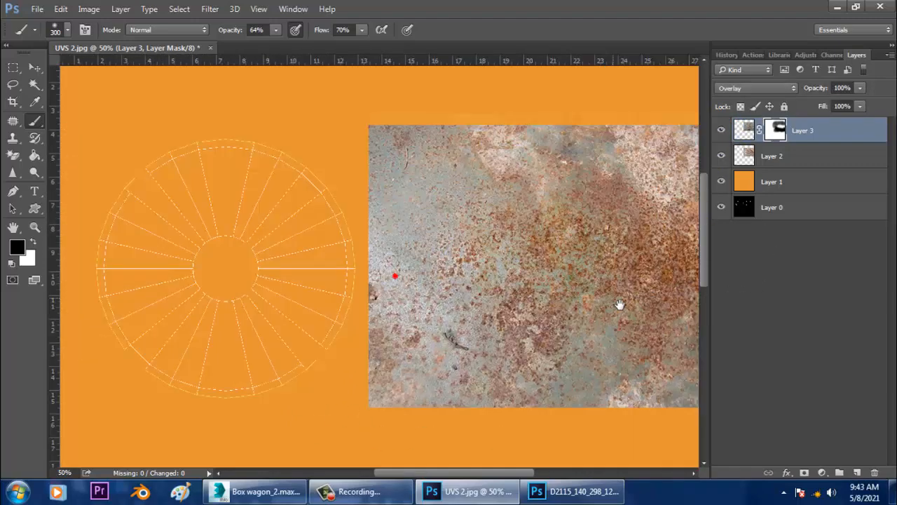
# Step: Duplicate Layer 3 and Layer 2, flip the copies horizontally and move them beside the originals to cover the left half
pyautogui.click(34, 70)
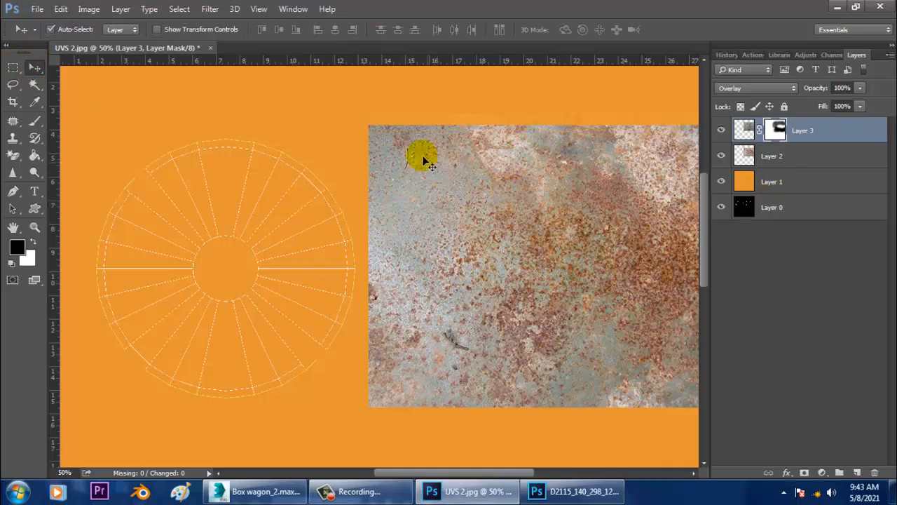
pyautogui.keyDown('shift'); pyautogui.click(799, 154); pyautogui.keyUp('shift')
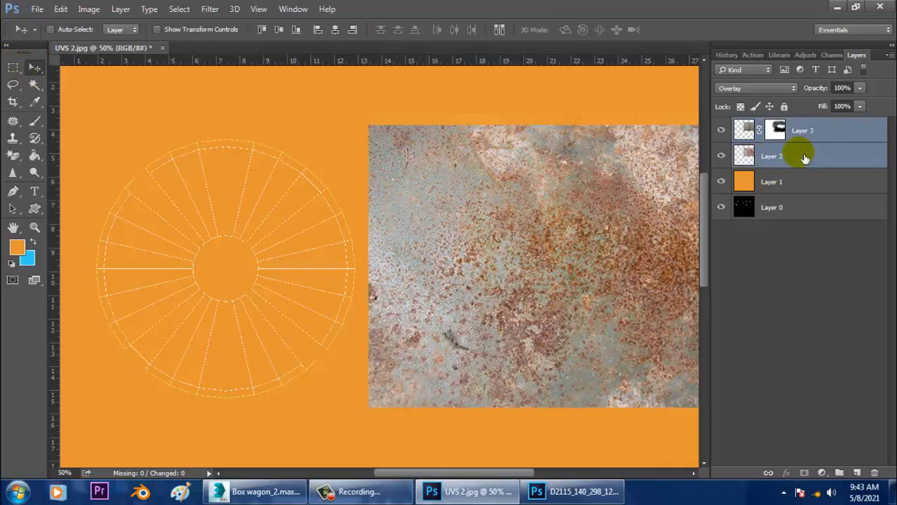
pyautogui.hotkey('ctrl', 'j')
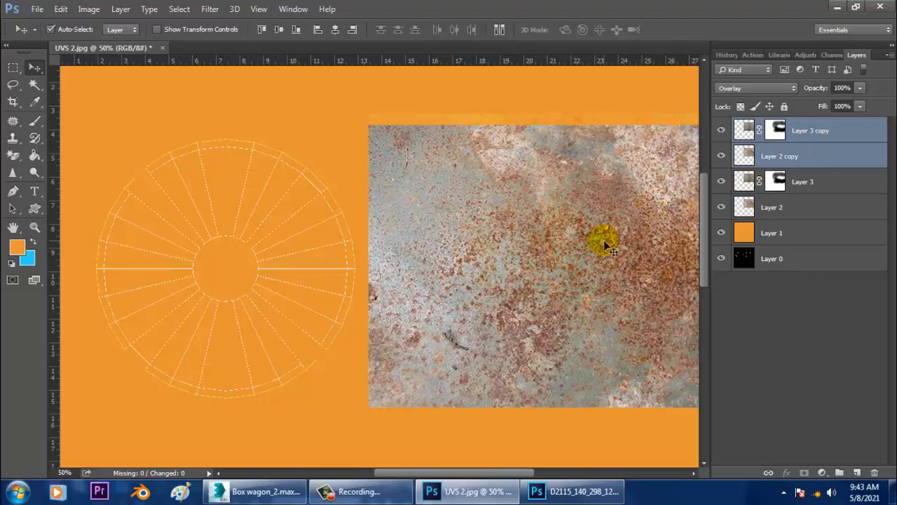
pyautogui.hotkey('ctrl', 't')
pyautogui.rightClick(574, 234)
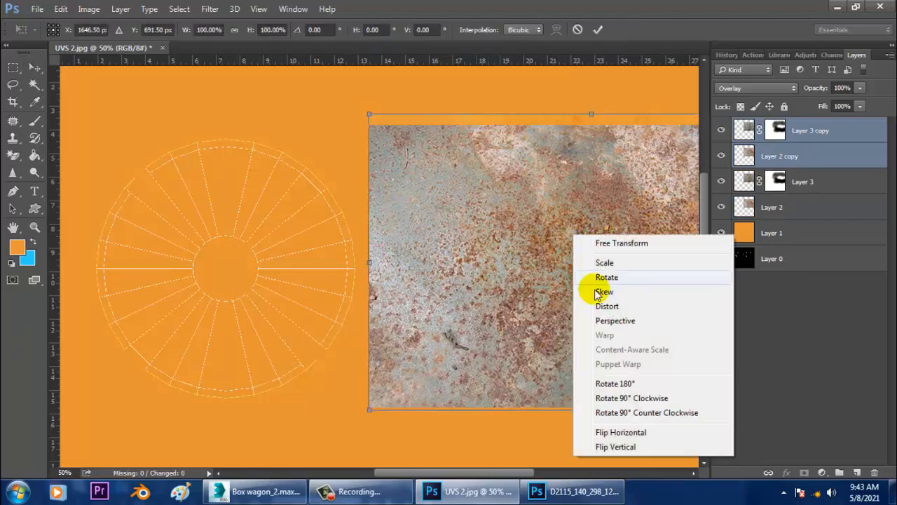
pyautogui.click(635, 432)
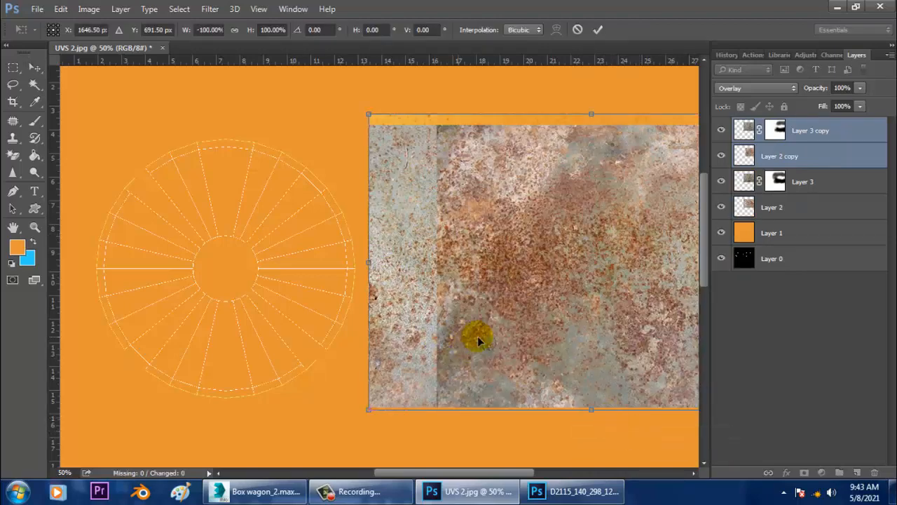
pyautogui.moveTo(502, 335); pyautogui.dragTo(116, 335)
pyautogui.press('Return')
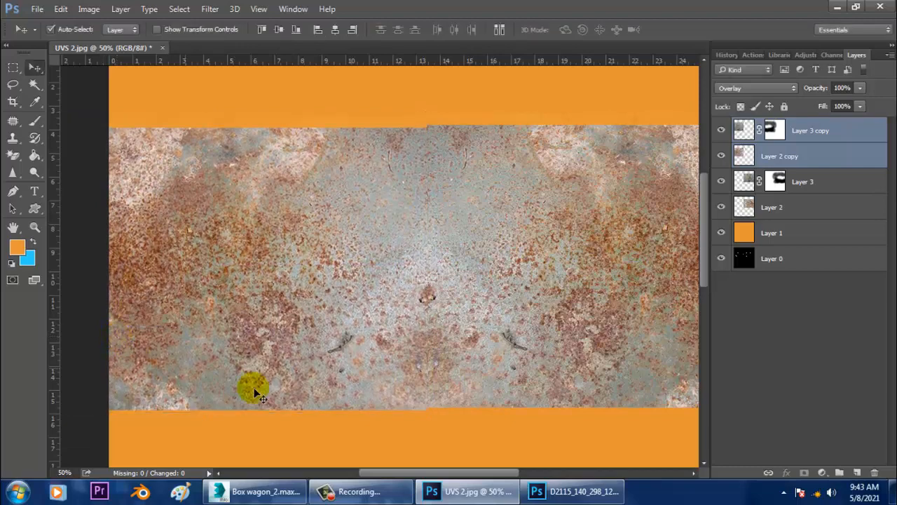
# Step: Duplicate Layer 3 and Layer 2 again and move the copies straight down, just below the upper textures in the right half
pyautogui.moveTo(392, 335); pyautogui.dragTo(306, 153)
pyautogui.moveTo(441, 258); pyautogui.dragTo(391, 287)
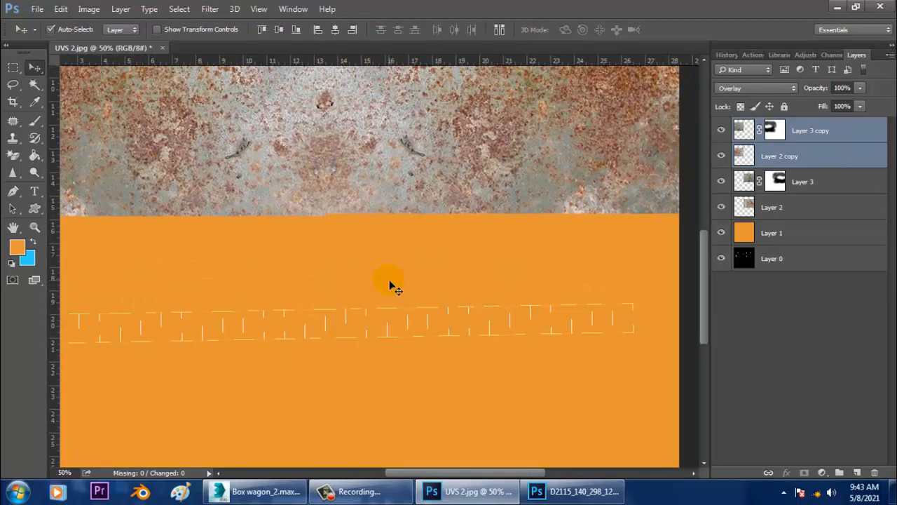
pyautogui.click(838, 183)
pyautogui.keyDown('shift'); pyautogui.click(817, 209); pyautogui.keyUp('shift')
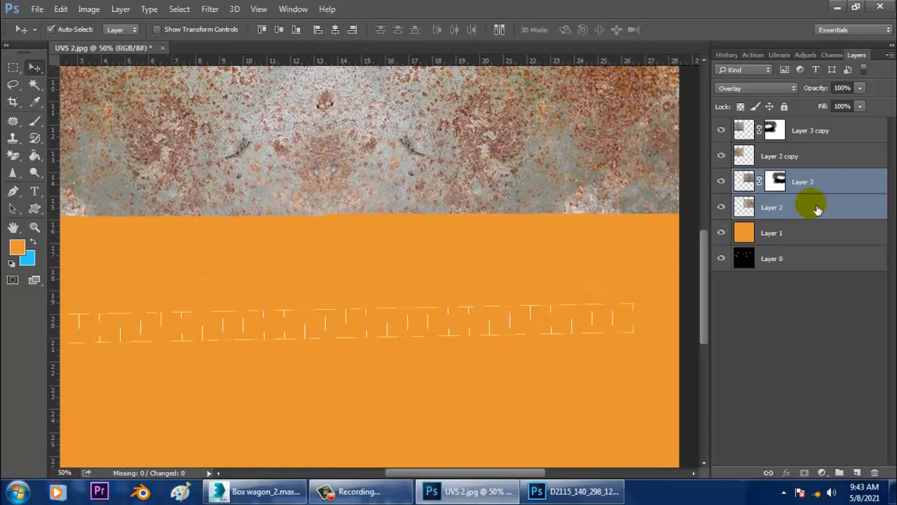
pyautogui.hotkey('ctrl', 'j')
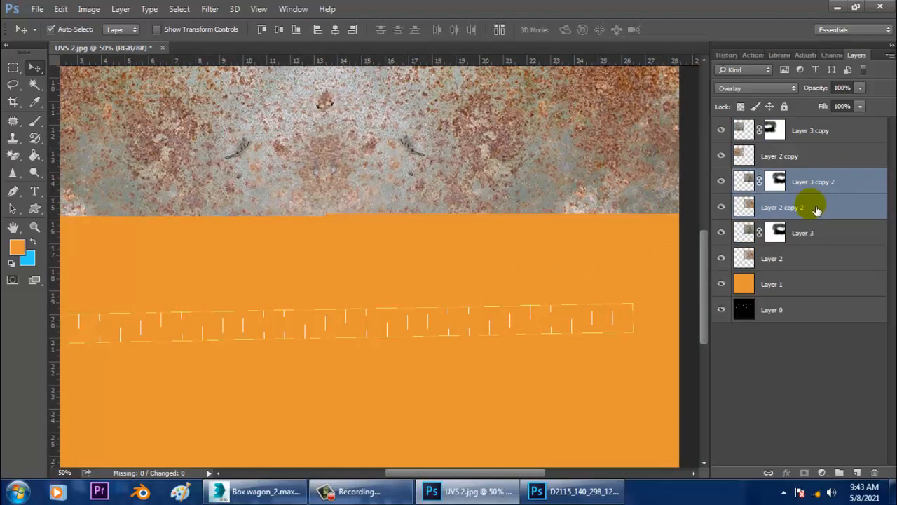
pyautogui.moveTo(561, 161); pyautogui.dragTo(546, 433)
pyautogui.press('space')
pyautogui.moveTo(530, 380); pyautogui.dragTo(597, 360)
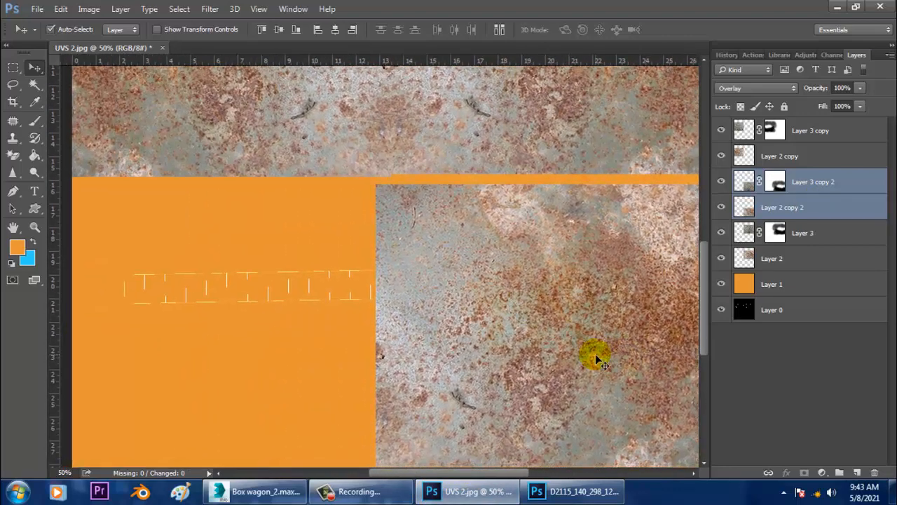
# Step: Duplicate the two lower texture layers, flip the copies horizontally and move them over the strip template in the lower left half
pyautogui.hotkey('ctrl', 'j')
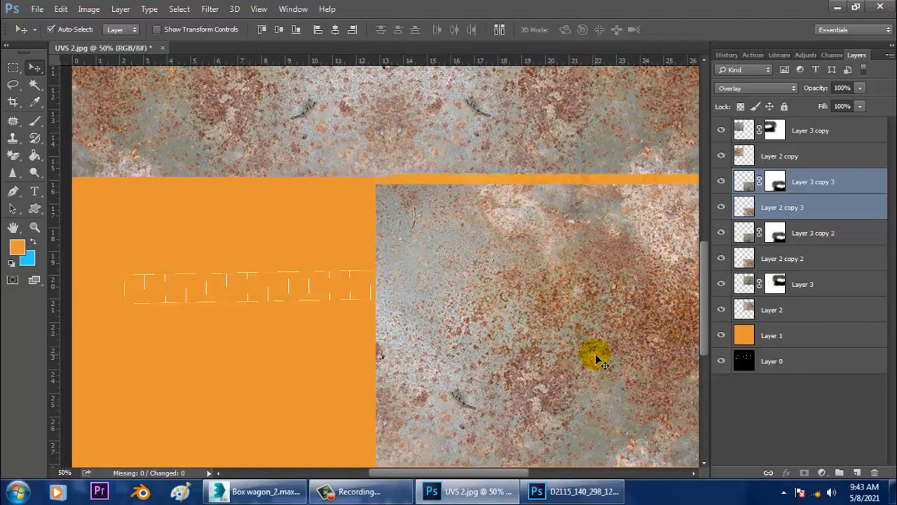
pyautogui.hotkey('ctrl', 't')
pyautogui.rightClick(468, 294)
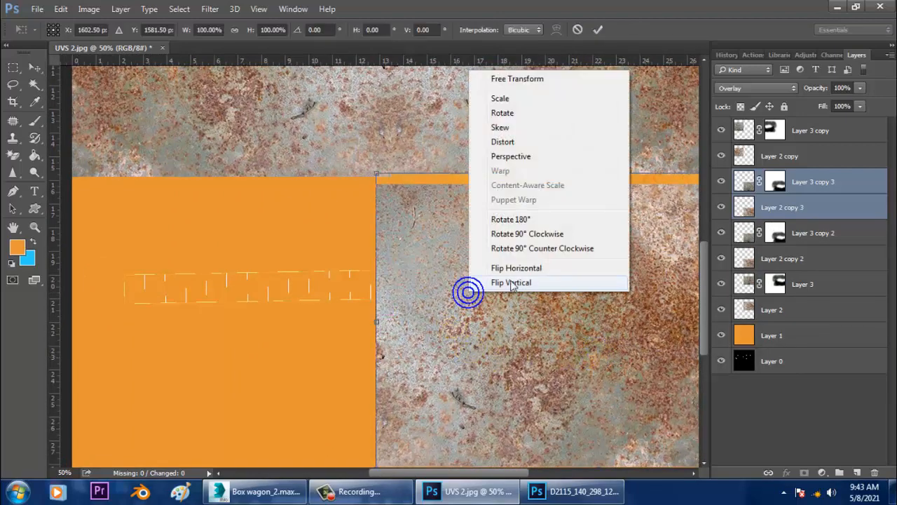
pyautogui.click(519, 376)
pyautogui.moveTo(575, 389); pyautogui.dragTo(129, 389)
pyautogui.press('Return')
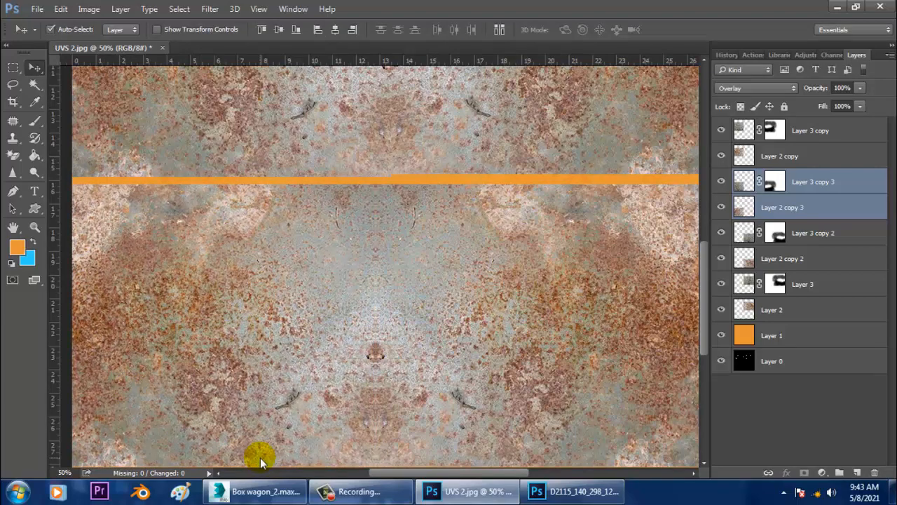
# Step: Hide the orange Layer 1 and the UV template on Layer 0, leaving only the rust texture layers visible
pyautogui.moveTo(461, 307)
pyautogui.mouseDown()
pyautogui.moveTo(617, 287)
pyautogui.moveTo(453, 321)
pyautogui.mouseUp()
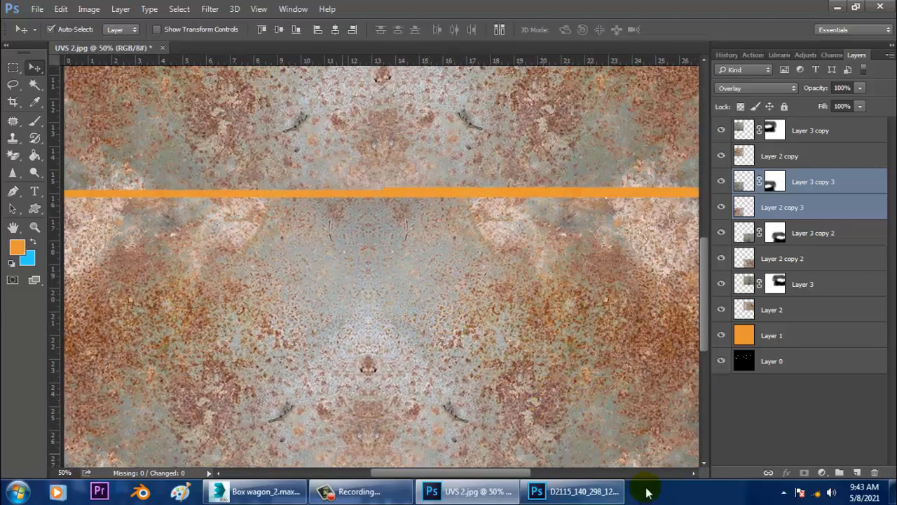
pyautogui.moveTo(530, 295); pyautogui.dragTo(489, 389)
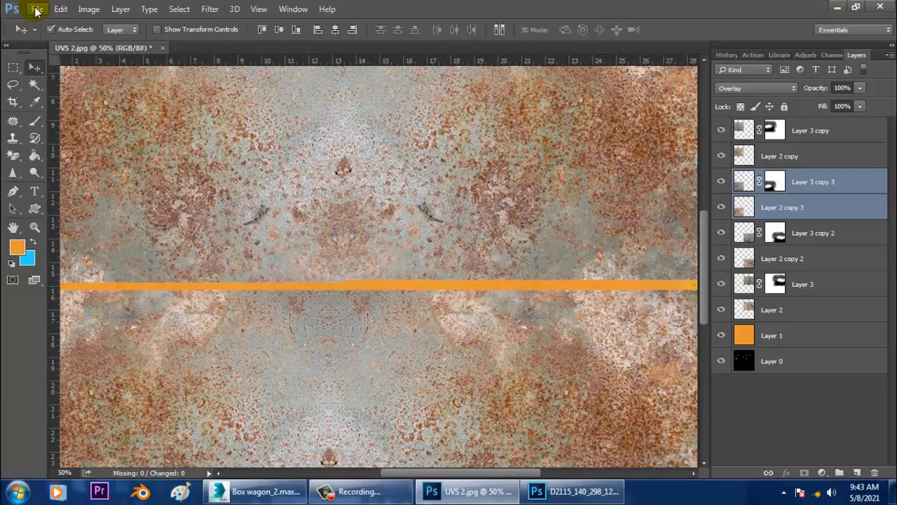
pyautogui.click(727, 338)
pyautogui.hotkey('ctrl', '-')
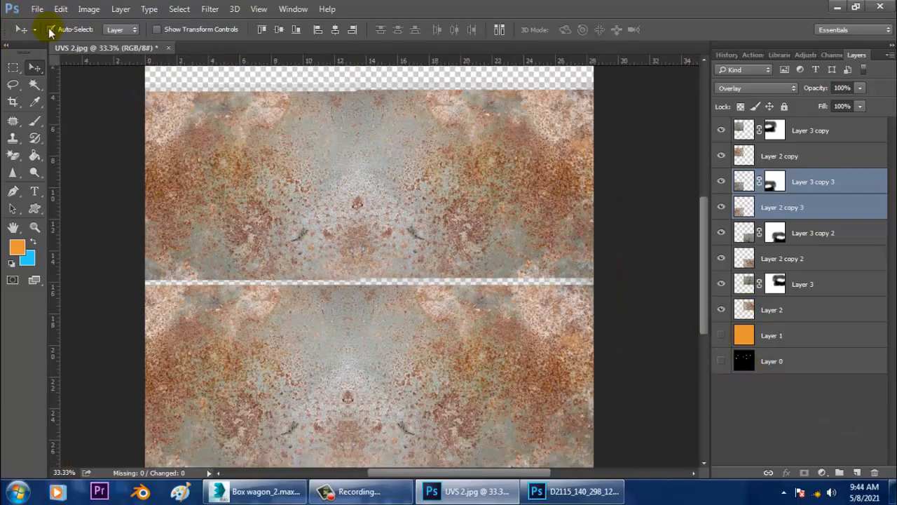
# Step: Save the document in the Texture folder as a Photoshop file named "tex 7"
pyautogui.click(37, 9)
pyautogui.click(100, 154)
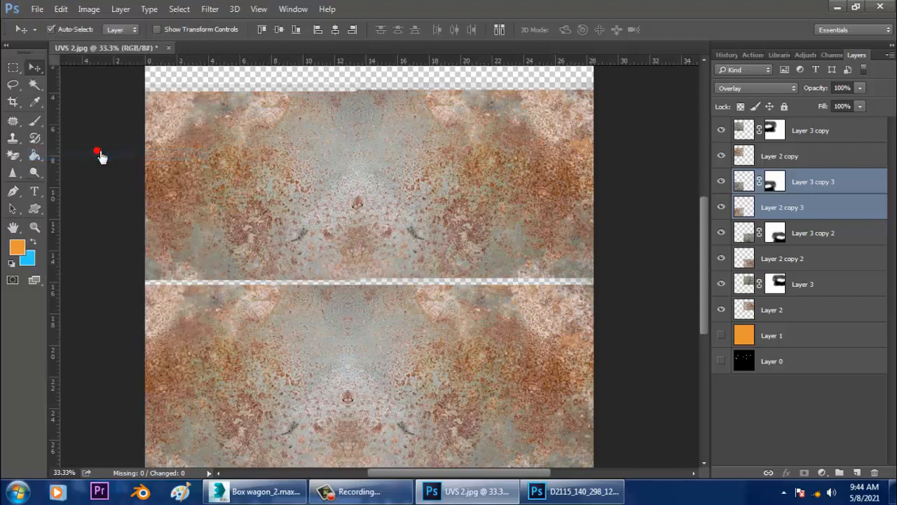
pyautogui.click(679, 121)
pyautogui.click(238, 322)
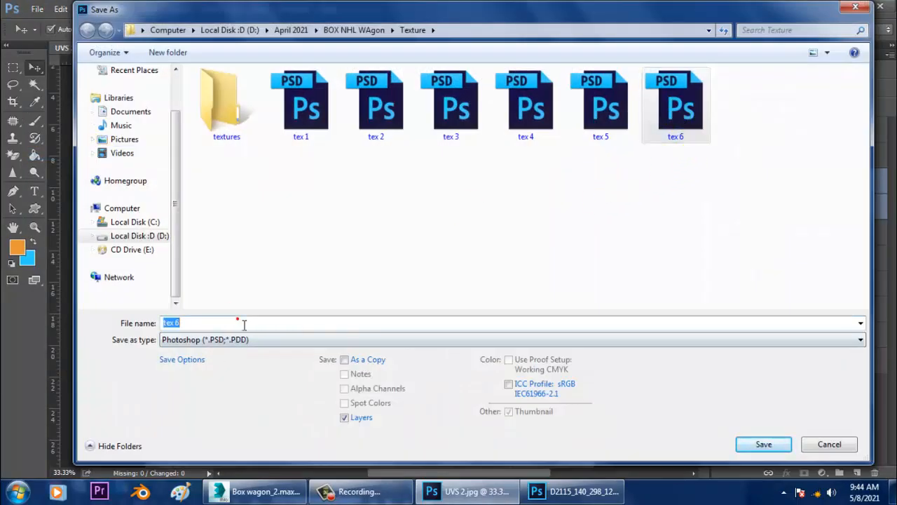
pyautogui.press('BackSpace')
pyautogui.write('7')
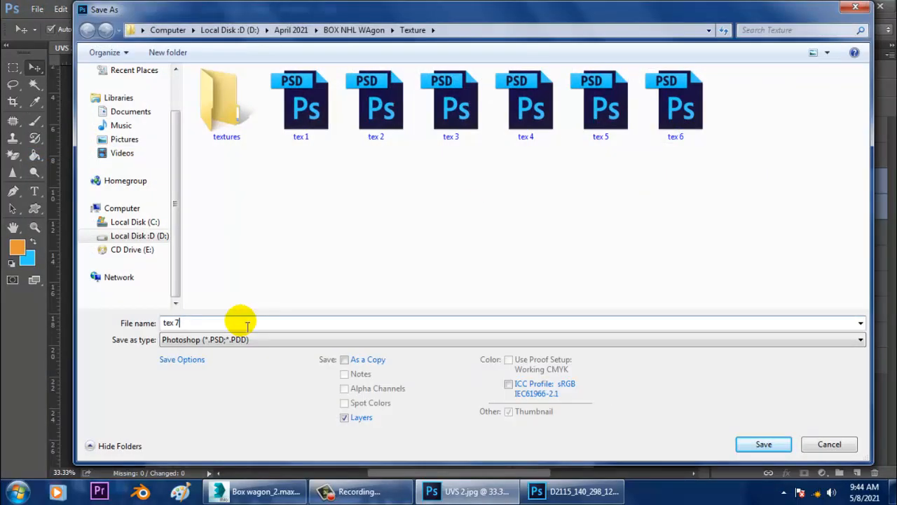
pyautogui.press('Return')
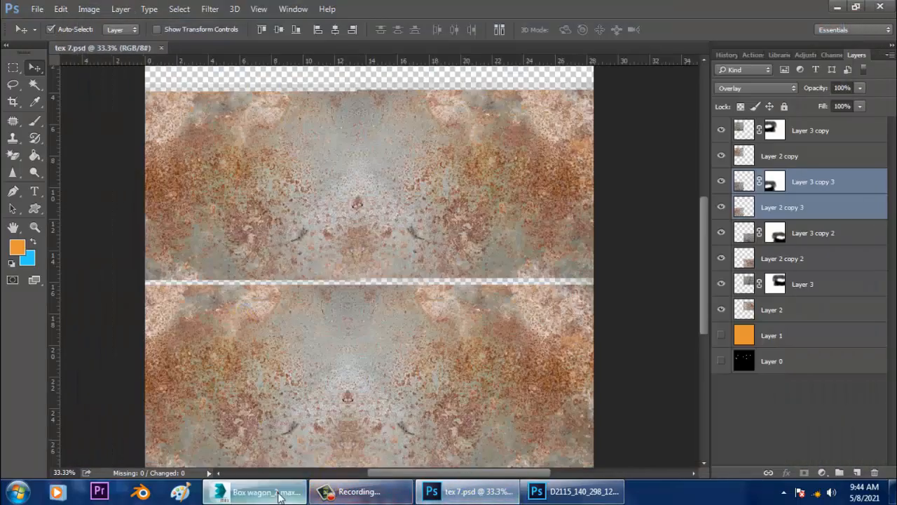
# Step: Switch to 3ds Max, put the UV editor windows away and leave the polygon level of the wheel's Unwrap UVW modifier
pyautogui.click(279, 493)
pyautogui.click(609, 75)
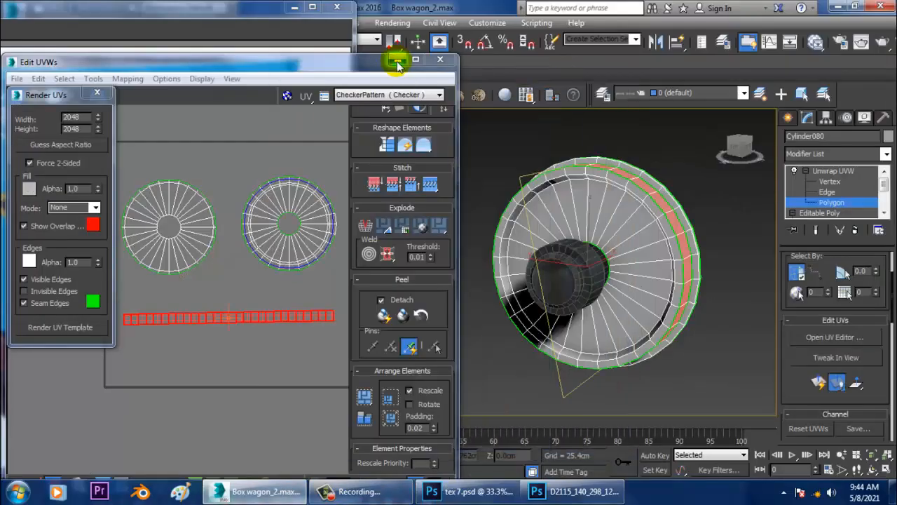
pyautogui.click(397, 58)
pyautogui.click(836, 174)
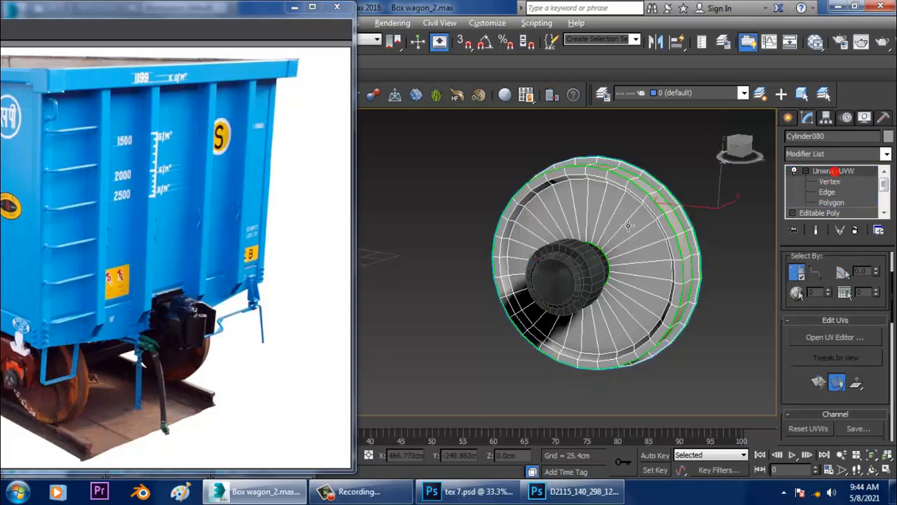
pyautogui.keyDown('alt'); pyautogui.moveTo(673, 223); pyautogui.dragTo(602, 230, button='middle'); pyautogui.keyUp('alt')
pyautogui.scroll(4, 632, 217)
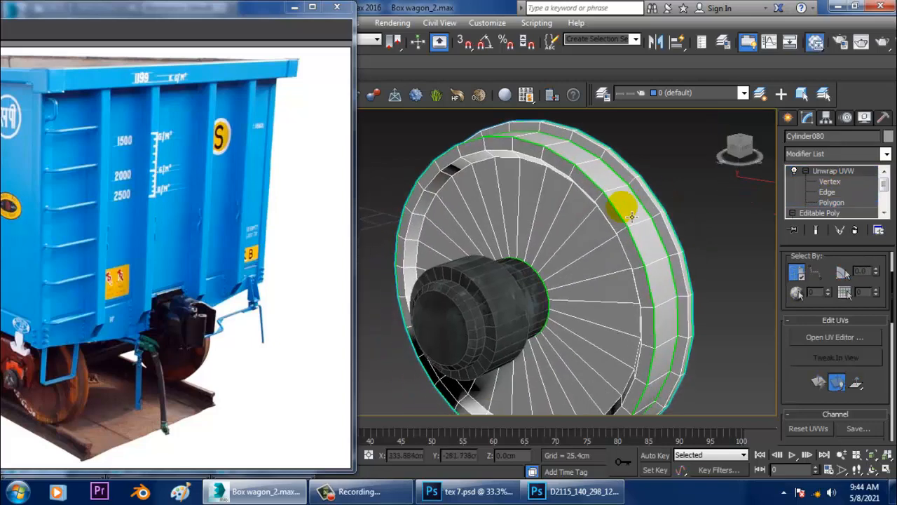
# Step: Open the Slate Material Editor and add a new VRayMtl below the existing material nodes
pyautogui.press('m')
pyautogui.moveTo(380, 363); pyautogui.dragTo(397, 188, button='middle')
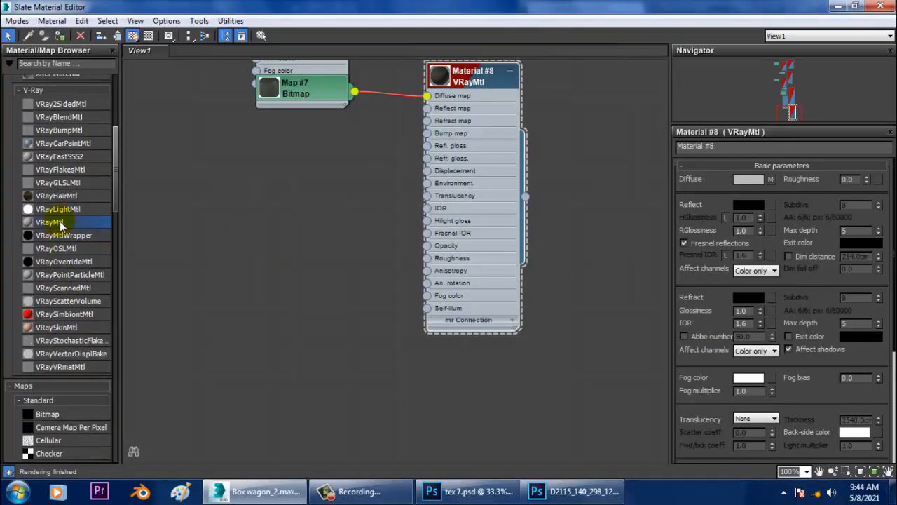
pyautogui.moveTo(242, 203); pyautogui.dragTo(242, 204)
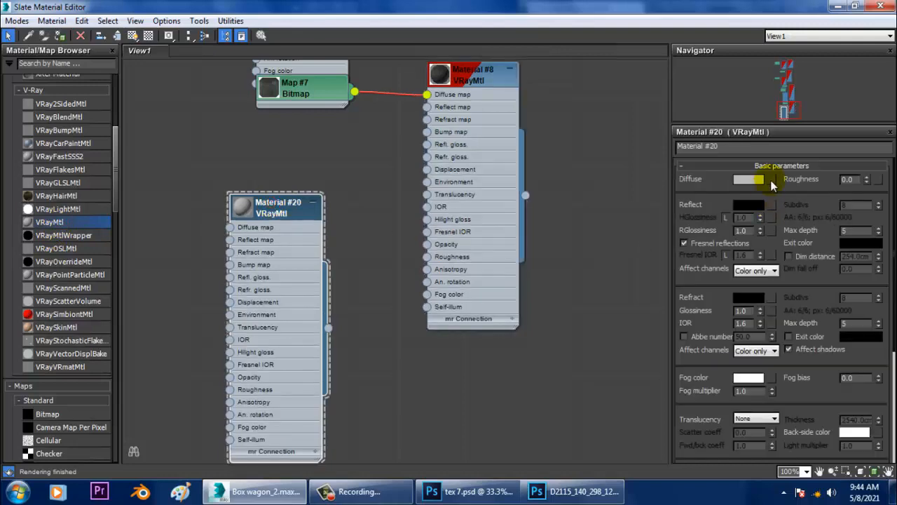
# Step: Load "tex 7" from the Texture folder as the new material's diffuse bitmap, using Collapsed Layers
pyautogui.click(770, 181)
pyautogui.doubleClick(142, 152)
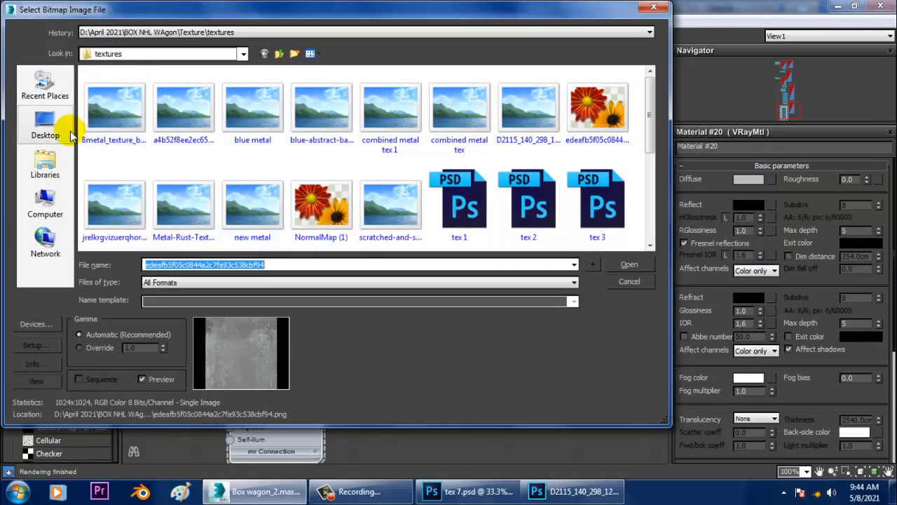
pyautogui.click(275, 60)
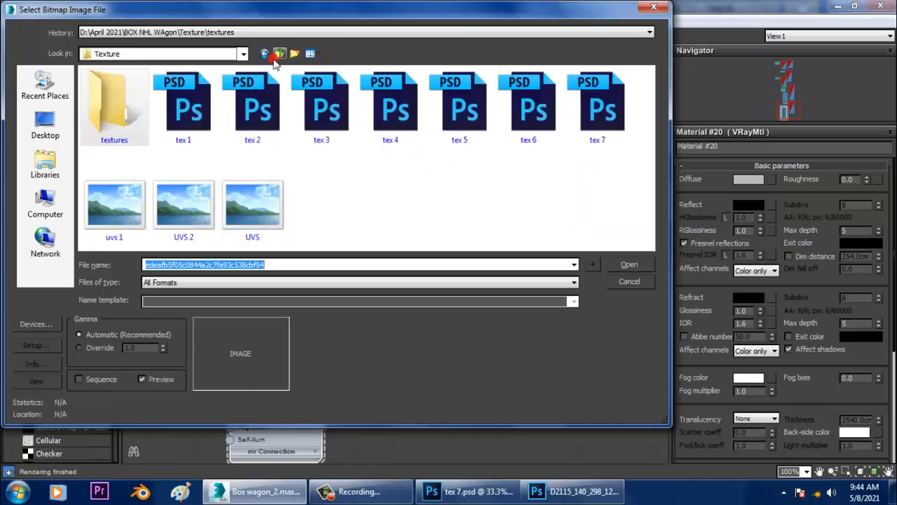
pyautogui.click(615, 124)
pyautogui.doubleClick(615, 124)
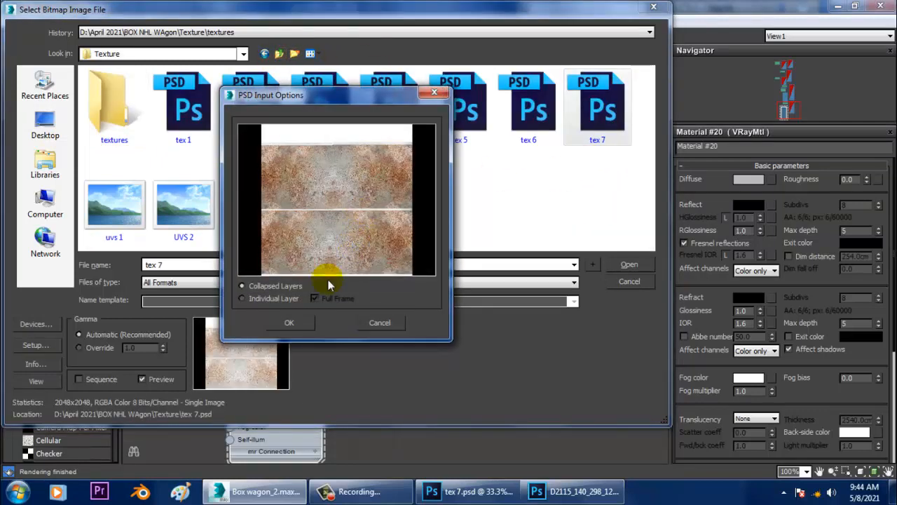
pyautogui.click(277, 323)
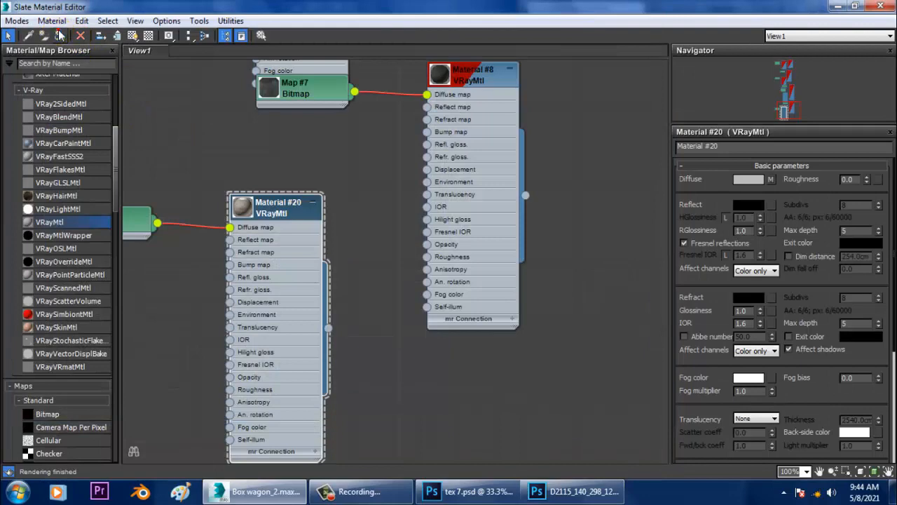
# Step: Apply the new material to the wheel with its texture shown in the viewport, minimise the material editor and deselect the wheel
pyautogui.click(131, 36)
pyautogui.click(839, 7)
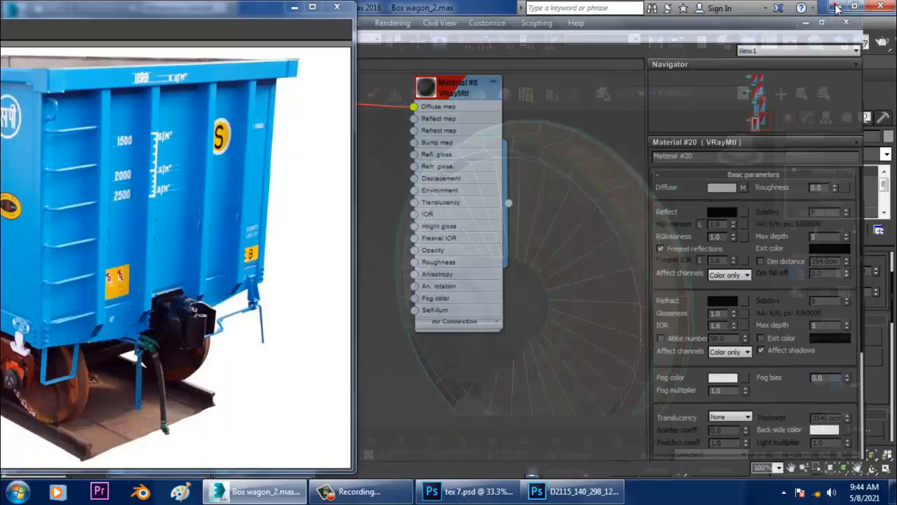
pyautogui.click(717, 222)
pyautogui.moveTo(603, 245)
pyautogui.keyDown('alt'); pyautogui.mouseDown(button='middle')
pyautogui.moveTo(711, 206)
pyautogui.moveTo(827, 194)
pyautogui.moveTo(554, 236)
pyautogui.moveTo(587, 211)
pyautogui.moveTo(607, 208)
pyautogui.moveTo(579, 211)
pyautogui.moveTo(553, 201)
pyautogui.moveTo(601, 222)
pyautogui.mouseUp(button='middle'); pyautogui.keyUp('alt')
# Step: End the isolation of the wheel so the whole wagon is displayed
pyautogui.rightClick(709, 131)
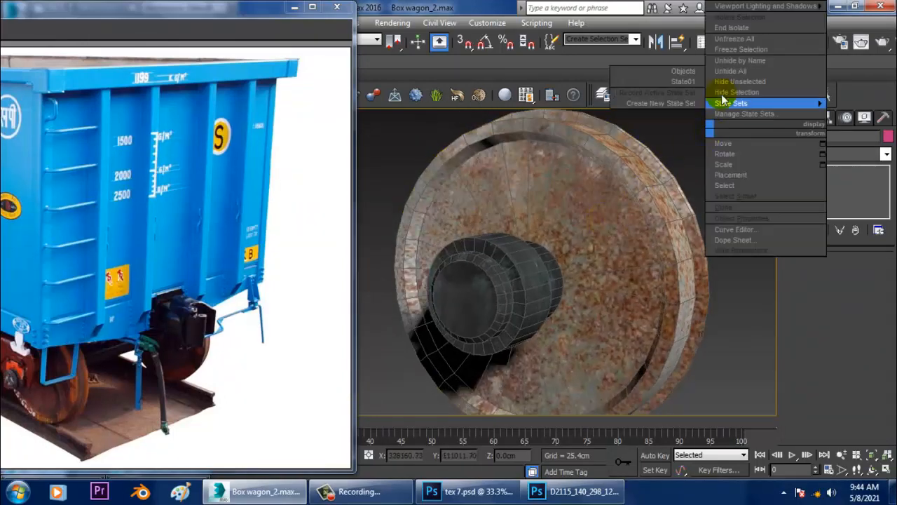
pyautogui.click(736, 25)
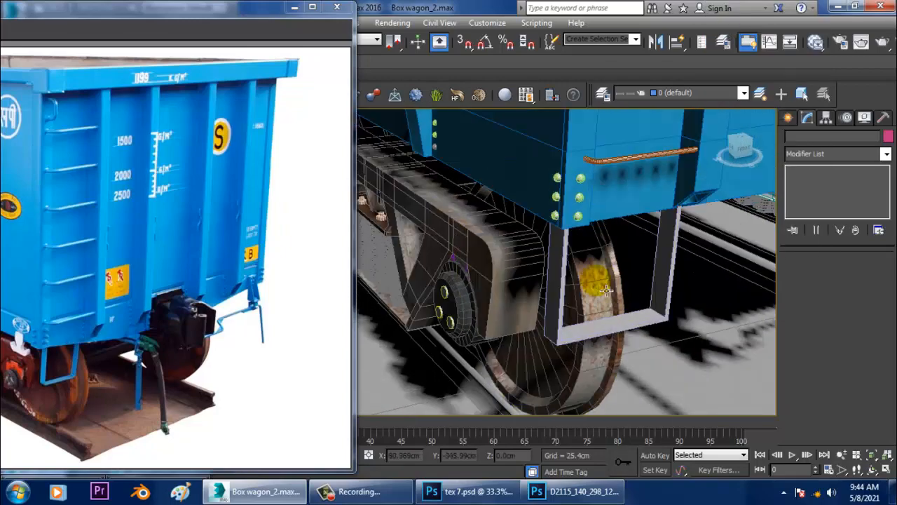
pyautogui.keyDown('alt'); pyautogui.moveTo(592, 250); pyautogui.dragTo(619, 233, button='middle'); pyautogui.keyUp('alt')
pyautogui.scroll(4, 582, 273)
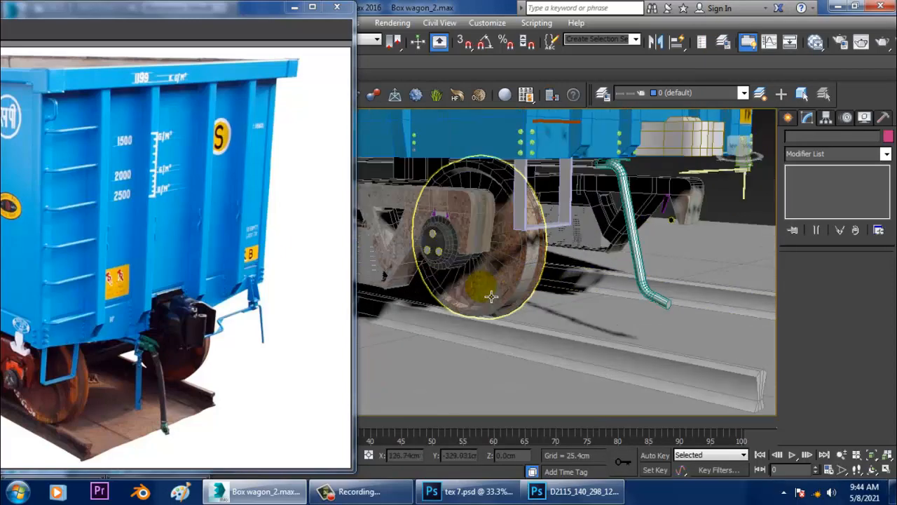
# Step: Select the textured wheel and its hub, and mirror them across the X axis as a Copy
pyautogui.click(474, 249)
pyautogui.click(450, 248)
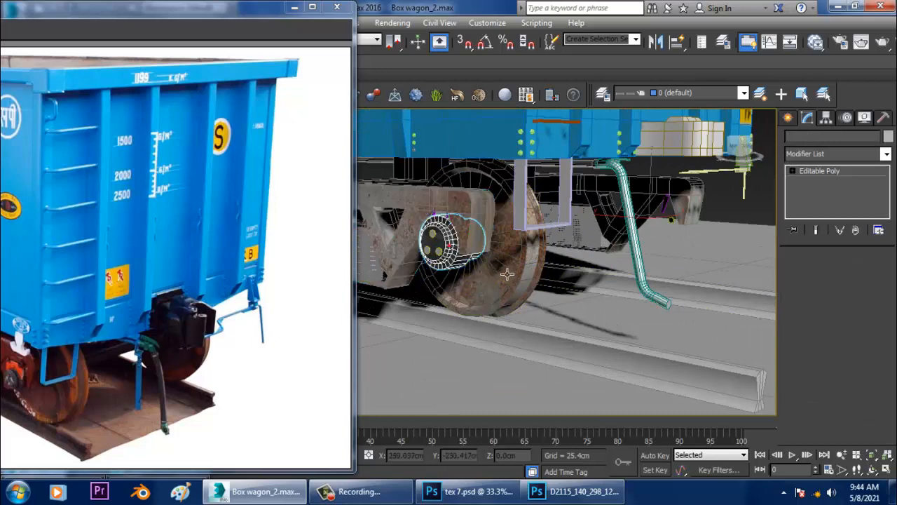
pyautogui.keyDown('ctrl'); pyautogui.click(510, 276); pyautogui.keyUp('ctrl')
pyautogui.keyDown('alt'); pyautogui.moveTo(522, 287); pyautogui.dragTo(561, 299, button='middle'); pyautogui.keyUp('alt')
pyautogui.press('w')
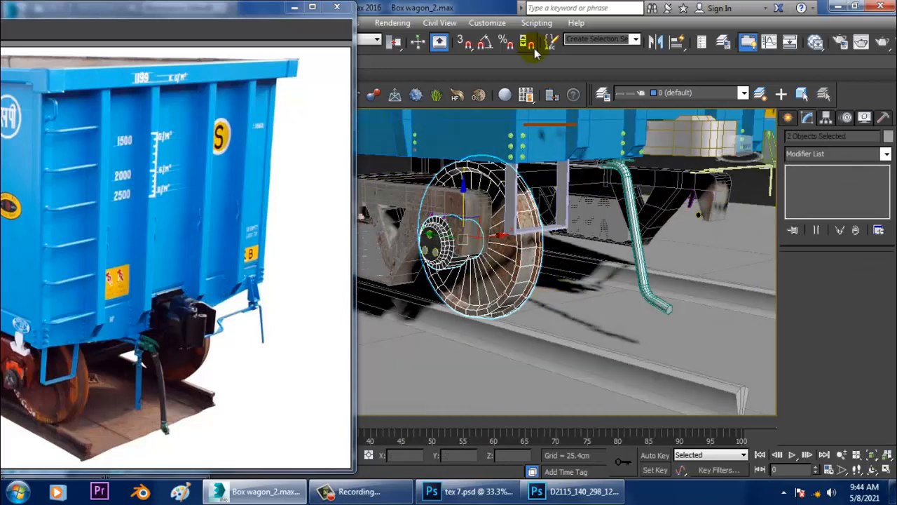
pyautogui.click(654, 42)
pyautogui.click(436, 273)
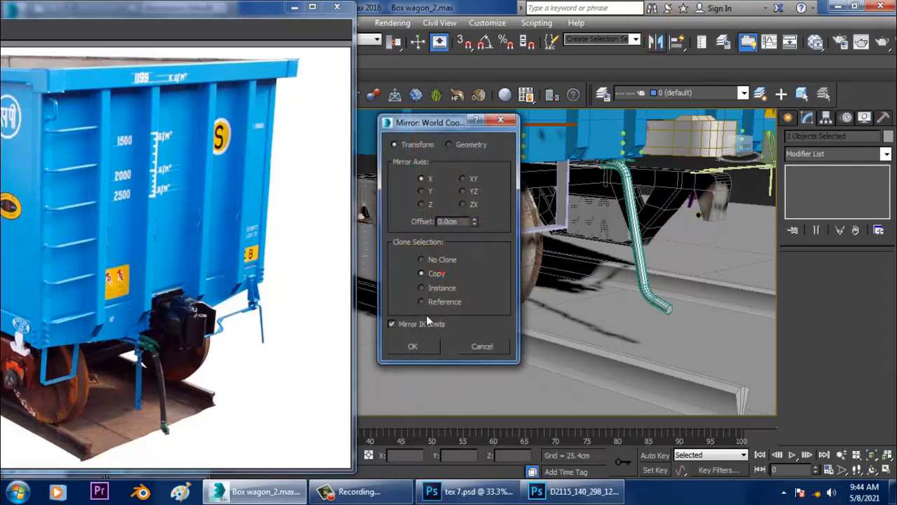
pyautogui.click(424, 347)
# Step: Move the mirrored wheel and hub along X onto the opposite rail, on the far side of the axle
pyautogui.keyDown('alt'); pyautogui.moveTo(619, 243); pyautogui.dragTo(557, 256, button='middle'); pyautogui.keyUp('alt')
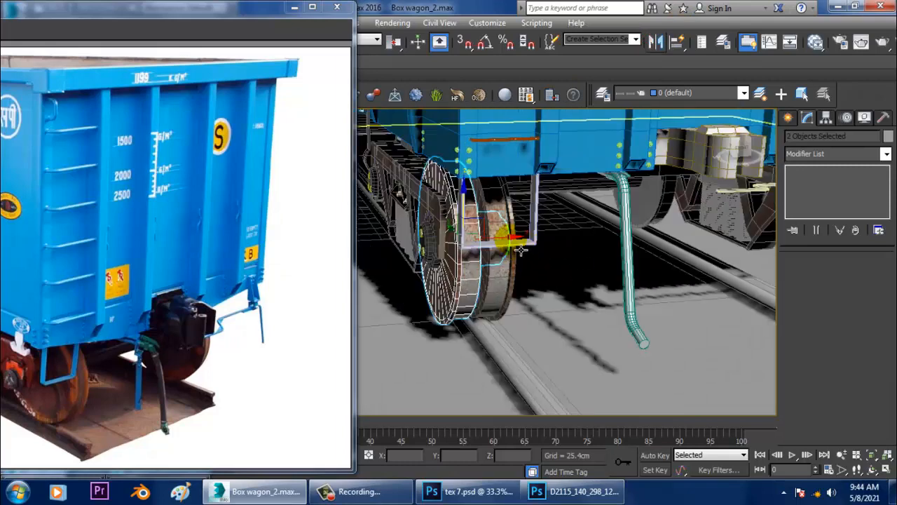
pyautogui.moveTo(648, 252); pyautogui.dragTo(808, 203)
pyautogui.hotkey('alt', 'w')
pyautogui.moveTo(633, 149); pyautogui.dragTo(582, 144, button='middle')
pyautogui.hotkey('alt', 'w')
pyautogui.moveTo(701, 151); pyautogui.dragTo(566, 173, button='middle')
pyautogui.scroll(-3, 539, 147)
pyautogui.moveTo(517, 226); pyautogui.dragTo(580, 224)
pyautogui.hotkey('alt', 'w')
pyautogui.middleClick(617, 309)
pyautogui.hotkey('alt', 'w')
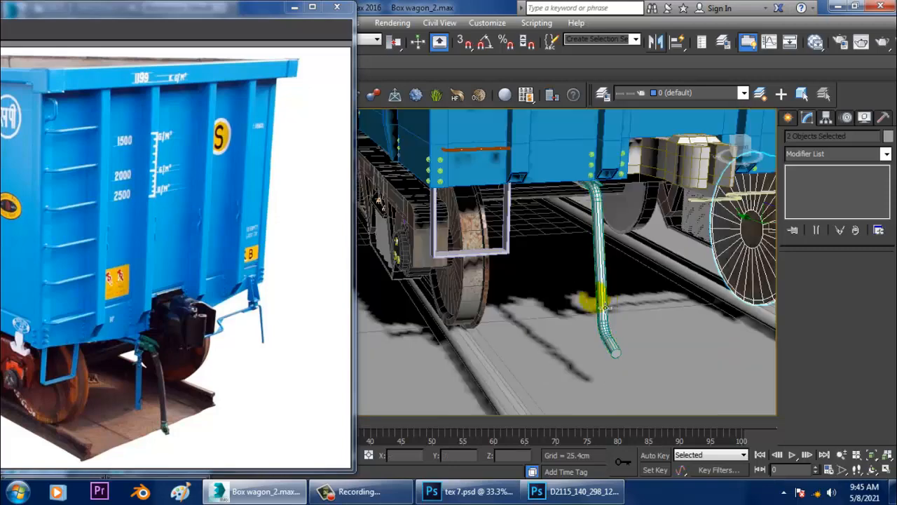
# Step: Delete the old untextured wheels and hubs from the bogie's other axle
pyautogui.keyDown('alt'); pyautogui.moveTo(600, 297); pyautogui.dragTo(558, 294, button='middle'); pyautogui.keyUp('alt')
pyautogui.keyDown('alt'); pyautogui.moveTo(652, 291); pyautogui.dragTo(516, 245, button='middle'); pyautogui.keyUp('alt')
pyautogui.keyDown('alt'); pyautogui.moveTo(726, 216); pyautogui.dragTo(565, 223, button='middle'); pyautogui.keyUp('alt')
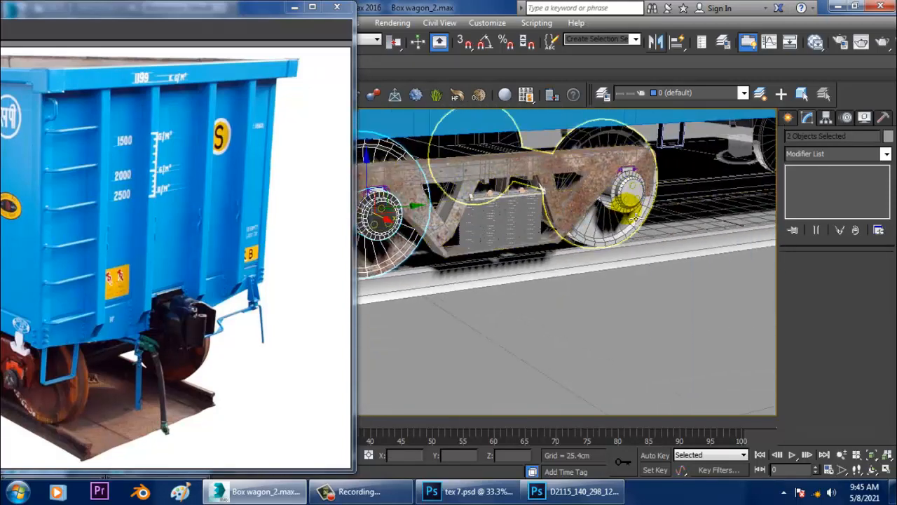
pyautogui.click(563, 224)
pyautogui.press('Delete')
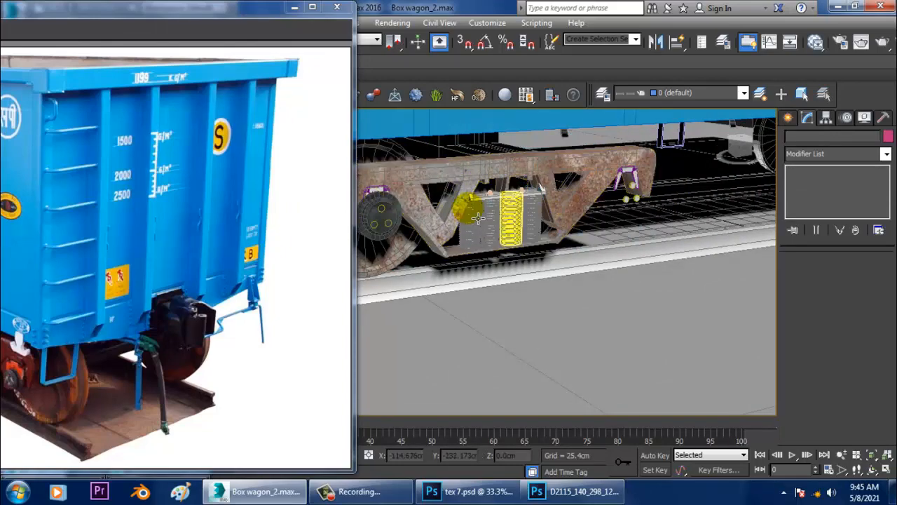
# Step: Select the textured wheels and hubs on both sides and copy them along Y to the same bogie's empty axle
pyautogui.moveTo(482, 218); pyautogui.dragTo(652, 233, button='middle')
pyautogui.click(551, 239)
pyautogui.keyDown('ctrl'); pyautogui.click(484, 230); pyautogui.keyUp('ctrl')
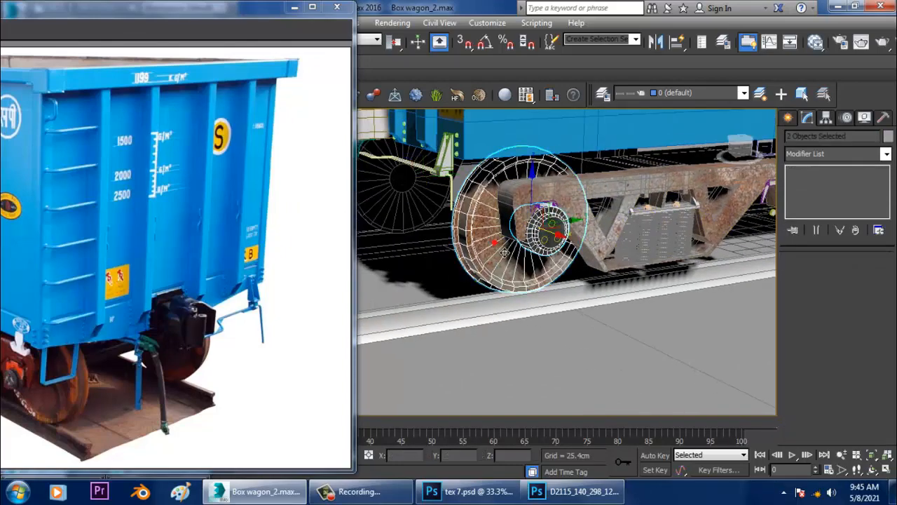
pyautogui.keyDown('alt'); pyautogui.moveTo(481, 230); pyautogui.dragTo(760, 236, button='middle'); pyautogui.keyUp('alt')
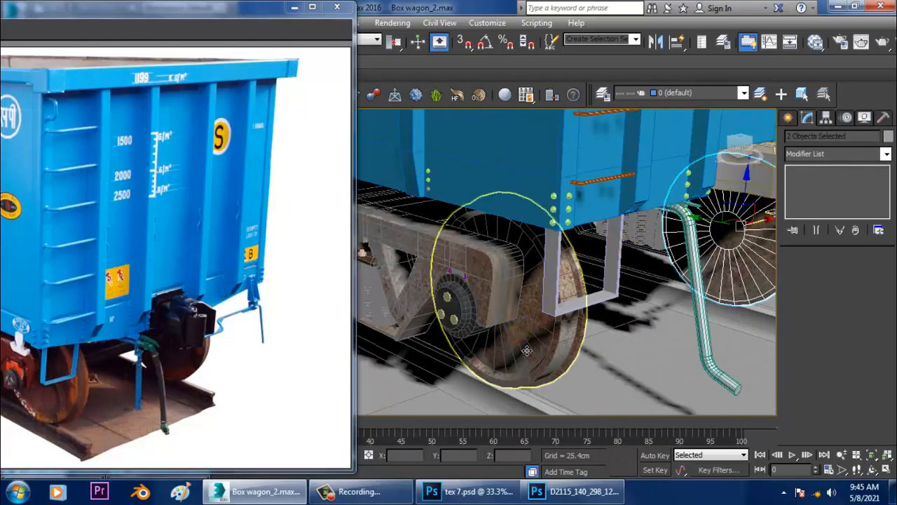
pyautogui.keyDown('ctrl'); pyautogui.click(524, 349); pyautogui.keyUp('ctrl')
pyautogui.keyDown('ctrl'); pyautogui.click(476, 318); pyautogui.keyUp('ctrl')
pyautogui.keyDown('alt'); pyautogui.moveTo(554, 296); pyautogui.dragTo(630, 277, button='middle'); pyautogui.keyUp('alt')
pyautogui.moveTo(630, 276); pyautogui.dragTo(480, 280)
pyautogui.click(454, 303)
# Step: Nudge the copied wheelset along Y to centre its hub on the bolts of the bogie's inner axle
pyautogui.scroll(5, 501, 278)
pyautogui.moveTo(501, 277)
pyautogui.keyDown('alt'); pyautogui.mouseDown(button='middle')
pyautogui.moveTo(593, 244)
pyautogui.moveTo(555, 252)
pyautogui.moveTo(566, 239)
pyautogui.mouseUp(button='middle'); pyautogui.keyUp('alt')
pyautogui.scroll(-4, 556, 252)
pyautogui.scroll(4, 556, 253)
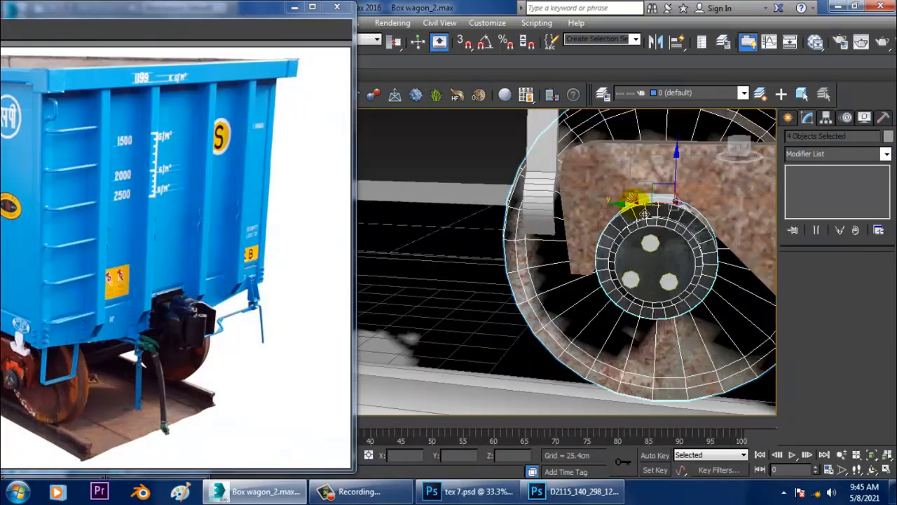
pyautogui.moveTo(629, 204); pyautogui.dragTo(625, 204)
pyautogui.scroll(-5, 635, 223)
pyautogui.moveTo(617, 224); pyautogui.dragTo(764, 227, button='middle')
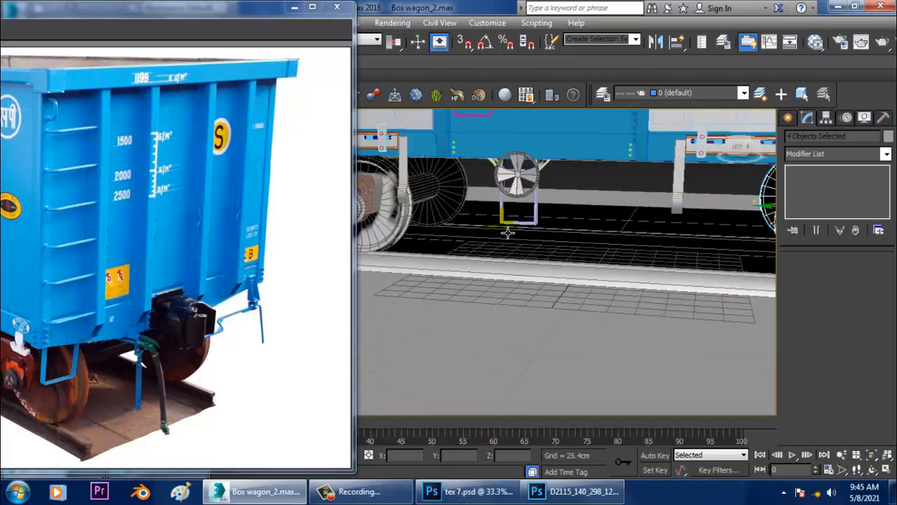
# Step: Select the old untextured wheels of the wagon's other bogie and delete them
pyautogui.moveTo(509, 235); pyautogui.dragTo(652, 259, button='middle')
pyautogui.click(529, 270)
pyautogui.moveTo(512, 255); pyautogui.dragTo(626, 268, button='middle')
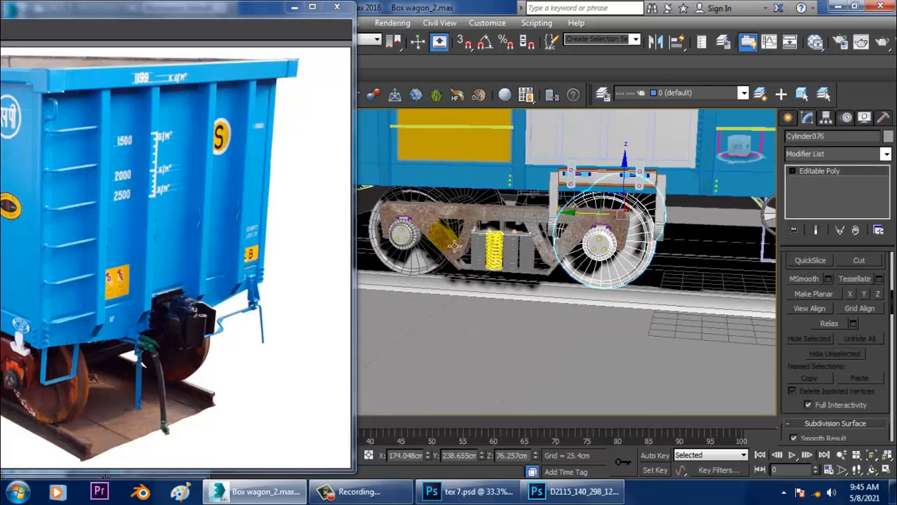
pyautogui.keyDown('ctrl'); pyautogui.click(432, 265); pyautogui.keyUp('ctrl')
pyautogui.scroll(-5, 432, 266)
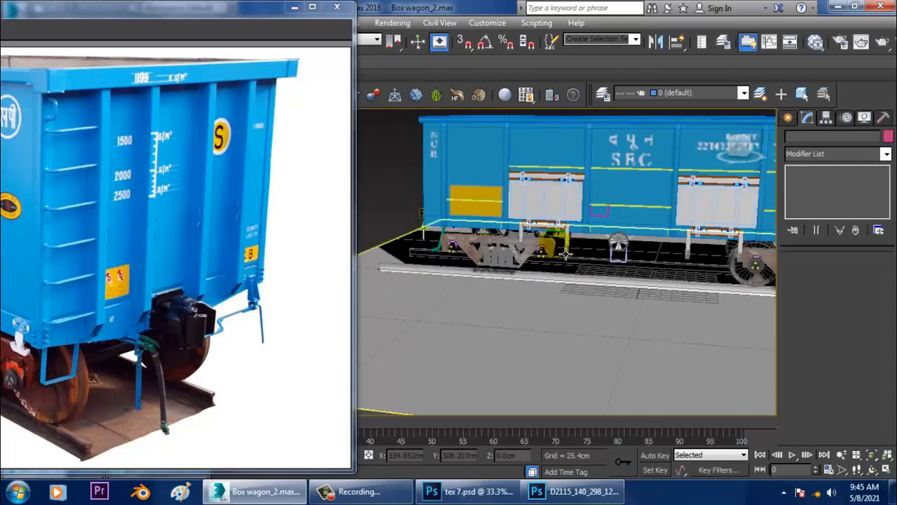
# Step: Select the inner axle's textured wheels and hubs on both sides and clone them along Y as one Copy to the other bogie
pyautogui.click(626, 303)
pyautogui.scroll(5, 626, 300)
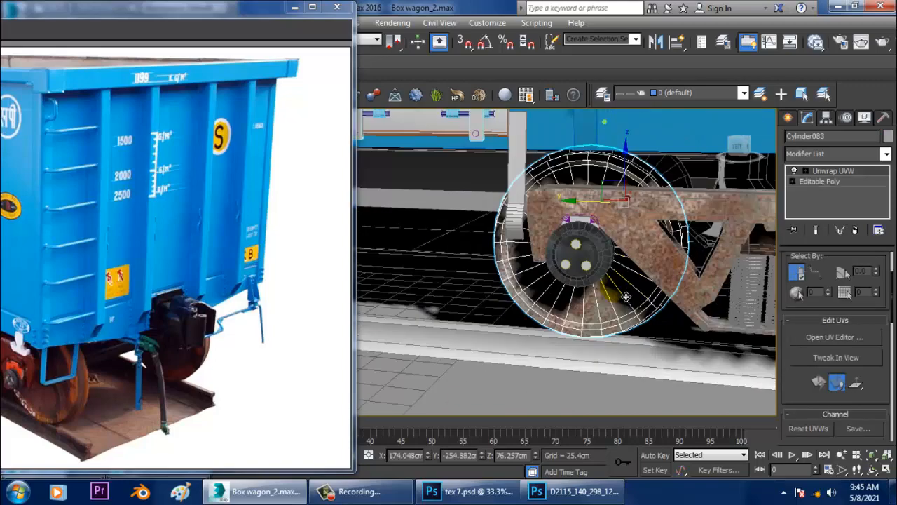
pyautogui.keyDown('ctrl'); pyautogui.click(619, 271); pyautogui.keyUp('ctrl')
pyautogui.scroll(-3, 619, 271)
pyautogui.keyDown('alt'); pyautogui.moveTo(701, 274); pyautogui.dragTo(463, 271, button='middle'); pyautogui.keyUp('alt')
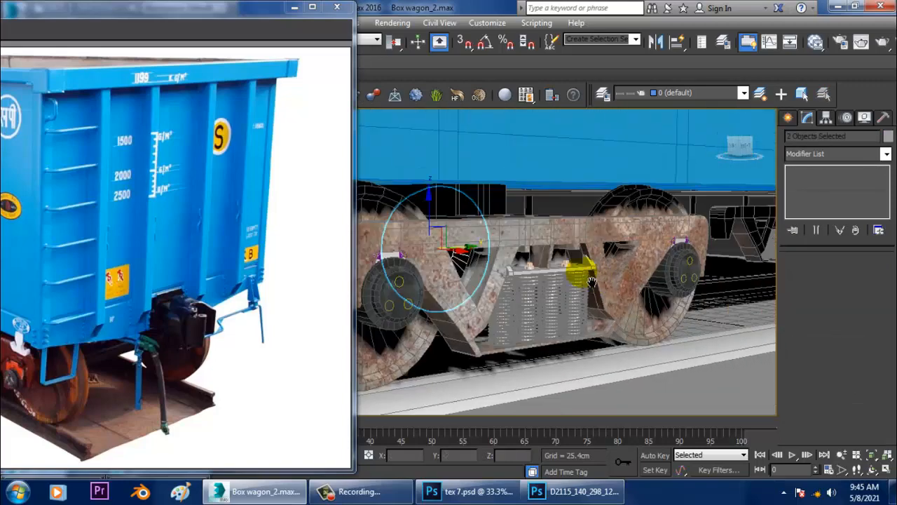
pyautogui.keyDown('ctrl'); pyautogui.click(665, 315); pyautogui.keyUp('ctrl')
pyautogui.scroll(-4, 678, 293)
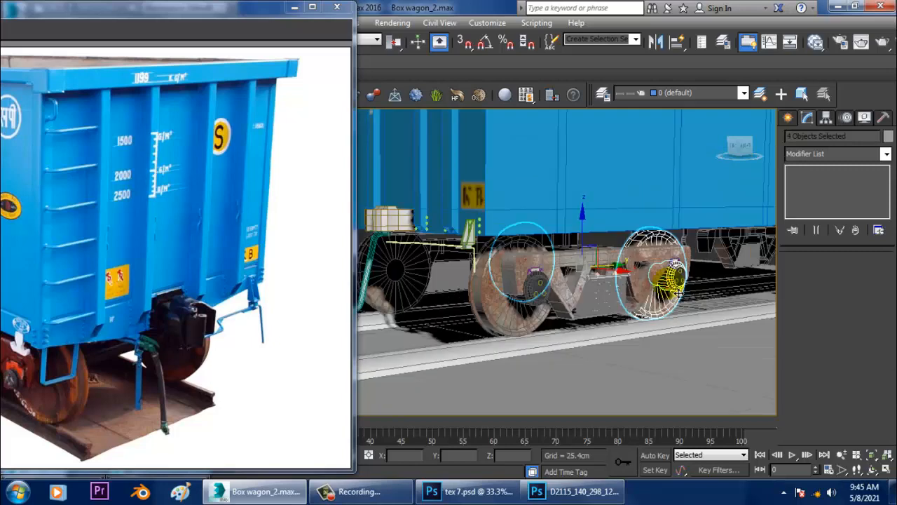
pyautogui.scroll(-5, 674, 287)
pyautogui.keyDown('alt'); pyautogui.moveTo(677, 287); pyautogui.dragTo(780, 293, button='middle'); pyautogui.keyUp('alt')
pyautogui.scroll(3, 563, 291)
pyautogui.keyDown('alt'); pyautogui.moveTo(563, 291); pyautogui.dragTo(678, 281, button='middle'); pyautogui.keyUp('alt')
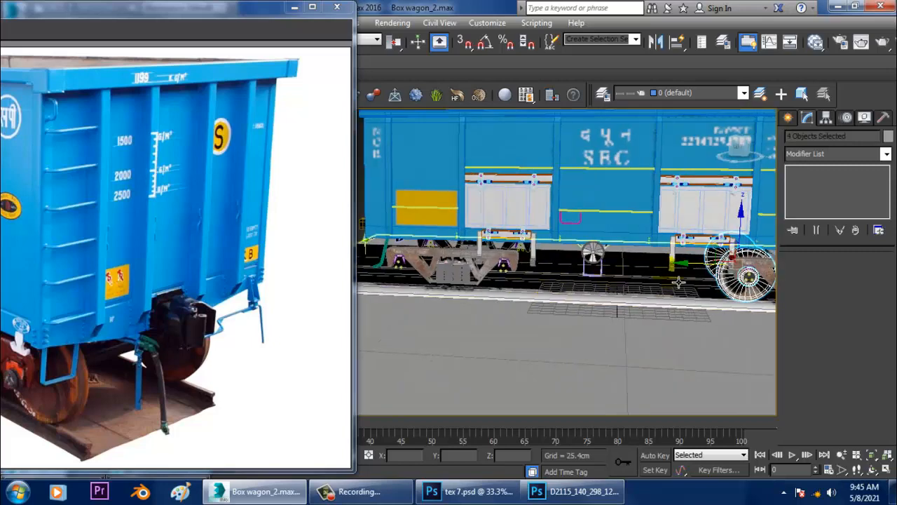
pyautogui.moveTo(701, 272); pyautogui.dragTo(476, 264)
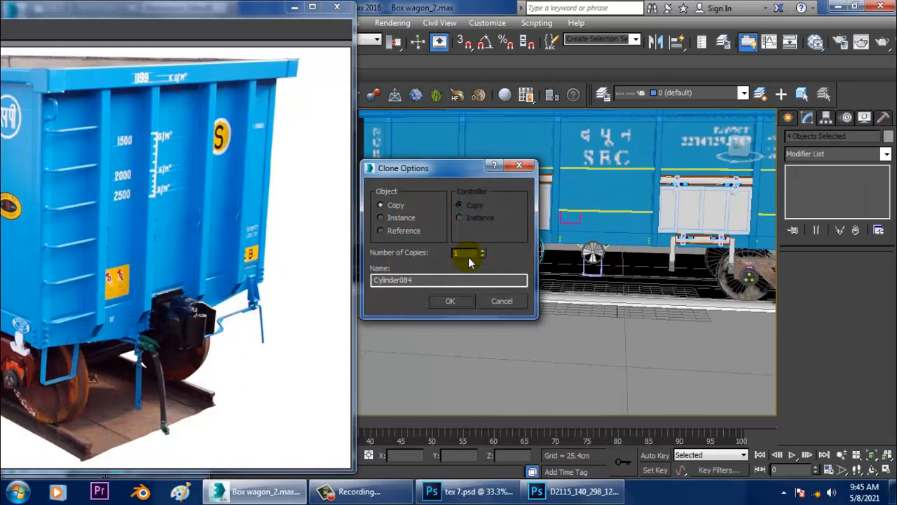
pyautogui.click(462, 304)
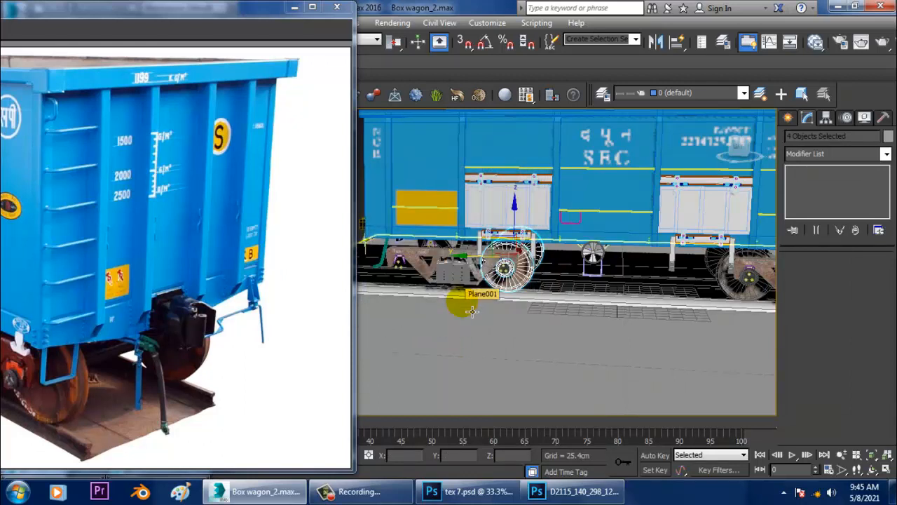
# Step: Shift the cloned wheelset along Y to line its hub up with the other bogie's inner axle bolts
pyautogui.scroll(8, 517, 284)
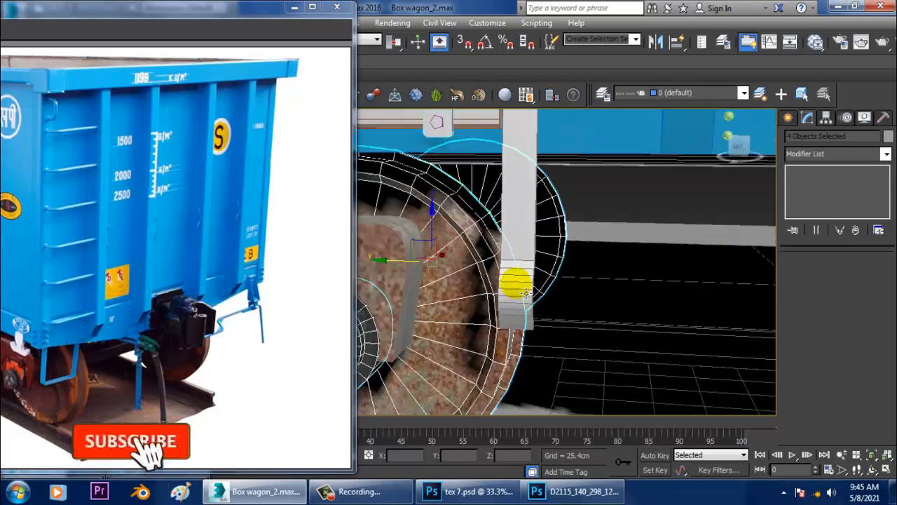
pyautogui.keyDown('alt'); pyautogui.moveTo(453, 276); pyautogui.dragTo(530, 266, button='middle'); pyautogui.keyUp('alt')
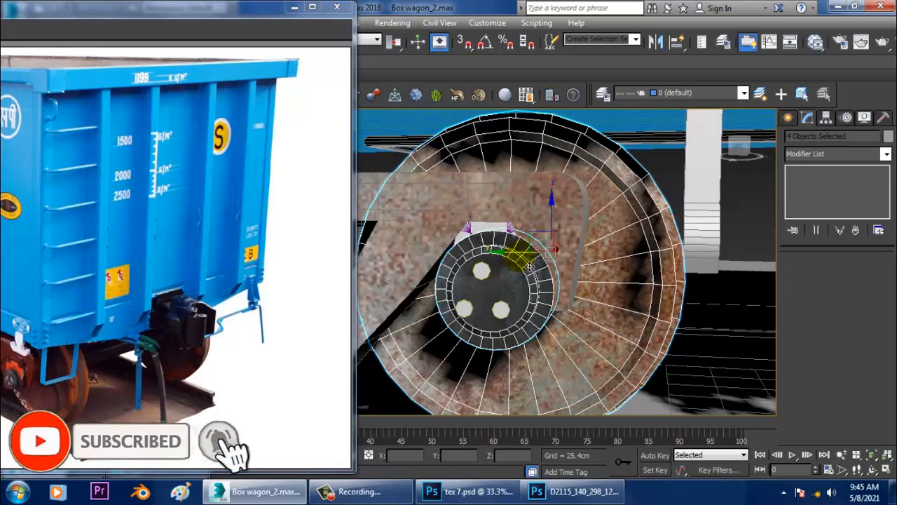
pyautogui.moveTo(523, 262); pyautogui.dragTo(509, 262)
pyautogui.scroll(-4, 512, 261)
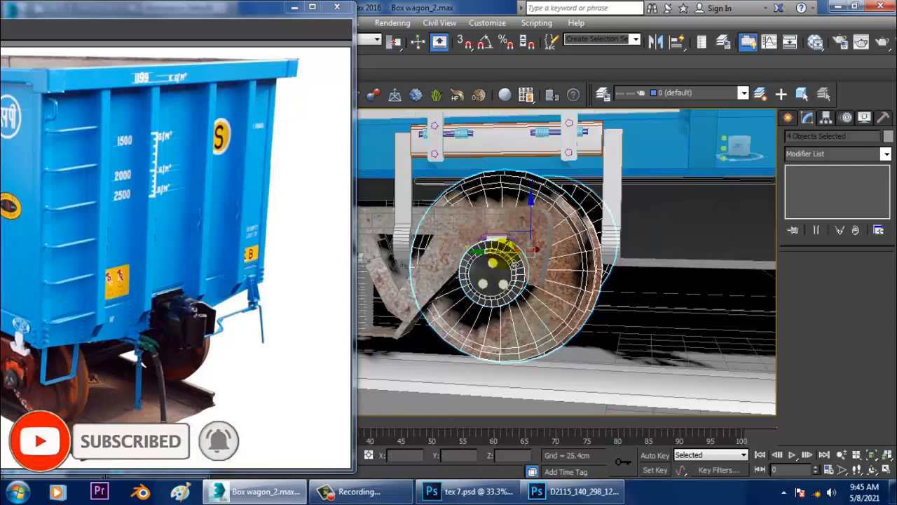
pyautogui.moveTo(518, 260)
pyautogui.mouseDown(button='middle')
pyautogui.moveTo(592, 259)
pyautogui.moveTo(622, 272)
pyautogui.mouseUp(button='middle')
pyautogui.scroll(-5, 592, 259)
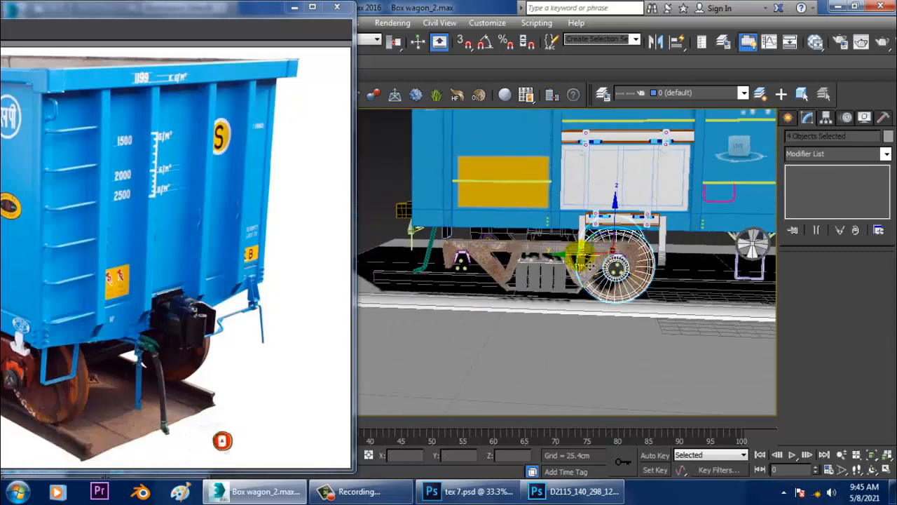
# Step: Copy the wheelset along Y to the other bogie's outer axle and align its hub with the bolts there
pyautogui.keyDown('shift'); pyautogui.moveTo(579, 257); pyautogui.dragTo(515, 272); pyautogui.keyUp('shift')
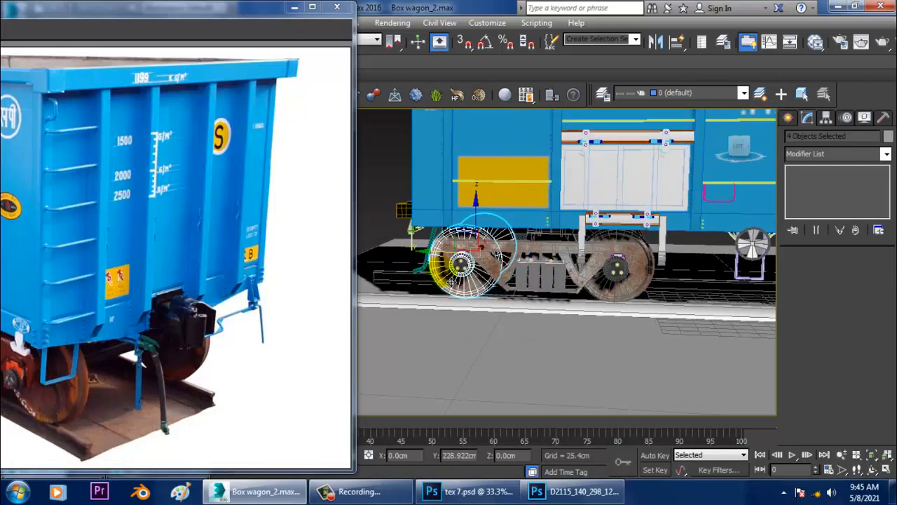
pyautogui.click(471, 303)
pyautogui.scroll(5, 535, 254)
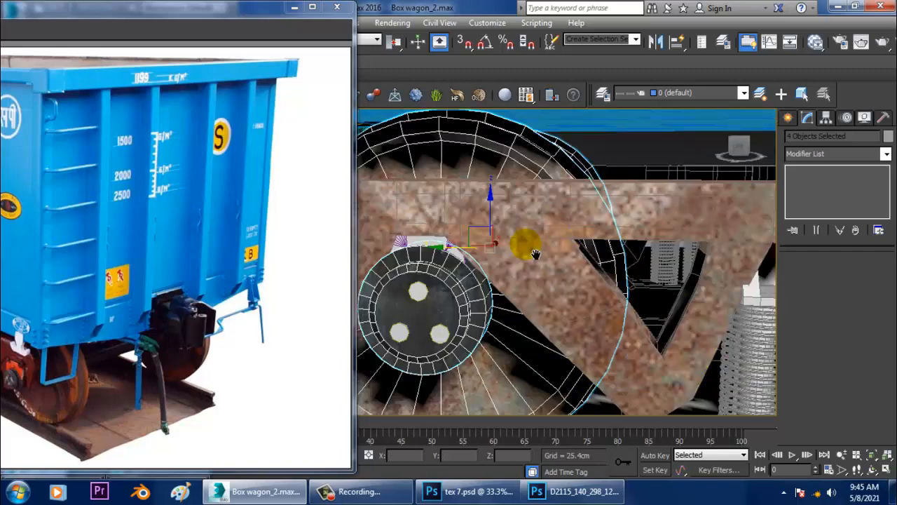
pyautogui.moveTo(535, 254); pyautogui.dragTo(584, 247, button='middle')
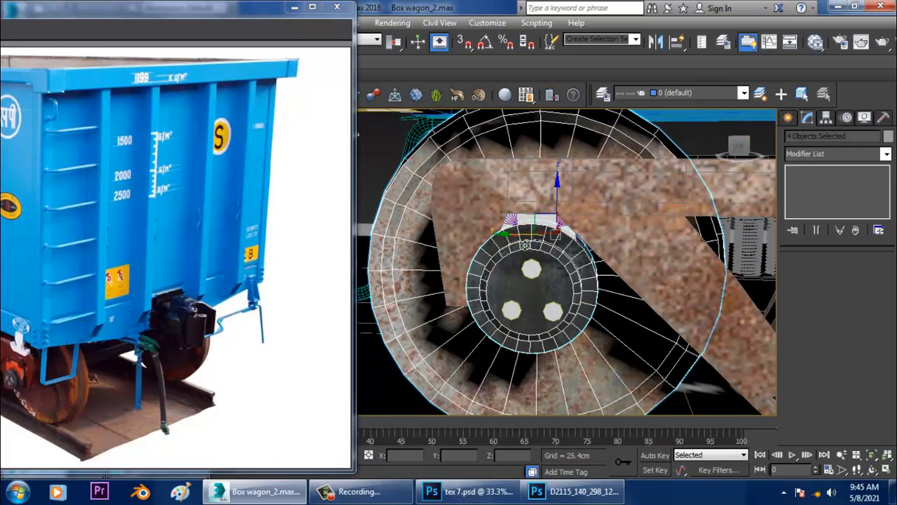
pyautogui.moveTo(525, 246); pyautogui.dragTo(533, 274, button='middle')
pyautogui.scroll(-5, 603, 264)
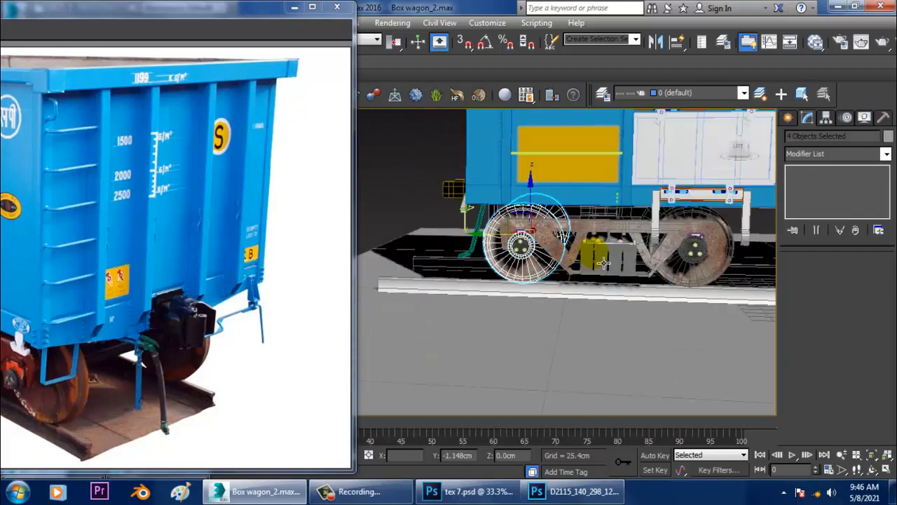
pyautogui.keyDown('alt'); pyautogui.moveTo(603, 263); pyautogui.dragTo(547, 306, button='middle'); pyautogui.keyUp('alt')
pyautogui.scroll(-4, 532, 253)
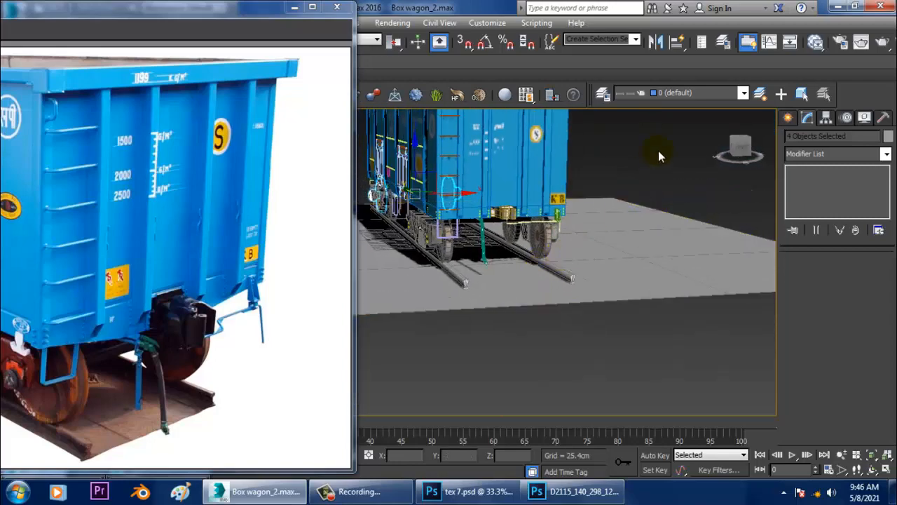
# Step: Deselect the wheels, minimise the reference photo and turn off the edged faces display
pyautogui.click(660, 150)
pyautogui.moveTo(581, 220); pyautogui.dragTo(666, 253, button='middle')
pyautogui.click(294, 9)
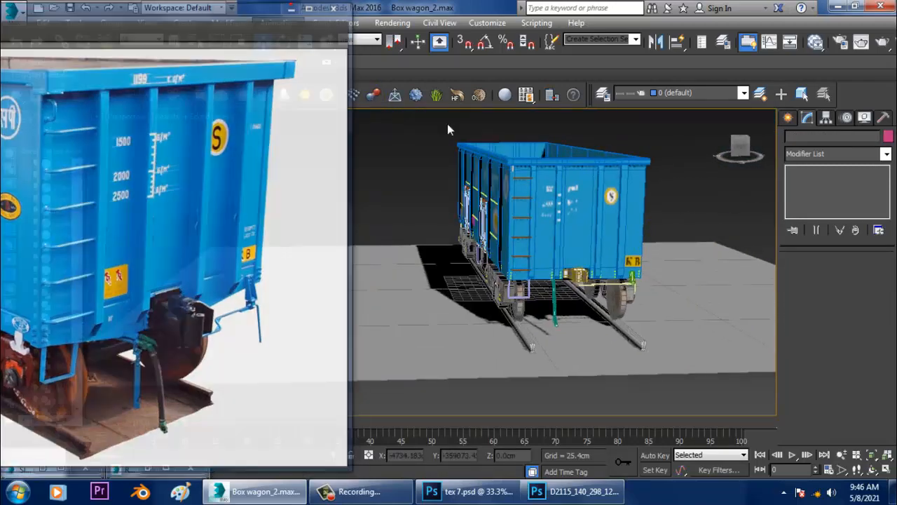
pyautogui.keyDown('alt'); pyautogui.moveTo(593, 270); pyautogui.dragTo(673, 239, button='middle'); pyautogui.keyUp('alt')
pyautogui.moveTo(674, 239); pyautogui.dragTo(537, 299, button='middle')
pyautogui.scroll(4, 537, 300)
pyautogui.scroll(3, 553, 319)
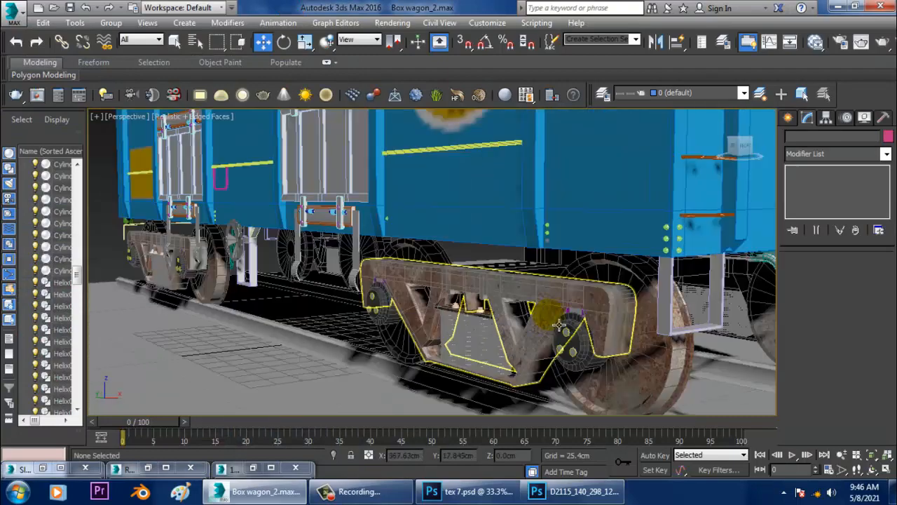
pyautogui.press('F4')
# Step: Examine the textured wheels, bogie frame and springs up close, and then the whole wagon
pyautogui.moveTo(655, 369); pyautogui.dragTo(571, 345, button='middle')
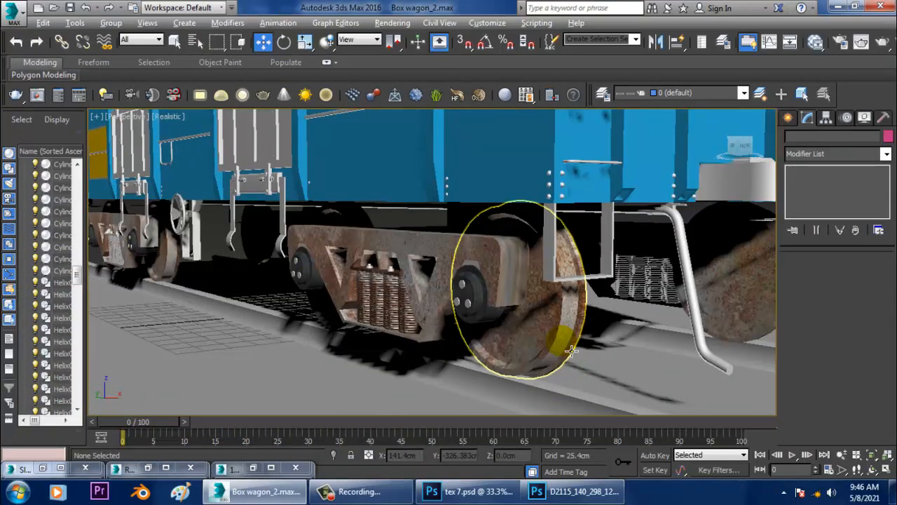
pyautogui.moveTo(420, 301); pyautogui.dragTo(553, 332, button='middle')
pyautogui.scroll(3, 552, 333)
pyautogui.scroll(4, 553, 332)
pyautogui.moveTo(673, 379); pyautogui.dragTo(568, 320, button='middle')
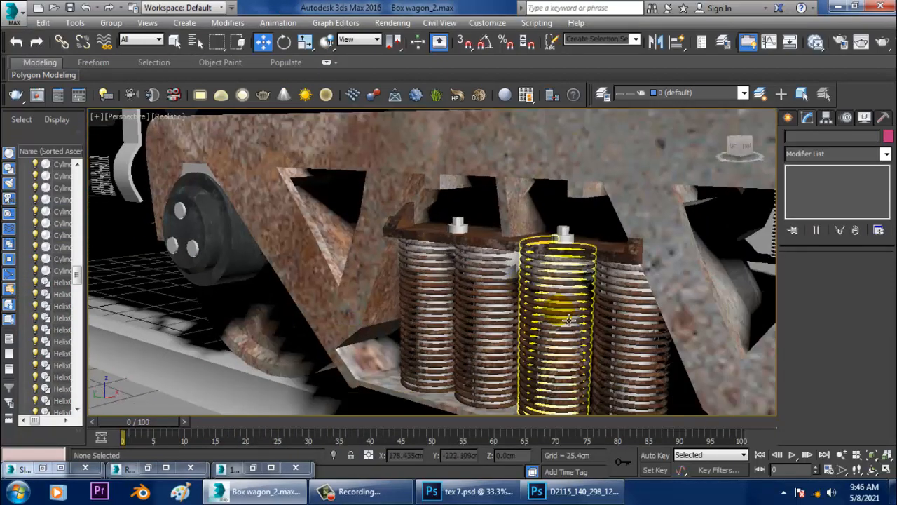
pyautogui.click(512, 318)
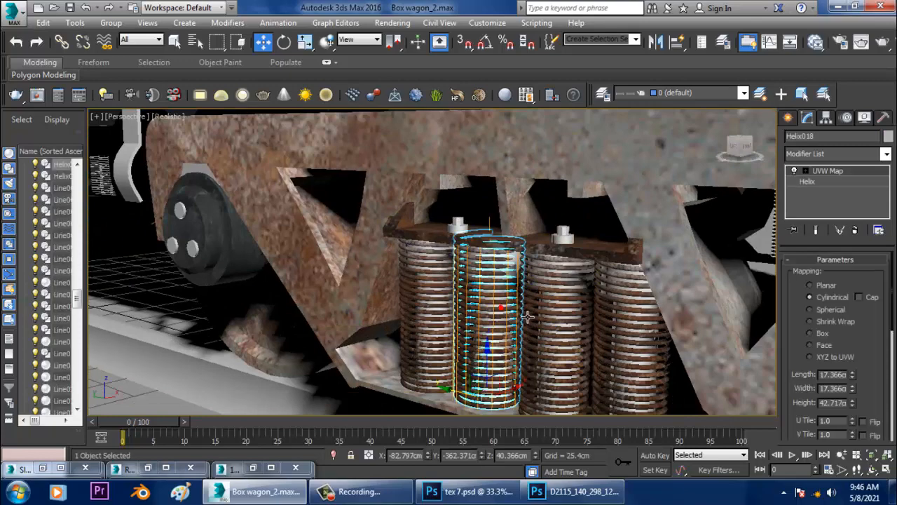
pyautogui.scroll(-8, 529, 315)
pyautogui.scroll(6, 541, 306)
pyautogui.keyDown('alt'); pyautogui.moveTo(542, 305); pyautogui.dragTo(575, 286, button='middle'); pyautogui.keyUp('alt')
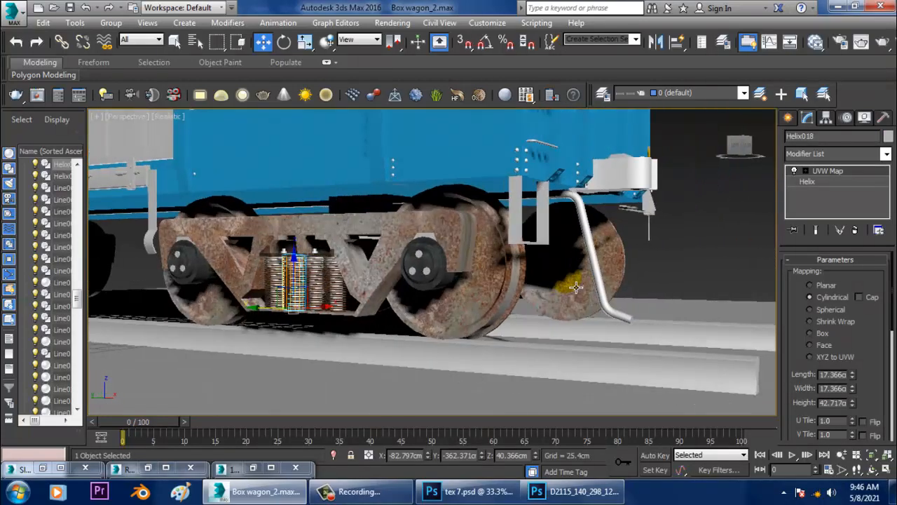
pyautogui.scroll(-7, 489, 273)
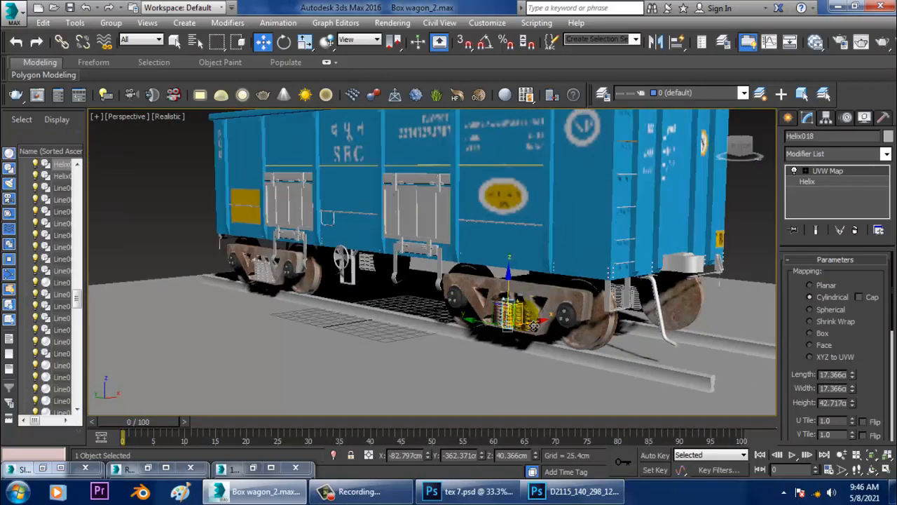
# Step: Inspect the near bogie's side frame, springs and wheels from several angles and select its outer wheel
pyautogui.moveTo(561, 245); pyautogui.dragTo(549, 306, button='middle')
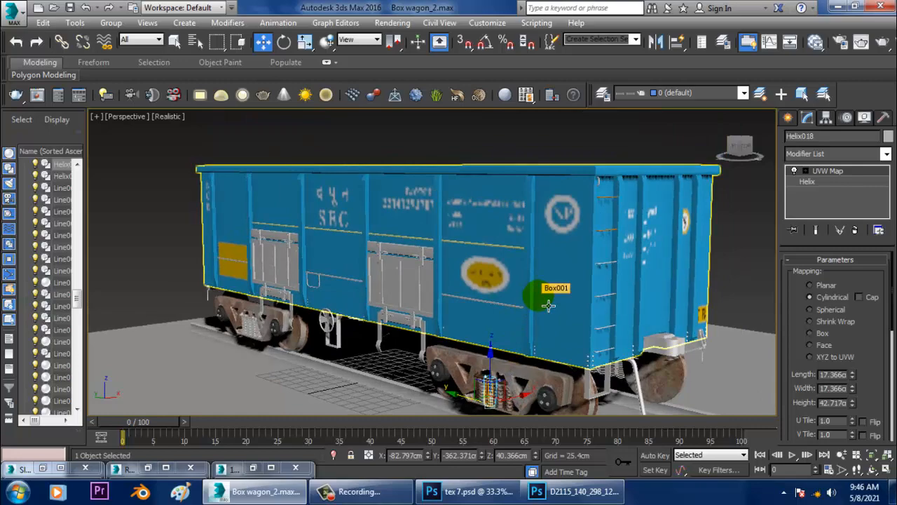
pyautogui.scroll(10, 548, 305)
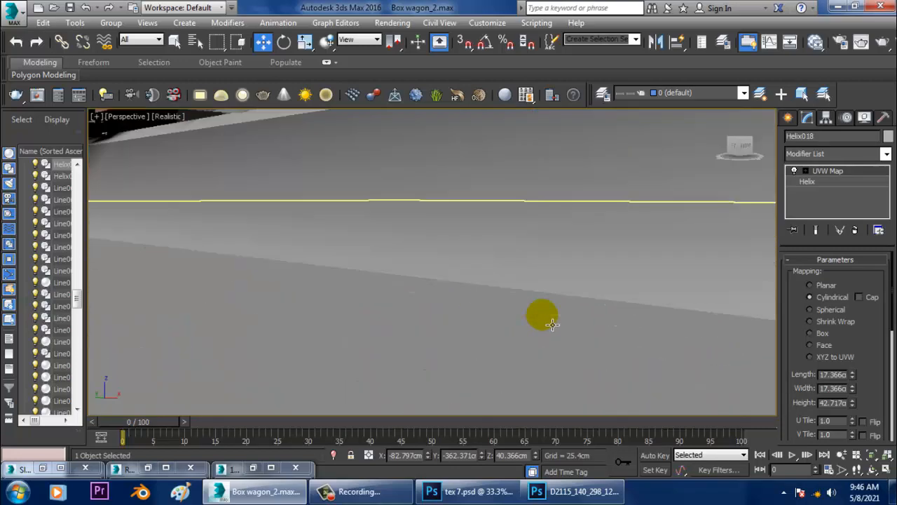
pyautogui.scroll(-10, 552, 323)
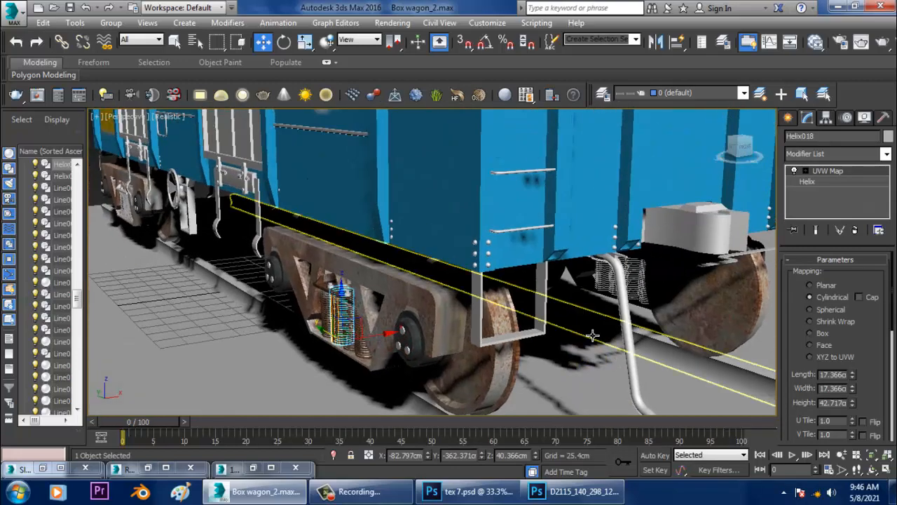
pyautogui.moveTo(403, 306); pyautogui.dragTo(354, 150, button='middle')
pyautogui.keyDown('alt'); pyautogui.moveTo(495, 264); pyautogui.dragTo(573, 256, button='middle'); pyautogui.keyUp('alt')
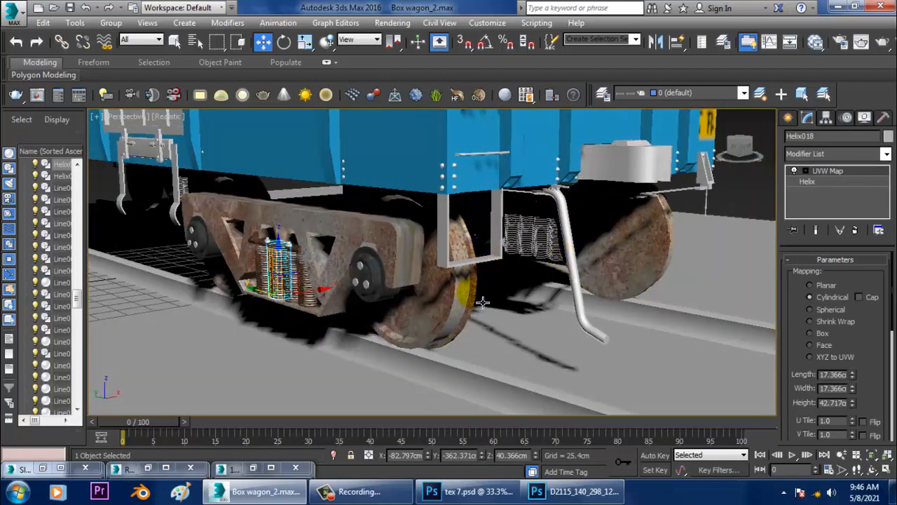
pyautogui.keyDown('alt'); pyautogui.moveTo(482, 302); pyautogui.dragTo(561, 315, button='middle'); pyautogui.keyUp('alt')
pyautogui.click(565, 317)
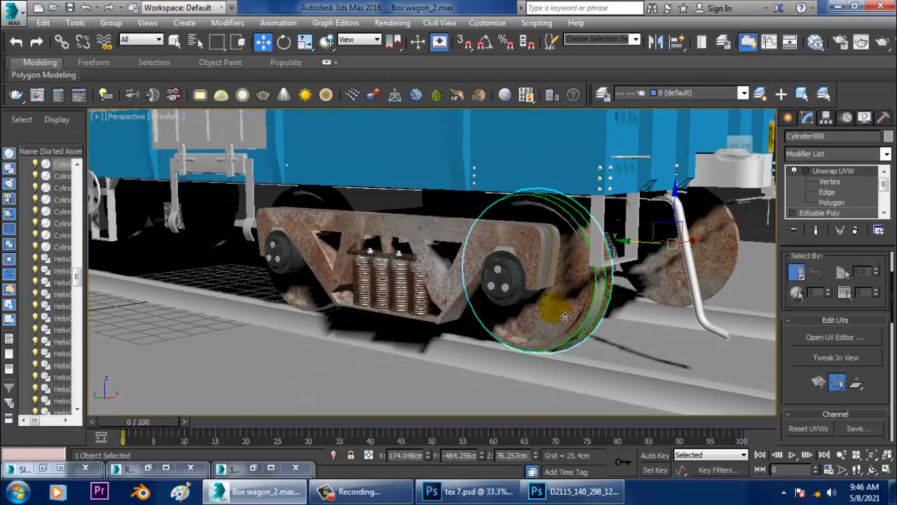
pyautogui.scroll(-6, 565, 317)
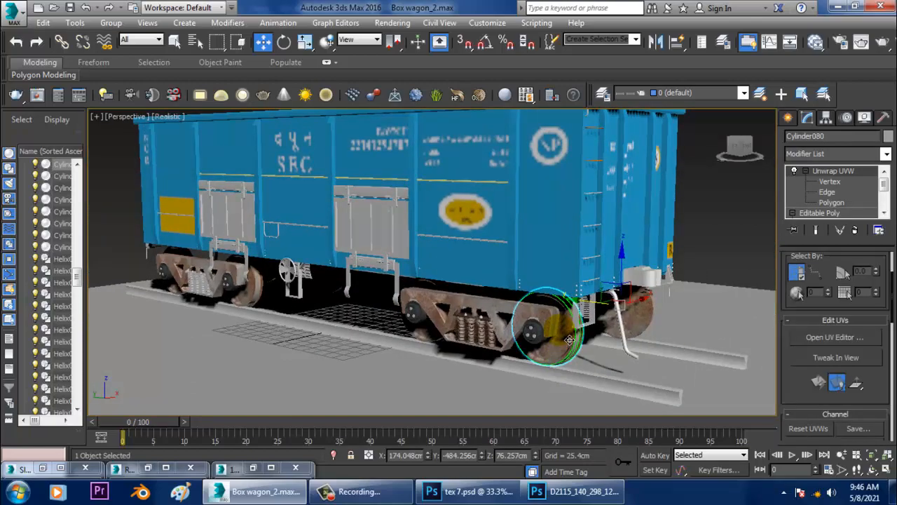